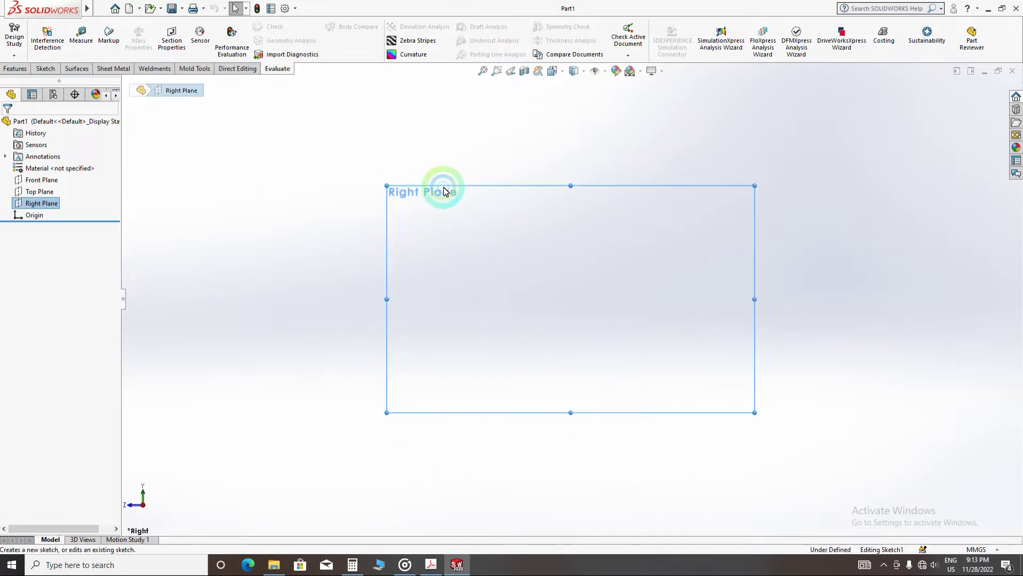
- Draw a centre rectangle on the Right Plane starting from the origin
click(70, 40)
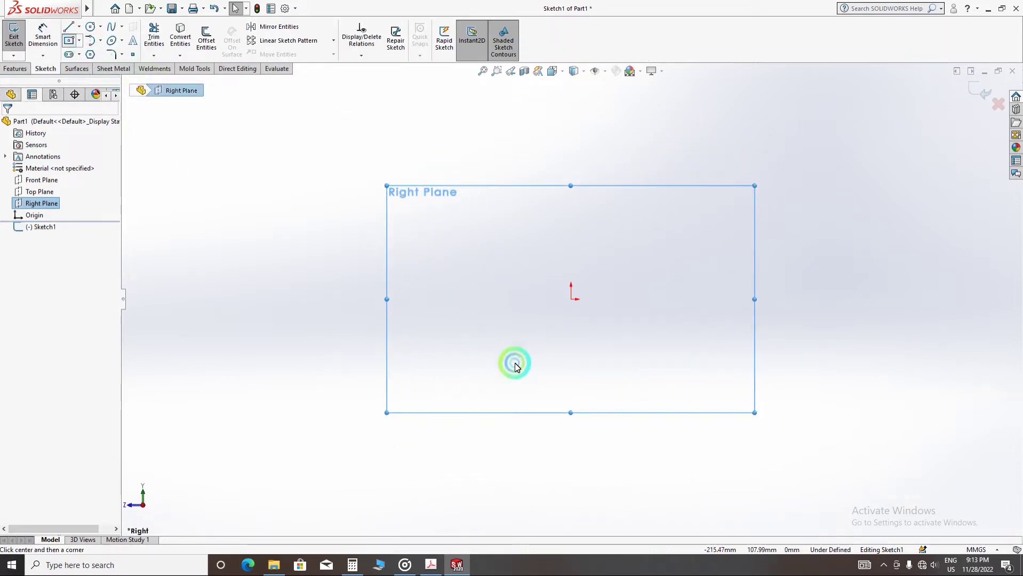
click(570, 299)
click(430, 228)
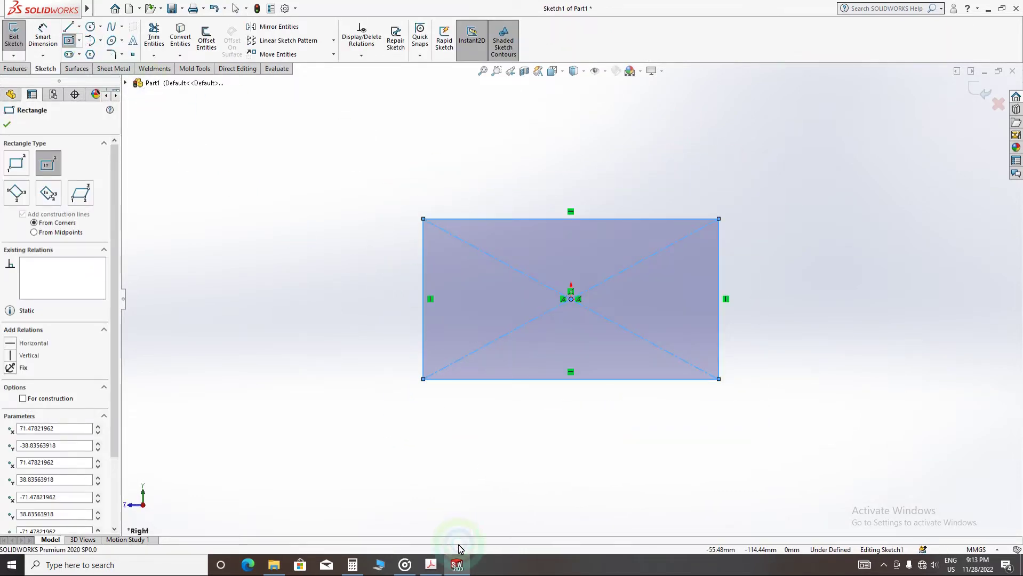
click(432, 566)
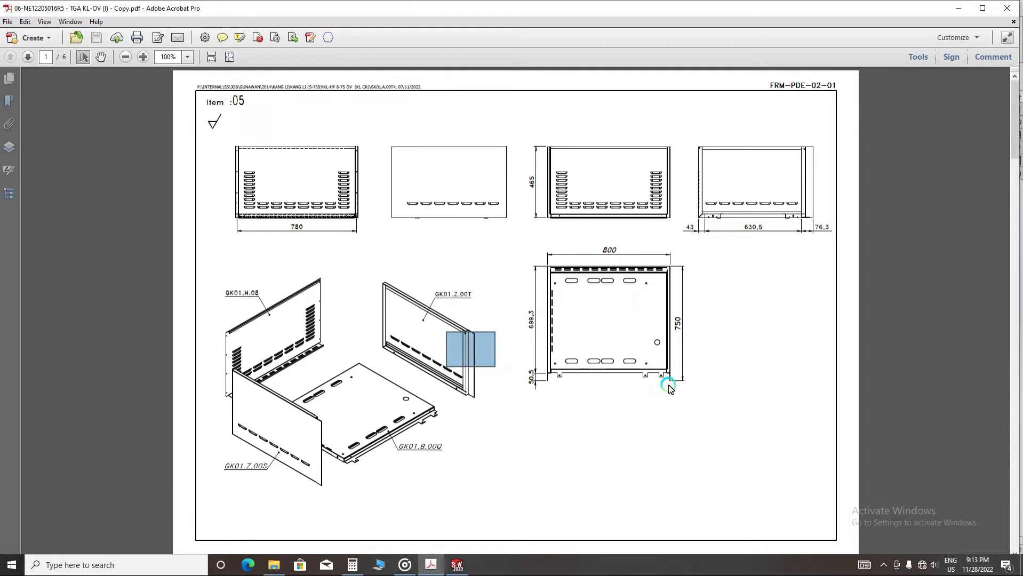
- Read the 750 overall dimension in the drawing's right view, then minimise Acrobat
drag(700, 386, 675, 311)
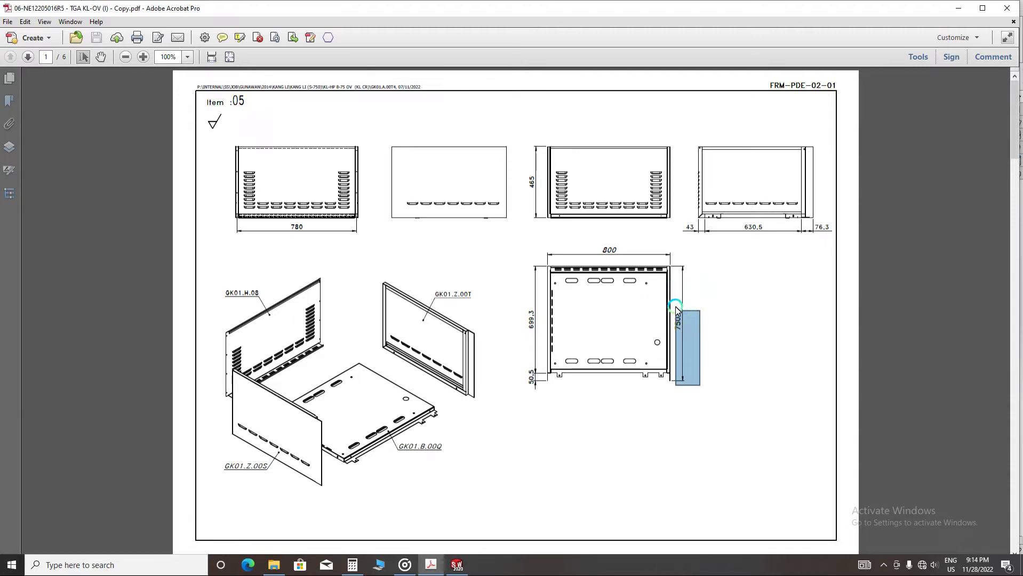
click(926, 270)
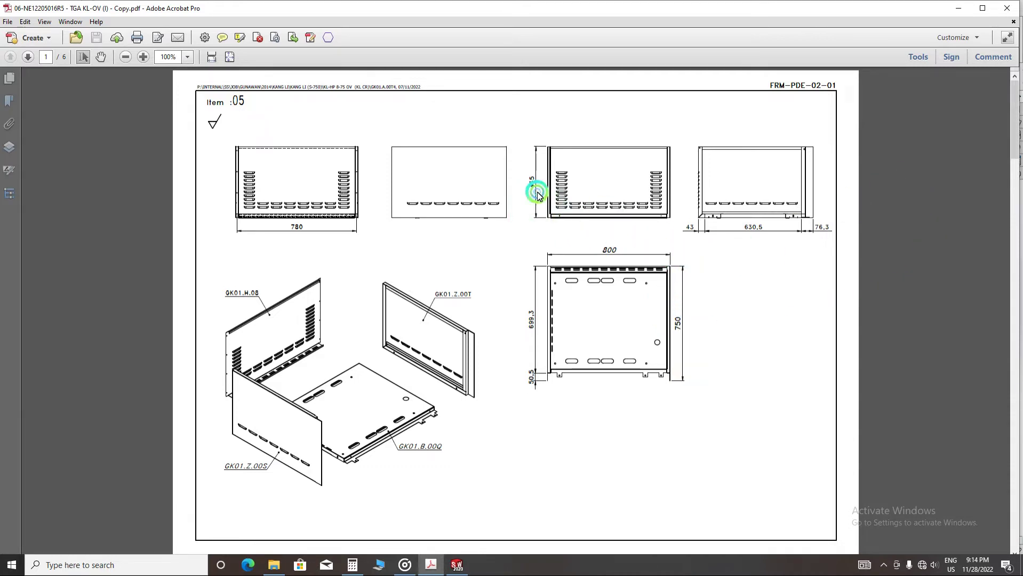
click(959, 8)
- Dimension the rectangle's right edge to a 465 mm height
click(40, 47)
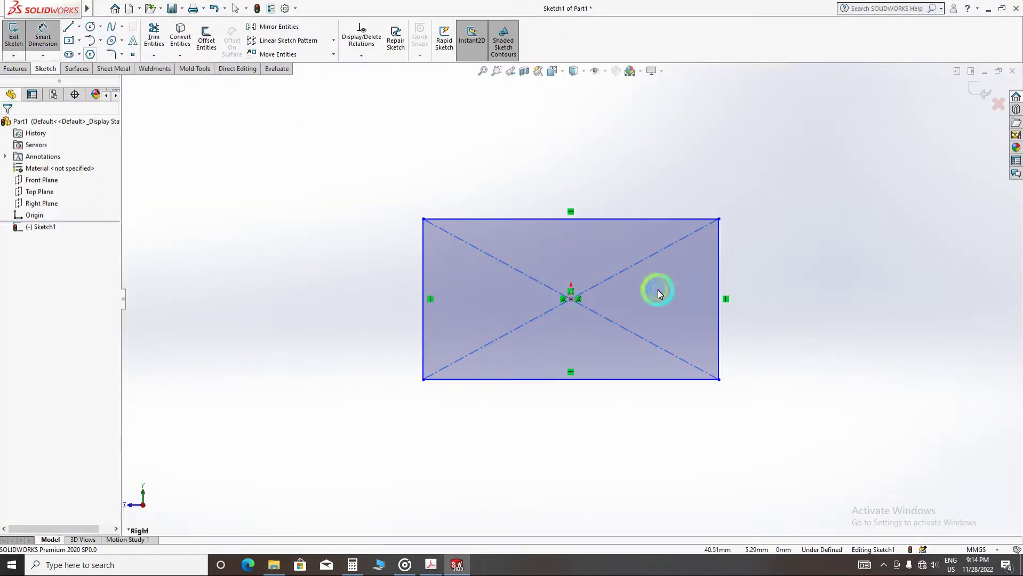
click(720, 286)
click(770, 282)
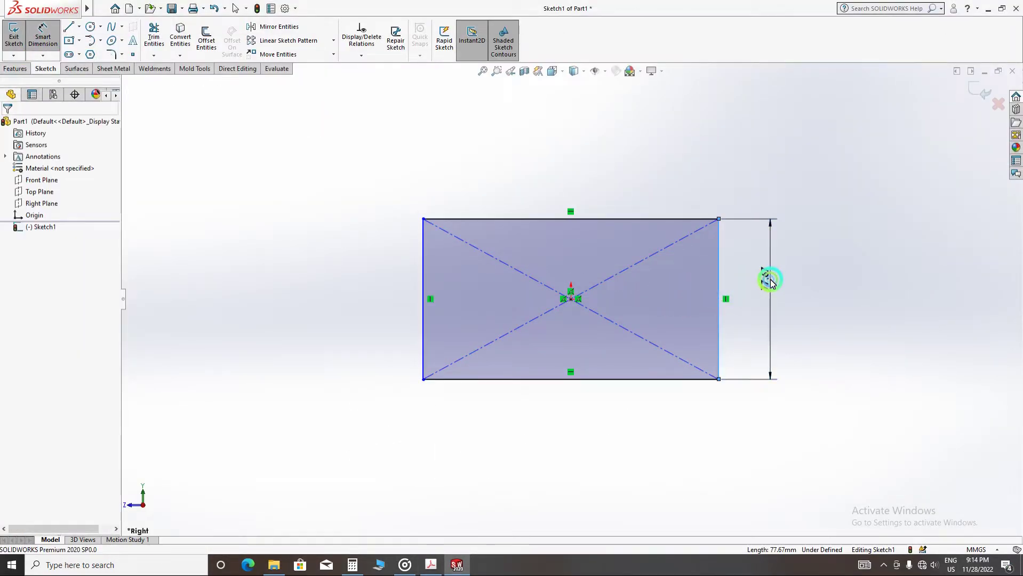
text(75)
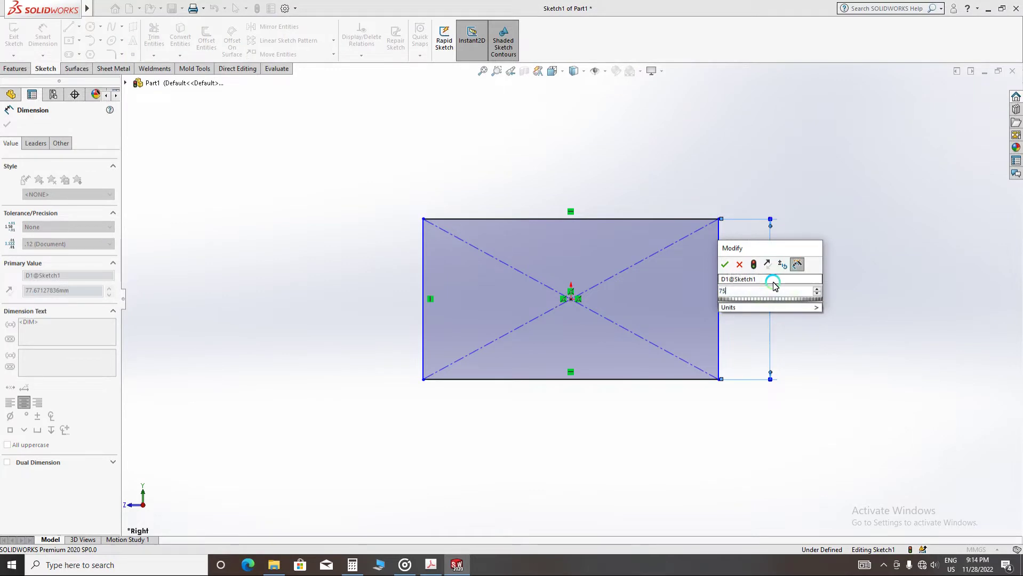
key(BackSpace)
key(BackSpace)
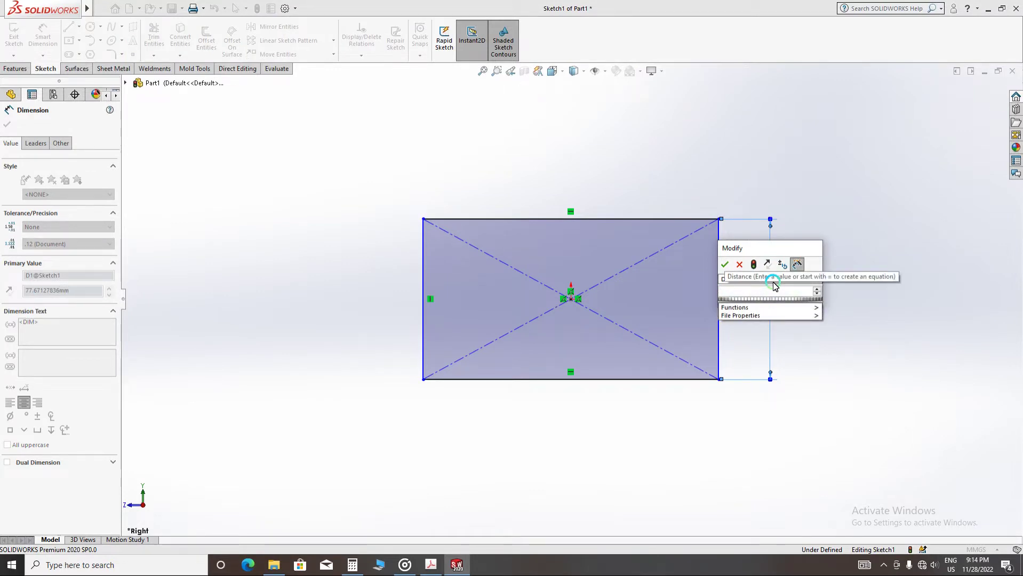
text(465)
key(Return)
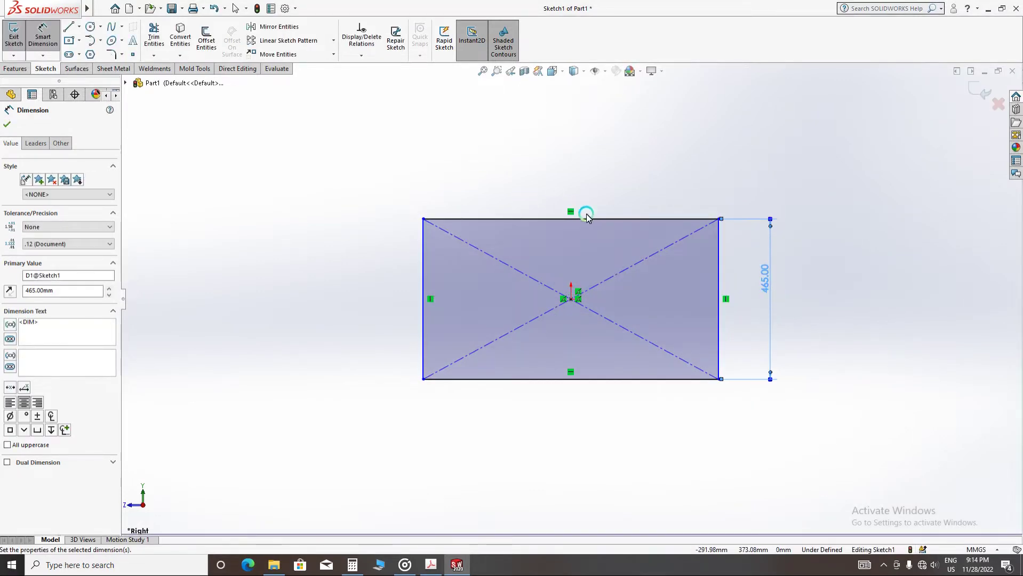
- Dimension the top edge to a 750 mm width and close Smart Dimension
click(587, 219)
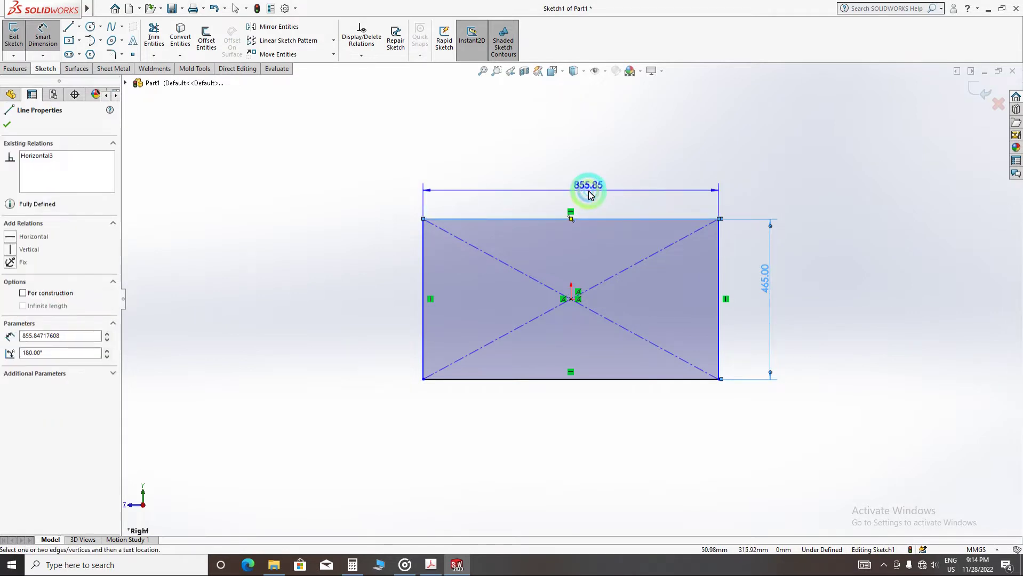
click(590, 196)
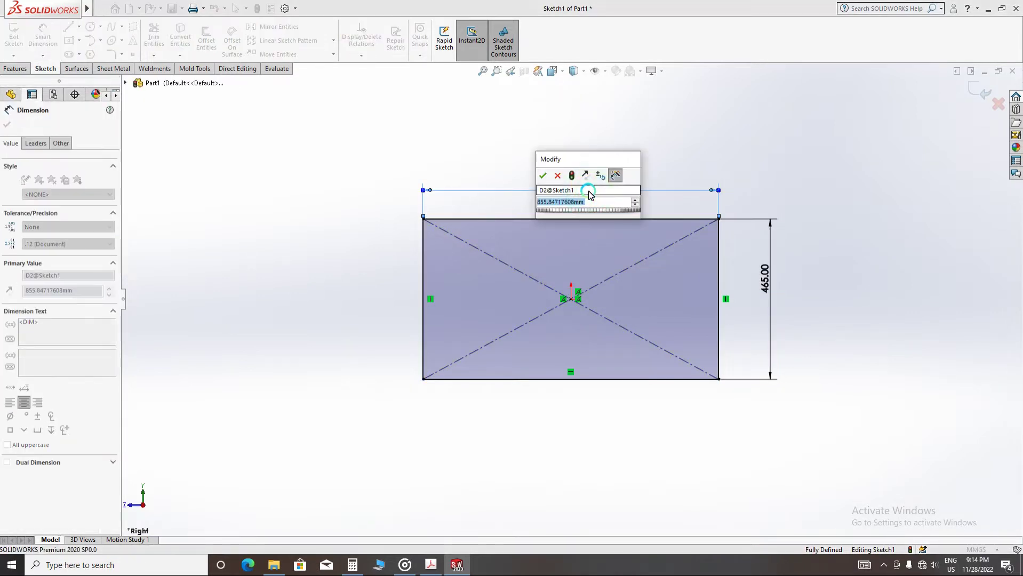
text(750)
key(Return)
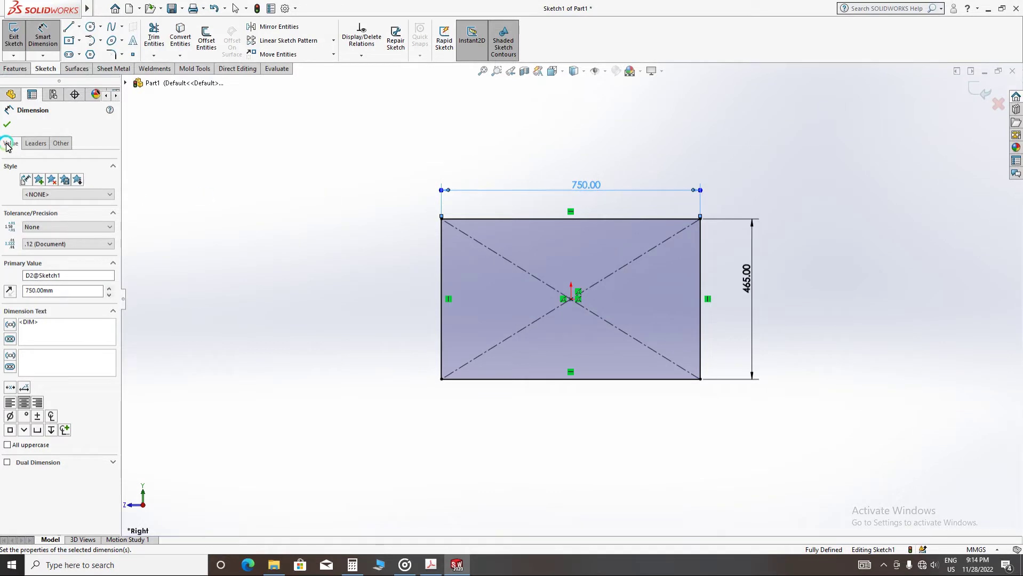
click(6, 124)
click(506, 166)
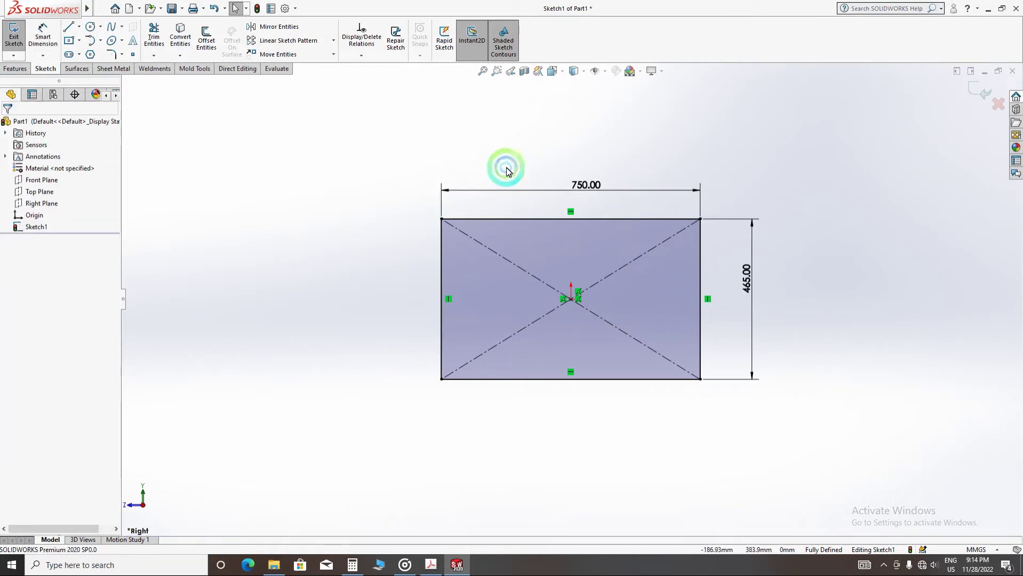
- Make the rectangle a 0.80 mm thick Base Flange, then bring the PDF forward
click(125, 71)
click(20, 37)
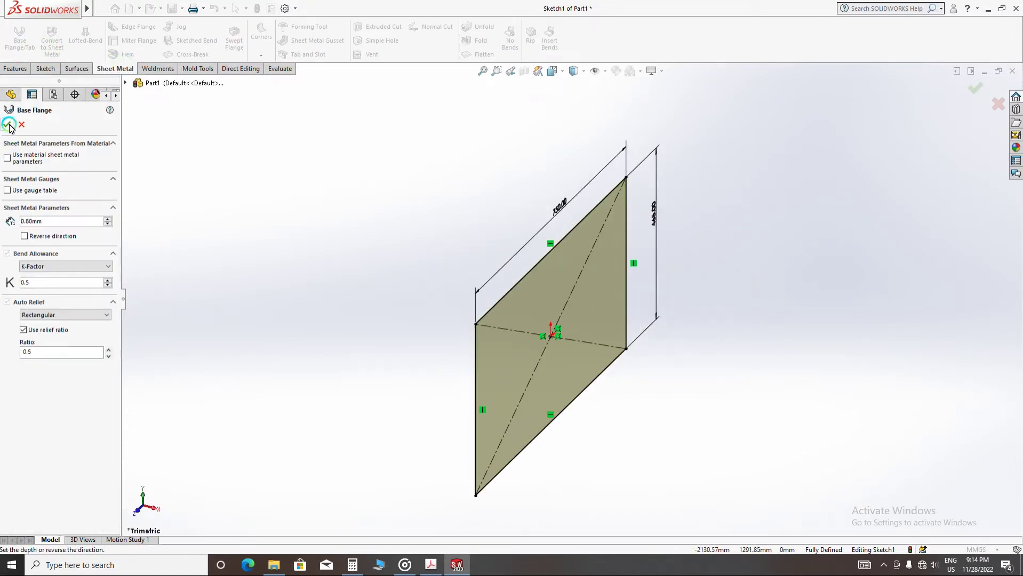
scroll(470, 322, down, 8)
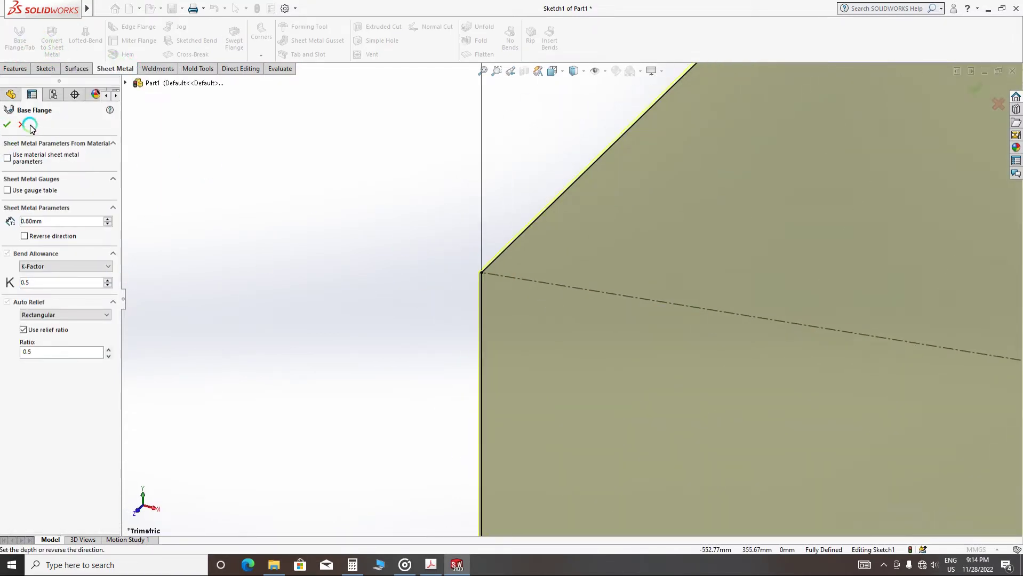
click(11, 127)
scroll(614, 250, up, 5)
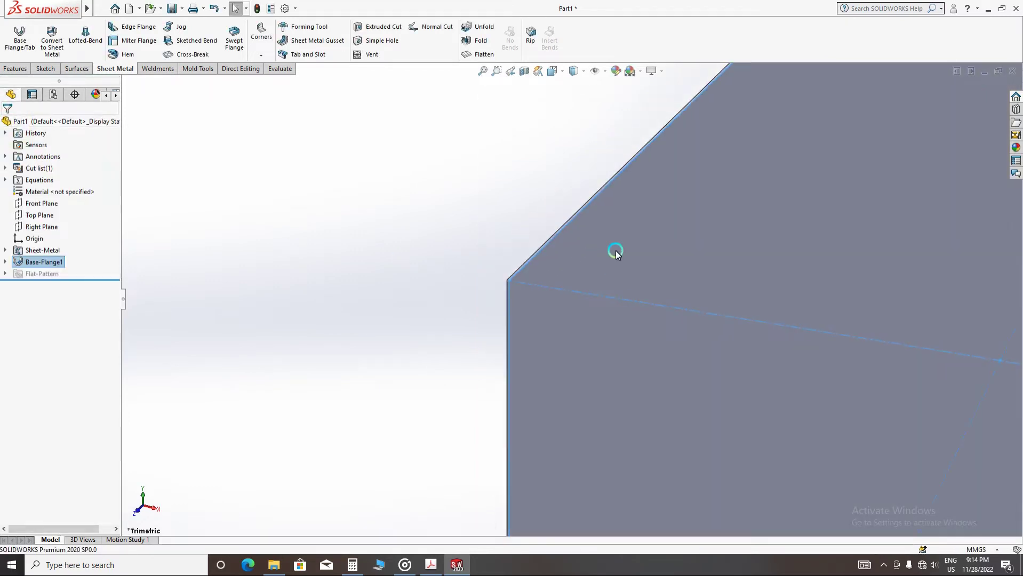
click(859, 366)
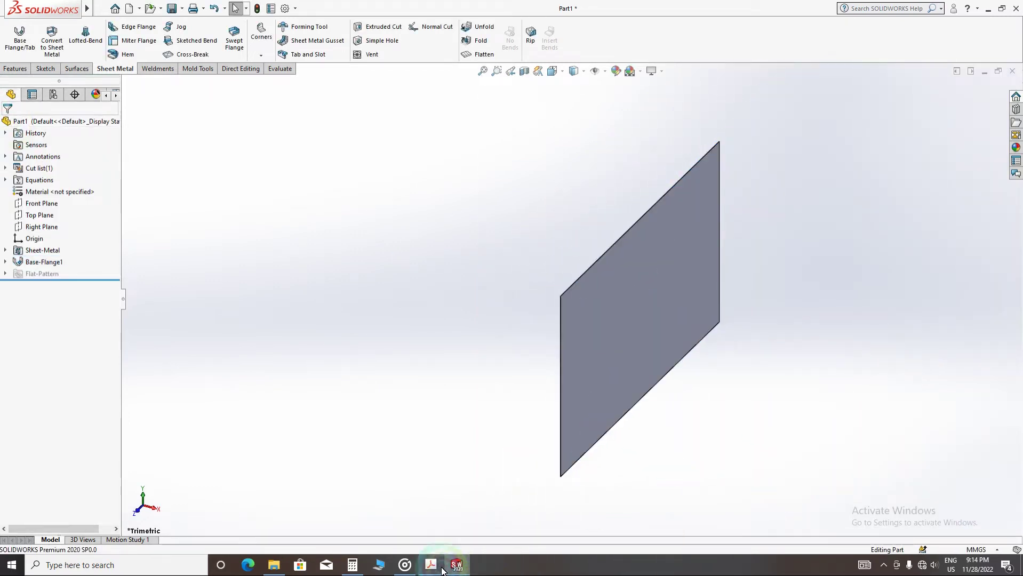
click(423, 543)
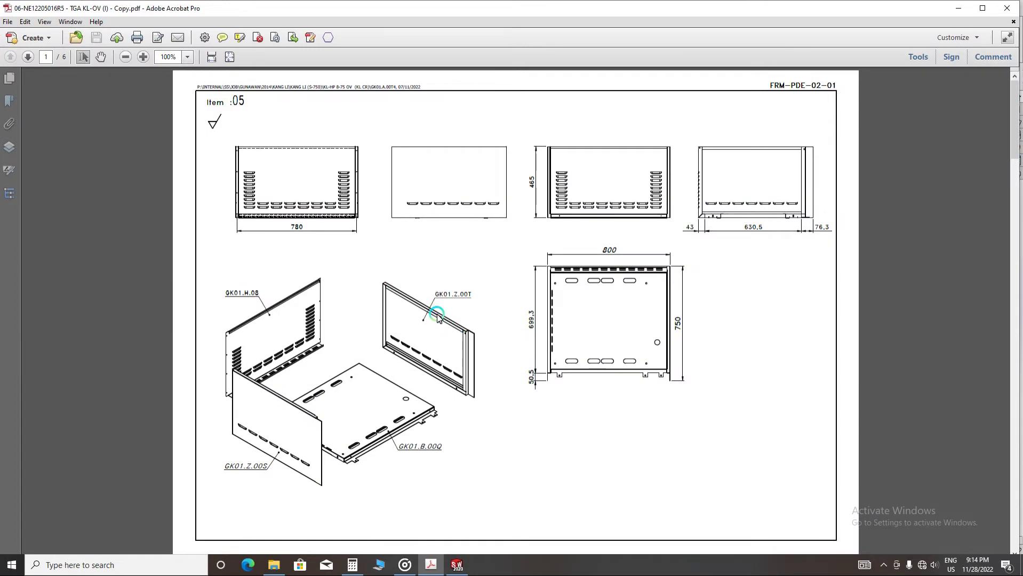
- Zoom into the GK01.Z.00T panel corner to inspect its flanged edges, then minimise Acrobat
ctrl+scroll(327, 274, up, 10)
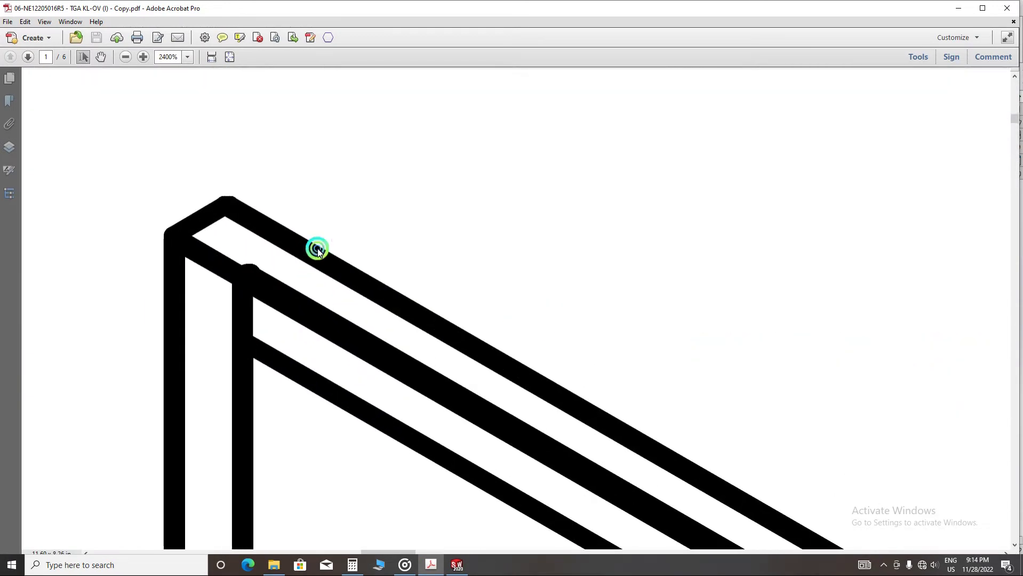
drag(318, 249, 251, 279)
ctrl+scroll(332, 222, down, 10)
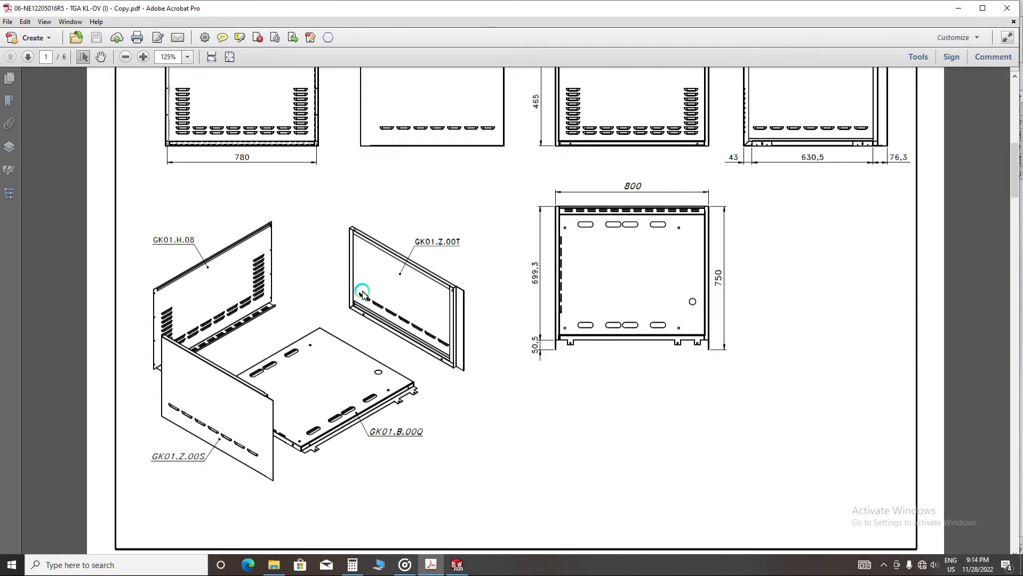
ctrl+scroll(363, 294, up, 2)
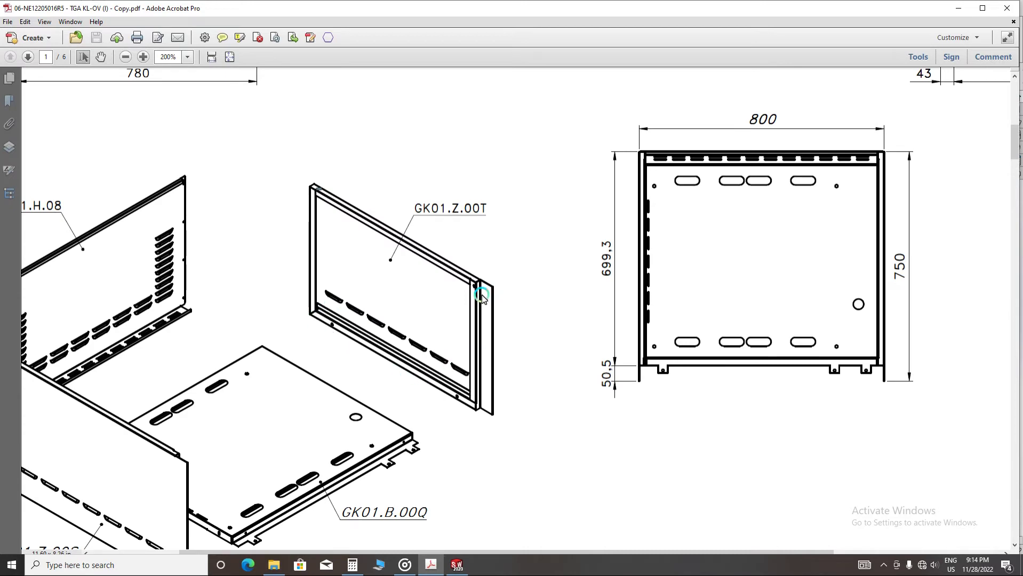
ctrl+scroll(475, 334, down, 2)
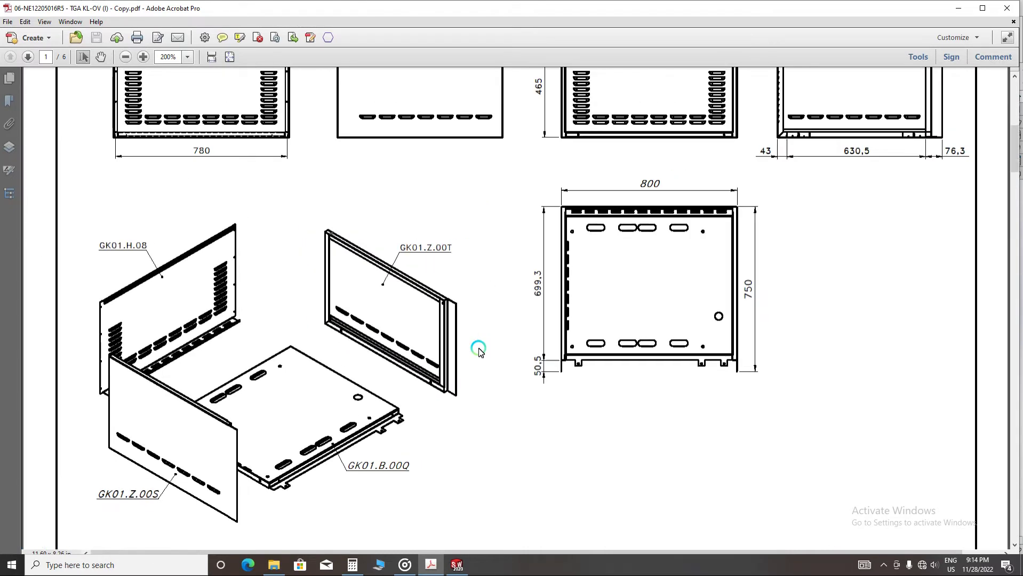
ctrl+scroll(429, 306, up, 1)
ctrl+scroll(302, 293, up, 2)
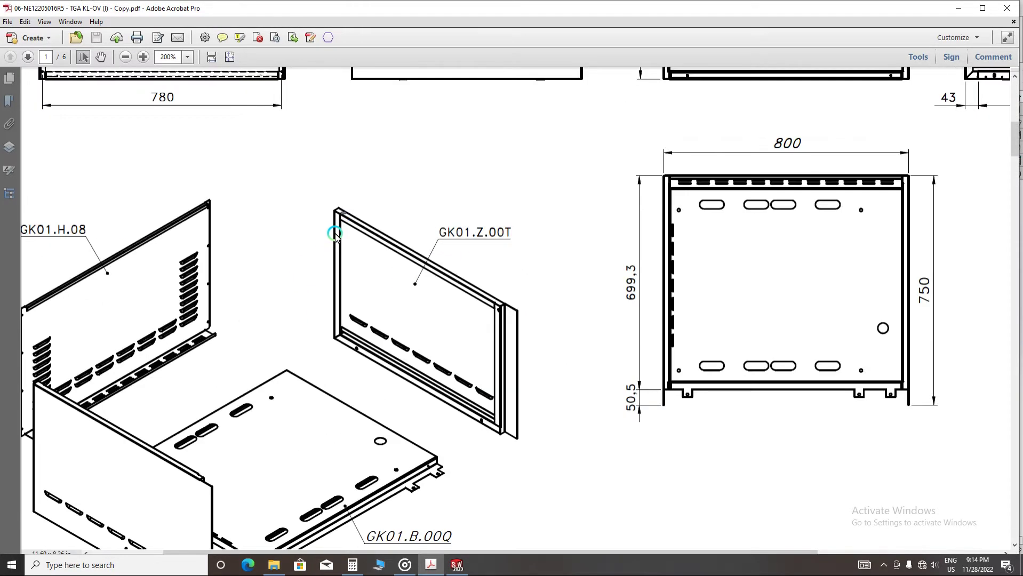
ctrl+scroll(483, 340, down, 2)
ctrl+scroll(515, 340, up, 1)
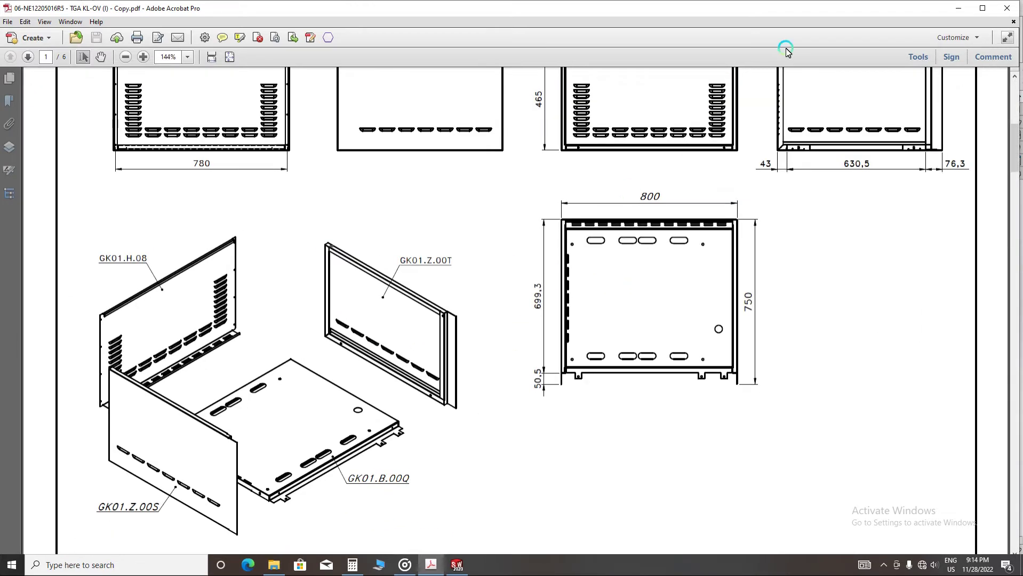
click(955, 14)
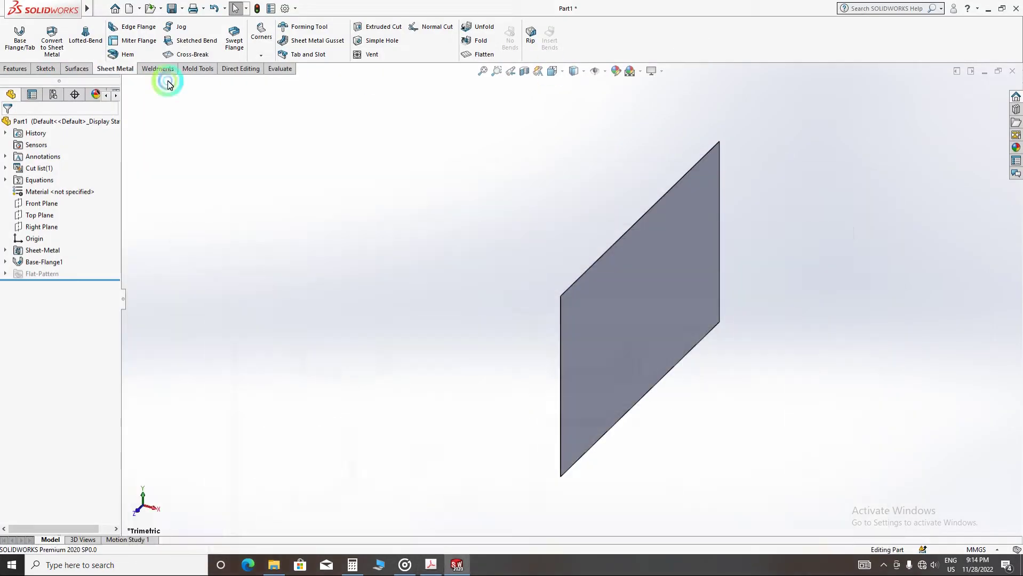
- Start an Edge Flange on the plate's top edge
click(135, 27)
scroll(577, 380, down, 5)
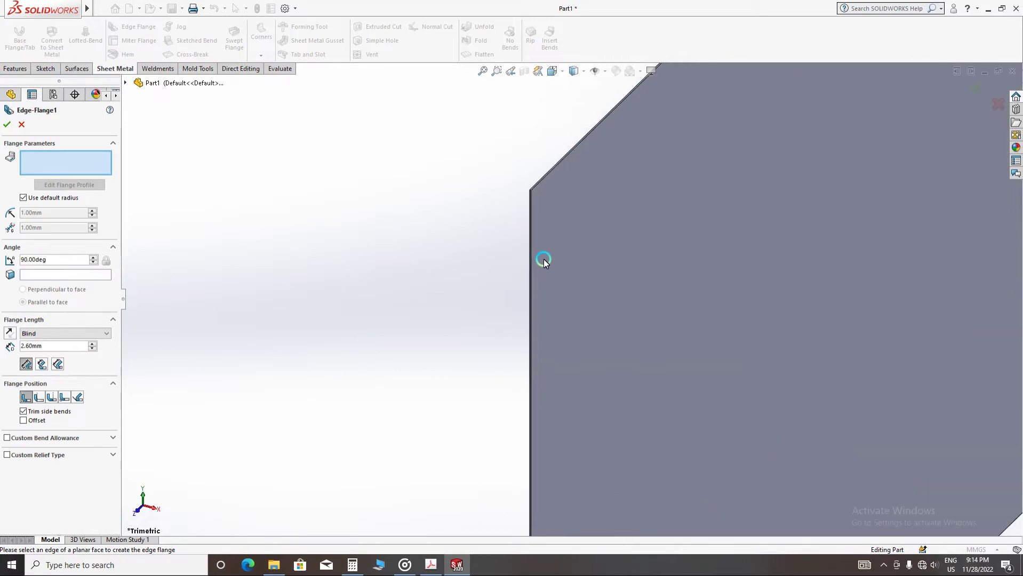
scroll(478, 333, up, 5)
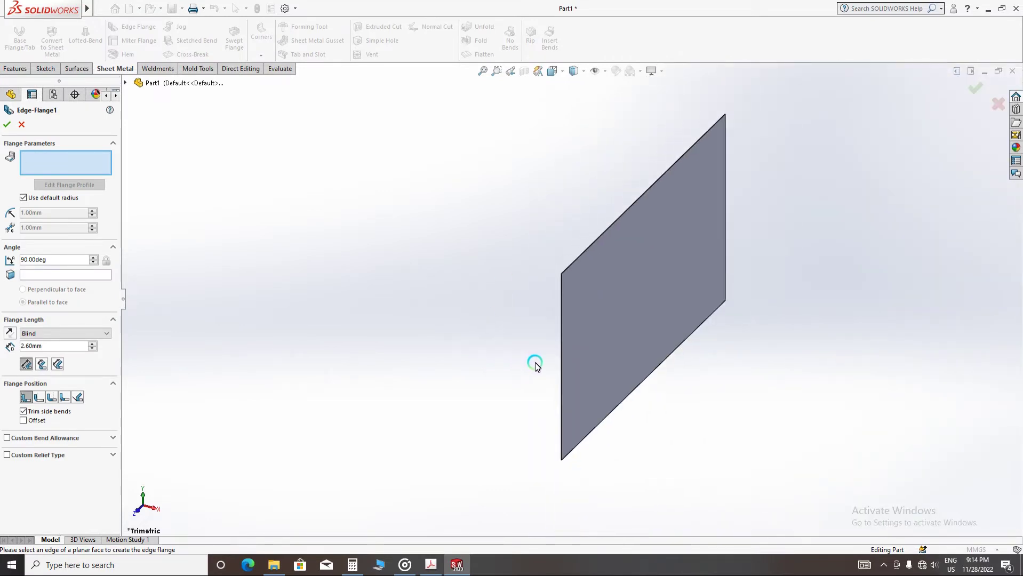
middle_drag(564, 381, 475, 216)
scroll(476, 216, down, 5)
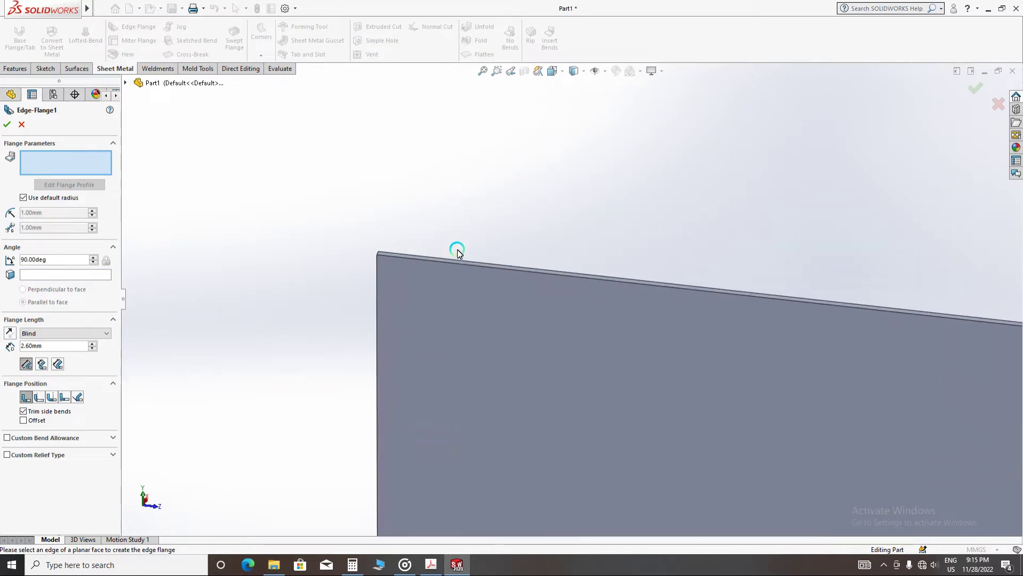
click(456, 260)
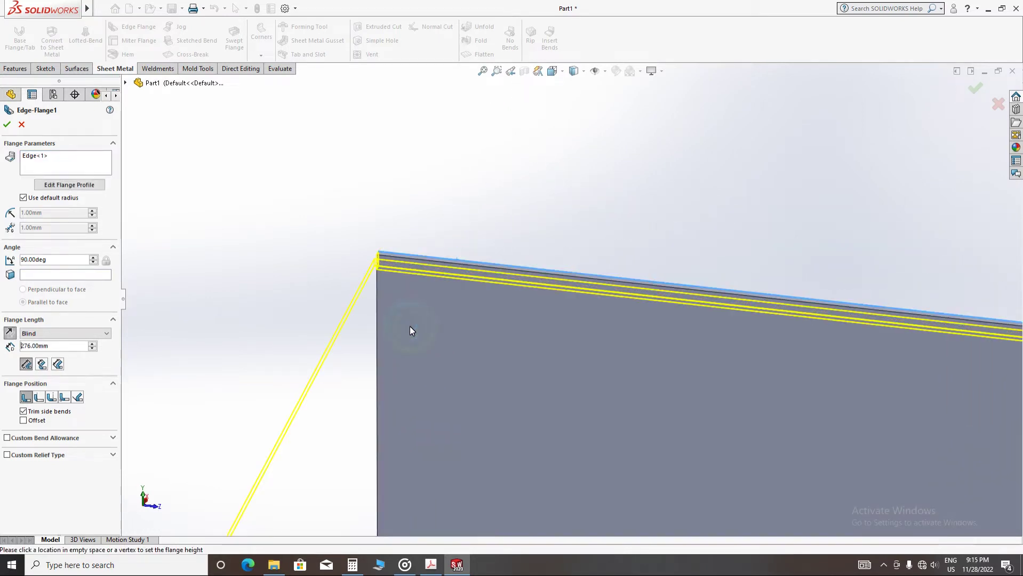
middle_drag(411, 331, 431, 291)
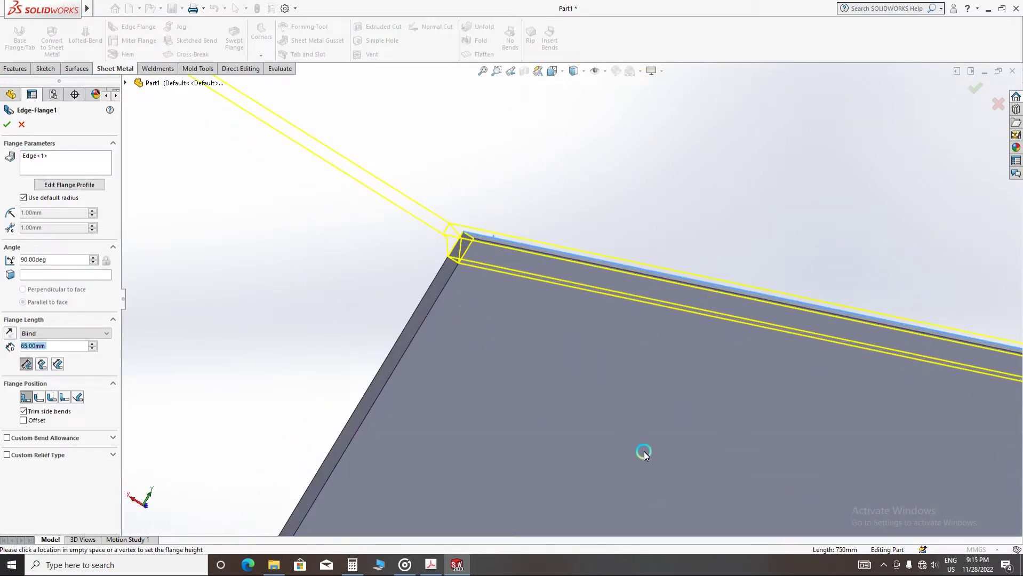
scroll(569, 366, up, 8)
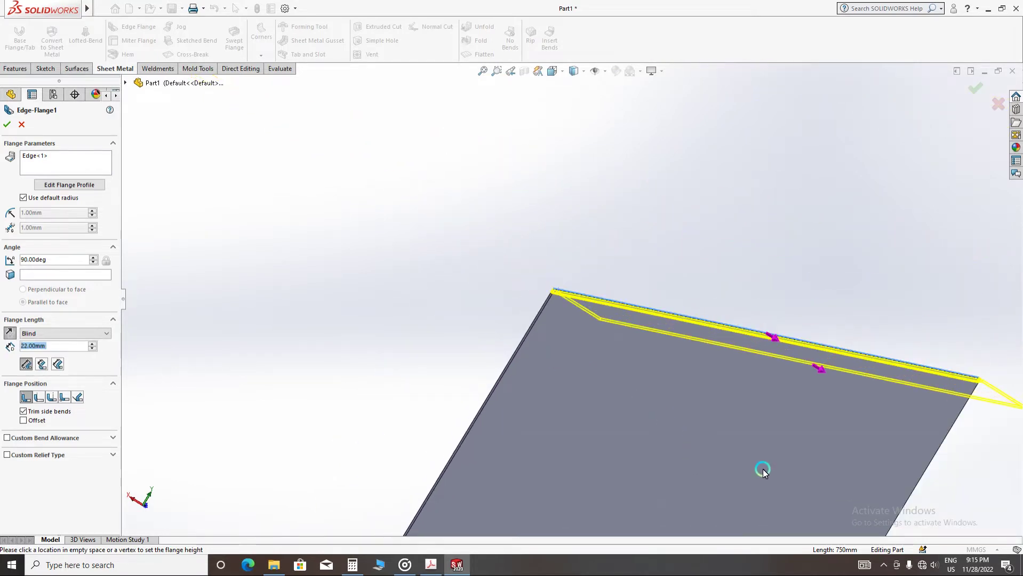
click(583, 341)
- Add the plate's left edge and a third edge to the edge flange
scroll(552, 288, down, 3)
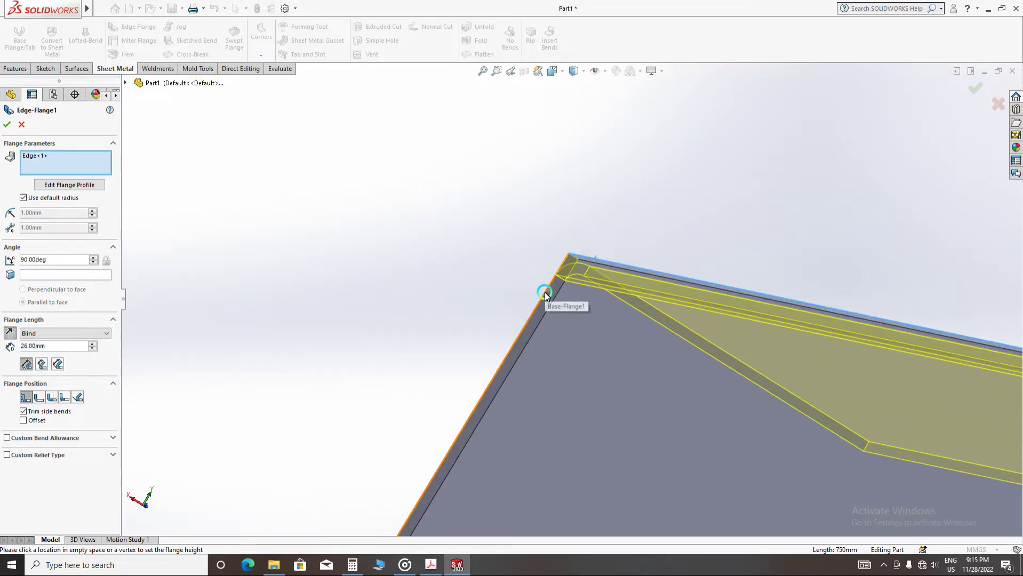
click(546, 295)
scroll(580, 343, up, 3)
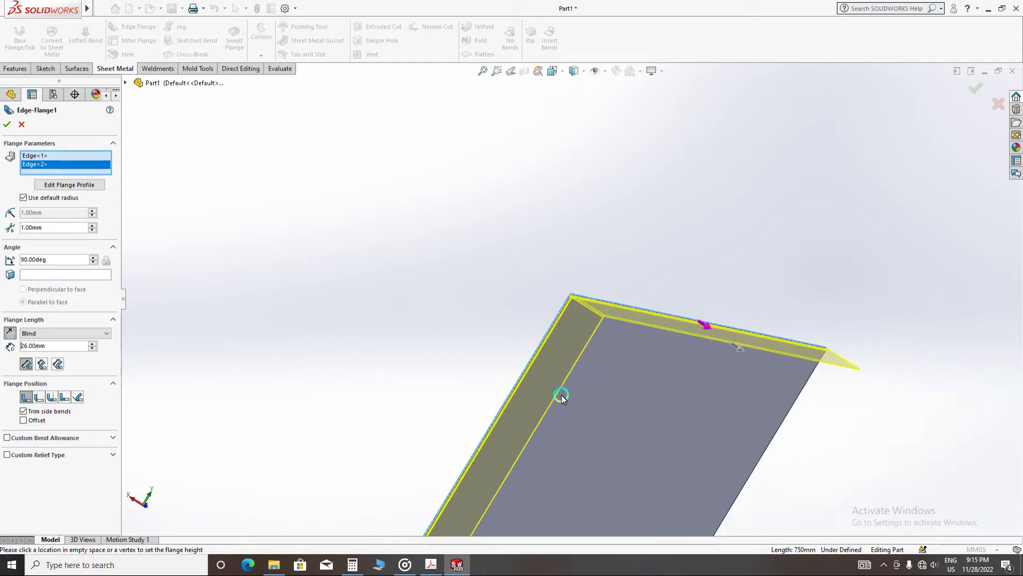
scroll(534, 480, up, 3)
scroll(496, 427, down, 5)
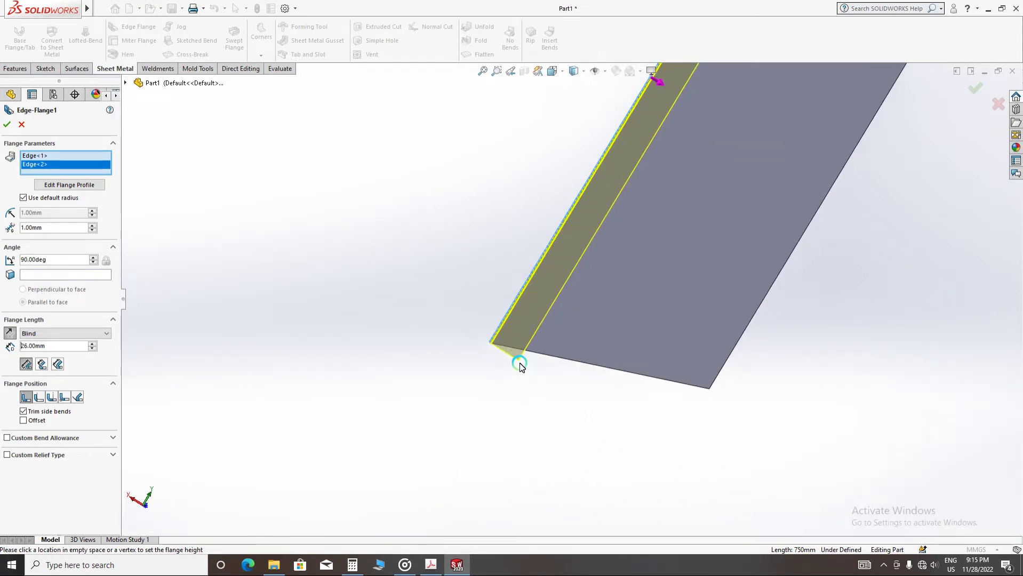
scroll(530, 299, down, 5)
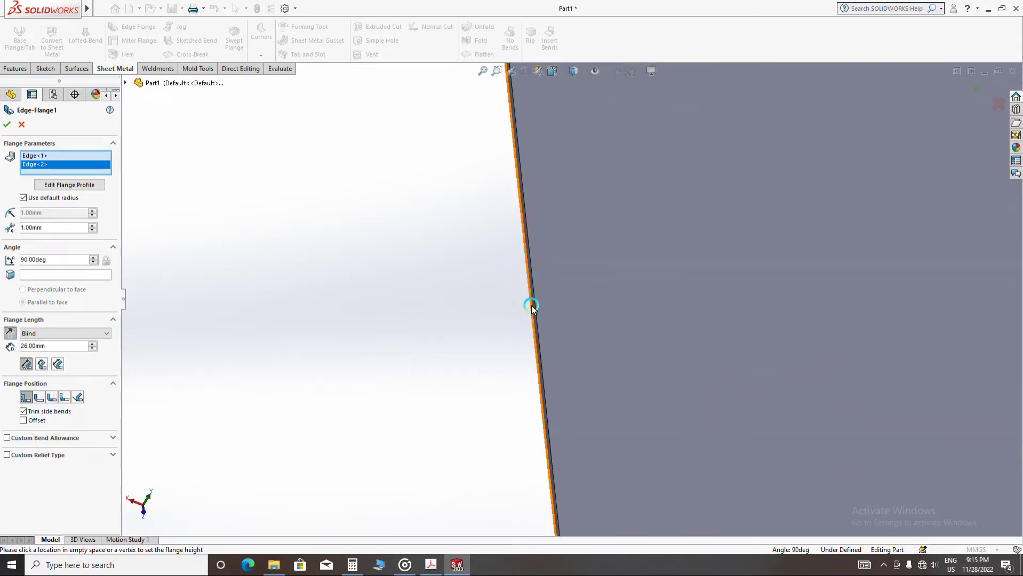
click(532, 308)
scroll(550, 398, up, 7)
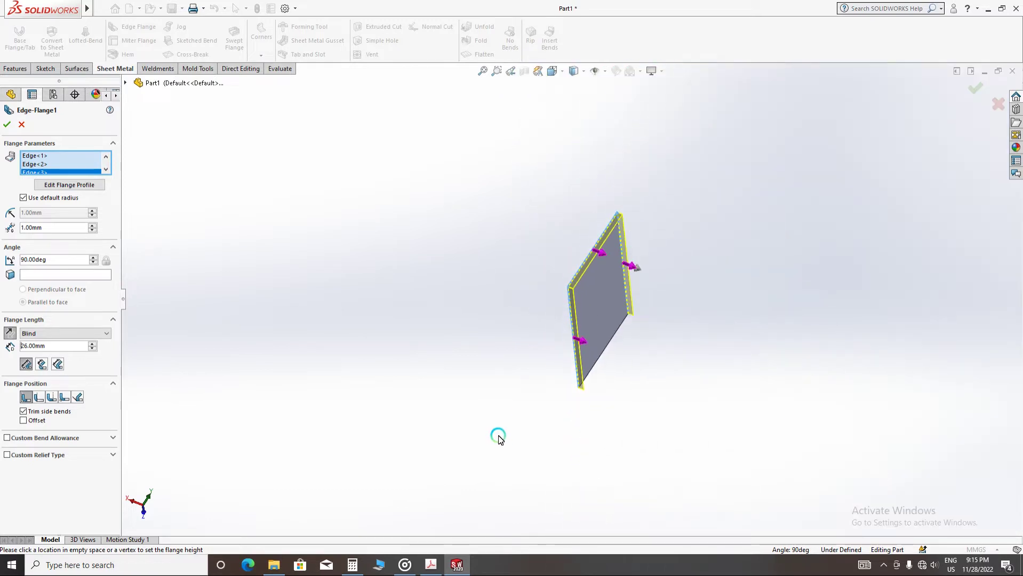
middle_drag(667, 384, 511, 361)
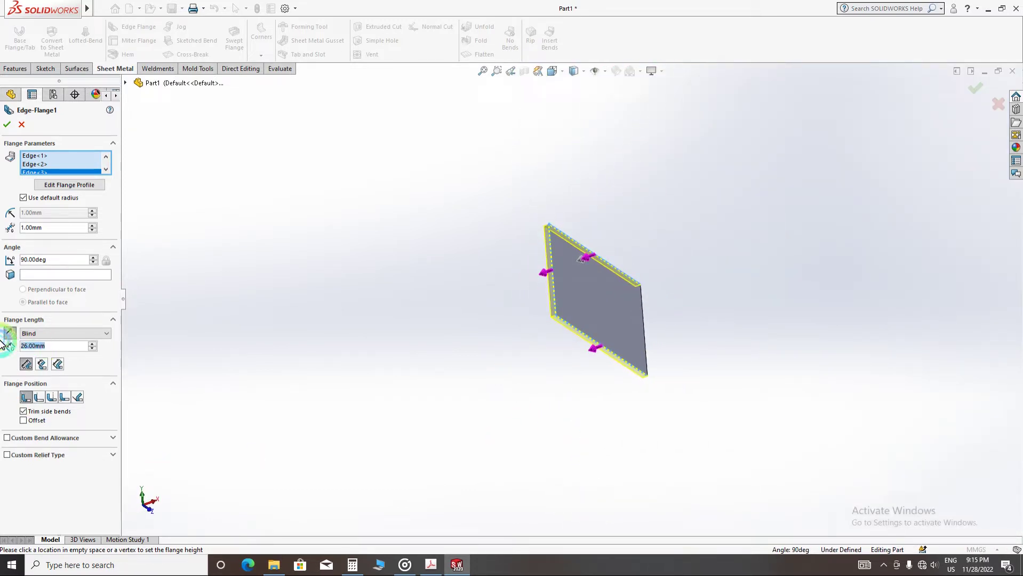
- Set the flange length to 10 mm, keep the default bend radius, and accept
text(10)
key(Return)
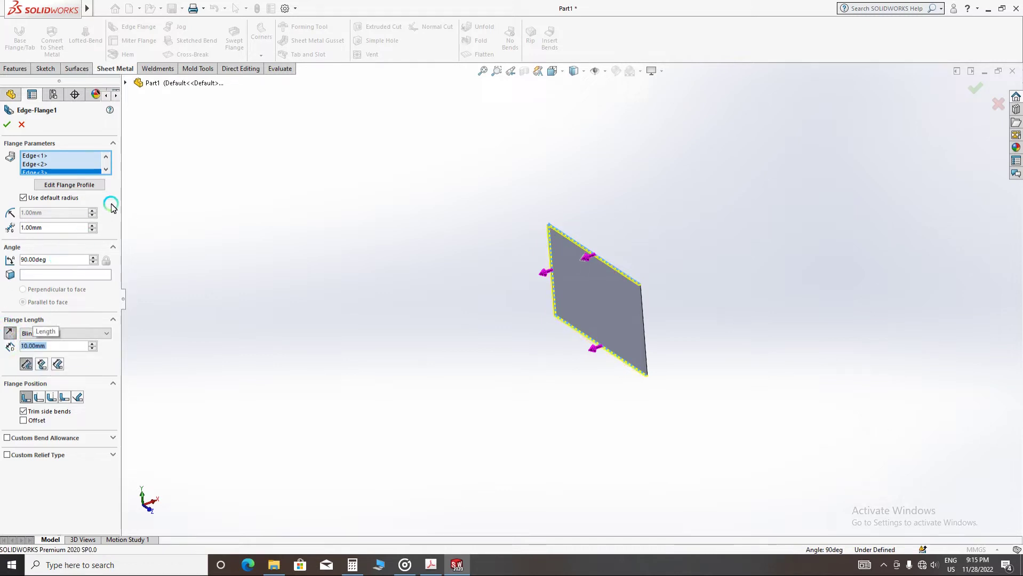
click(24, 199)
click(26, 213)
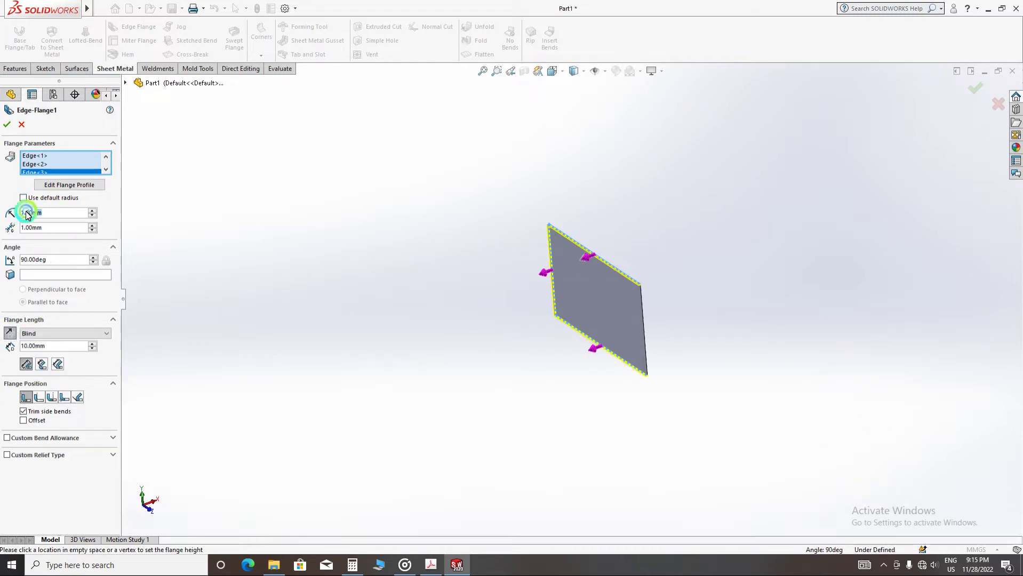
text(0.5)
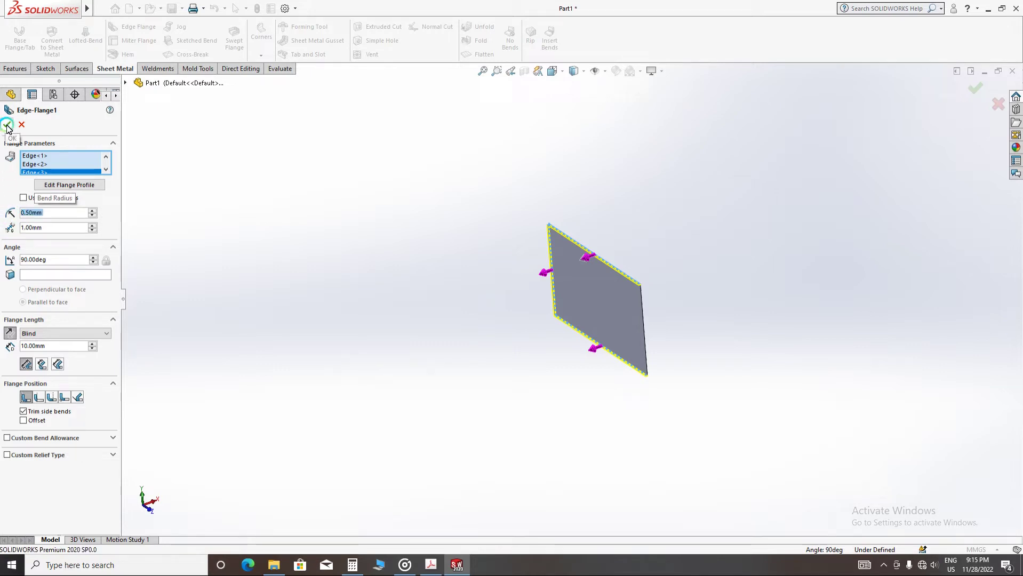
click(24, 198)
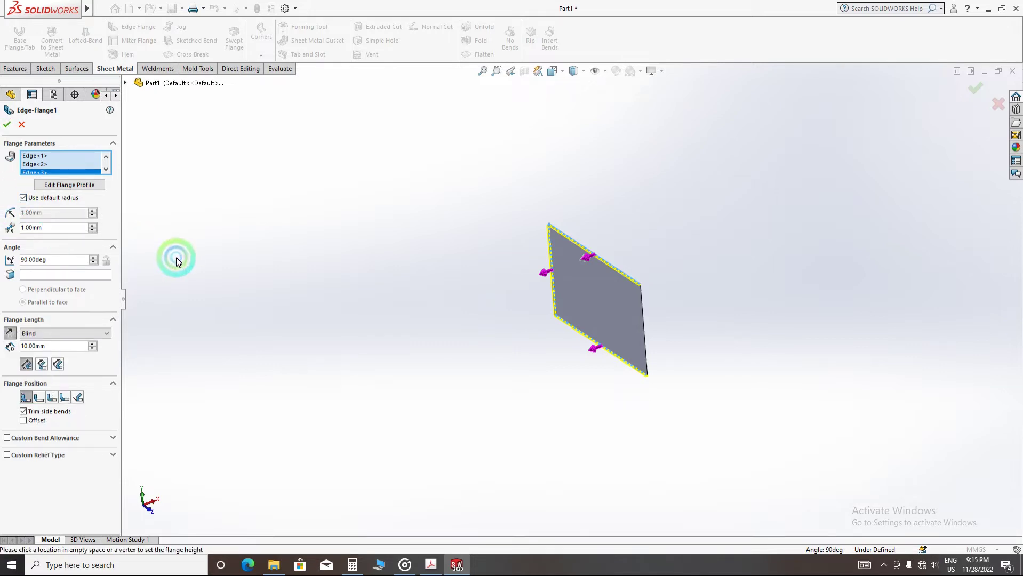
click(12, 127)
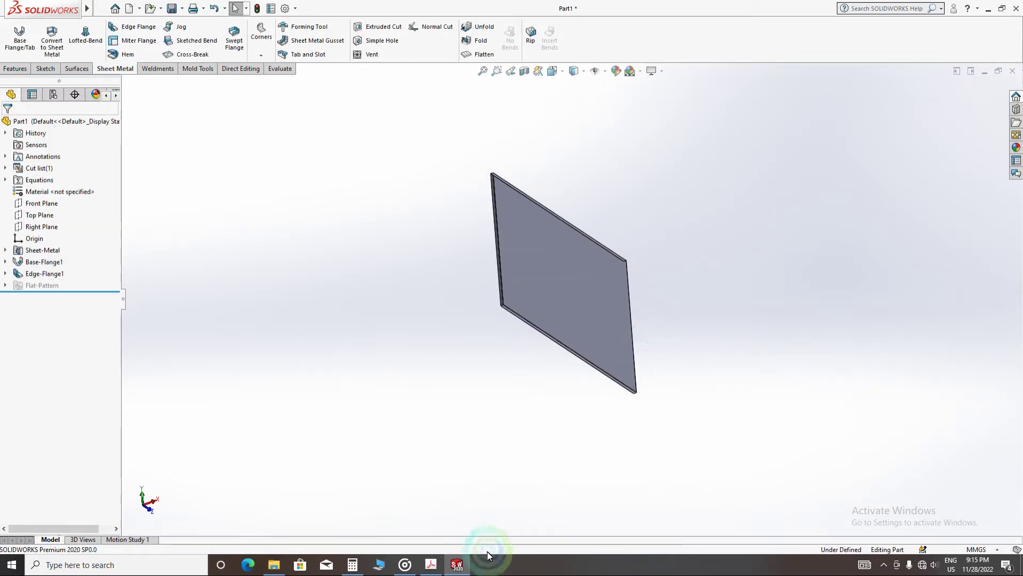
- Bring up the PDF drawing and zoom to the panel view's 50,5 dimension
click(431, 565)
click(549, 374)
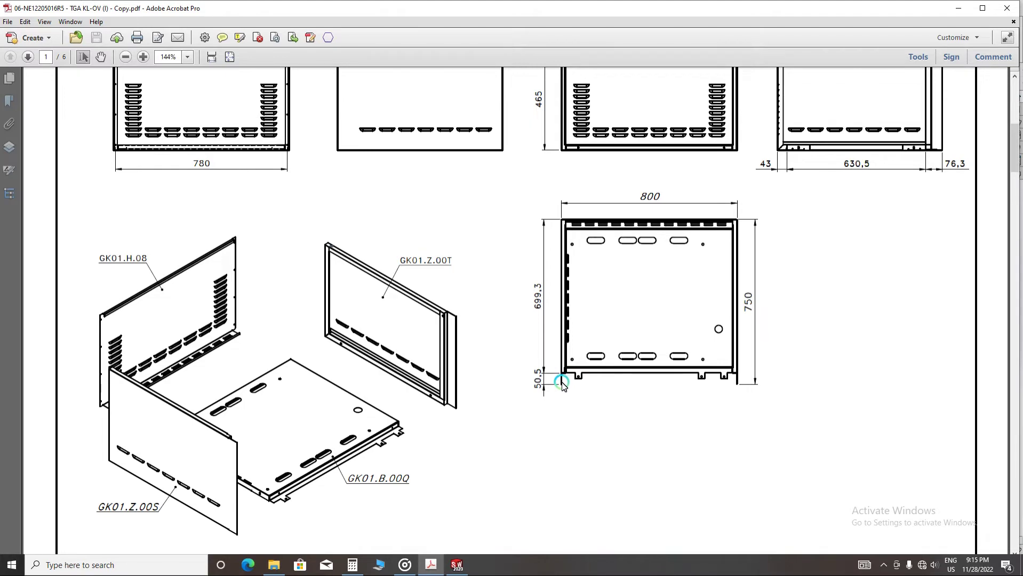
ctrl+scroll(561, 382, up, 3)
ctrl+scroll(551, 354, down, 3)
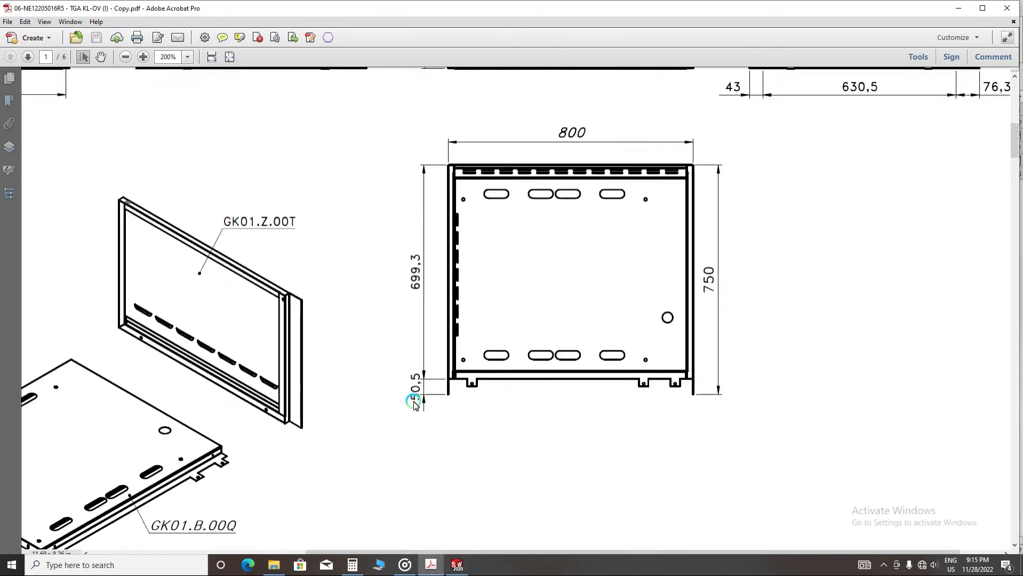
ctrl+scroll(415, 405, down, 3)
- Edit Edge-Flange1's Sketch12 and pull the profile's end back along the edge
click(955, 8)
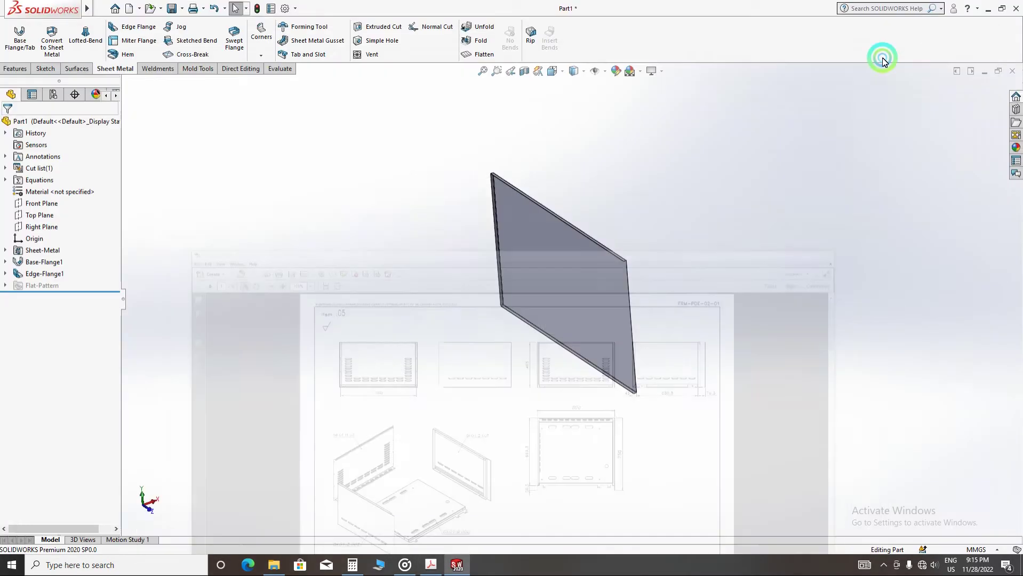
click(493, 295)
middle_drag(593, 282, 593, 237)
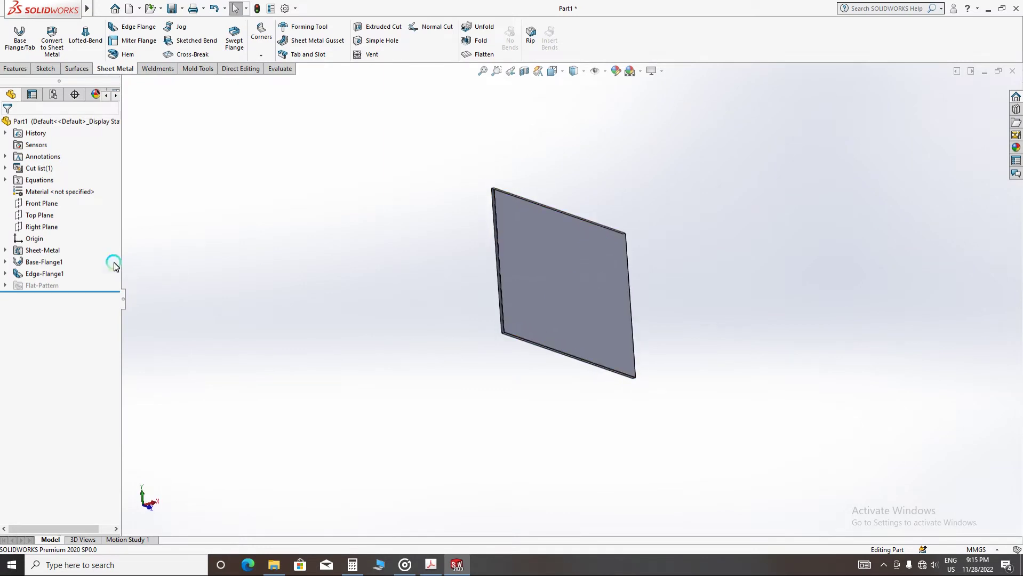
click(6, 274)
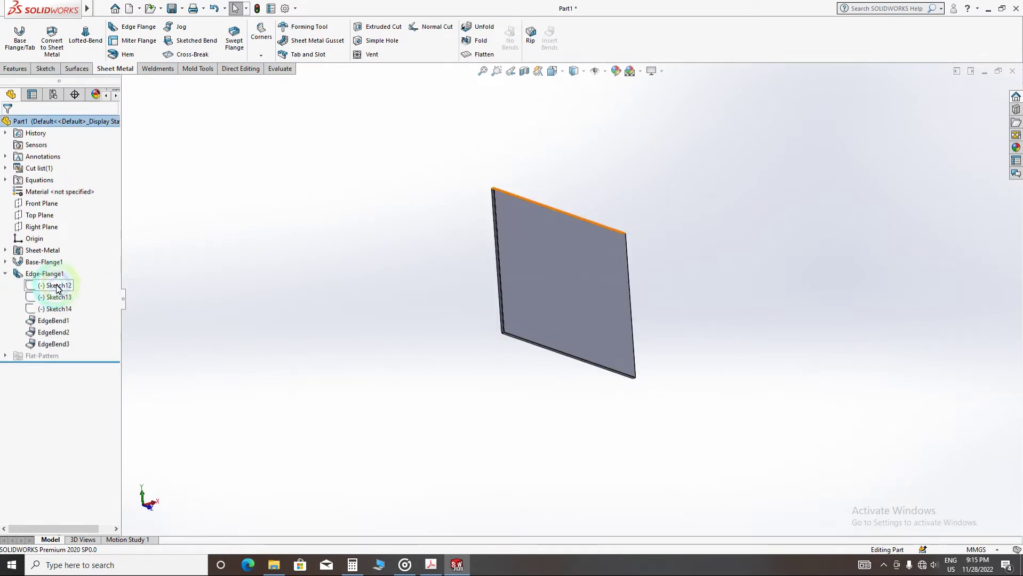
click(58, 287)
click(68, 252)
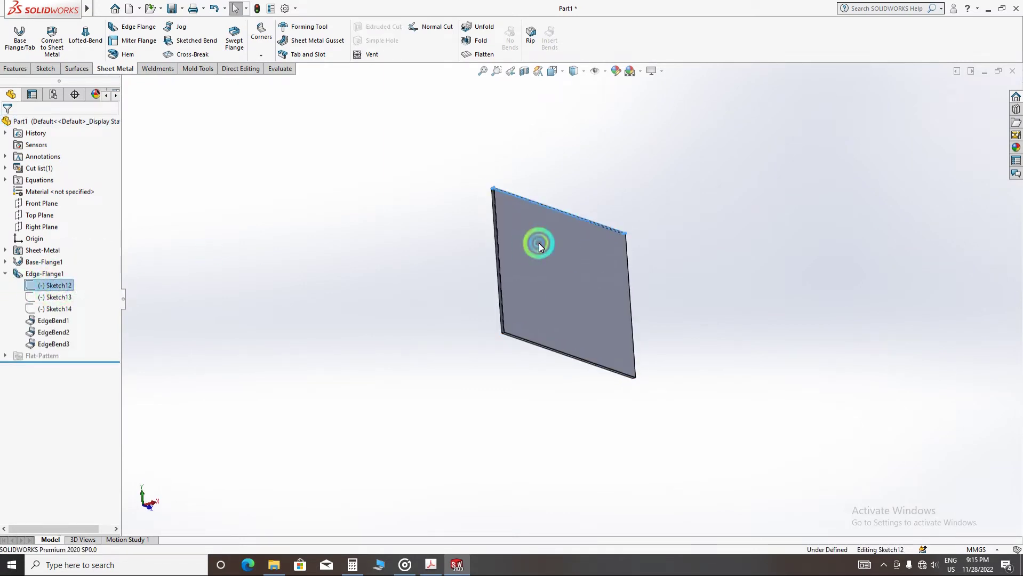
scroll(581, 279, down, 5)
scroll(581, 278, down, 1)
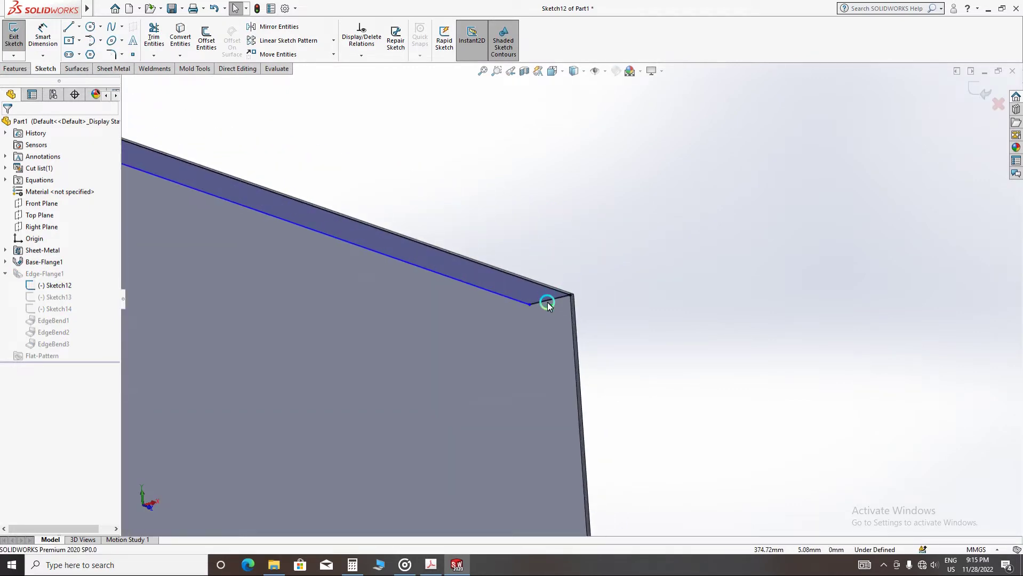
mouse_move(548, 303)
mouse_down()
mouse_move(406, 245)
mouse_move(371, 242)
mouse_up()
- Dimension the profile end 50.5 mm from the plate corner and exit the sketch
click(42, 38)
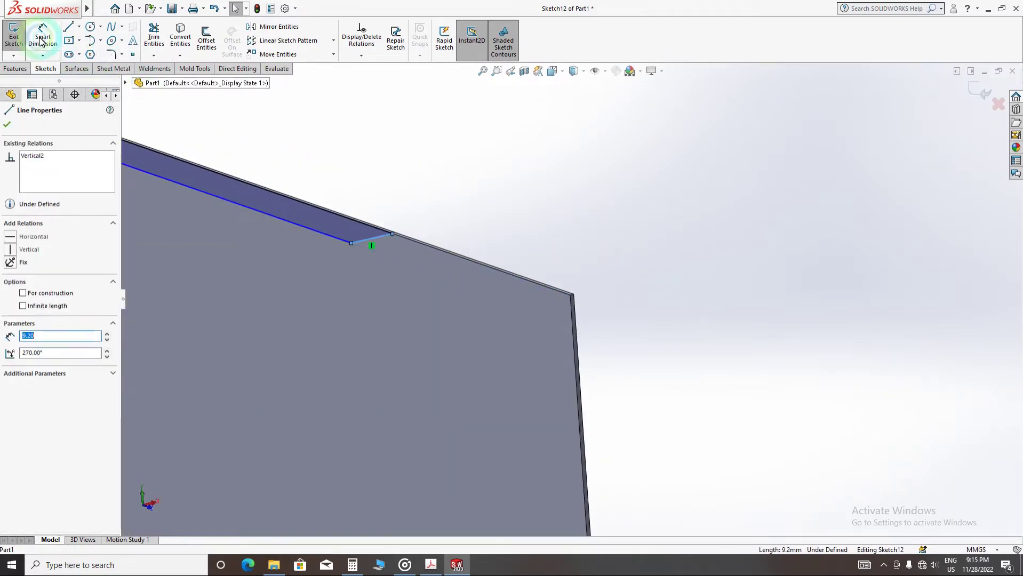
click(270, 209)
click(381, 236)
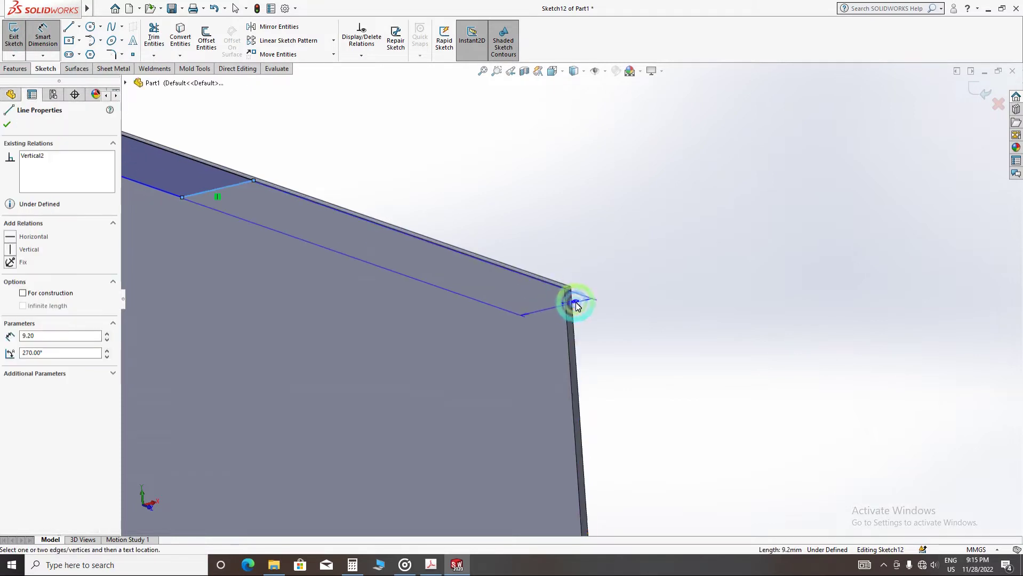
scroll(576, 299, down, 3)
drag(559, 294, 569, 285)
click(573, 282)
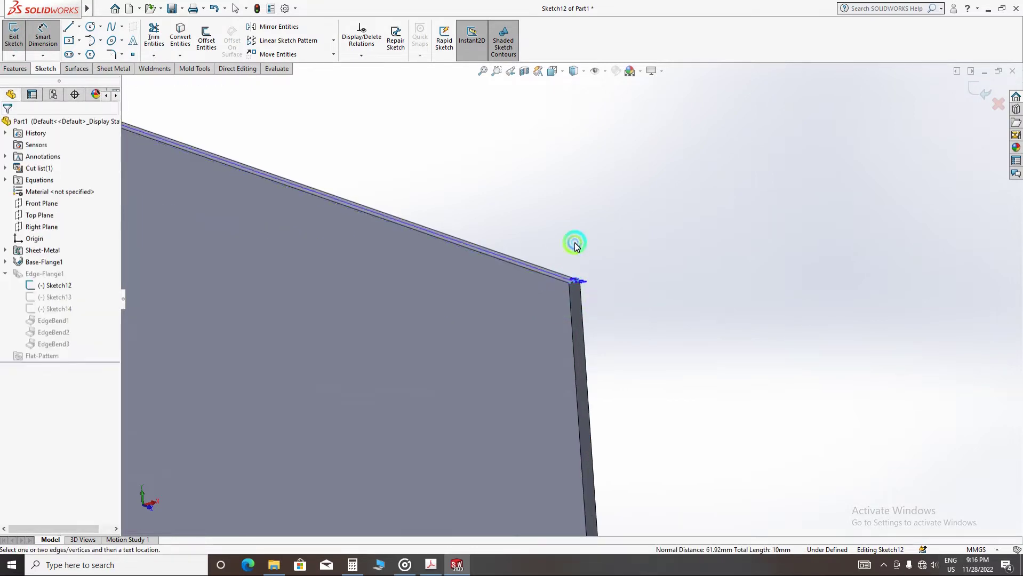
click(651, 229)
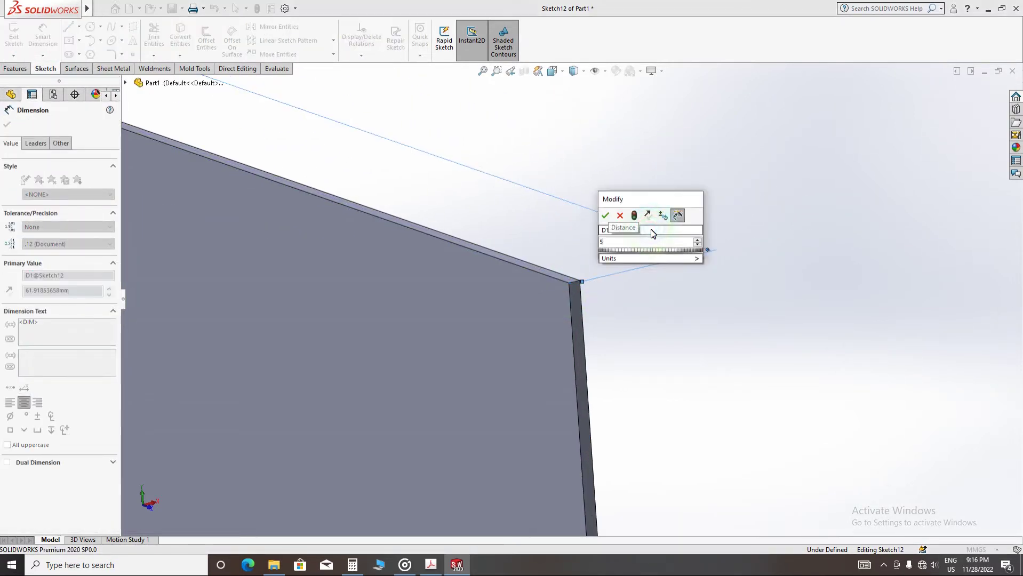
text(5.)
key(BackSpace)
text(0.5)
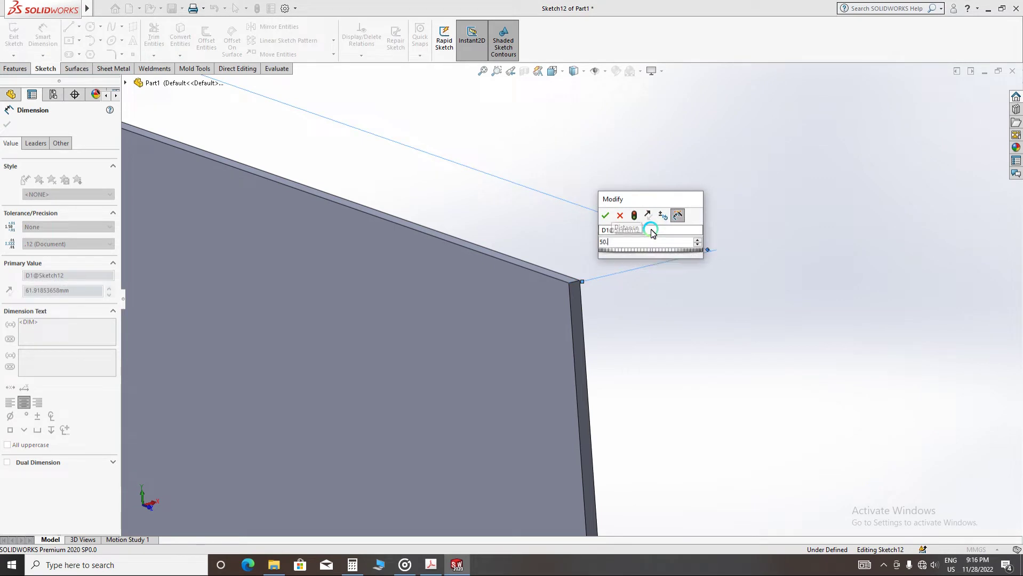
key(Return)
scroll(652, 235, up, 8)
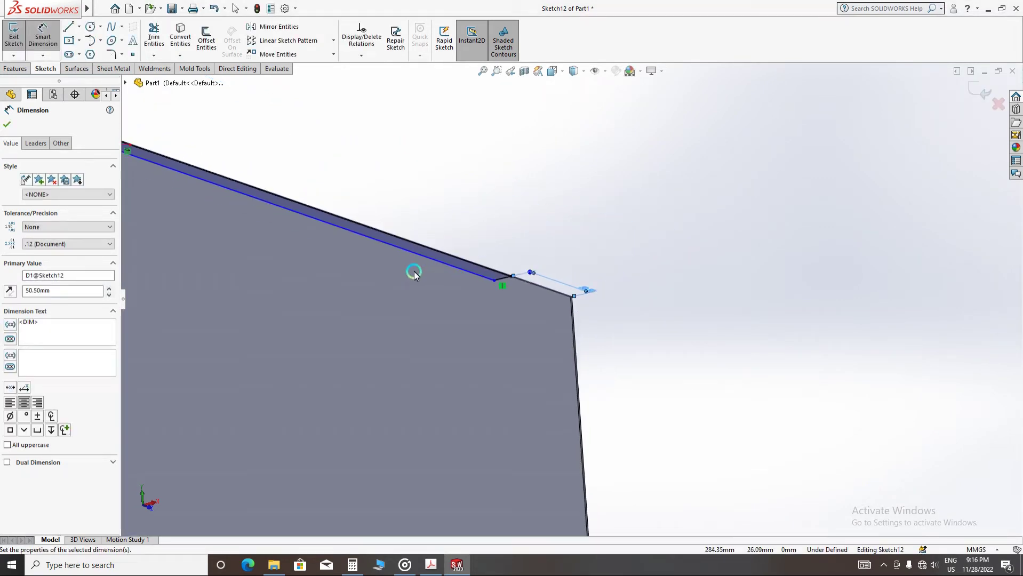
click(10, 125)
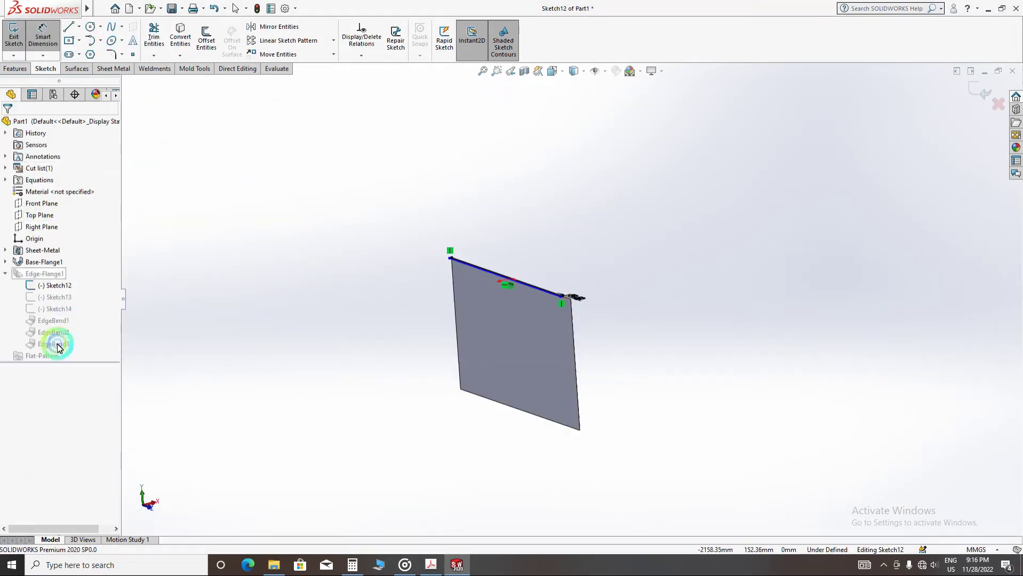
click(985, 94)
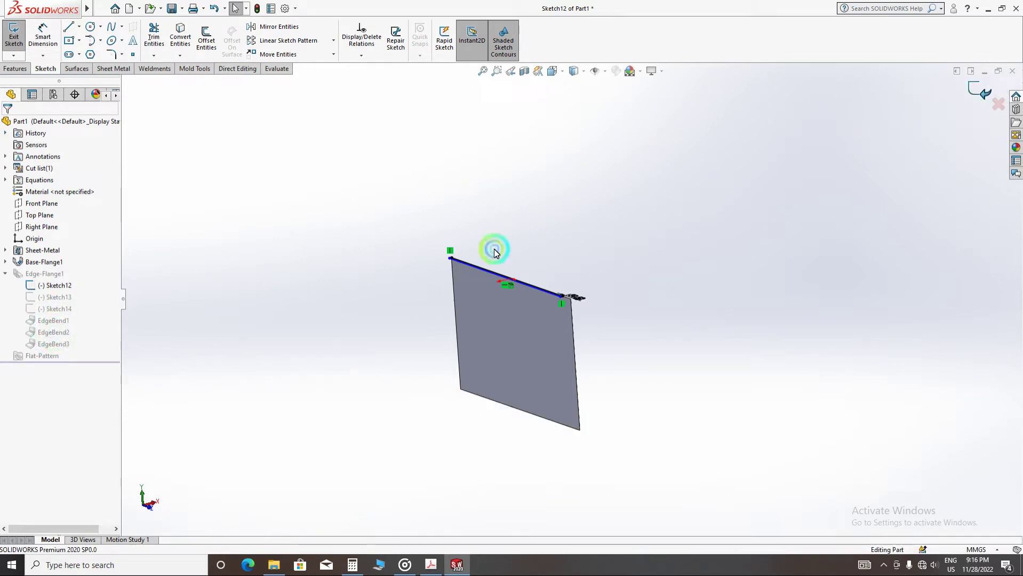
- Edit Sketch14 and slide its short corner line along the edge
click(65, 310)
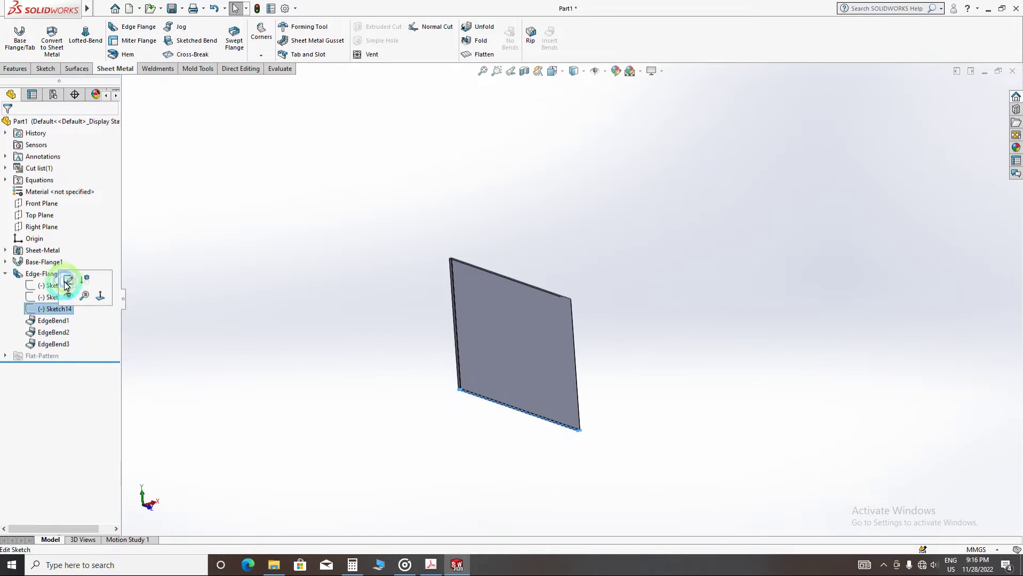
click(67, 283)
scroll(578, 434, down, 6)
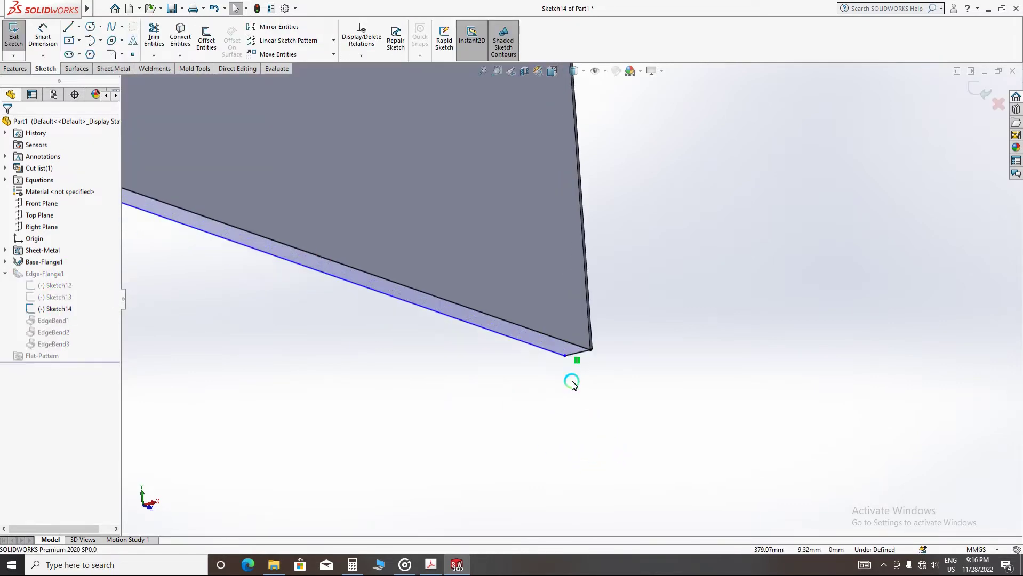
scroll(572, 382, down, 3)
mouse_move(577, 316)
mouse_down()
mouse_move(410, 278)
mouse_move(543, 387)
mouse_up()
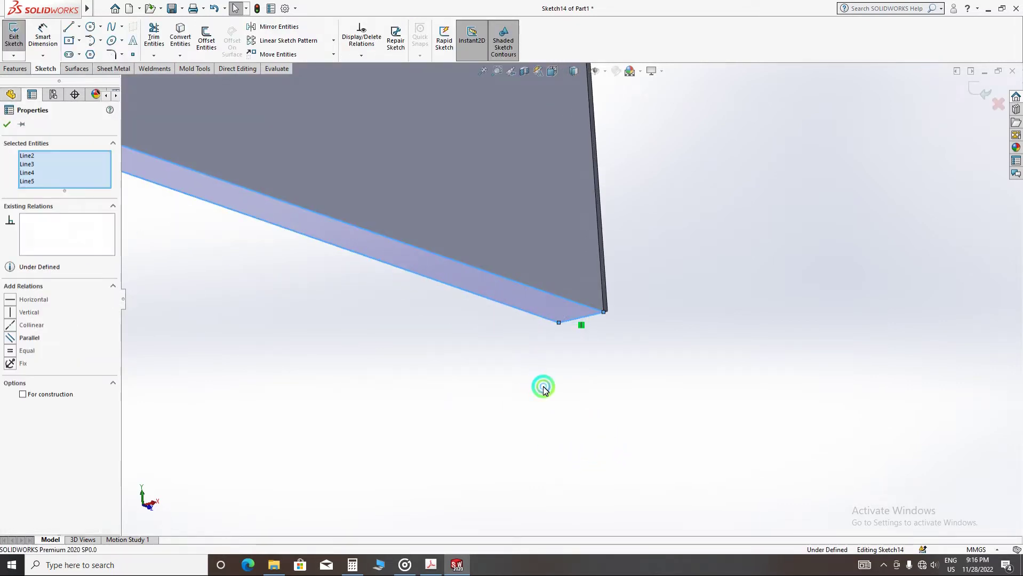
click(543, 386)
drag(581, 323, 374, 297)
click(469, 388)
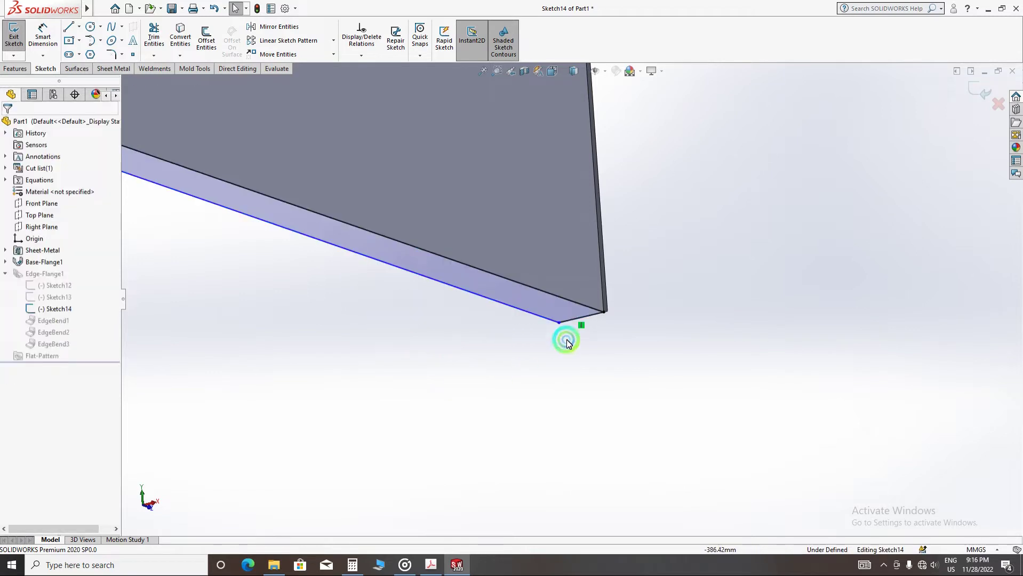
drag(571, 319, 439, 291)
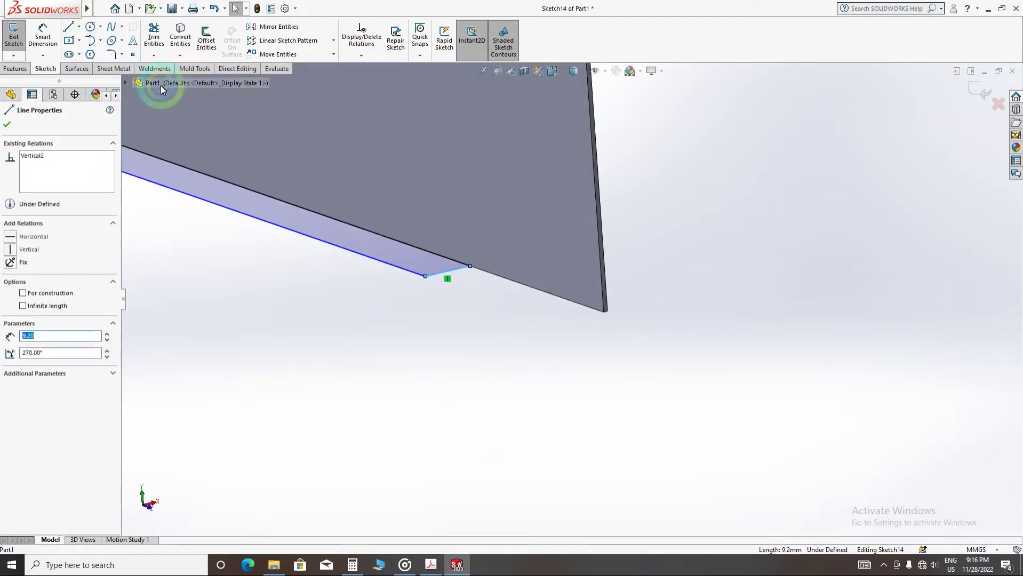
- Dimension the corner line to 50.5 mm and exit the sketch to rebuild Edge-Flange1
click(43, 37)
click(372, 247)
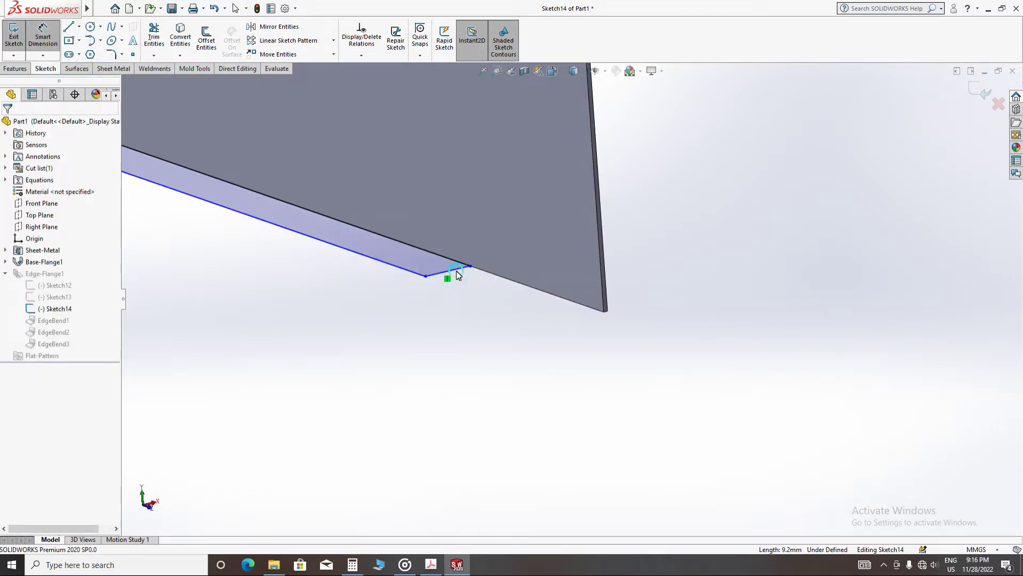
mouse_move(475, 283)
mouse_down()
mouse_move(603, 318)
mouse_move(595, 303)
mouse_up()
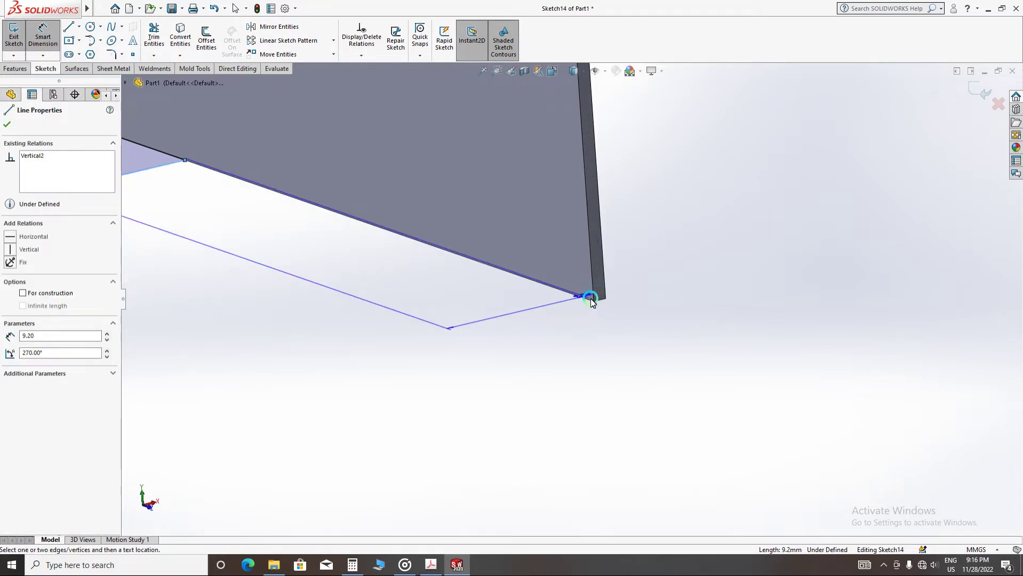
click(594, 302)
click(388, 352)
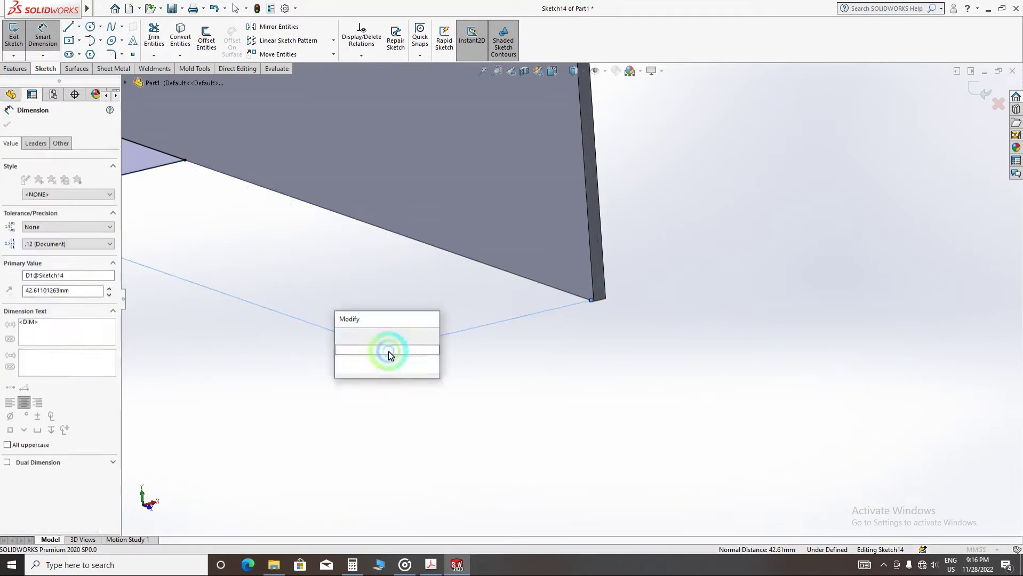
text(50.5)
key(Return)
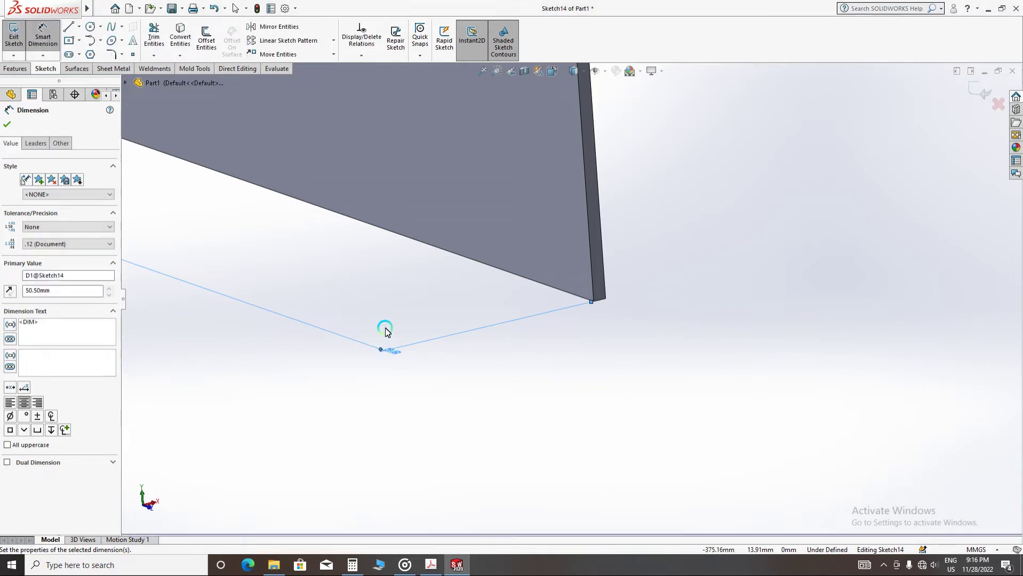
click(10, 123)
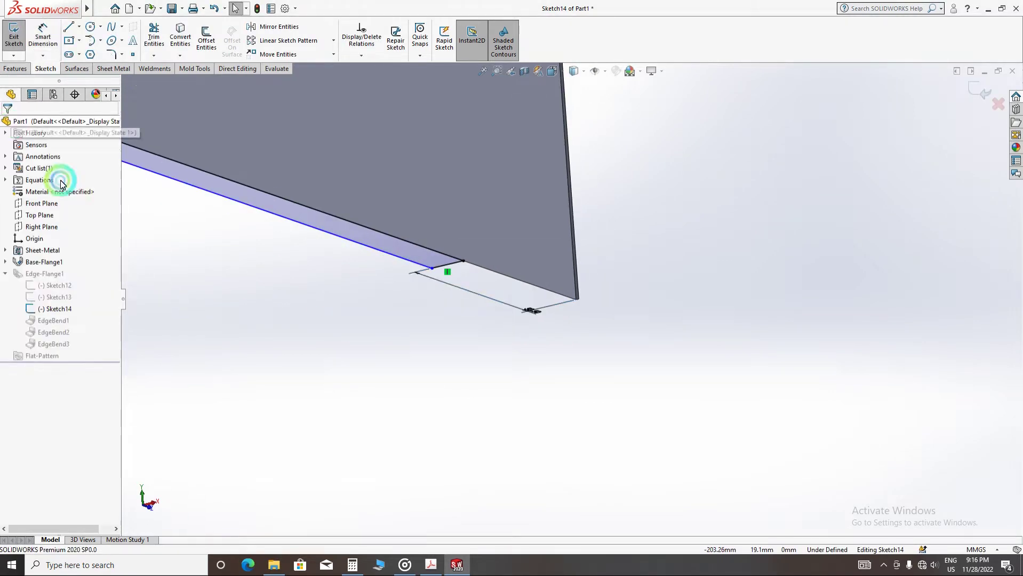
scroll(699, 305, up, 9)
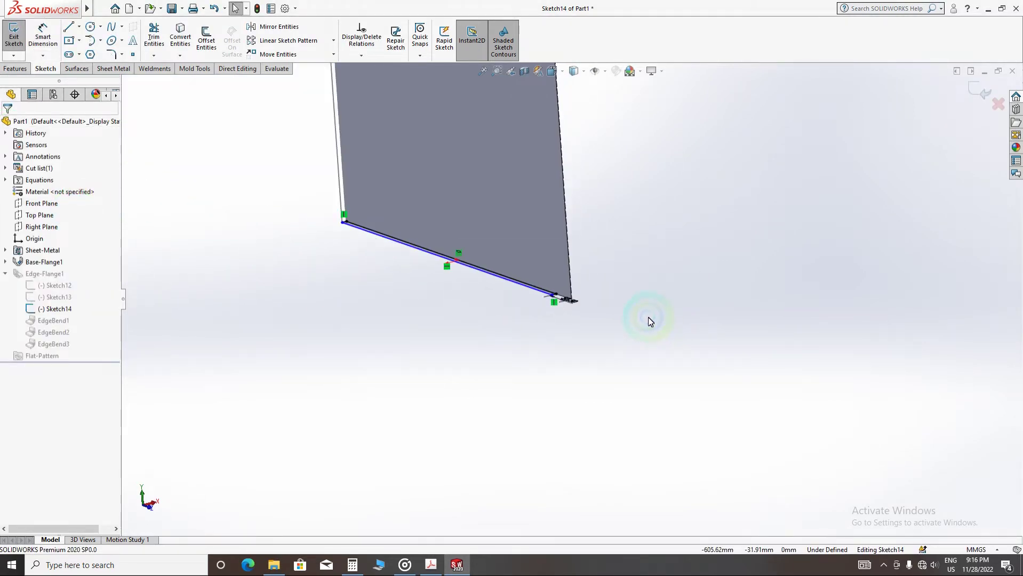
click(978, 96)
click(980, 96)
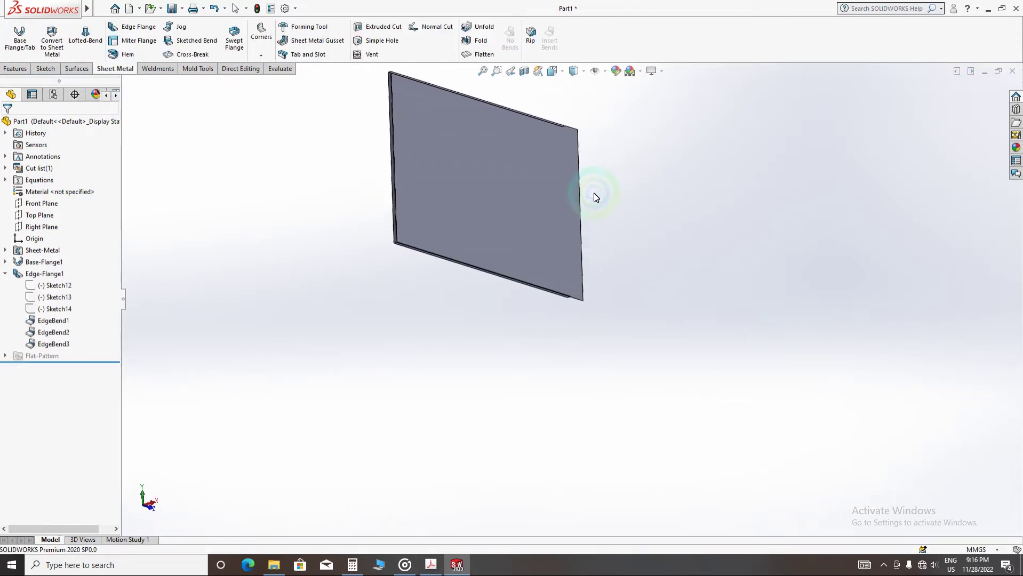
scroll(580, 167, down, 5)
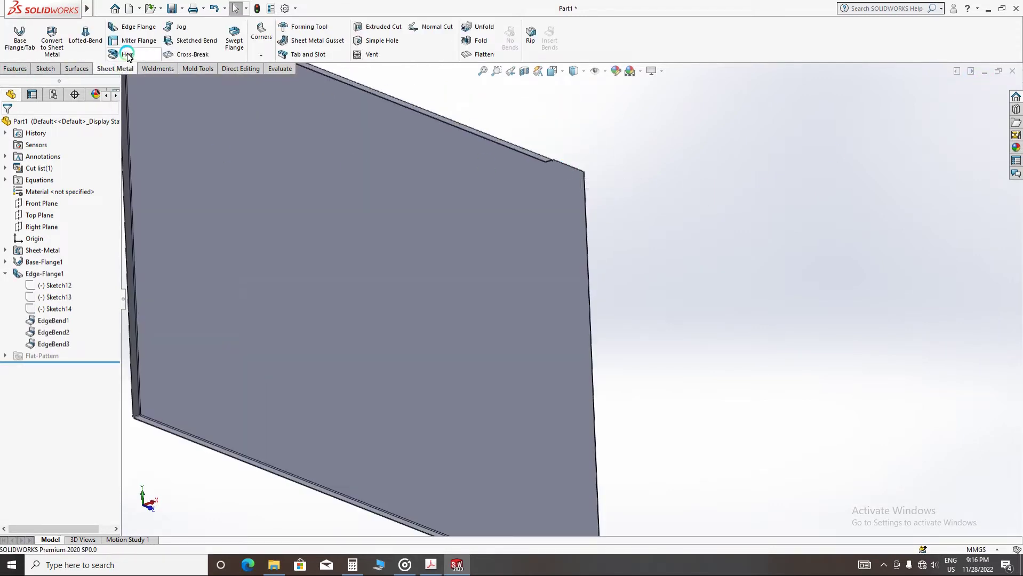
- Try a closed, reversed hem on the sheet's side edge, then cancel it
click(127, 56)
scroll(589, 199, down, 4)
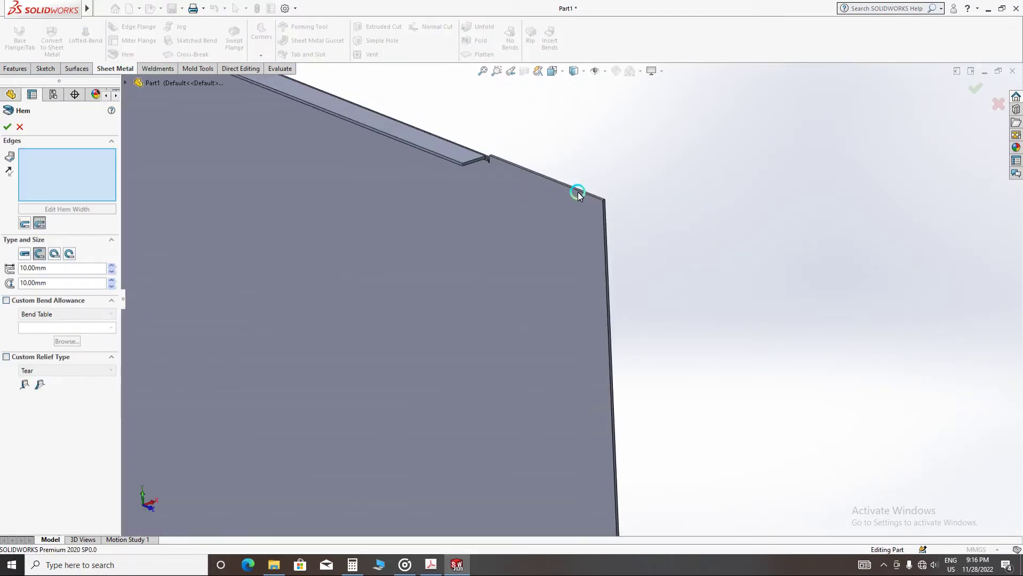
click(599, 255)
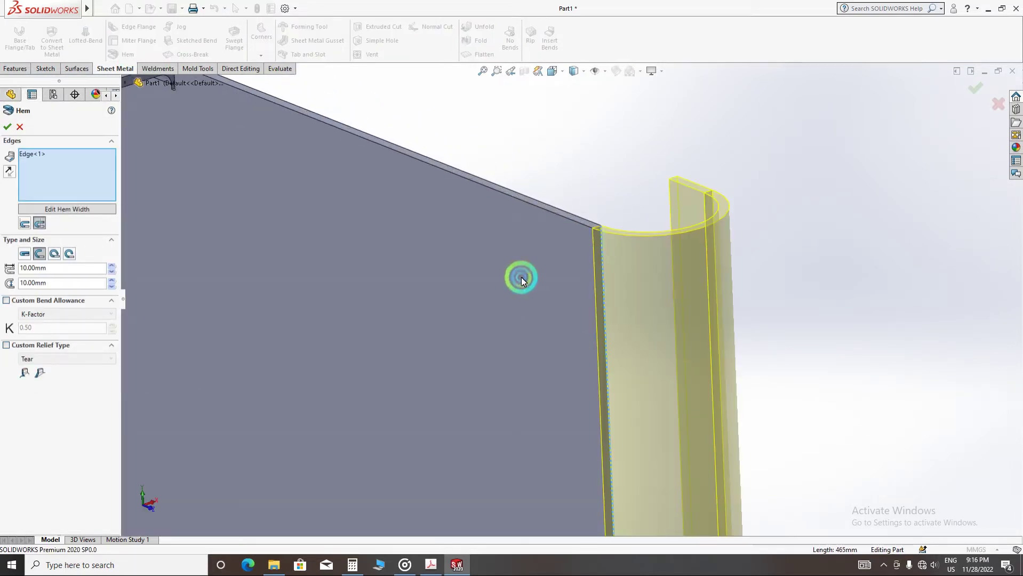
click(25, 254)
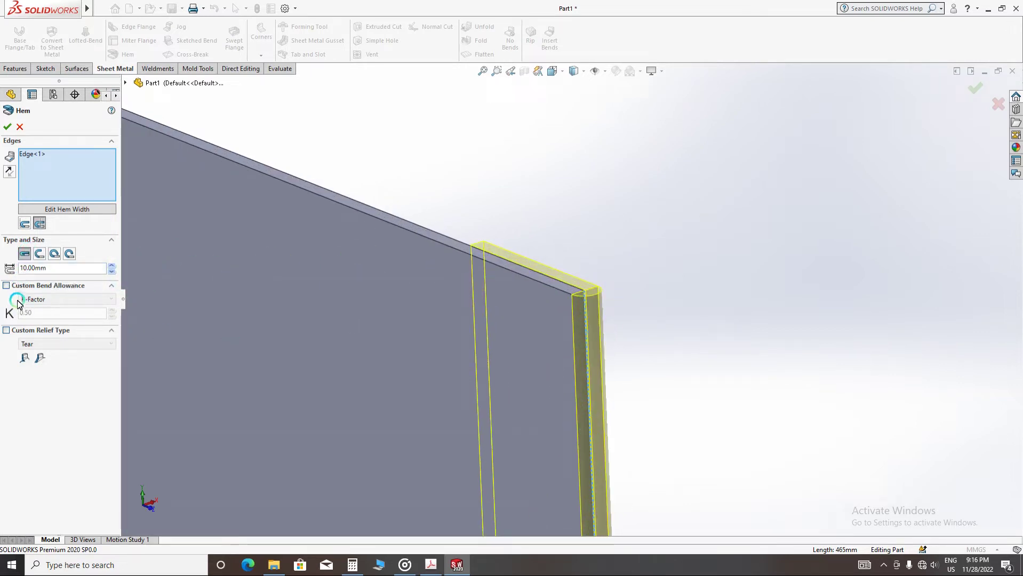
click(10, 171)
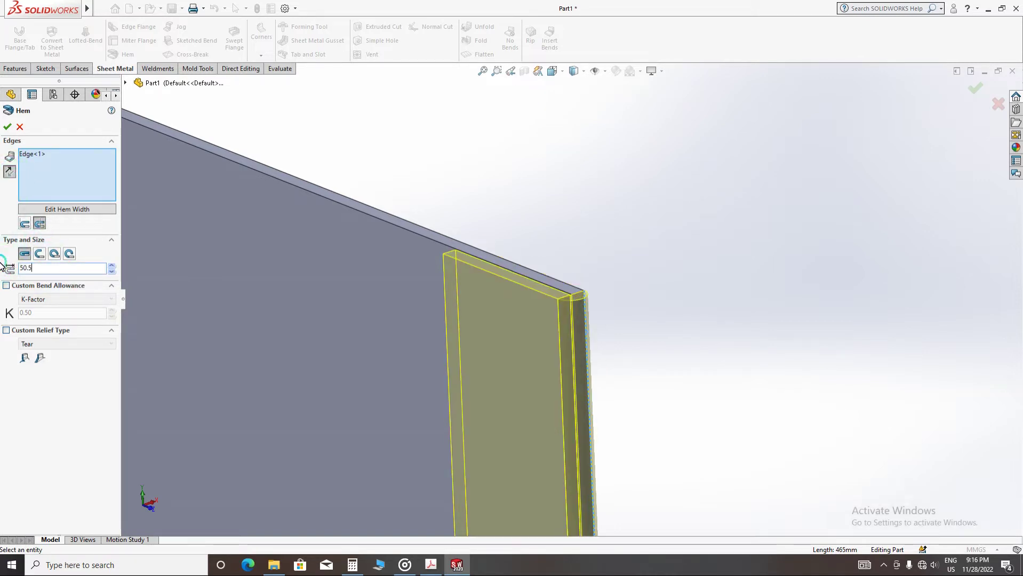
key(Return)
scroll(607, 303, up, 7)
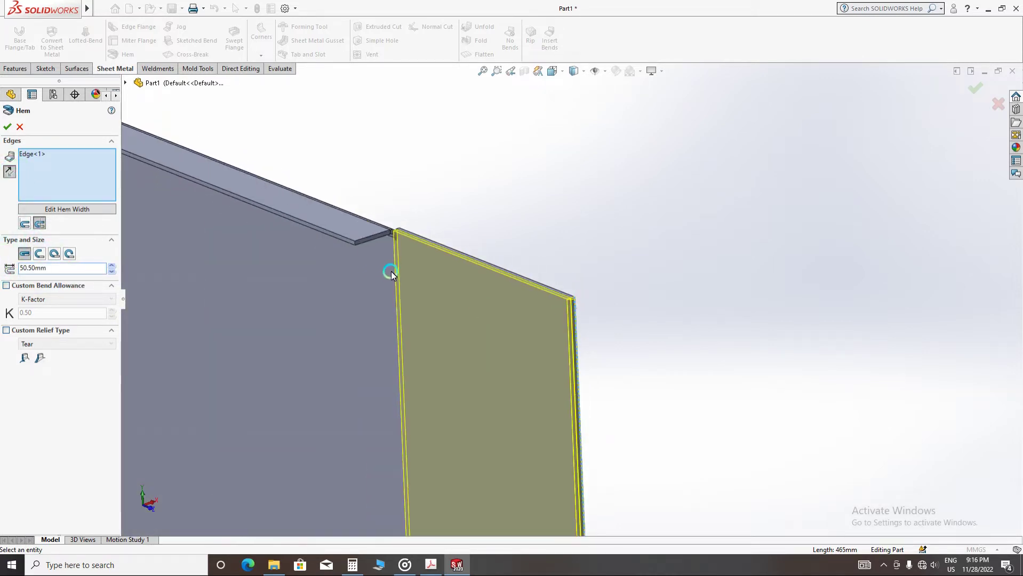
middle_drag(391, 275, 337, 283)
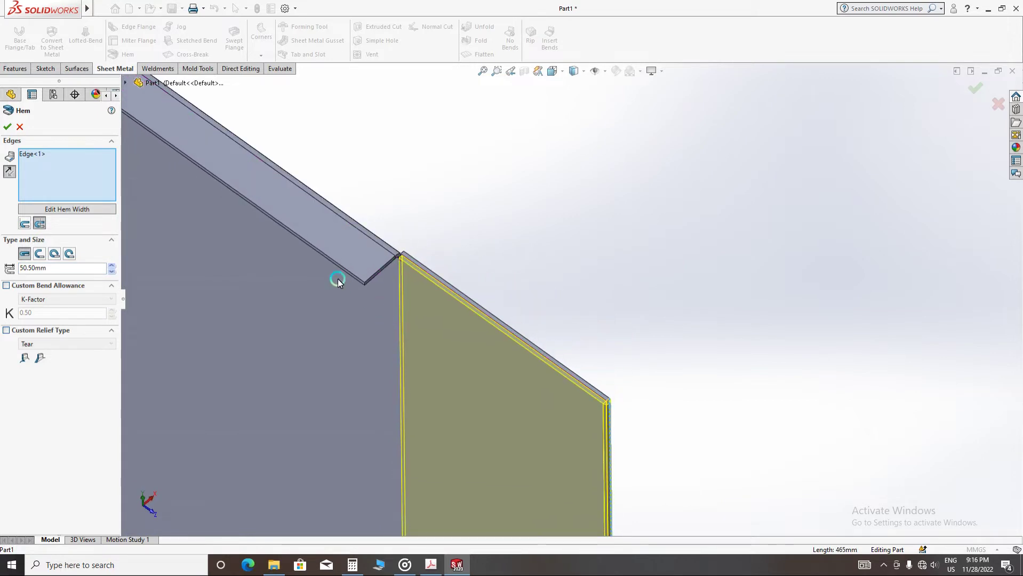
click(15, 131)
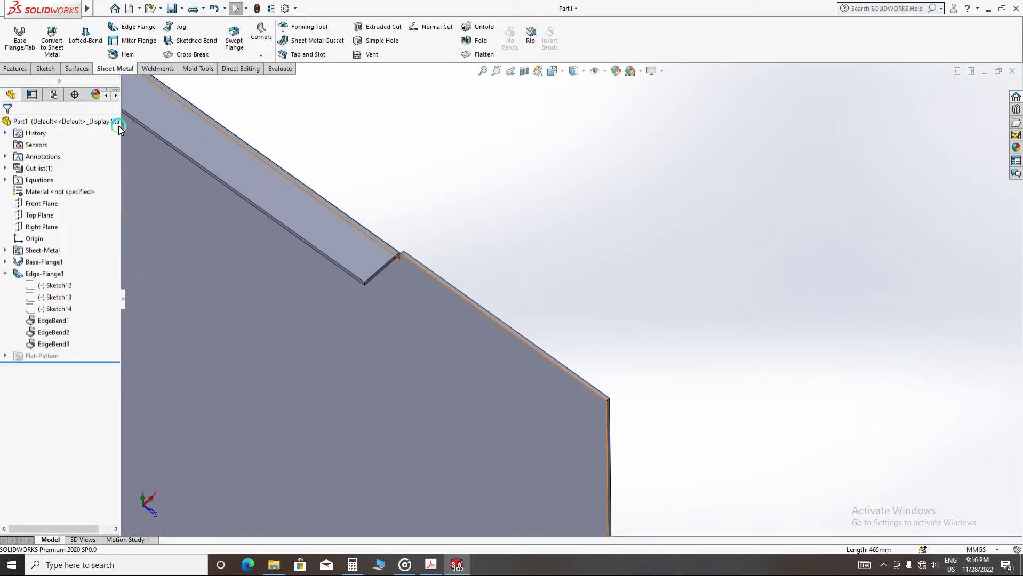
- Add a closed, reversed hem 50.5 mm long on the vertical side edge
click(123, 54)
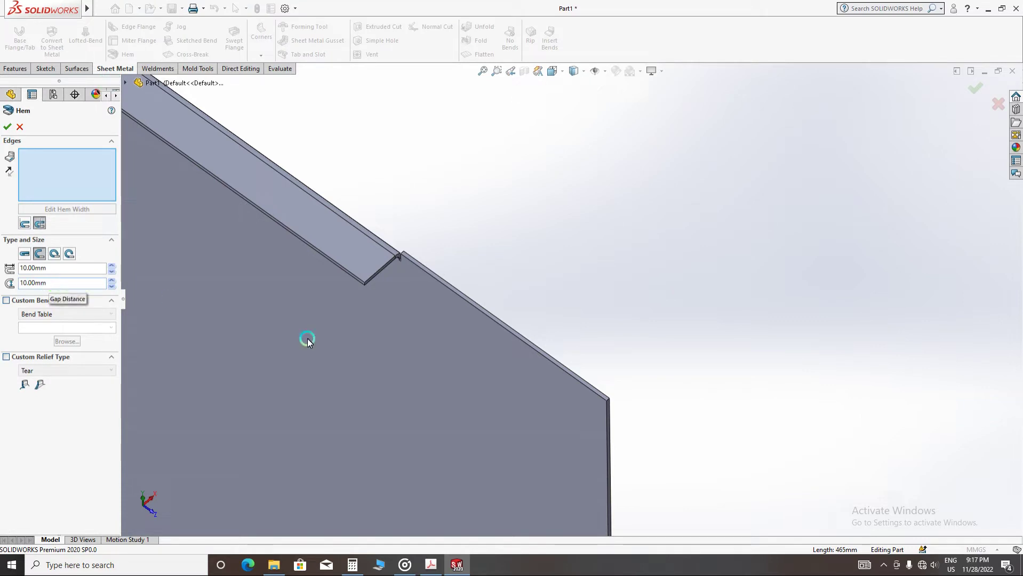
click(611, 411)
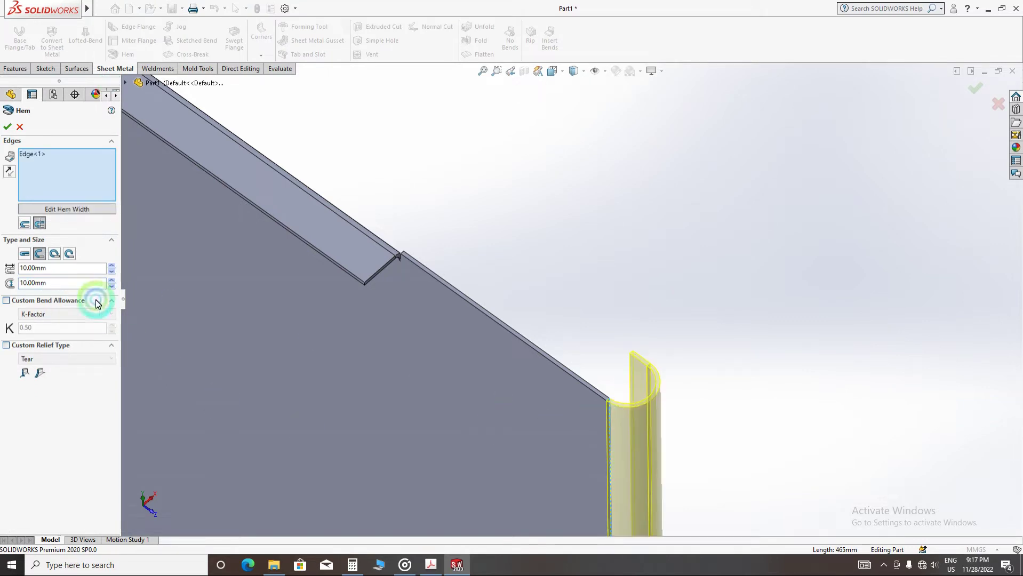
click(25, 255)
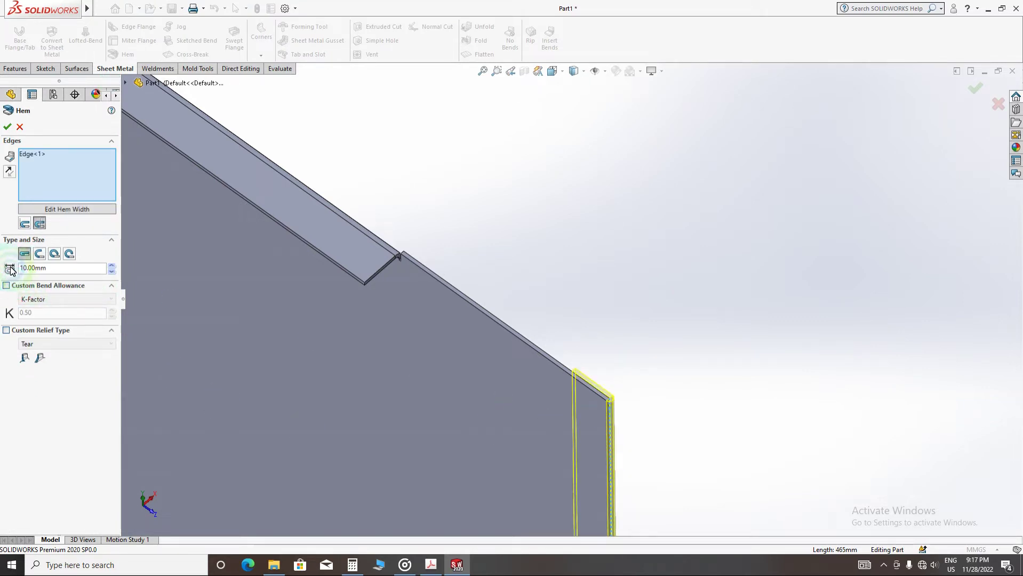
click(9, 171)
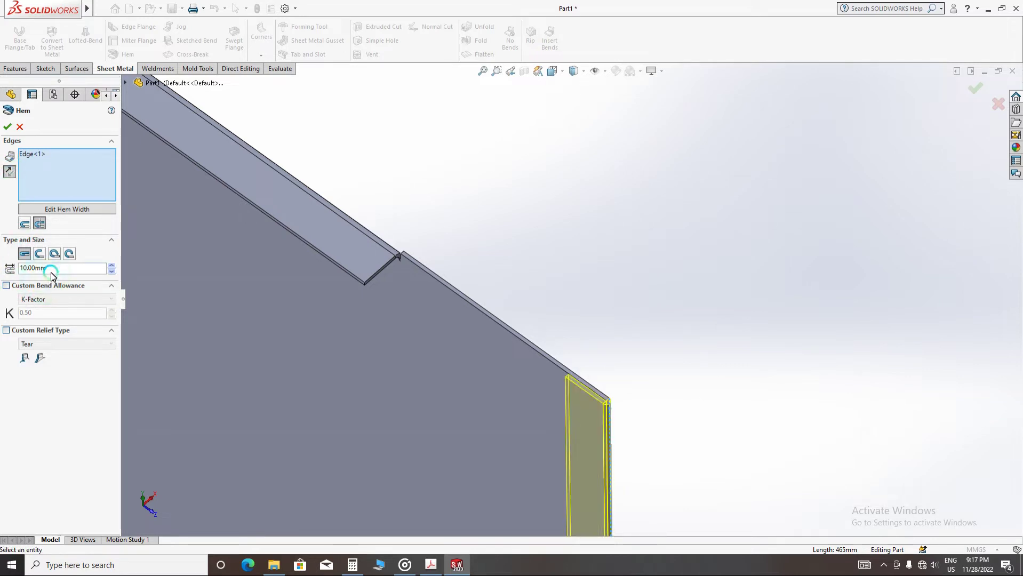
text(50.5)
key(Return)
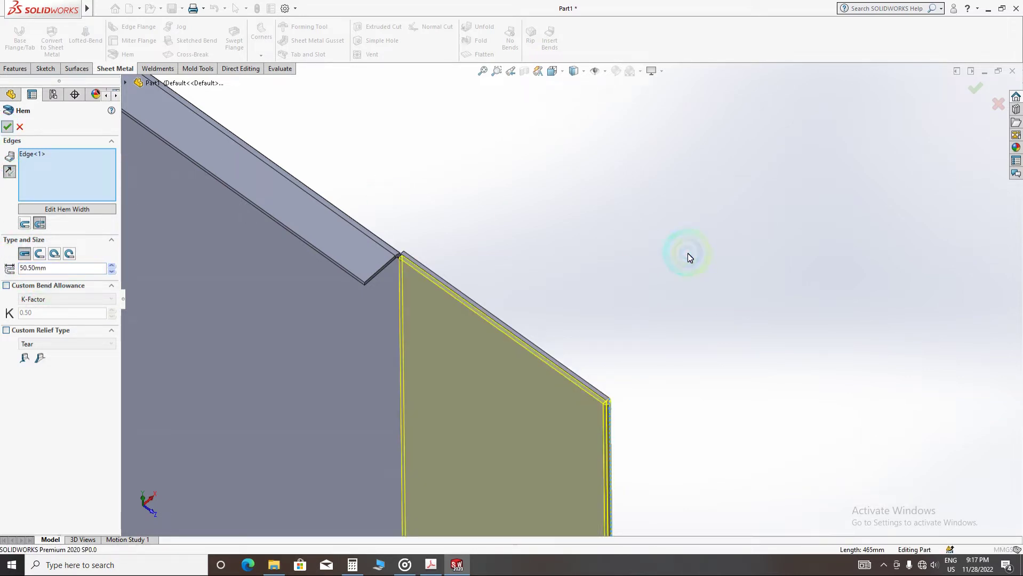
scroll(640, 253, up, 5)
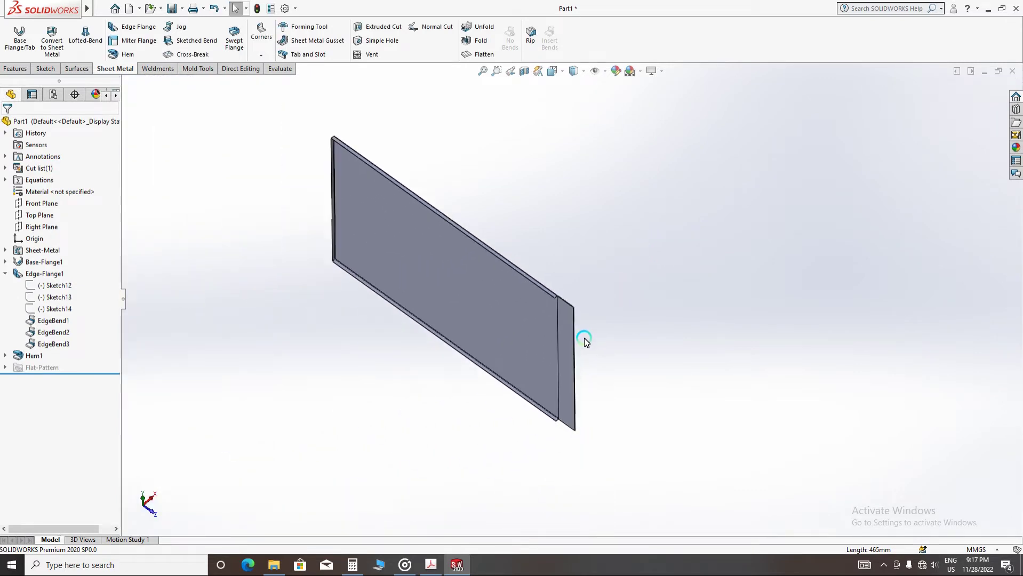
scroll(543, 255, down, 10)
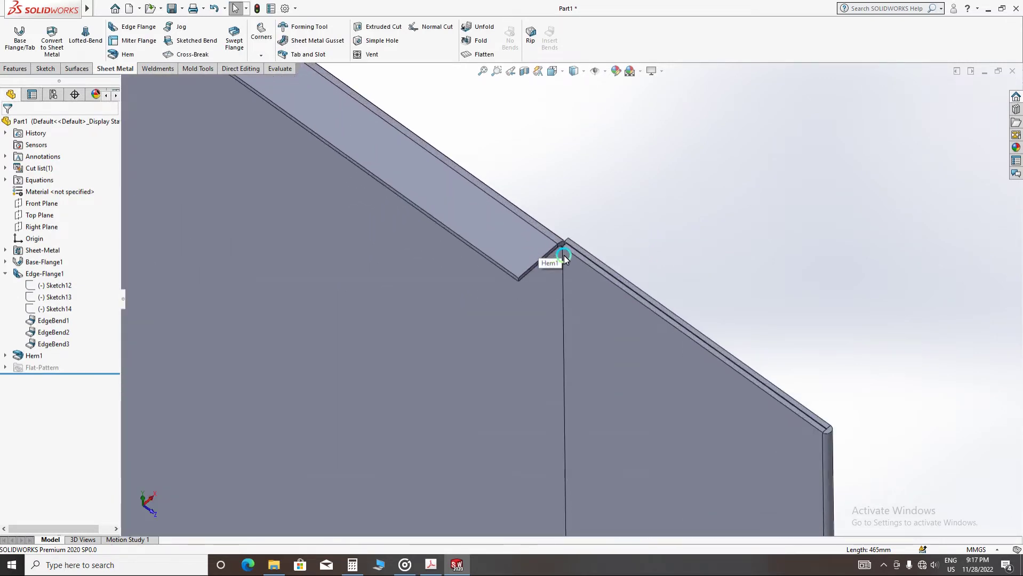
middle_drag(564, 256, 587, 364)
scroll(586, 364, up, 3)
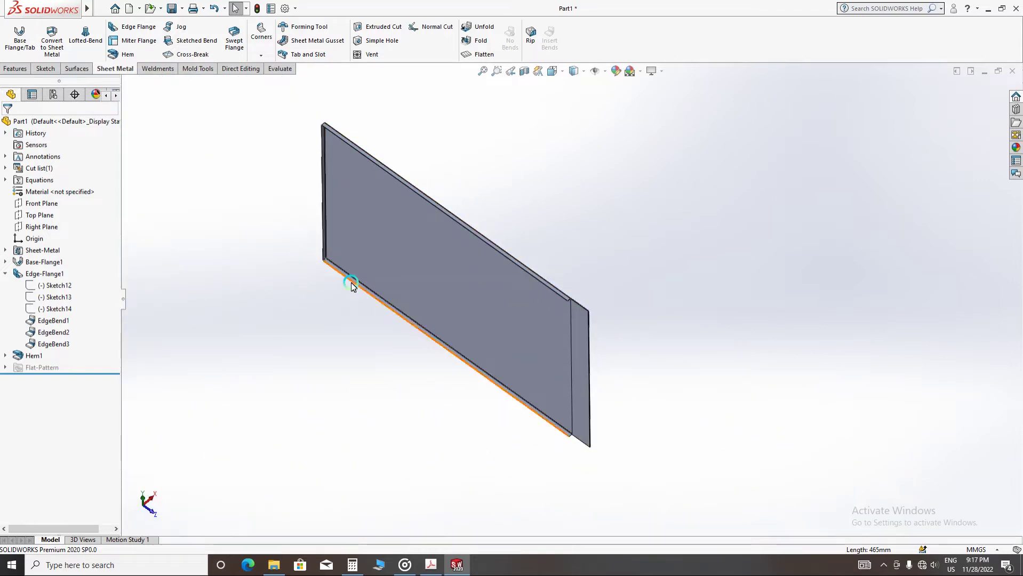
mouse_move(436, 568)
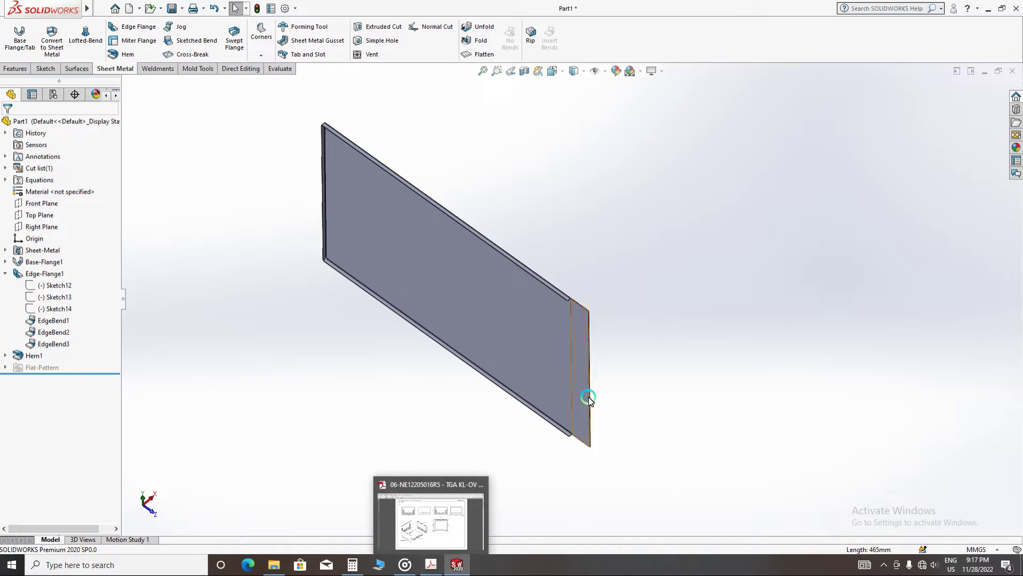
scroll(571, 309, down, 2)
click(101, 9)
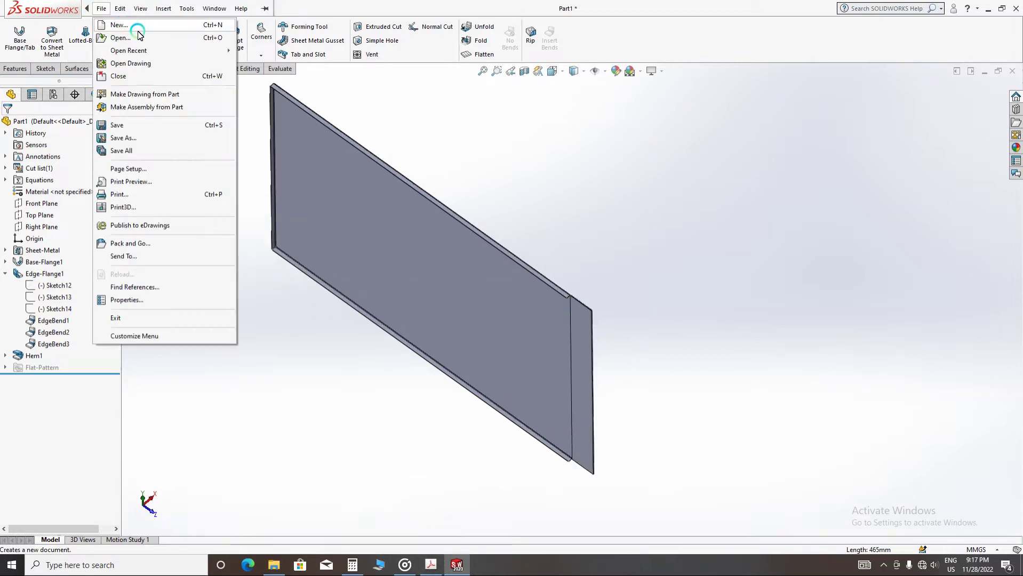
click(265, 133)
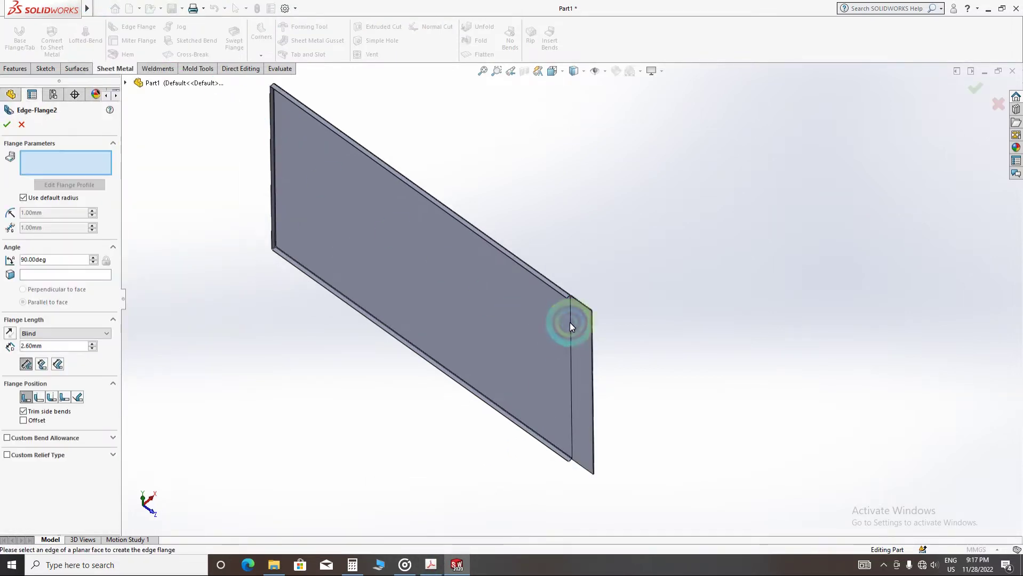
- Add a 9 mm, 90° edge flange on the vertical edge at the panel's right end
scroll(597, 311, down, 5)
scroll(568, 254, down, 1)
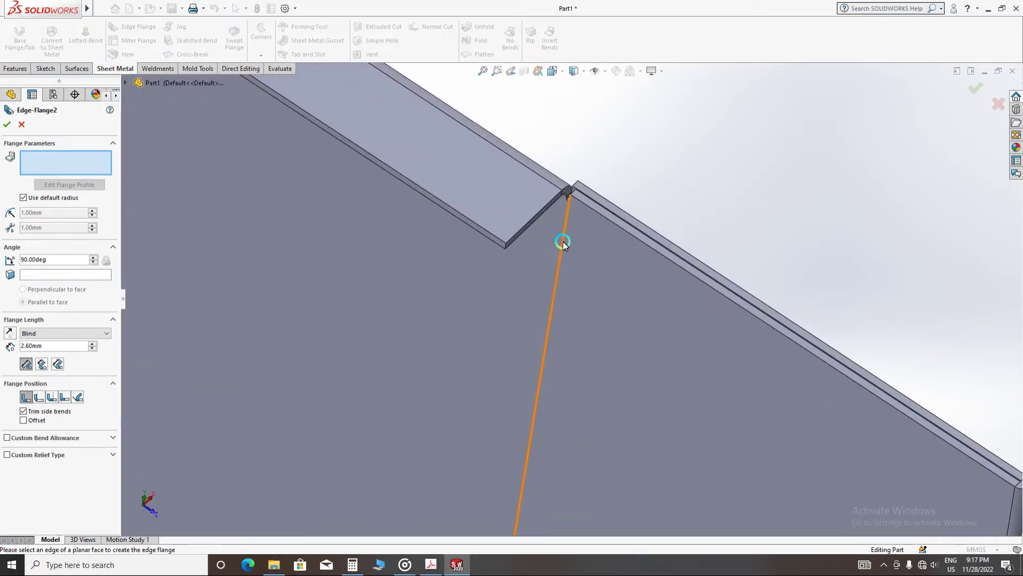
click(563, 242)
scroll(467, 337, up, 4)
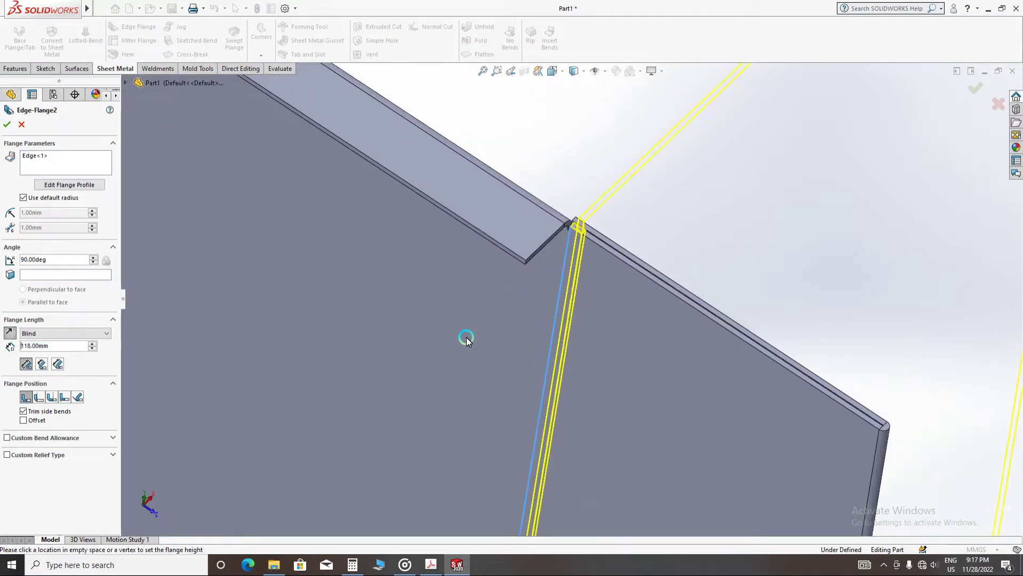
click(535, 333)
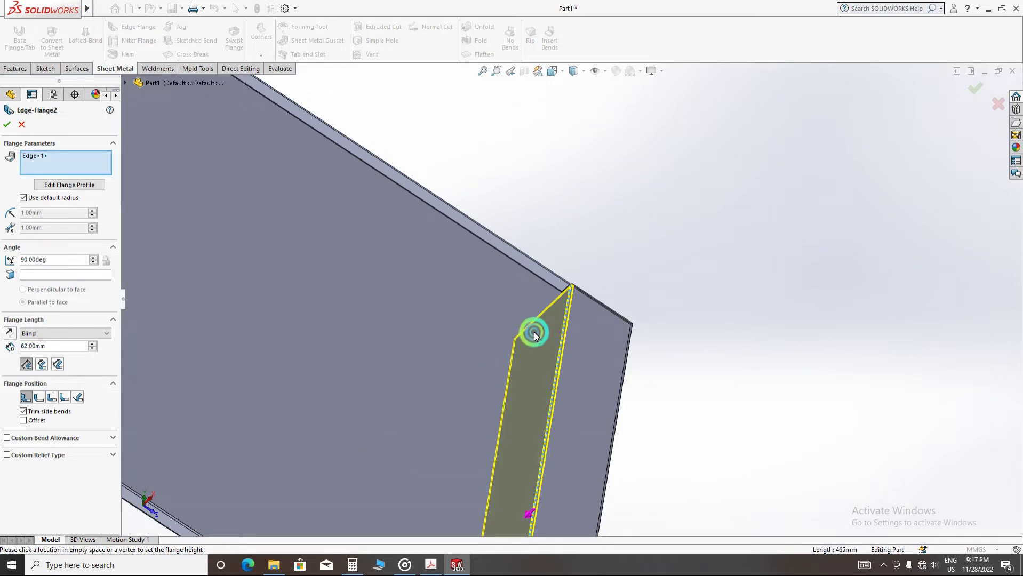
scroll(534, 328, down, 4)
scroll(614, 259, down, 2)
scroll(627, 258, up, 3)
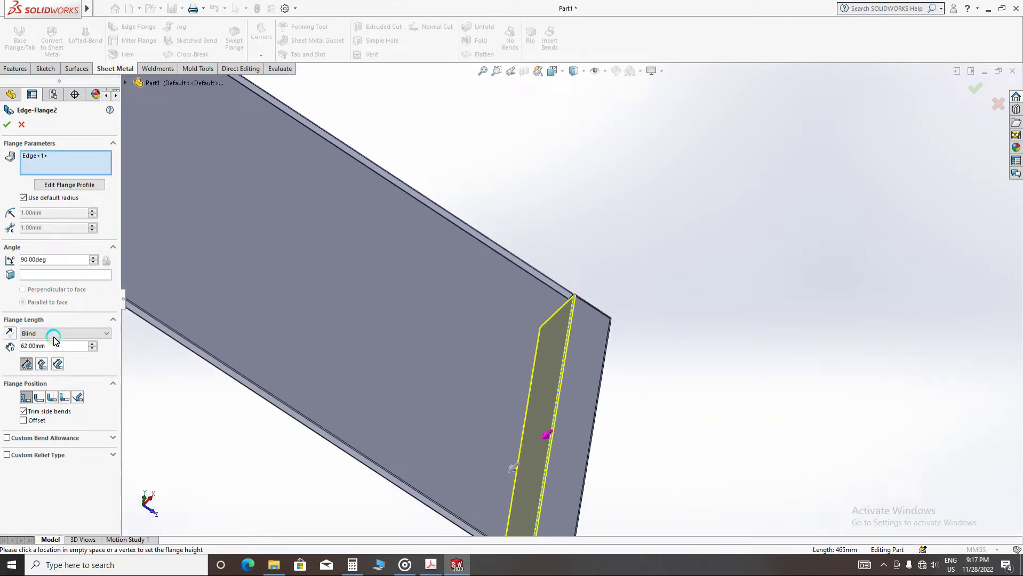
text(10)
key(Return)
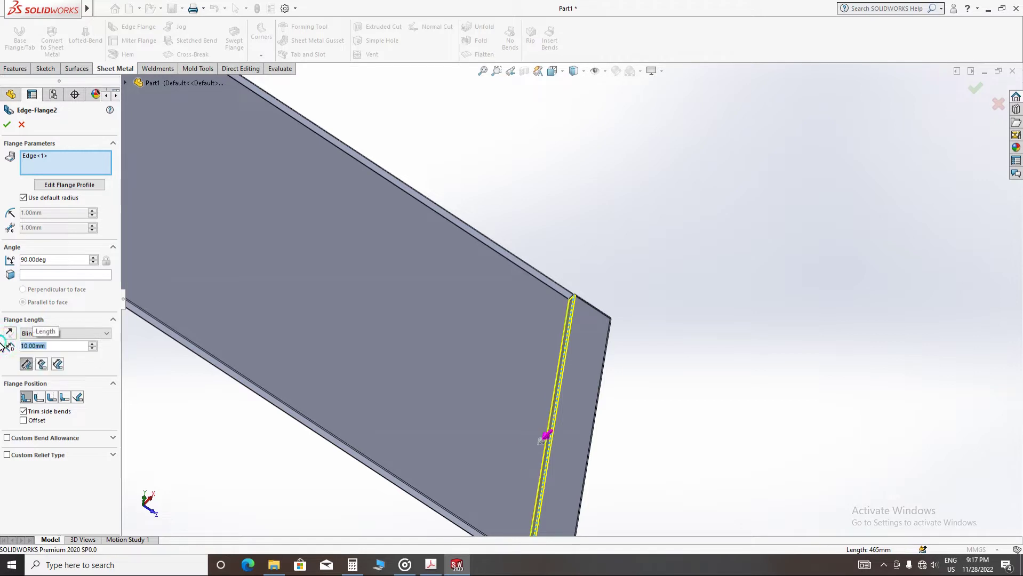
scroll(600, 299, down, 12)
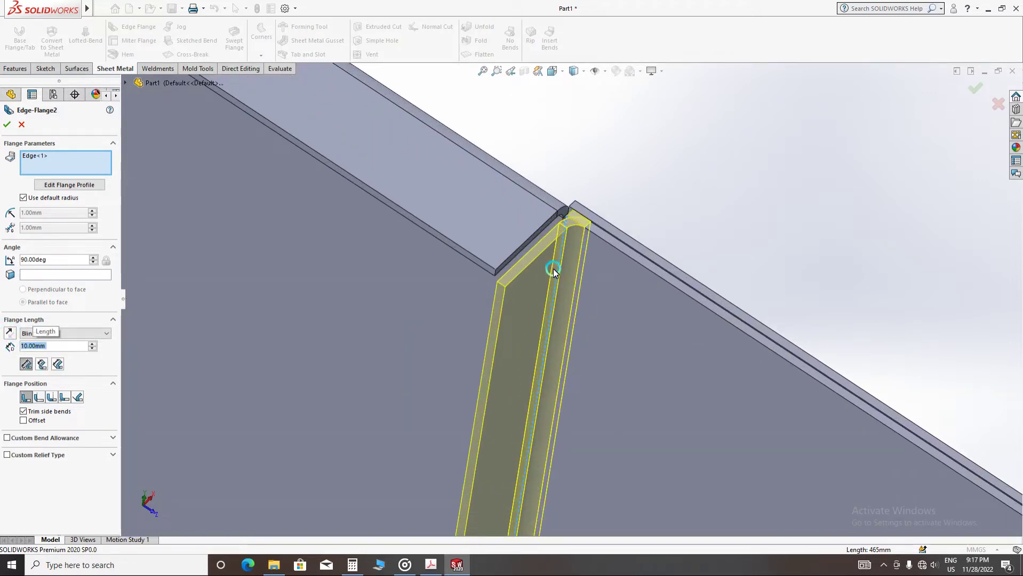
middle_drag(554, 271, 534, 366)
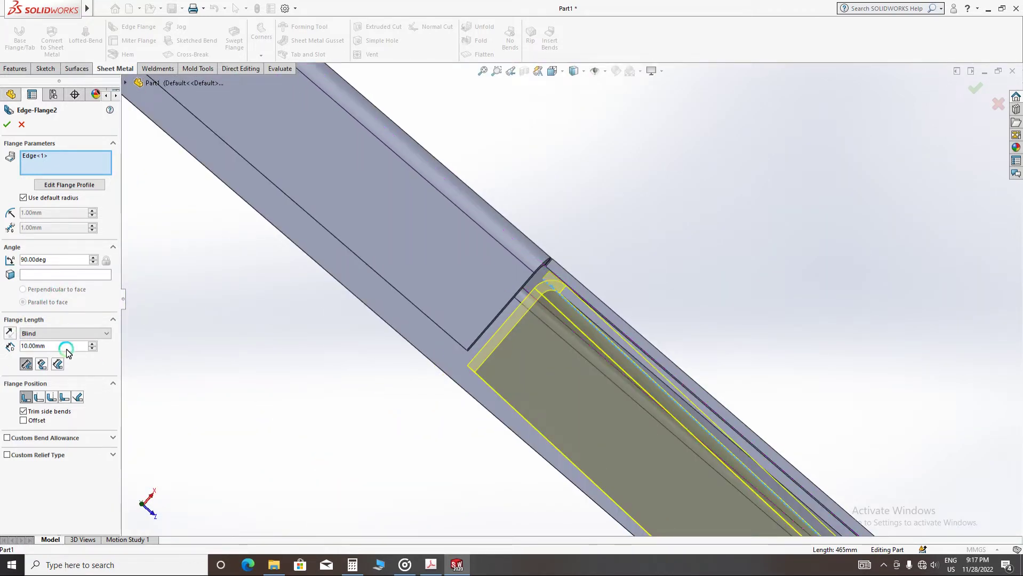
scroll(50, 347, down, 1)
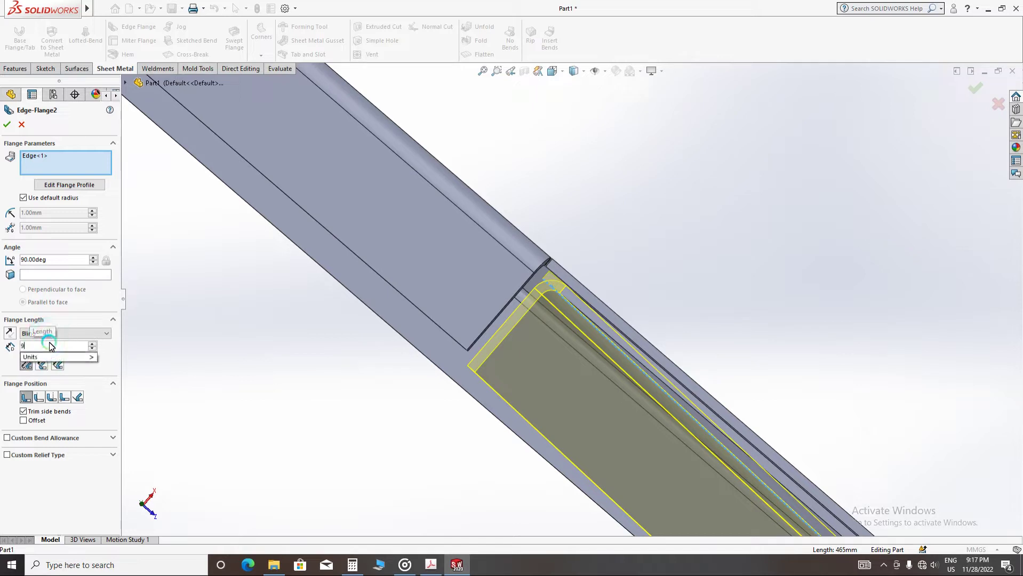
click(9, 127)
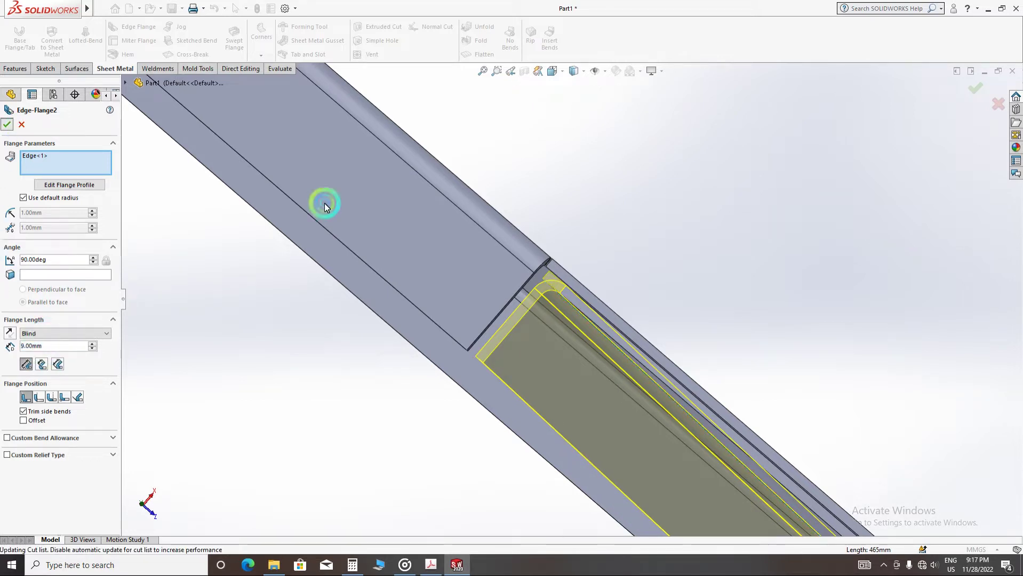
- Orbit the model to inspect the new flange corner, then bring the PDF drawing forward
scroll(655, 225, up, 2)
scroll(654, 238, up, 4)
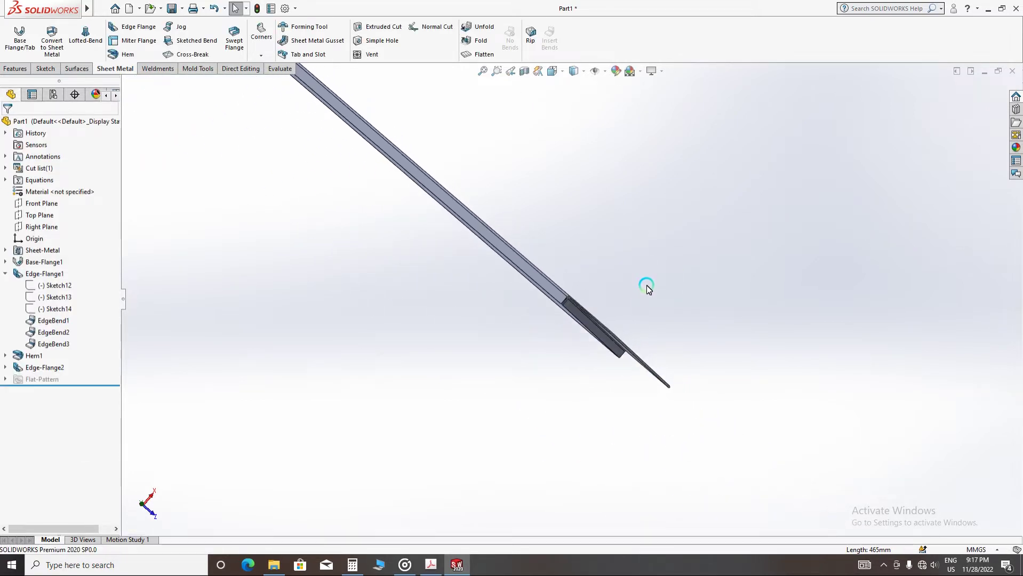
middle_drag(629, 350, 618, 230)
scroll(589, 520, down, 5)
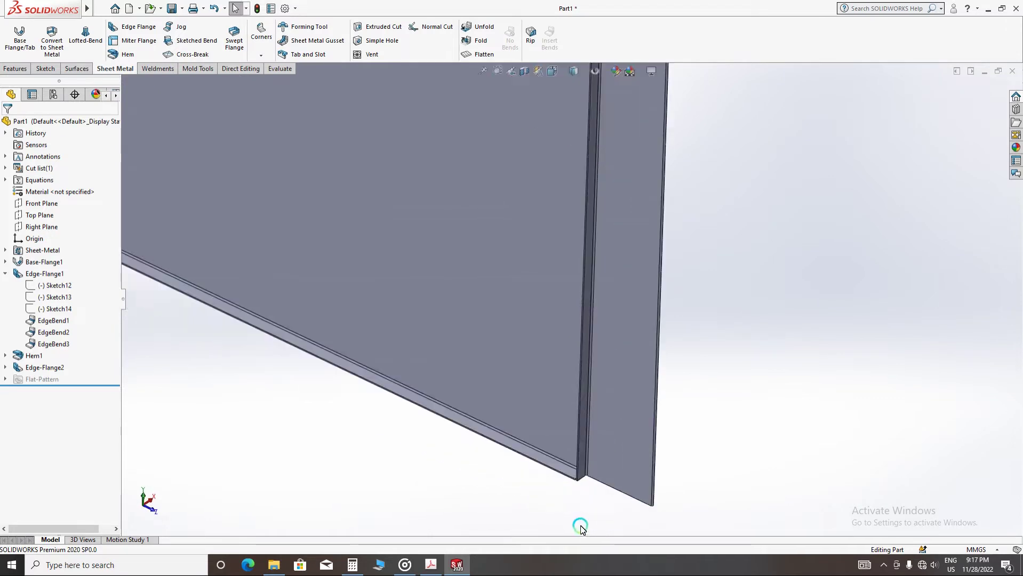
middle_drag(591, 468, 583, 434)
scroll(560, 384, down, 5)
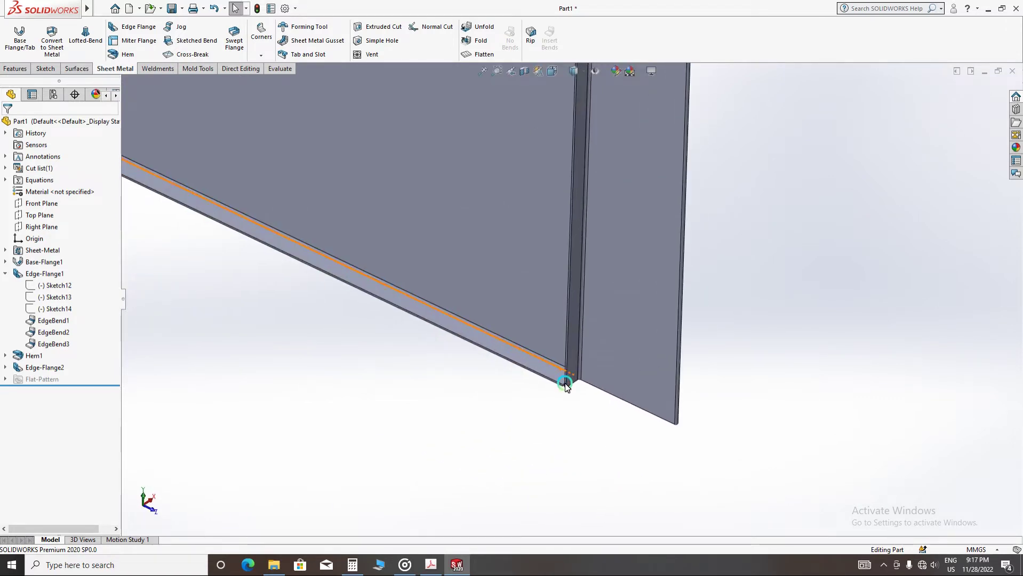
middle_drag(553, 362, 577, 356)
click(433, 565)
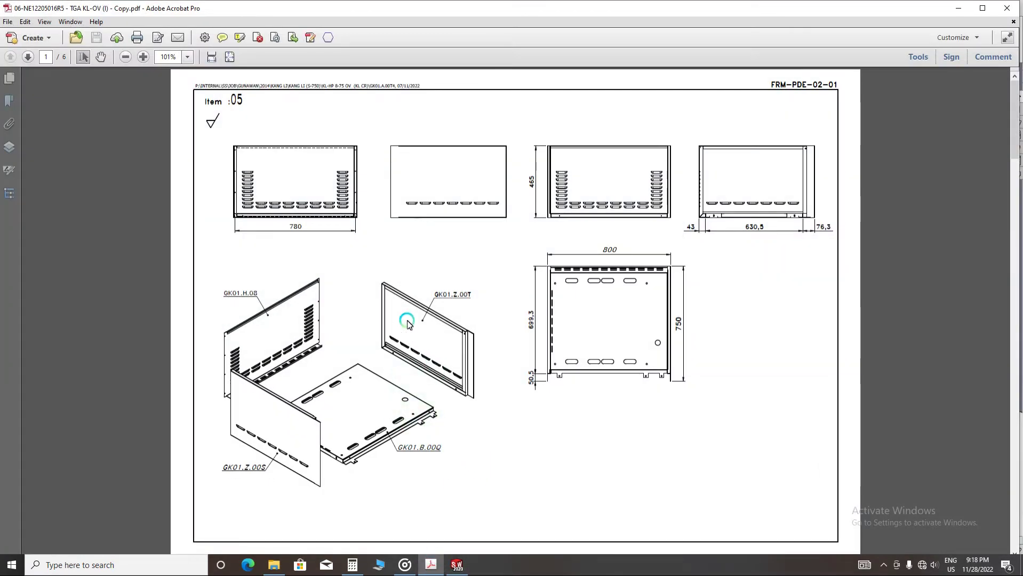
- Zoom in on the GK01.Z.00T panel view in the PDF, then minimize Acrobat
ctrl+scroll(407, 324, up, 5)
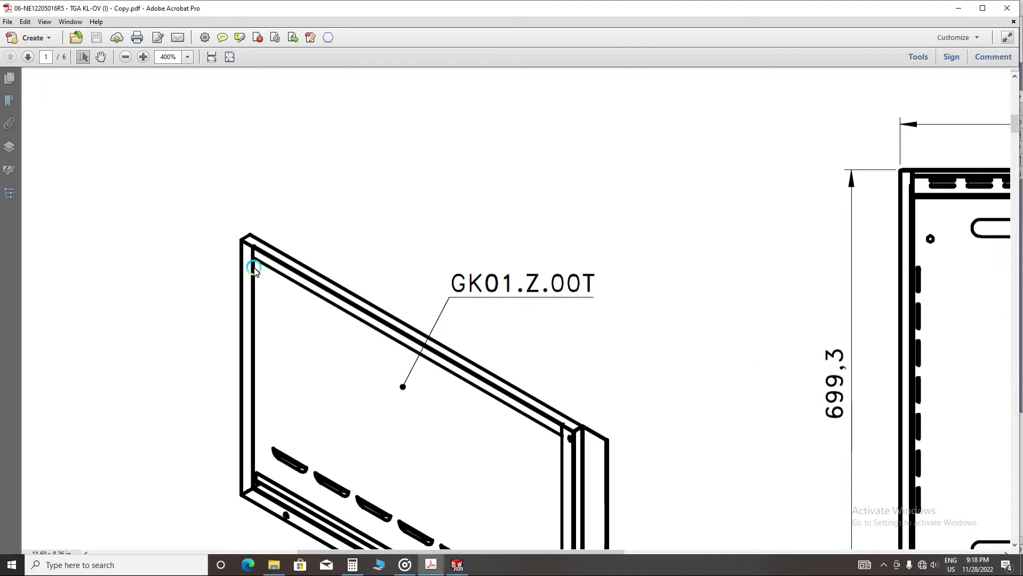
ctrl+scroll(254, 270, down, 1)
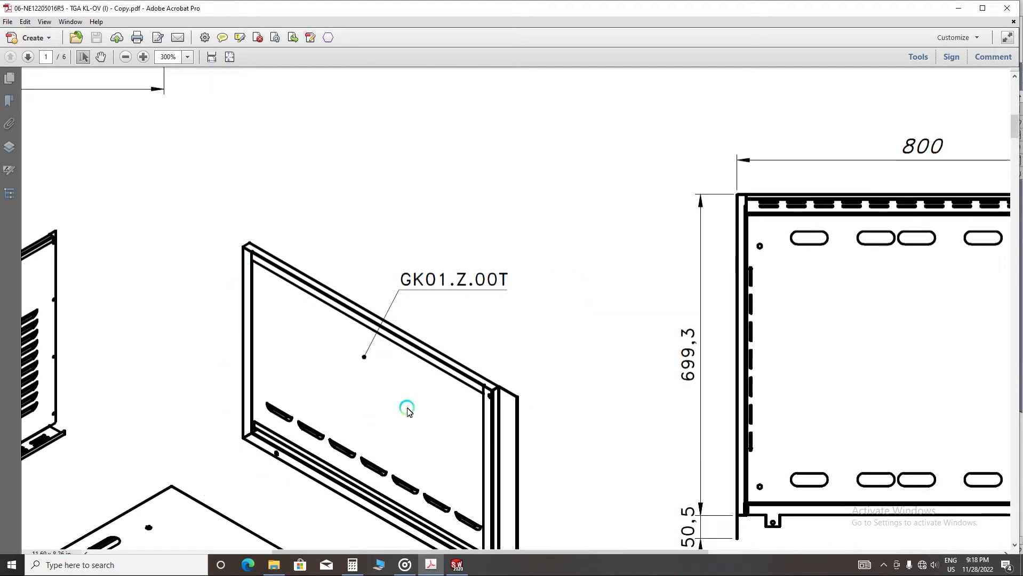
ctrl+scroll(467, 389, down, 1)
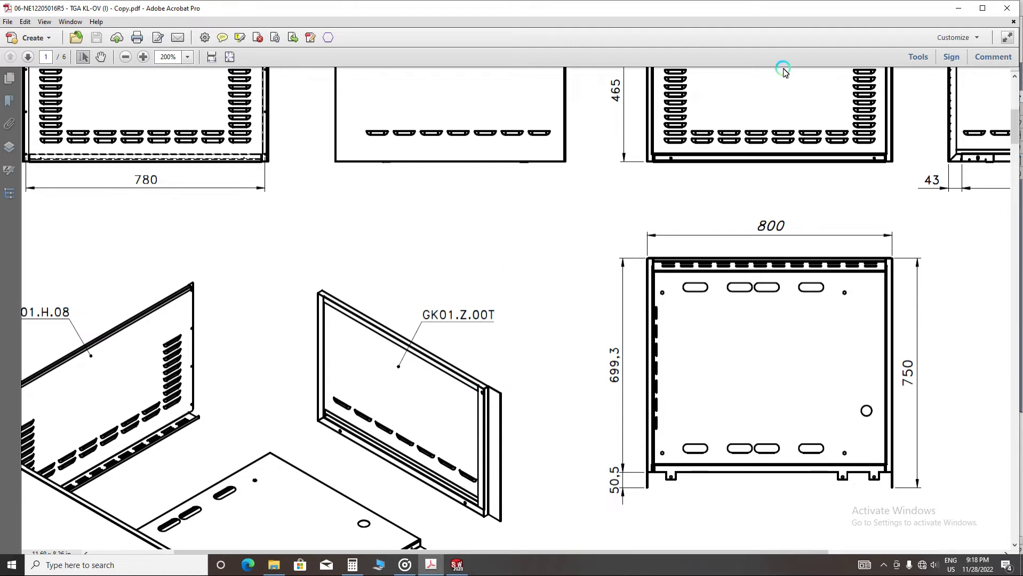
click(961, 6)
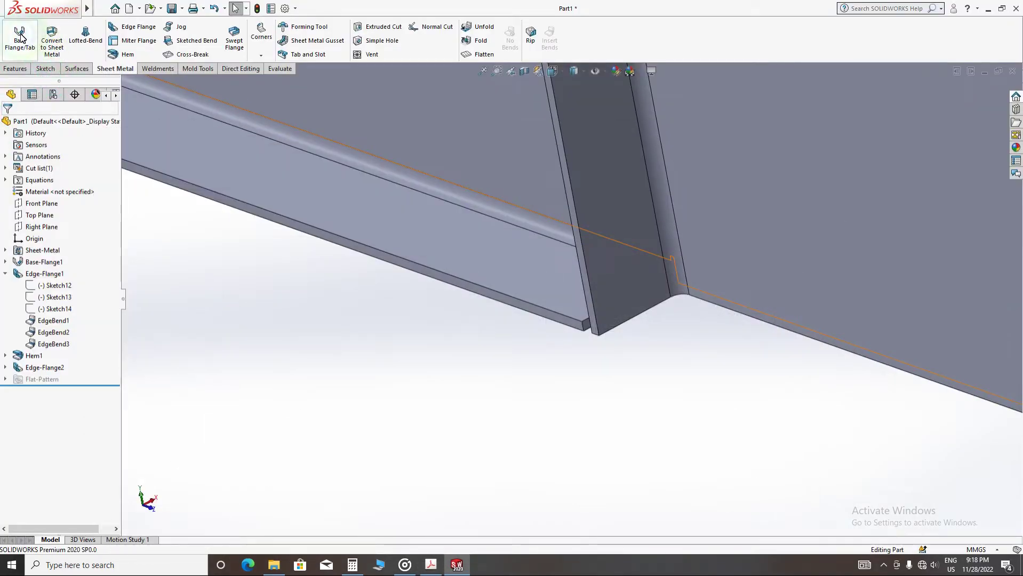
- Start a third edge flange on the panel's bottom, left and top edges
click(132, 27)
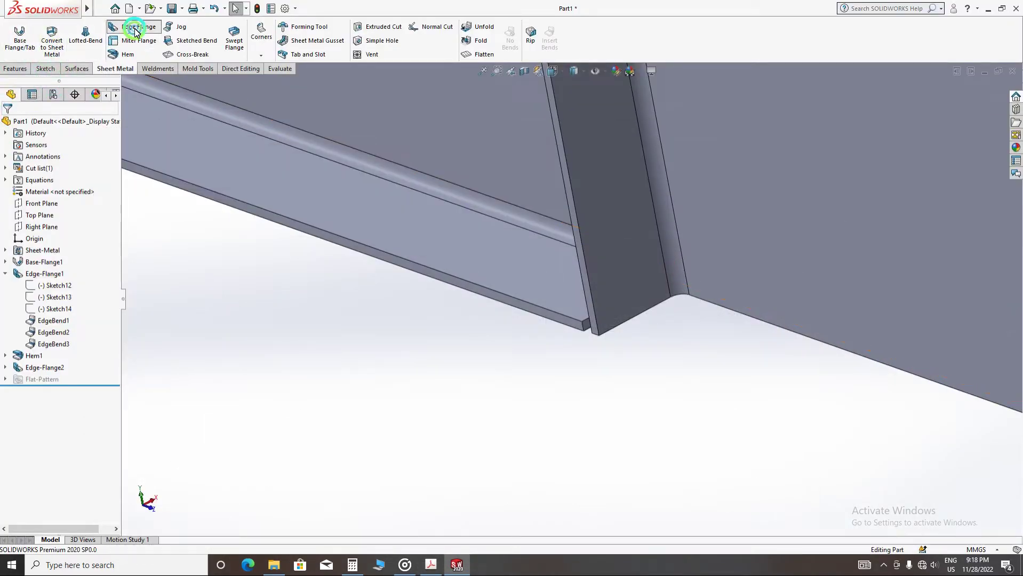
click(564, 328)
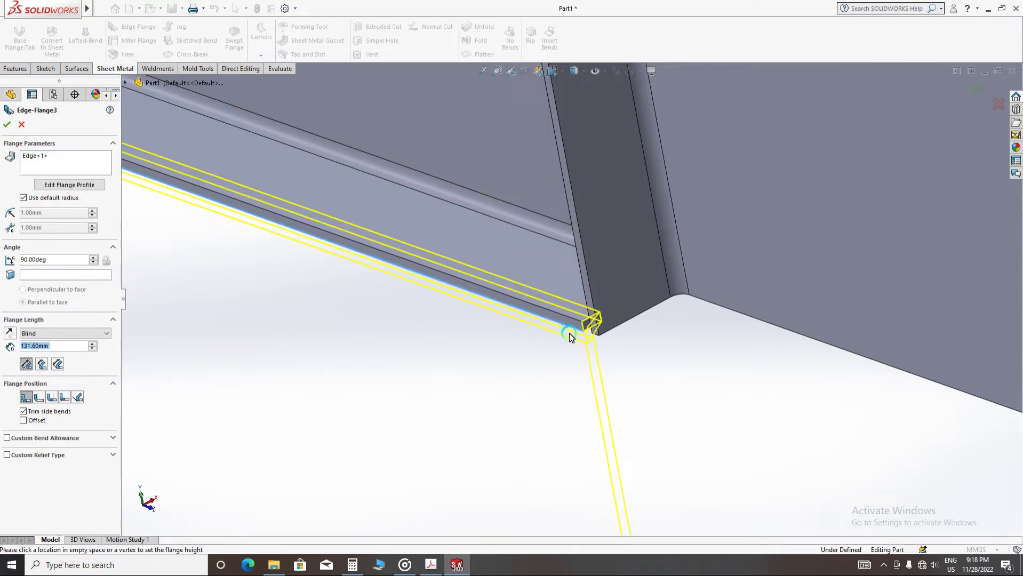
scroll(569, 336, up, 8)
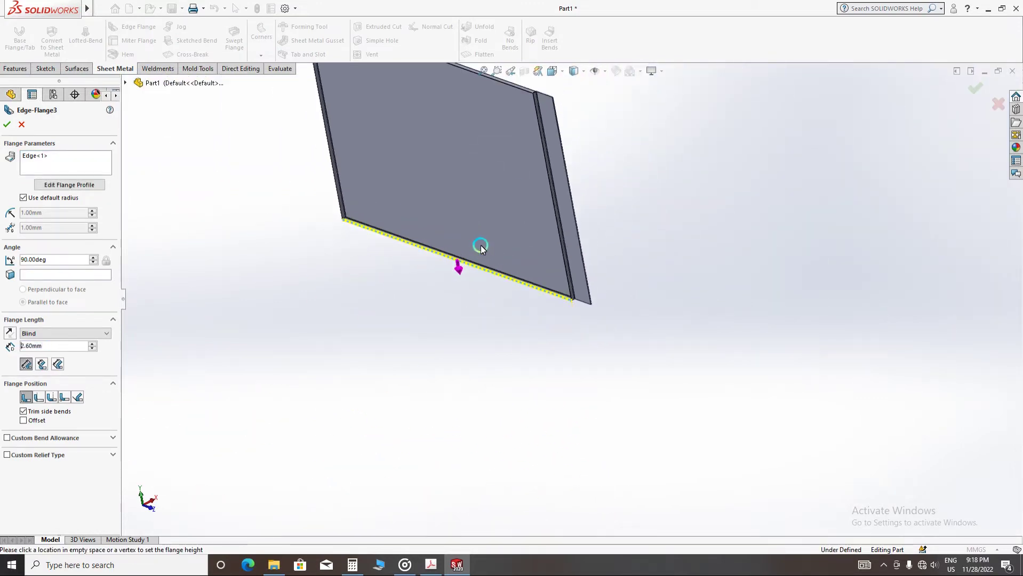
scroll(389, 248, down, 5)
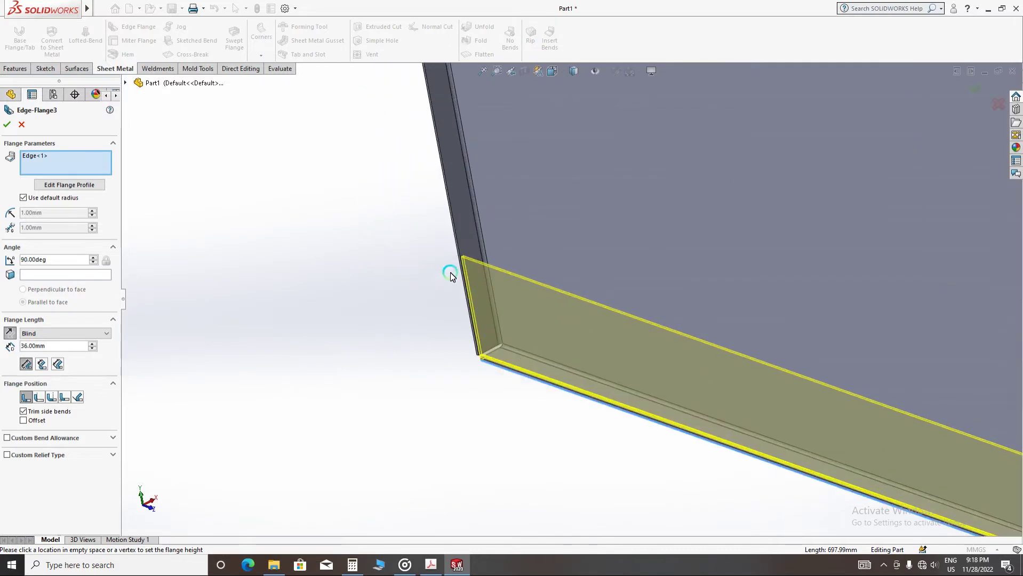
scroll(450, 276, down, 4)
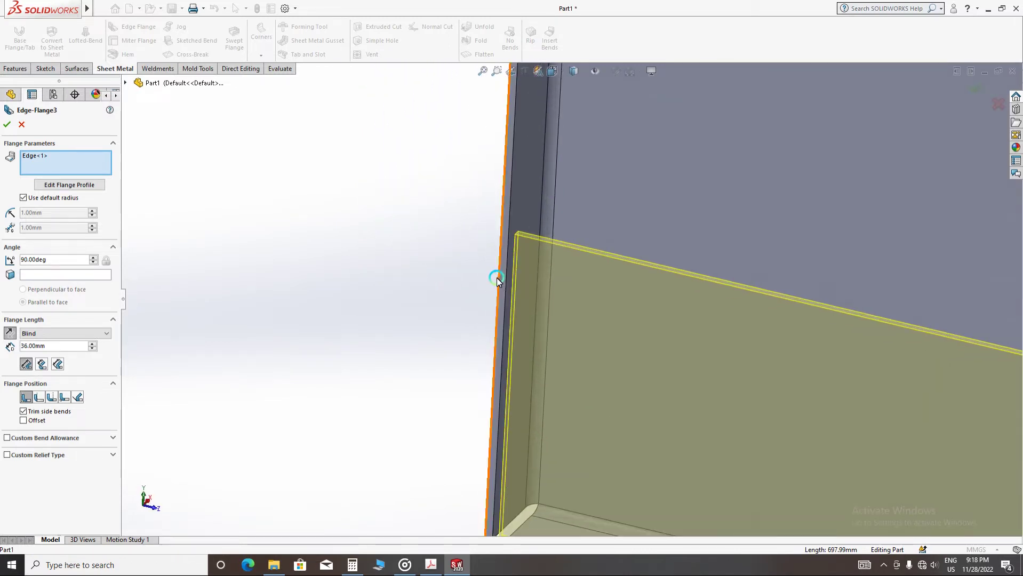
click(500, 276)
scroll(583, 300, up, 6)
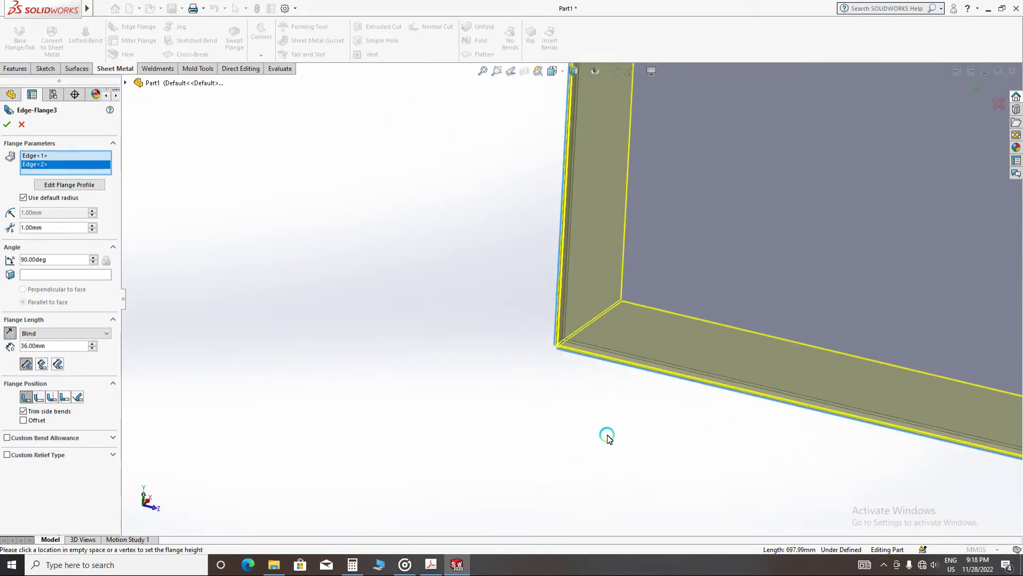
scroll(612, 431, up, 3)
scroll(569, 208, down, 8)
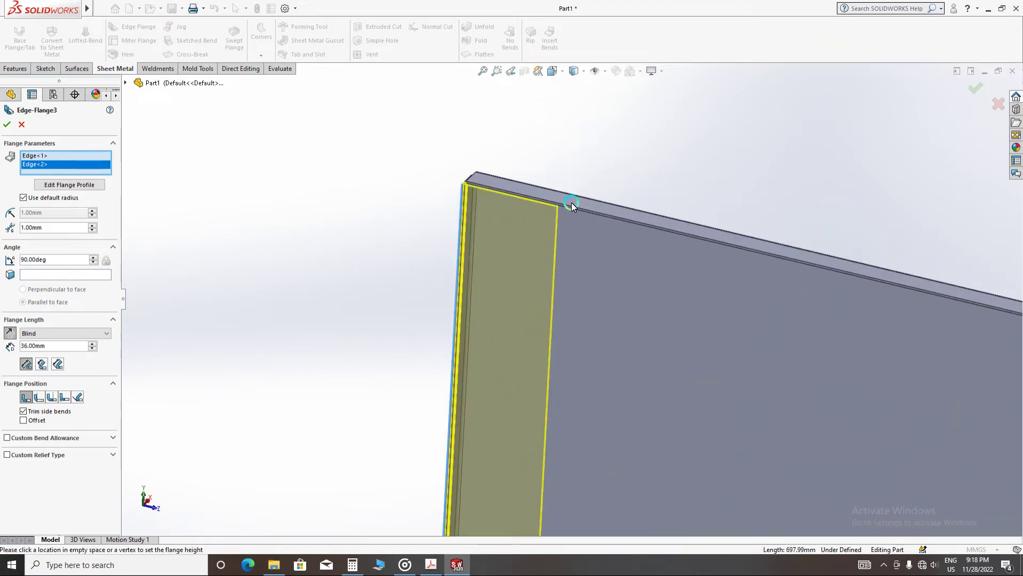
click(575, 248)
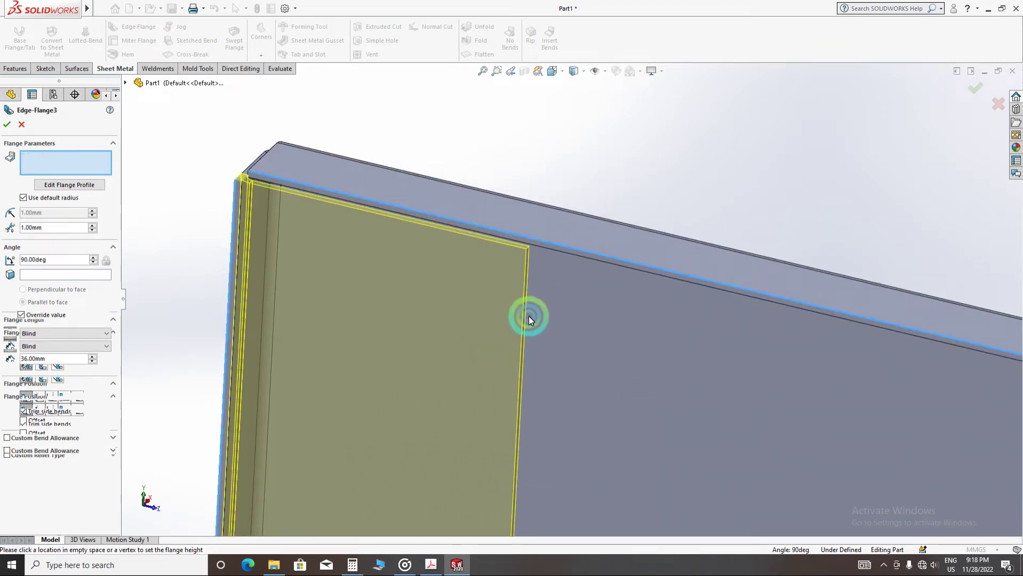
scroll(528, 320, up, 10)
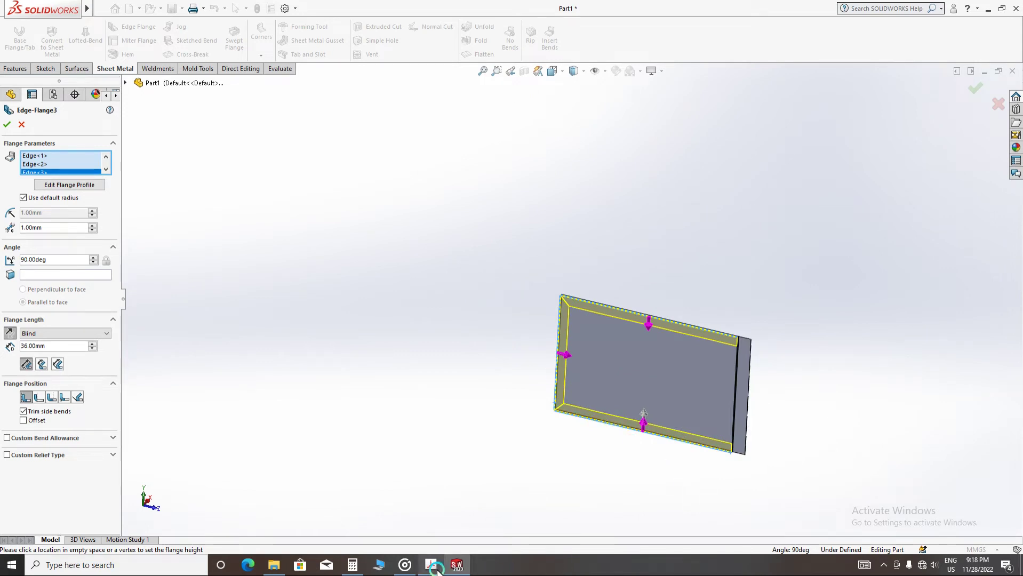
- After checking the PDF, remove the third edge and finish the flange at 15 mm
mouse_move(435, 566)
click(472, 517)
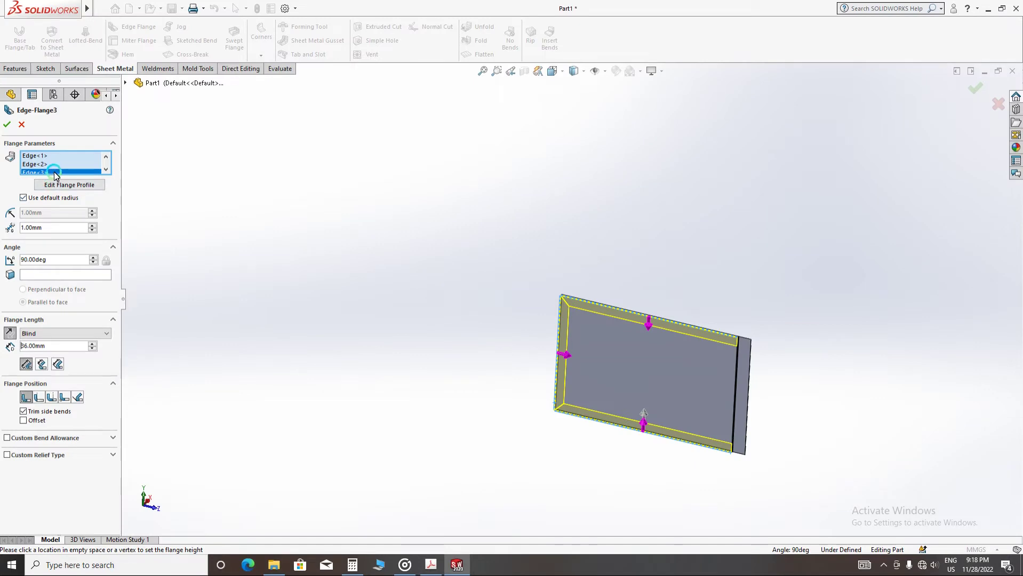
right_click(75, 173)
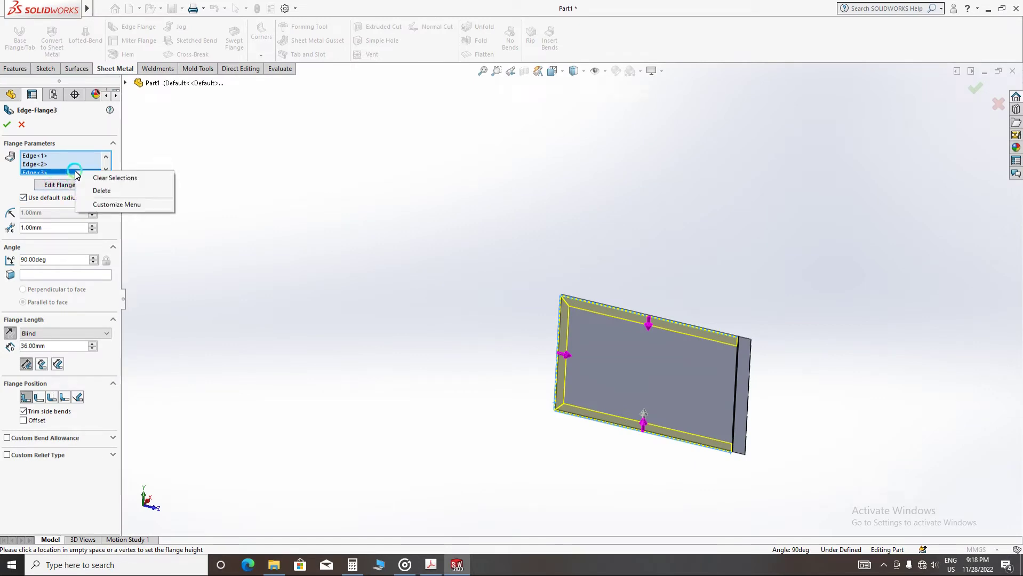
click(104, 191)
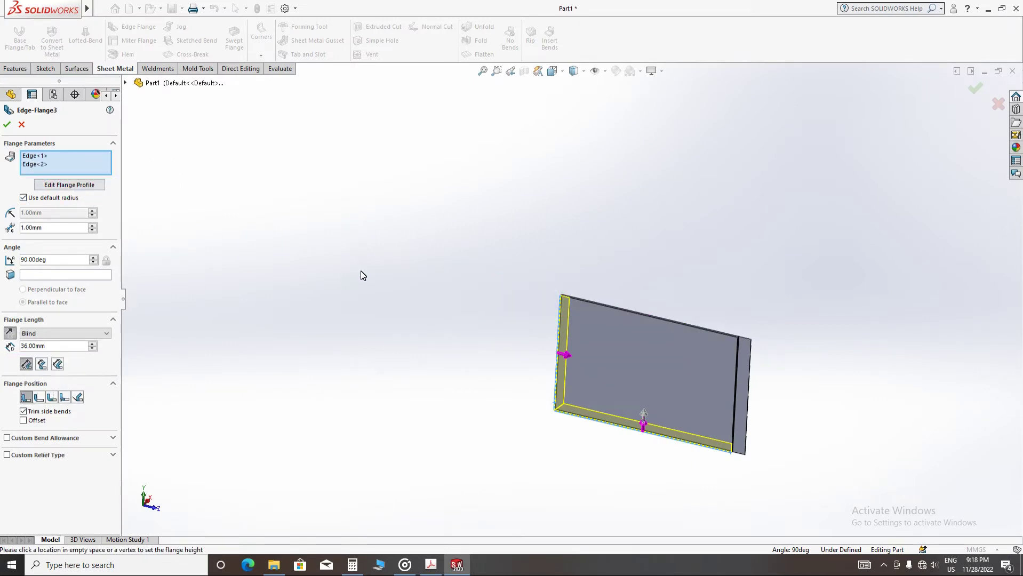
scroll(750, 360, down, 4)
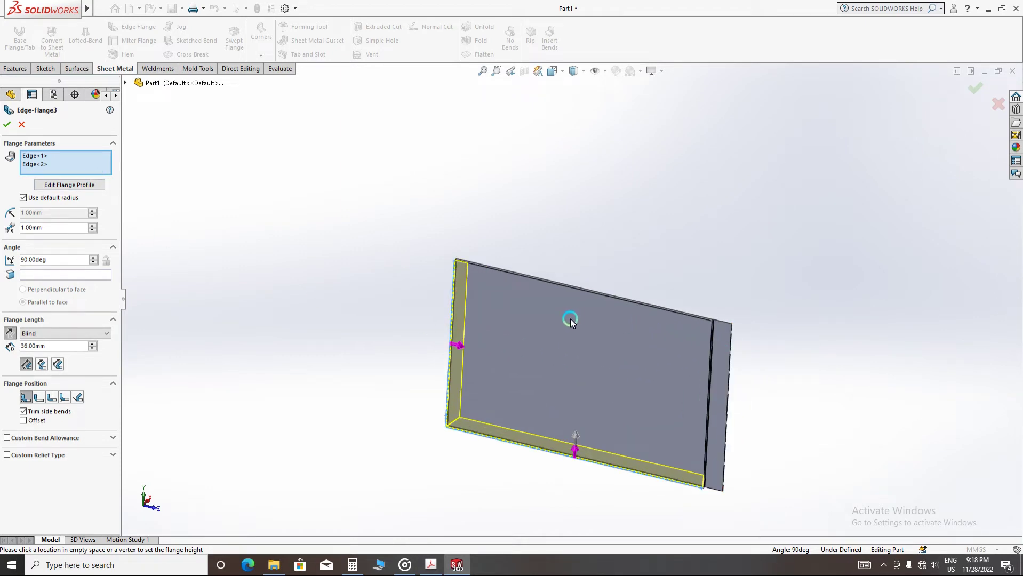
middle_drag(570, 320, 554, 361)
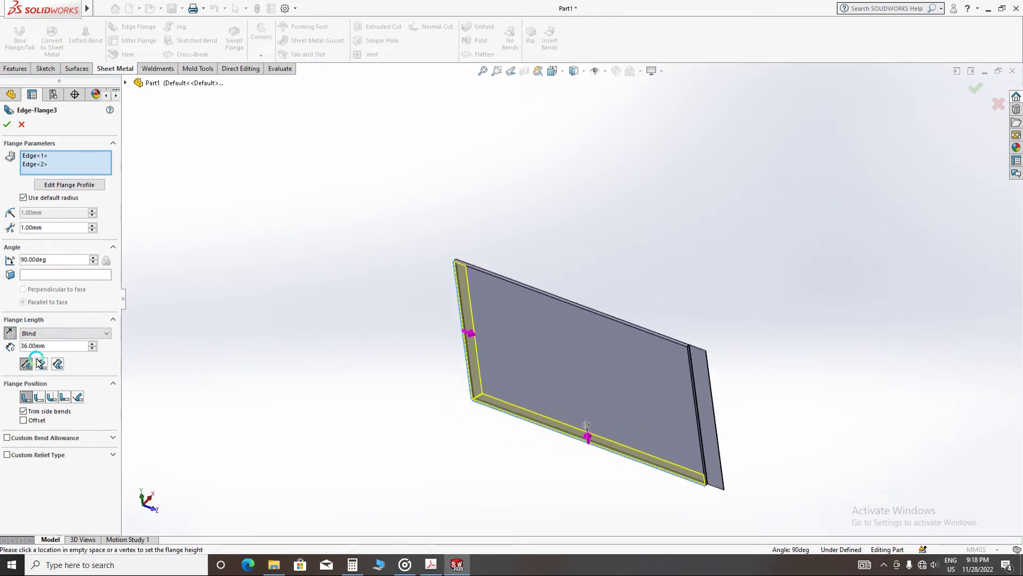
key(Return)
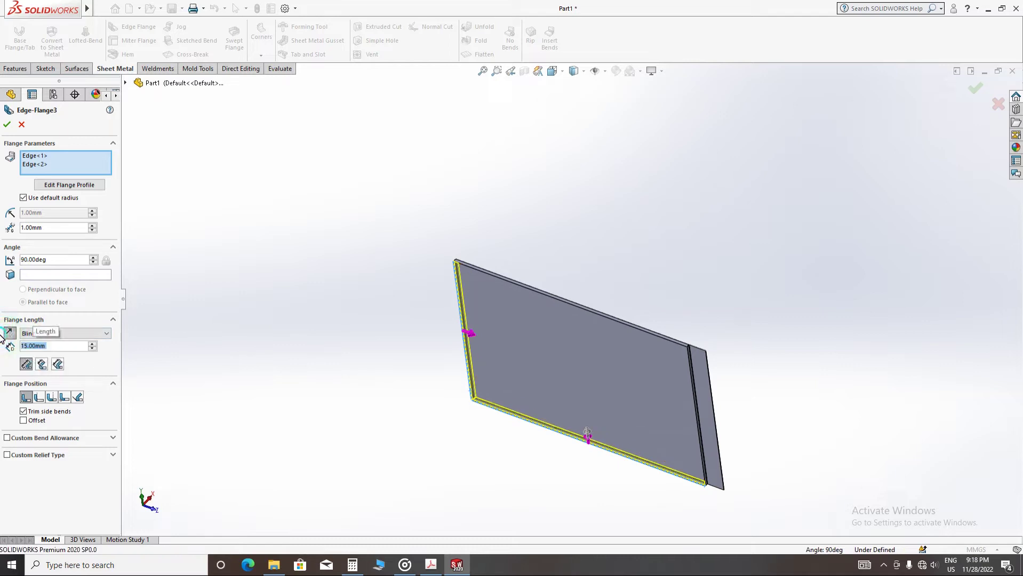
scroll(584, 490, down, 2)
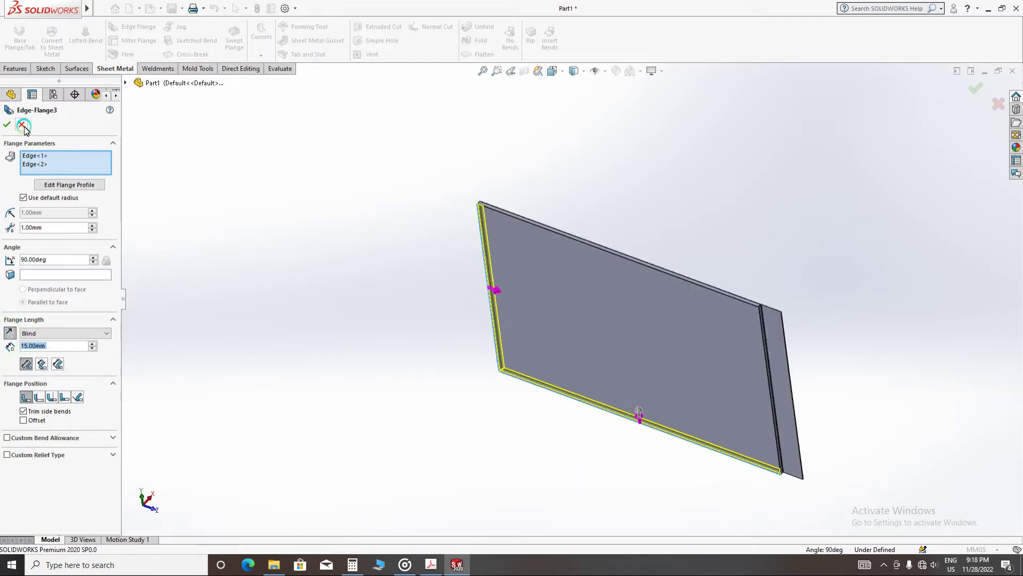
click(7, 126)
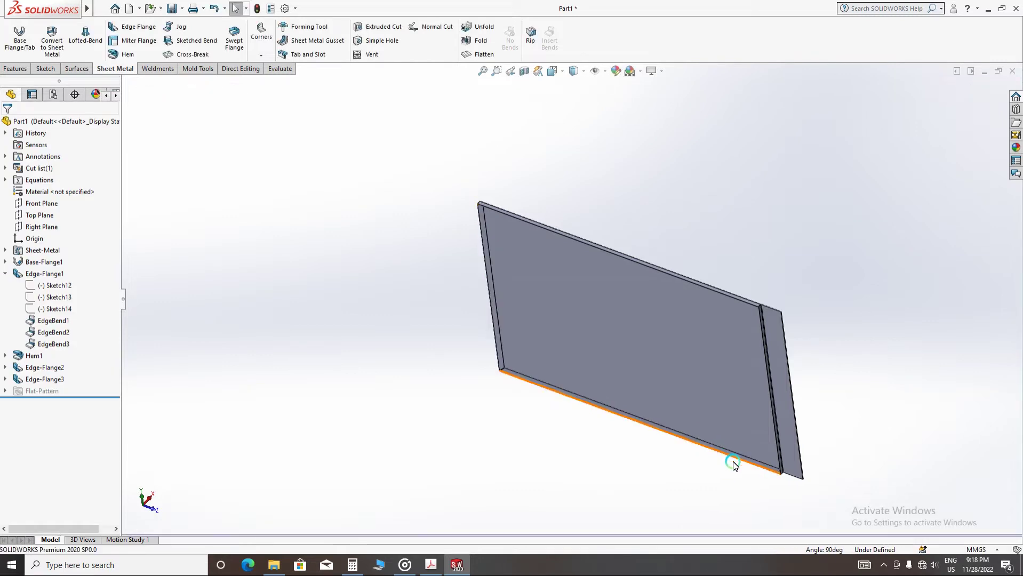
- Zoom and orbit around the flange corners to inspect how they meet
scroll(776, 476, down, 4)
scroll(776, 476, down, 8)
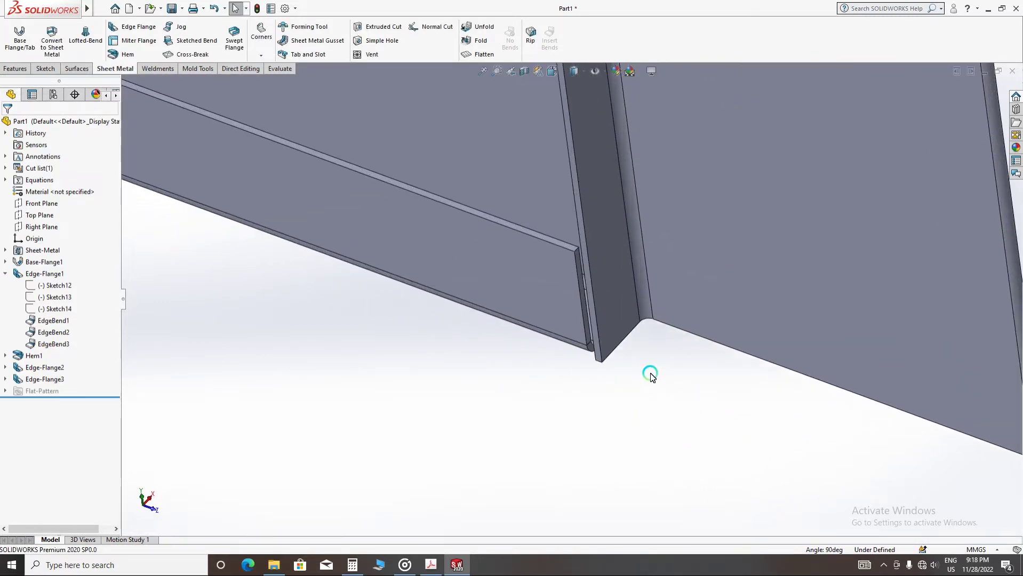
mouse_move(632, 328)
middle_down()
mouse_move(662, 197)
mouse_move(675, 185)
mouse_move(635, 253)
mouse_move(635, 308)
middle_up()
scroll(635, 310, up, 6)
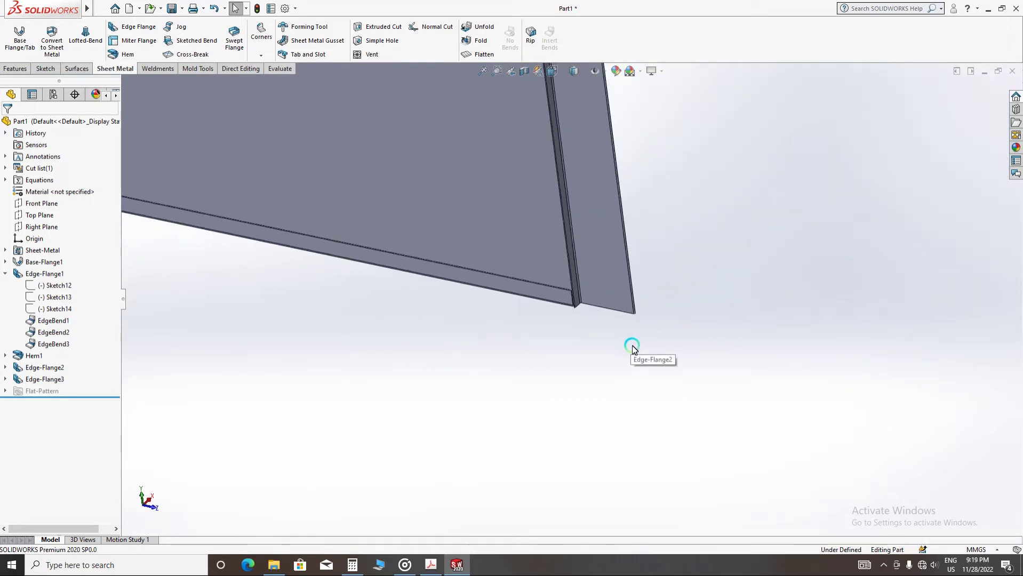
scroll(521, 142, down, 5)
scroll(726, 226, up, 2)
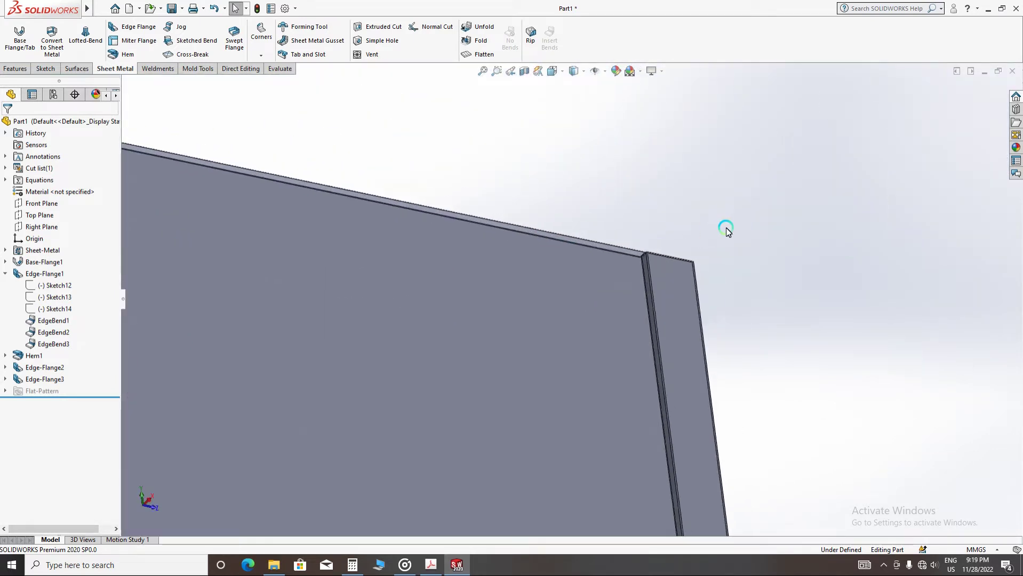
scroll(165, 196, down, 5)
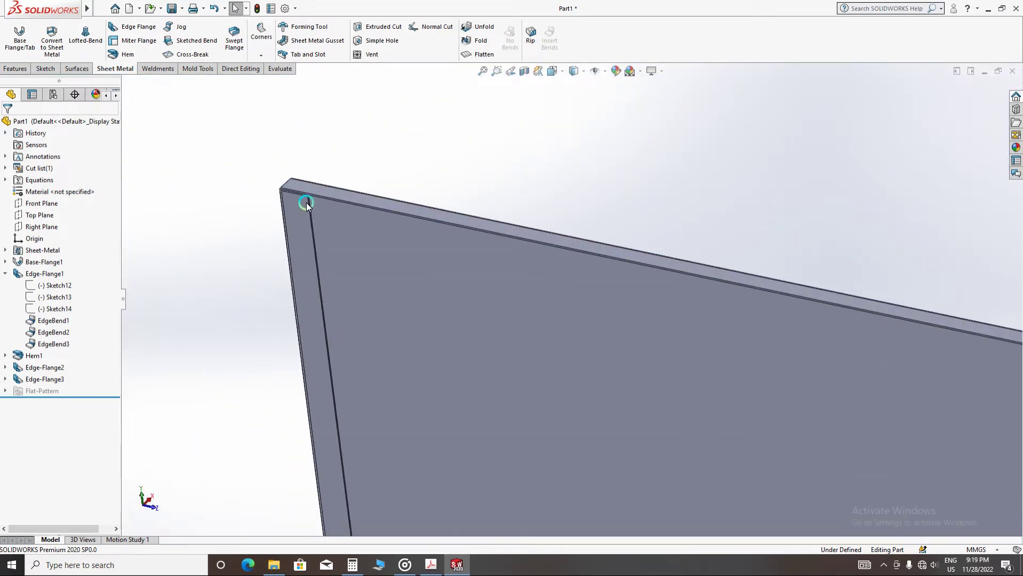
scroll(354, 218, down, 4)
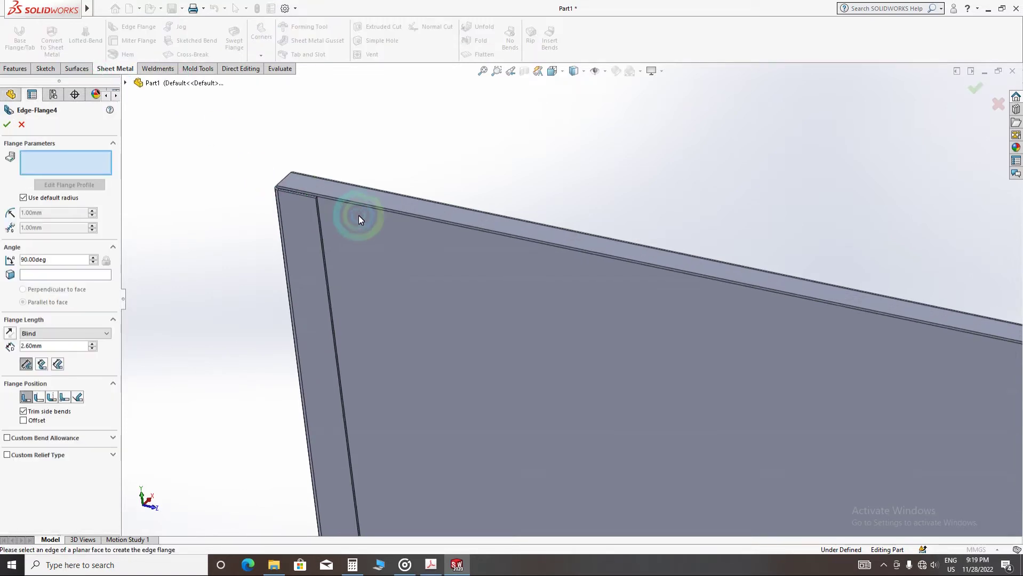
- Add a 15 mm flange on the panel's top edge, triggering a self-intersection warning
click(394, 217)
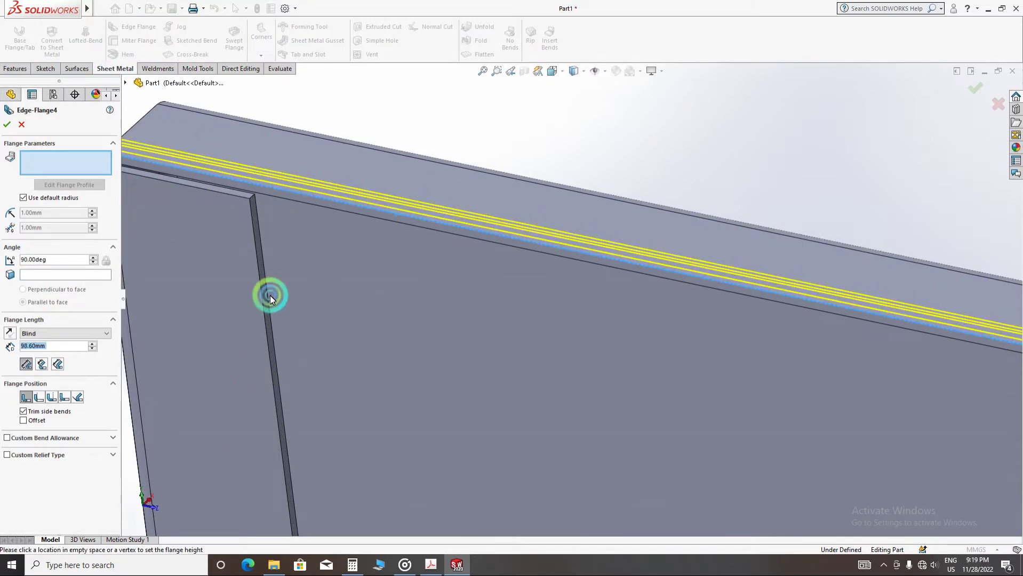
scroll(418, 201, up, 5)
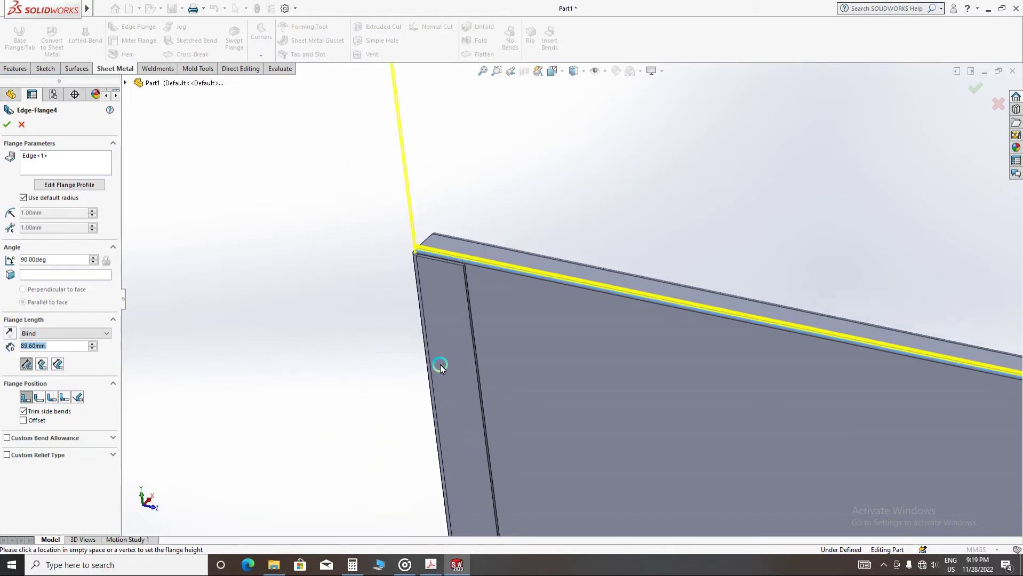
scroll(499, 306, up, 6)
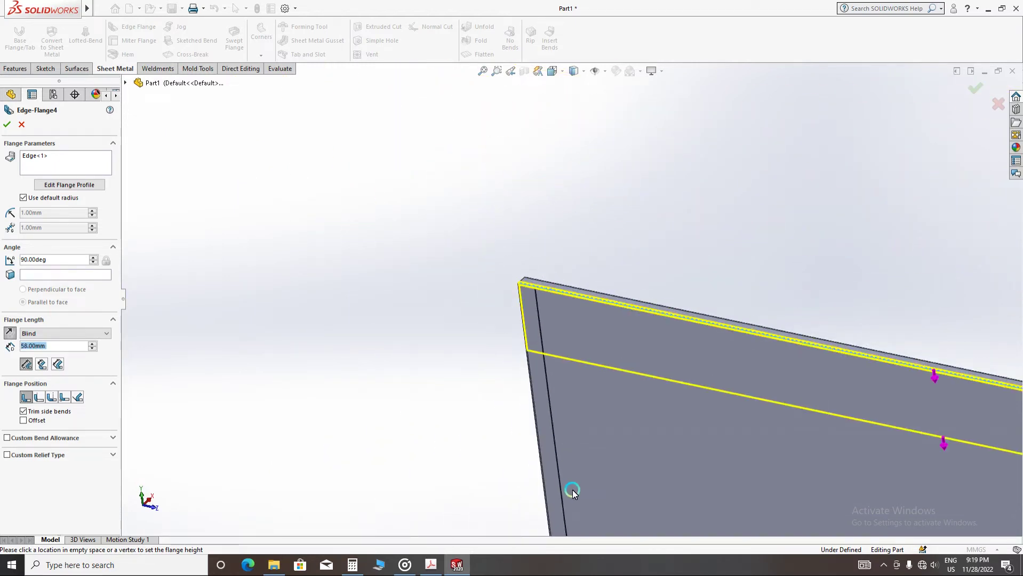
click(571, 488)
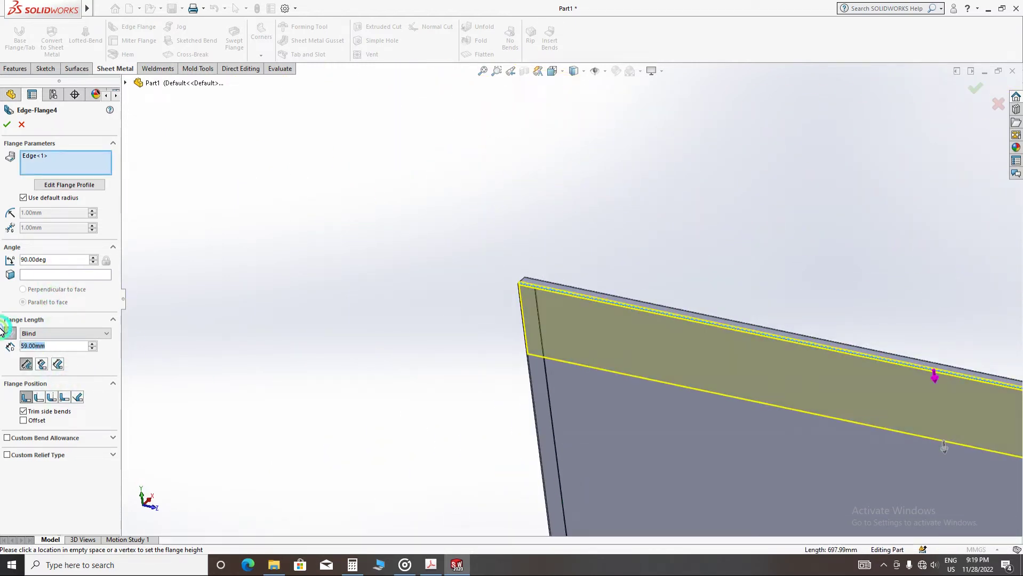
text(15)
key(Return)
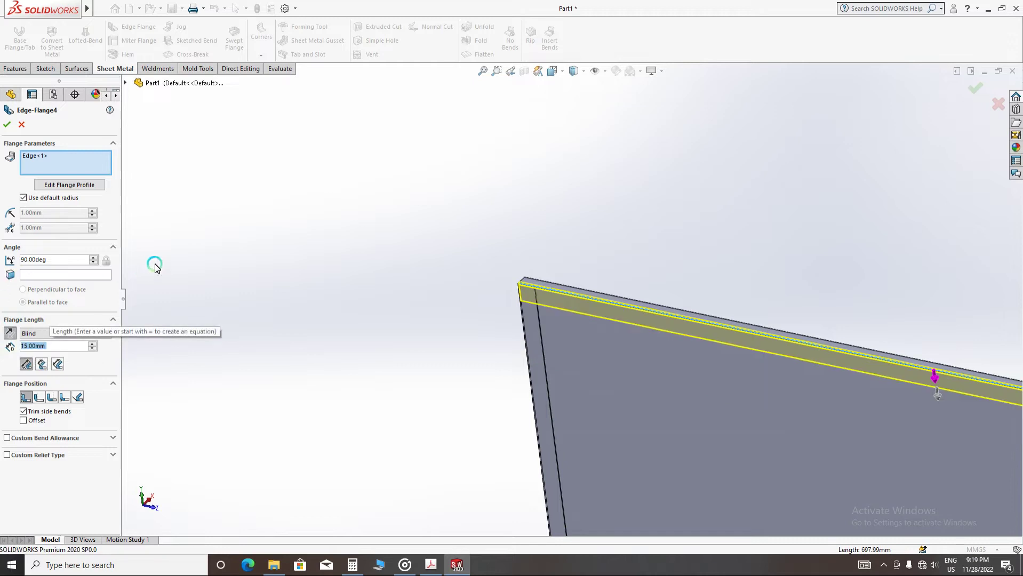
click(7, 126)
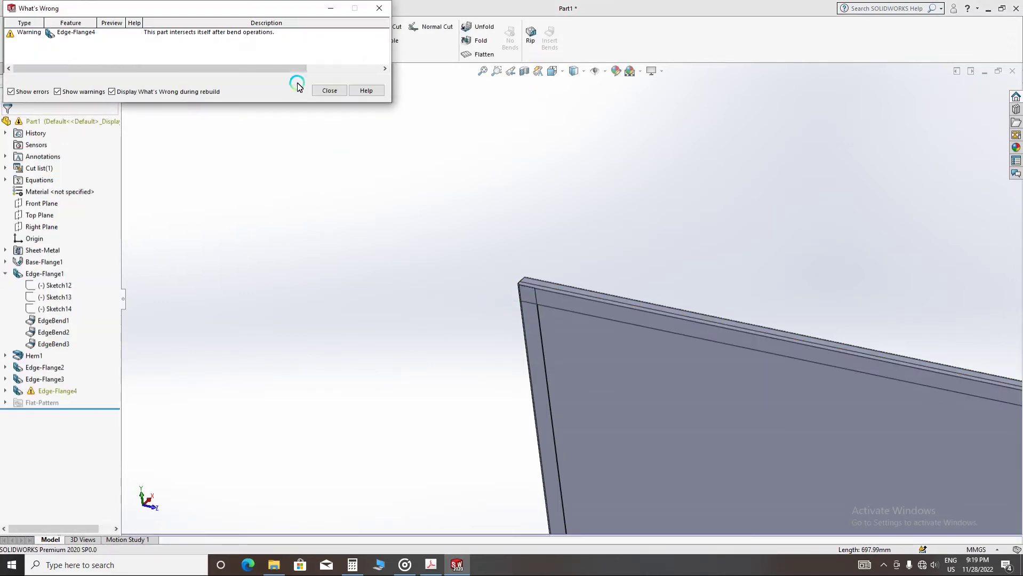
- Dismiss the self-intersection warning and edit Edge-Flange4's profile sketch
click(329, 90)
click(6, 391)
click(55, 404)
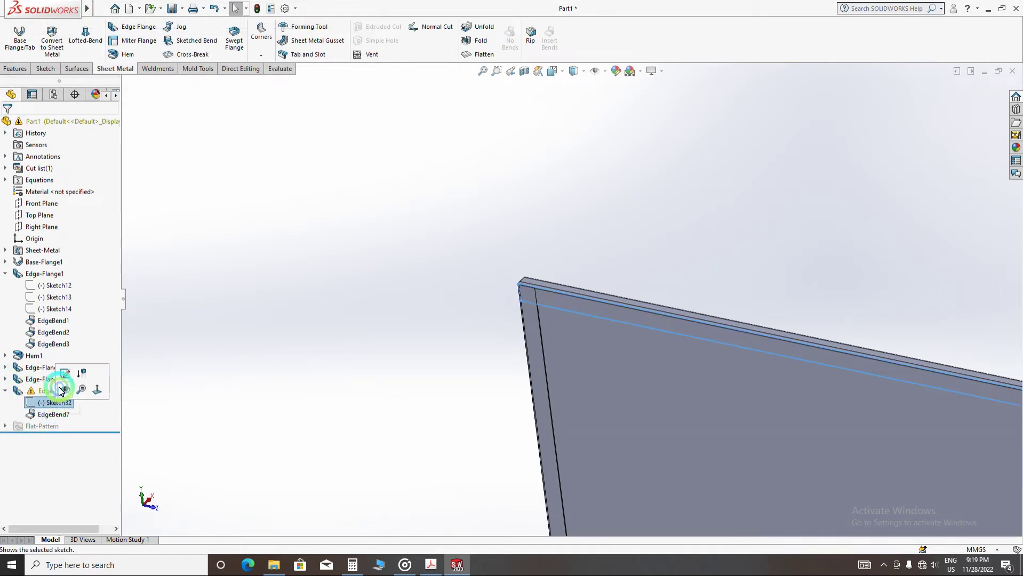
click(80, 373)
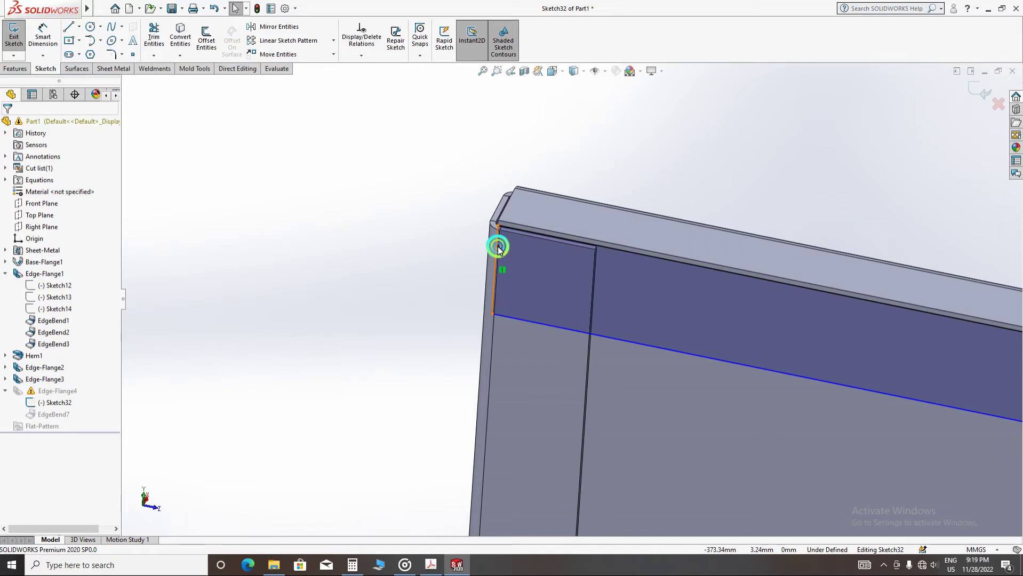
- Move the profile's left side inward and dimension it 15.5 mm from the panel's side edge
drag(499, 247, 601, 276)
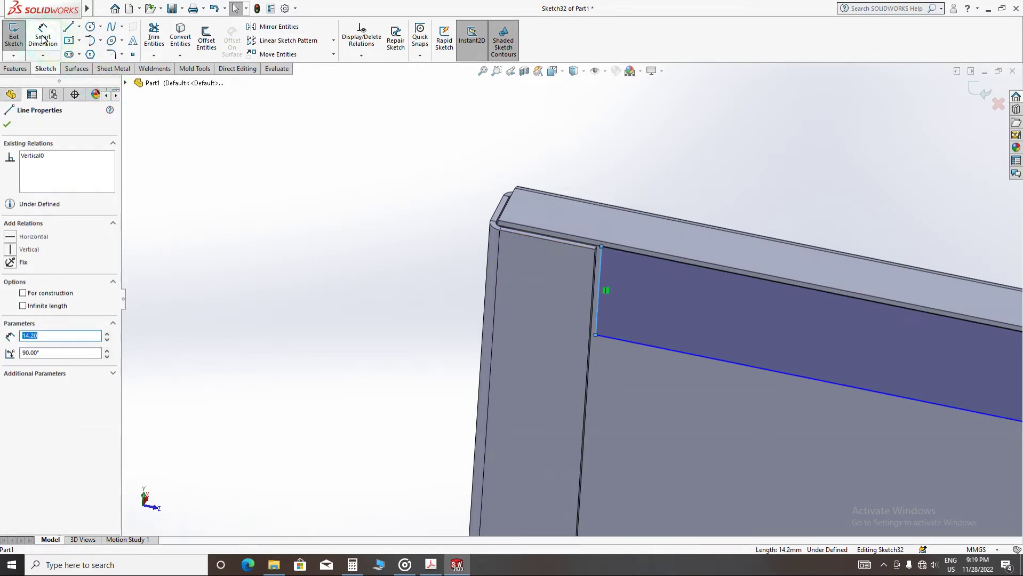
click(42, 36)
click(600, 270)
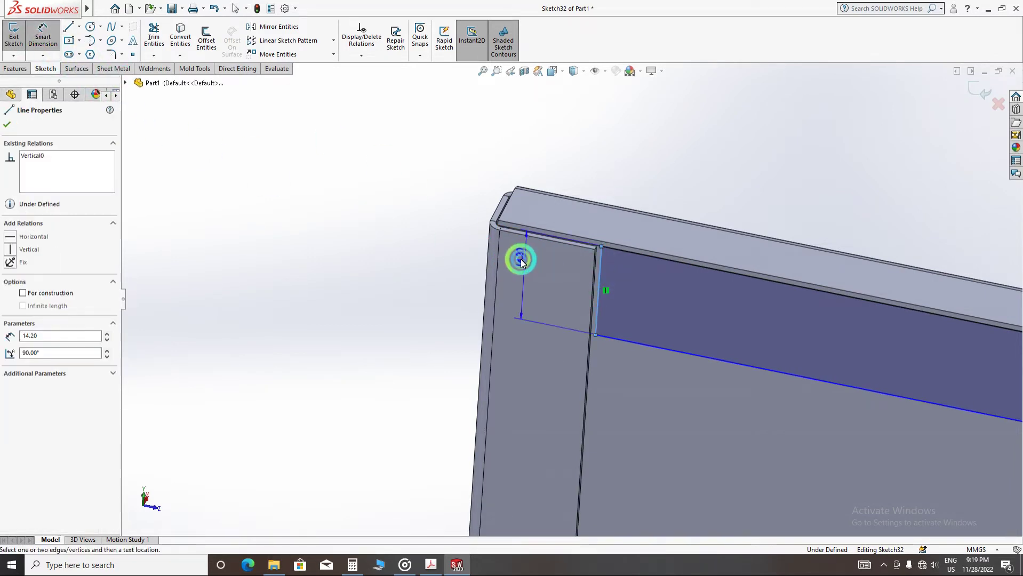
mouse_move(521, 257)
middle_down()
mouse_move(548, 290)
mouse_move(537, 322)
mouse_move(468, 278)
middle_up()
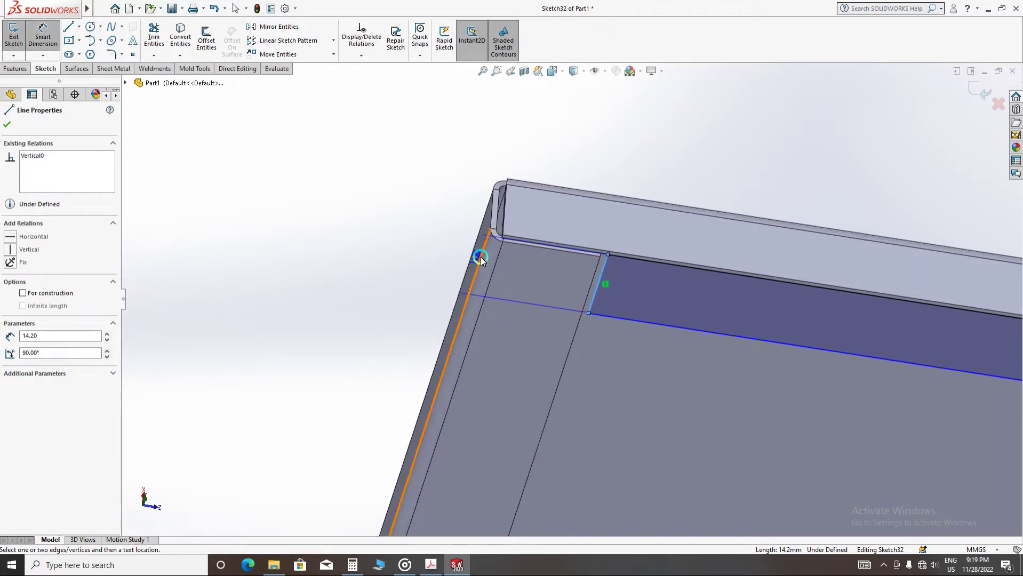
click(480, 259)
click(593, 155)
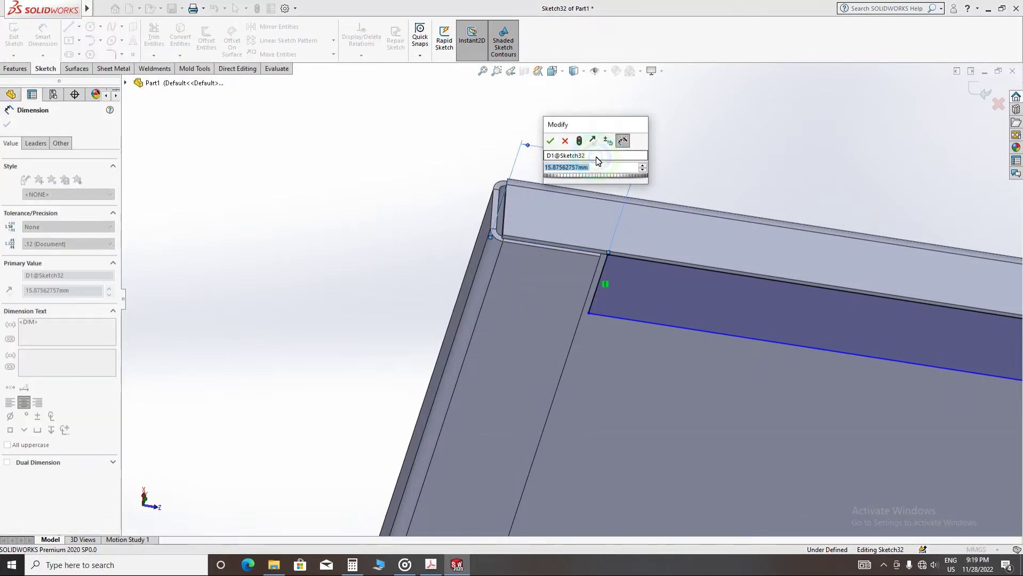
text(15.5)
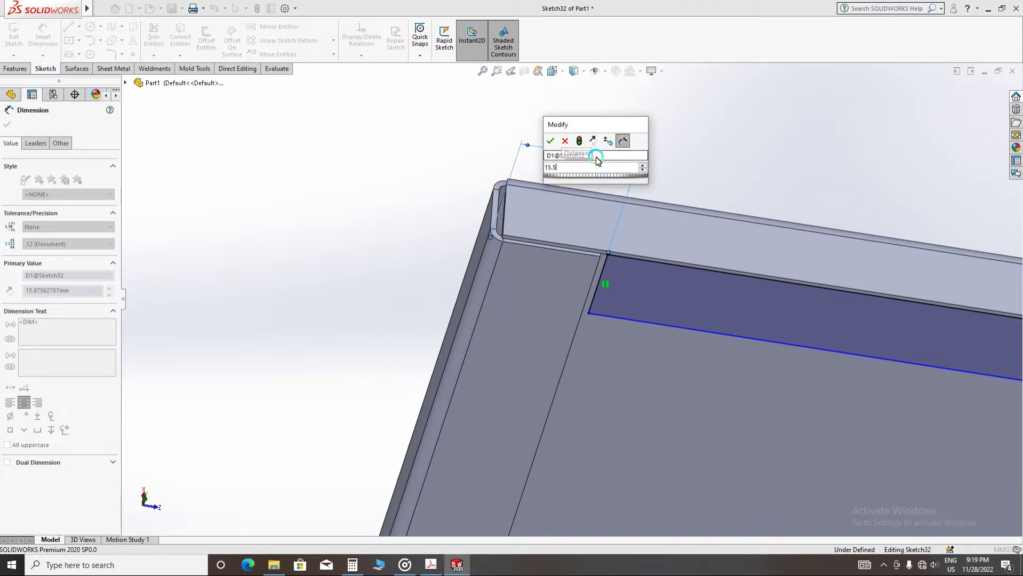
key(Return)
- Abandon the right-side dimension and pull the profile's right edge leftward
middle_drag(646, 259, 625, 238)
scroll(563, 181, up, 1)
scroll(562, 184, up, 10)
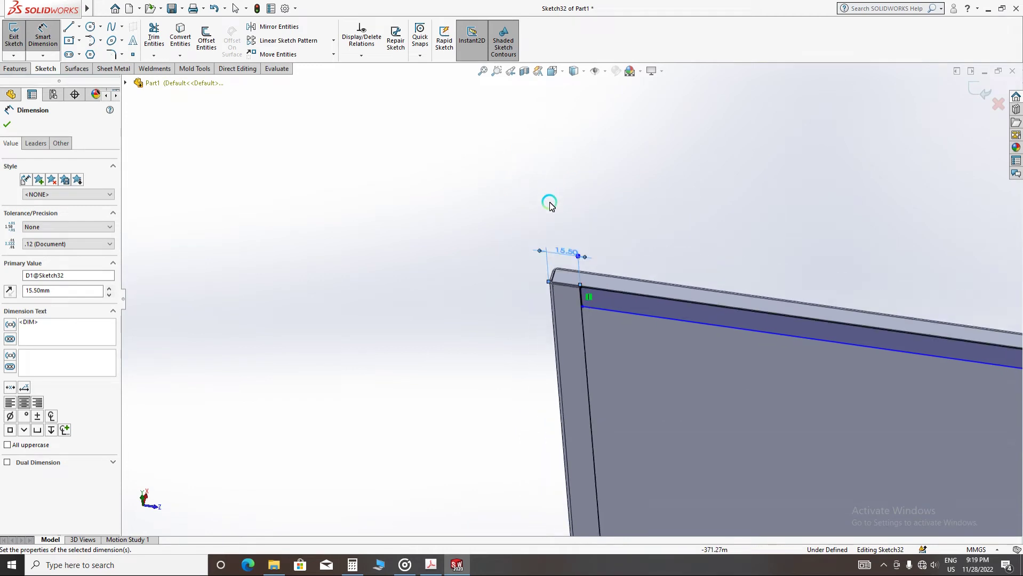
scroll(870, 369, down, 5)
scroll(739, 292, down, 3)
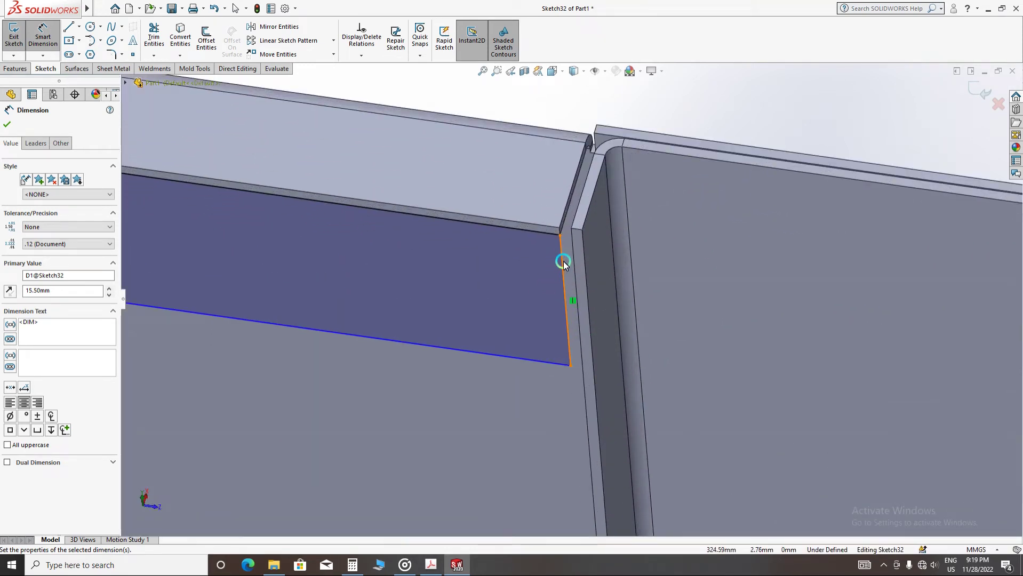
click(560, 258)
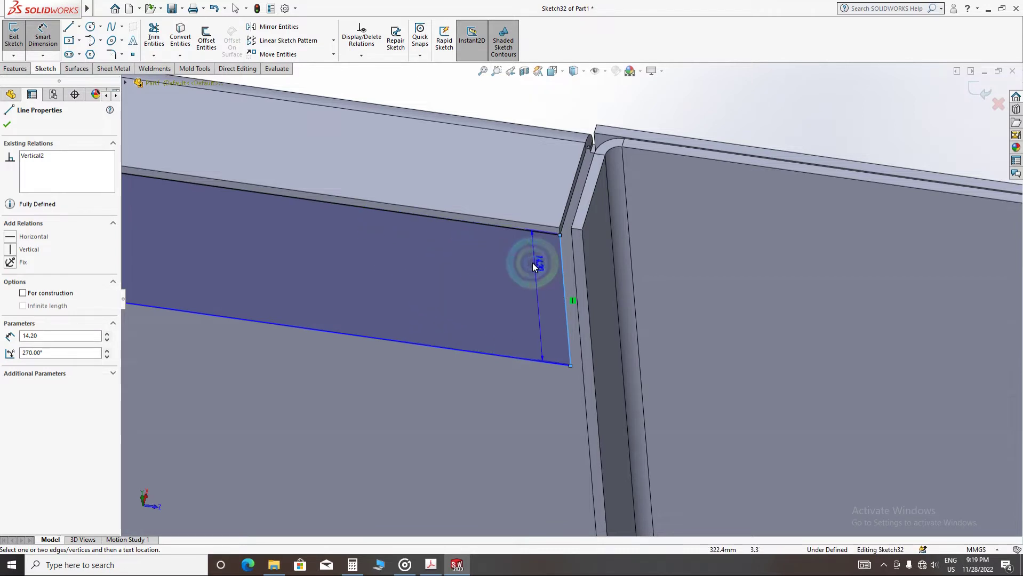
click(558, 266)
key(Escape)
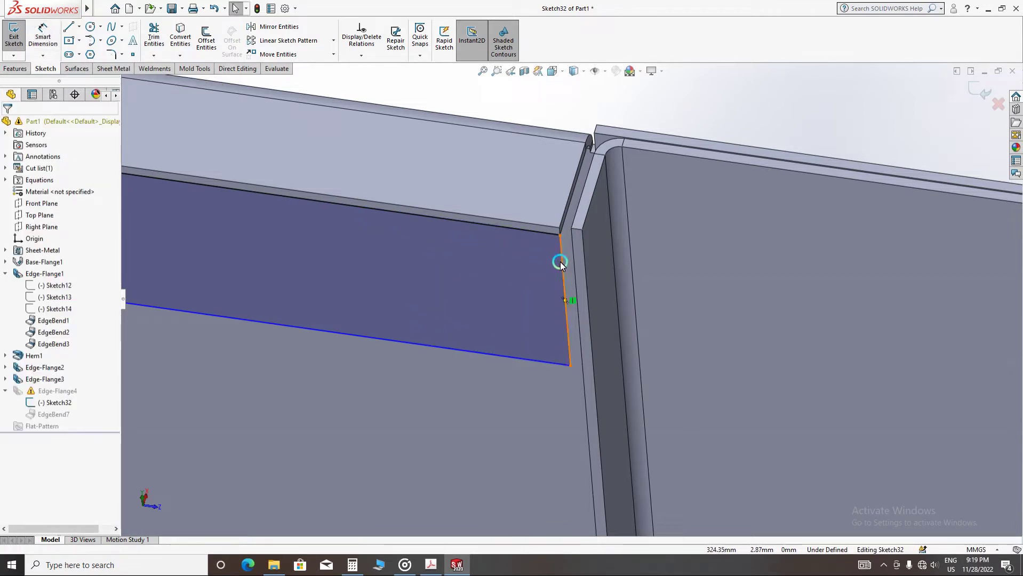
drag(563, 265, 360, 244)
- Dimension the profile corner to the flange end at 15 mm, change it to 15.5 mm, and exit the sketch
click(43, 54)
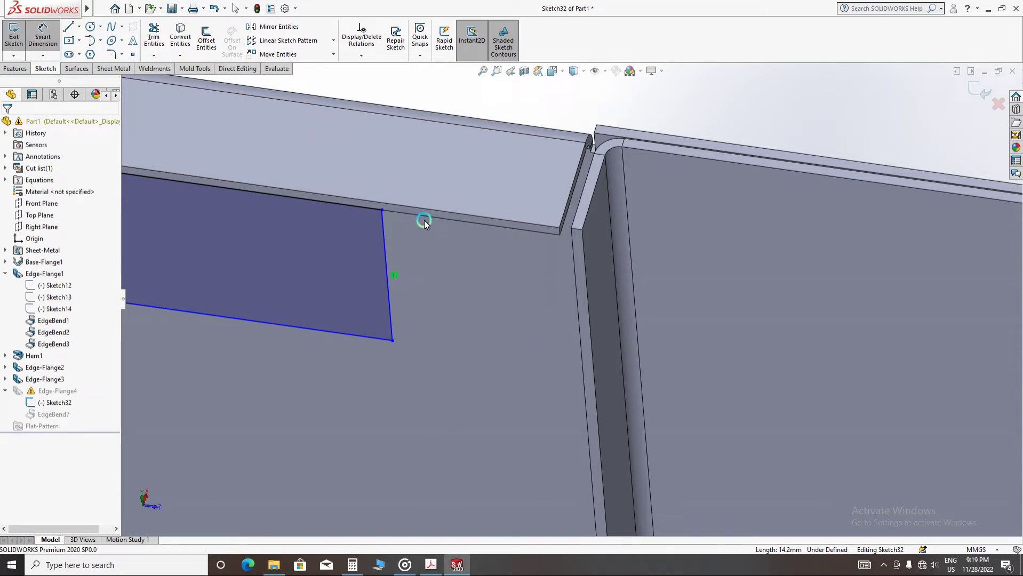
drag(415, 222, 560, 234)
click(559, 236)
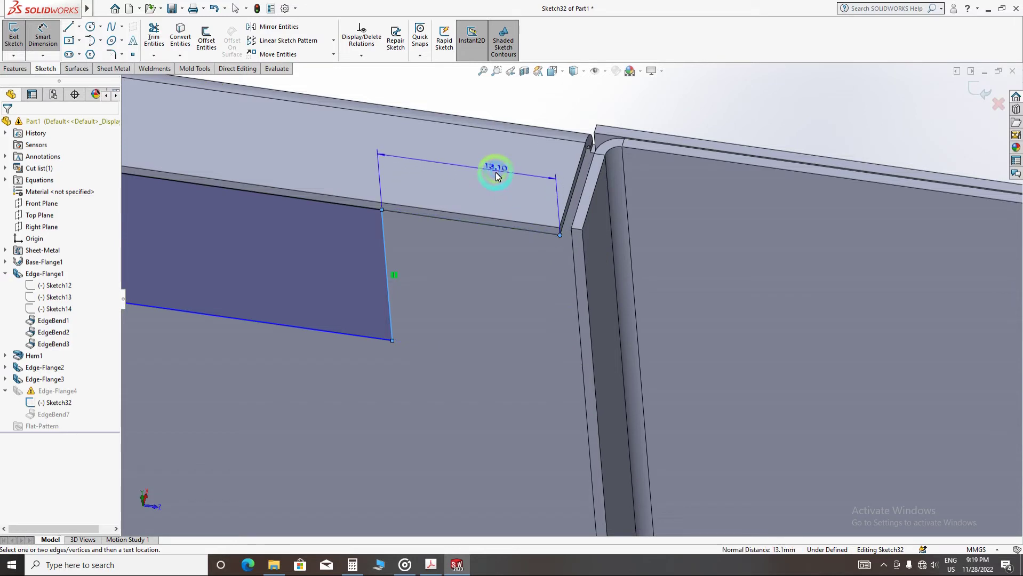
click(495, 173)
text(15)
key(Return)
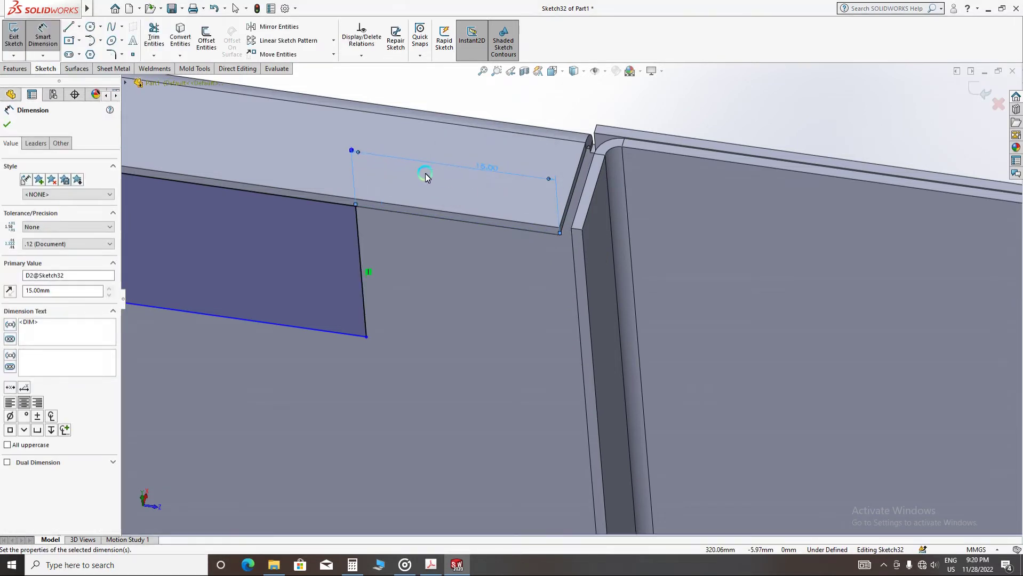
double_click(491, 170)
text(15.5)
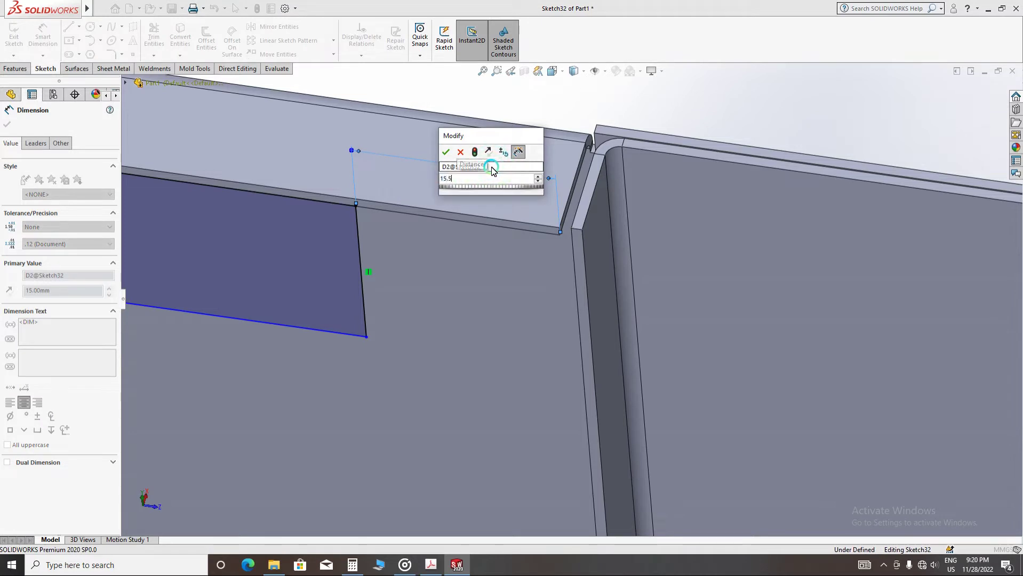
key(Return)
key(Escape)
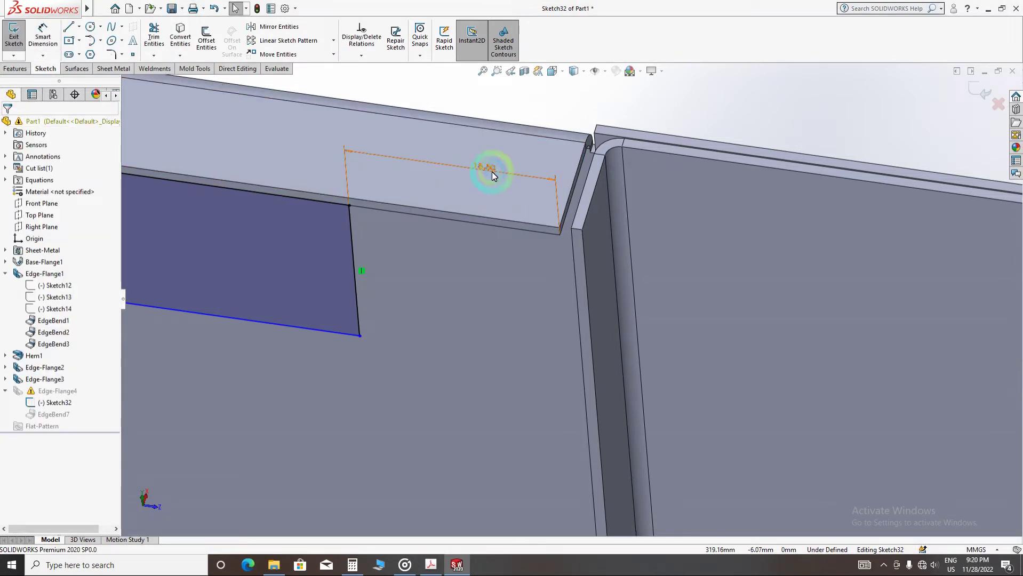
scroll(492, 172, up, 13)
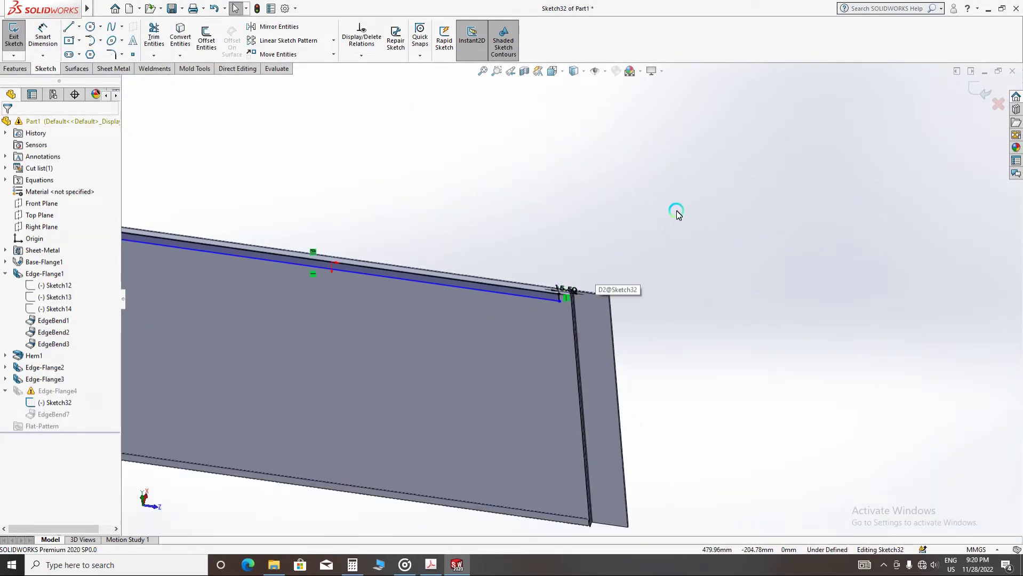
click(977, 95)
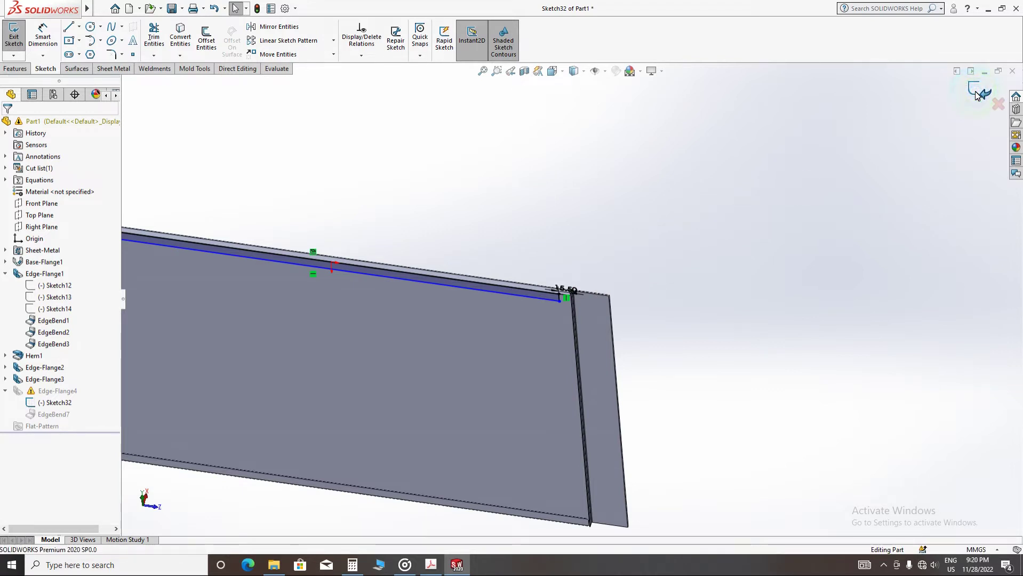
- Inspect the rebuilt flange corner, then bring up the Direct Editing tools
scroll(578, 487, down, 5)
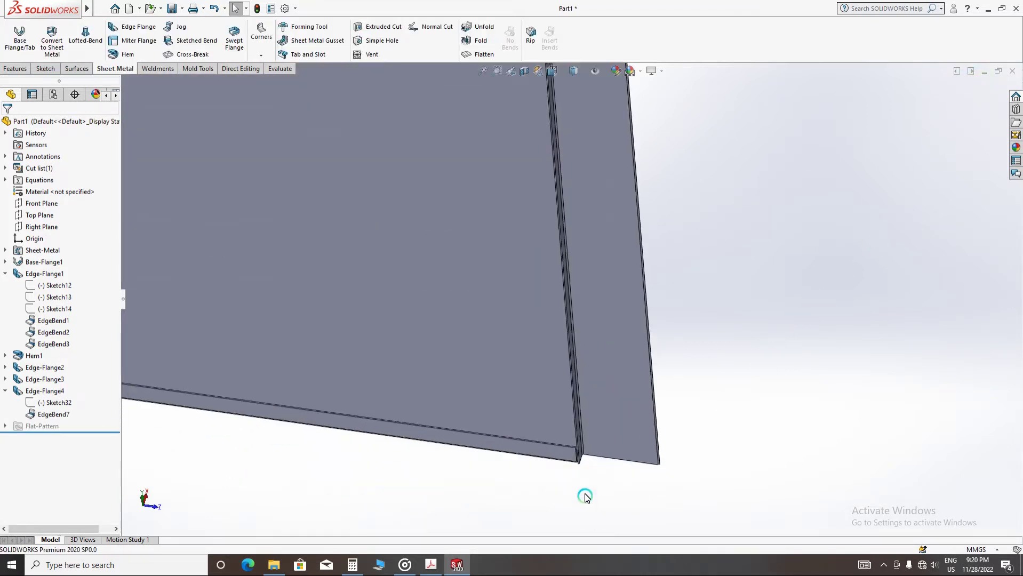
scroll(572, 446, up, 3)
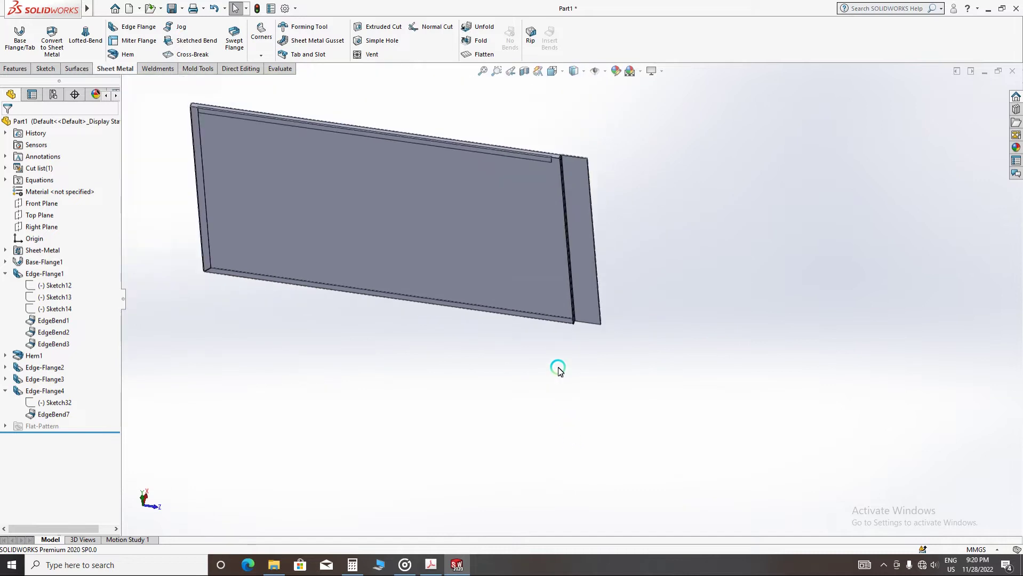
scroll(548, 173, down, 12)
scroll(552, 243, down, 3)
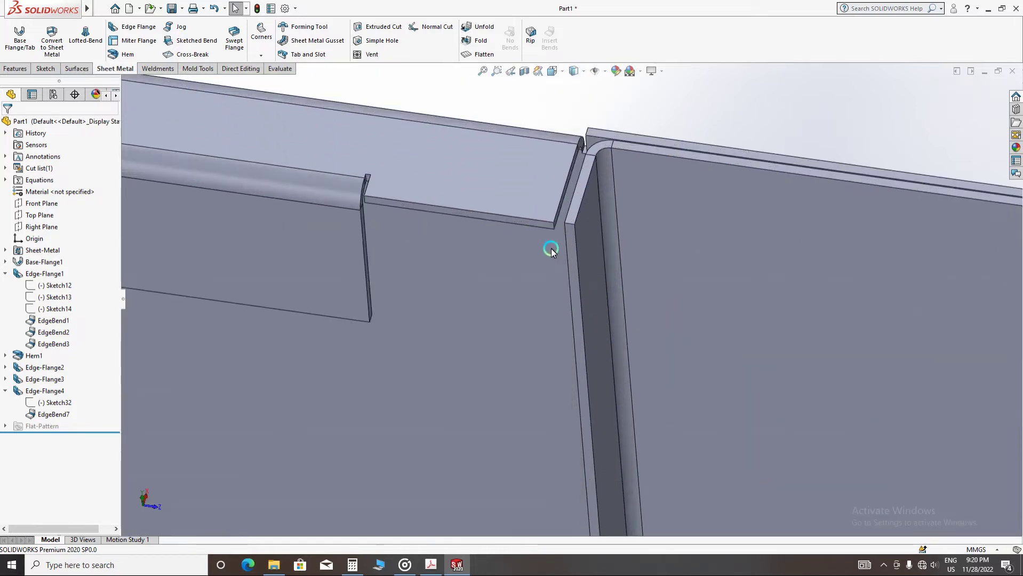
scroll(551, 252, down, 1)
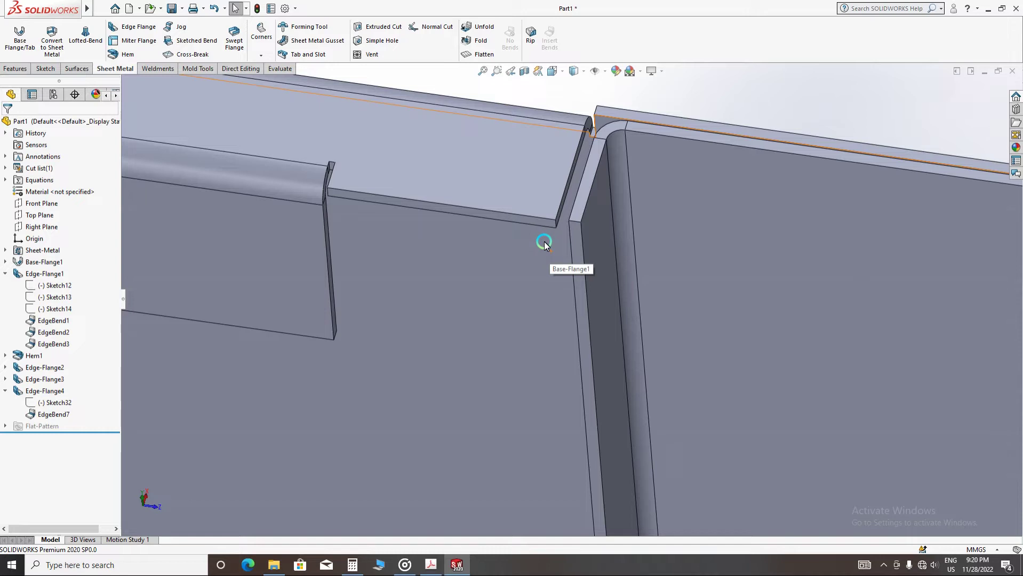
middle_drag(544, 241, 549, 277)
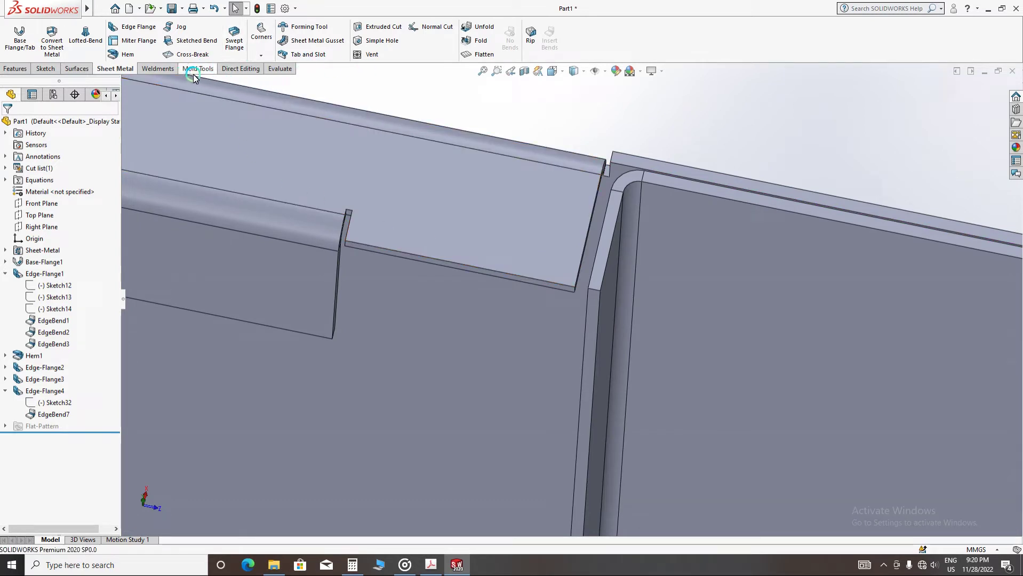
click(174, 70)
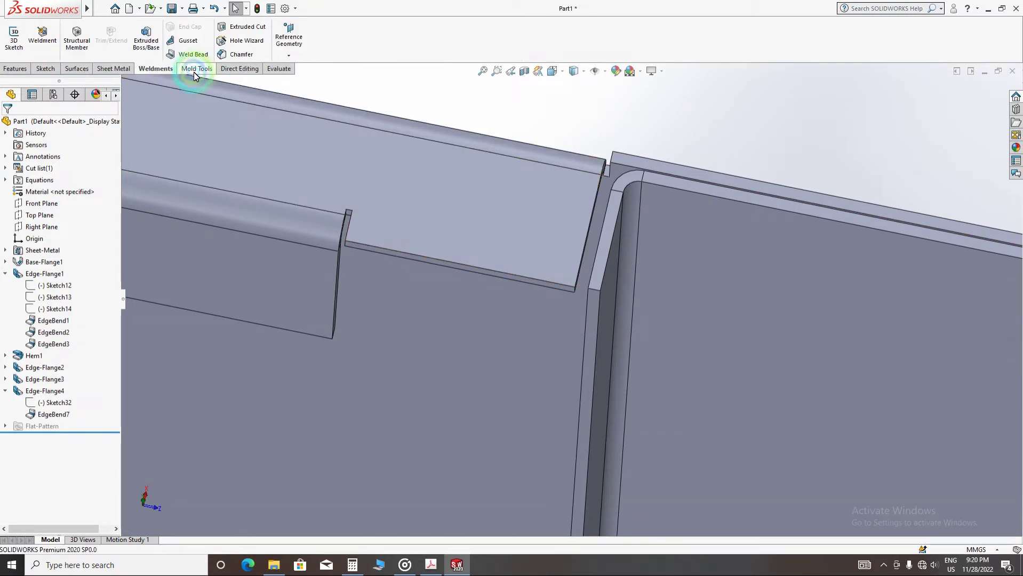
click(195, 72)
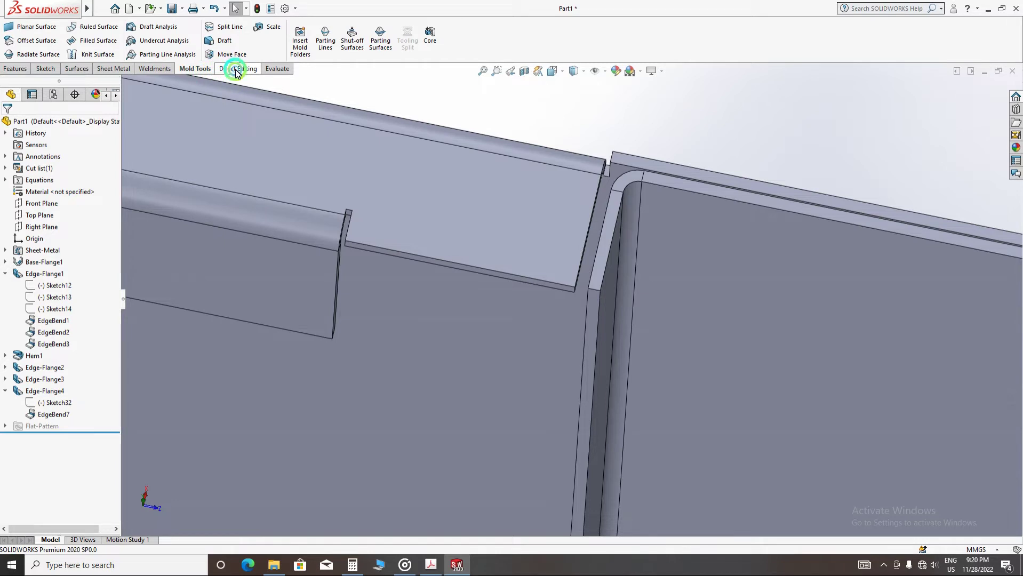
click(235, 70)
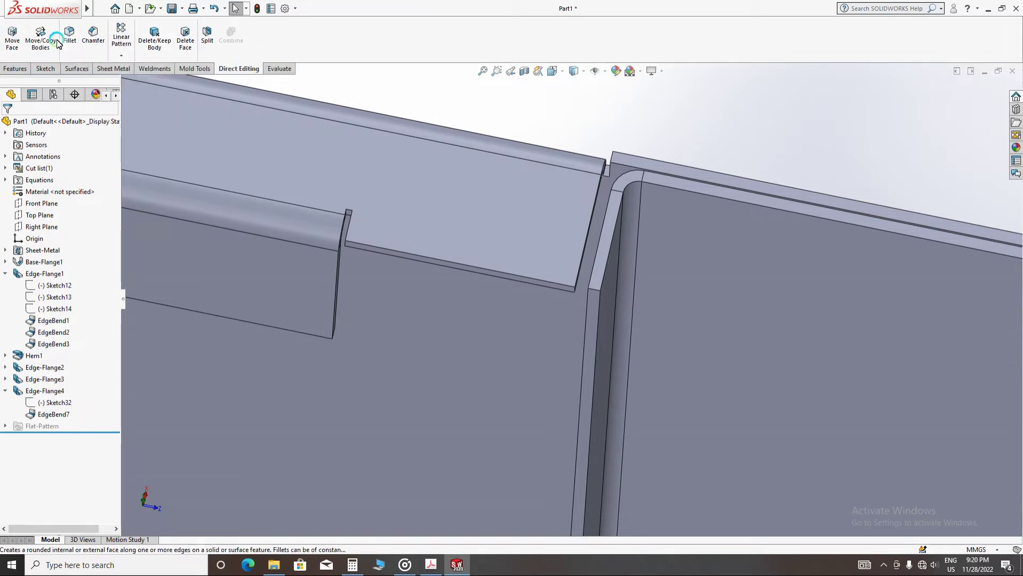
- Offset the trimmed flange's lower face by 1 mm in the flipped direction
click(428, 260)
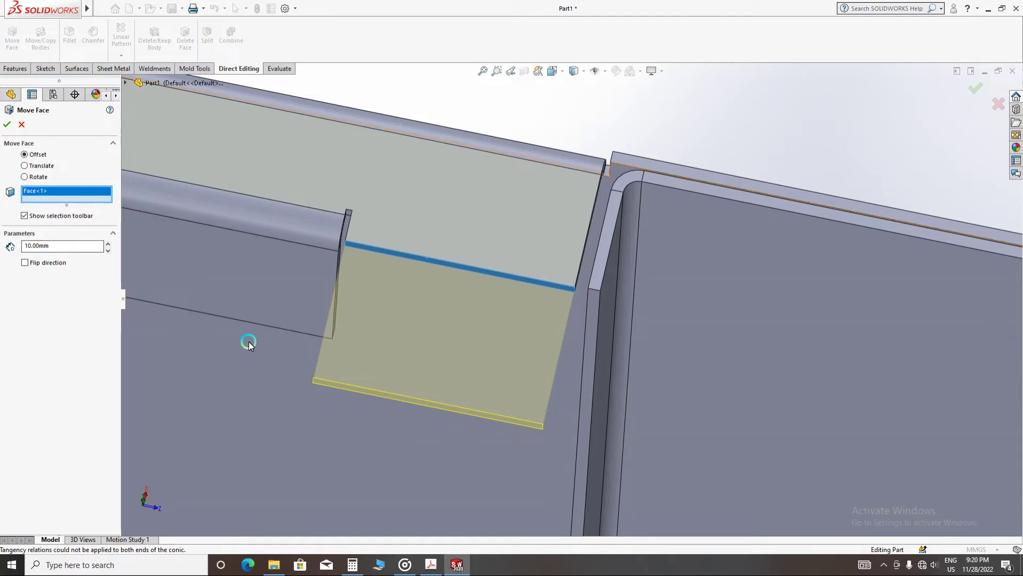
scroll(454, 262, up, 3)
scroll(456, 263, up, 4)
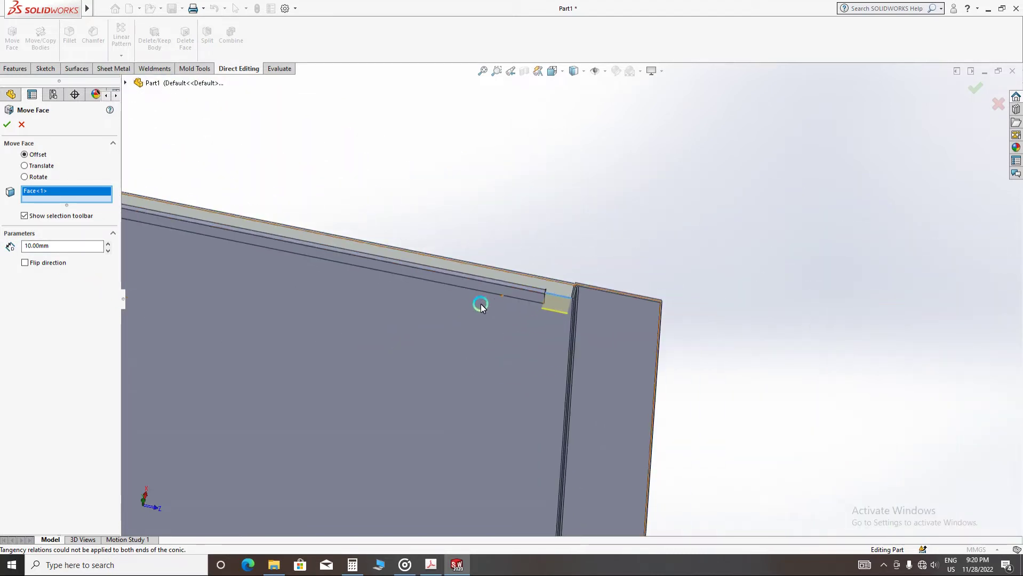
scroll(573, 303, down, 5)
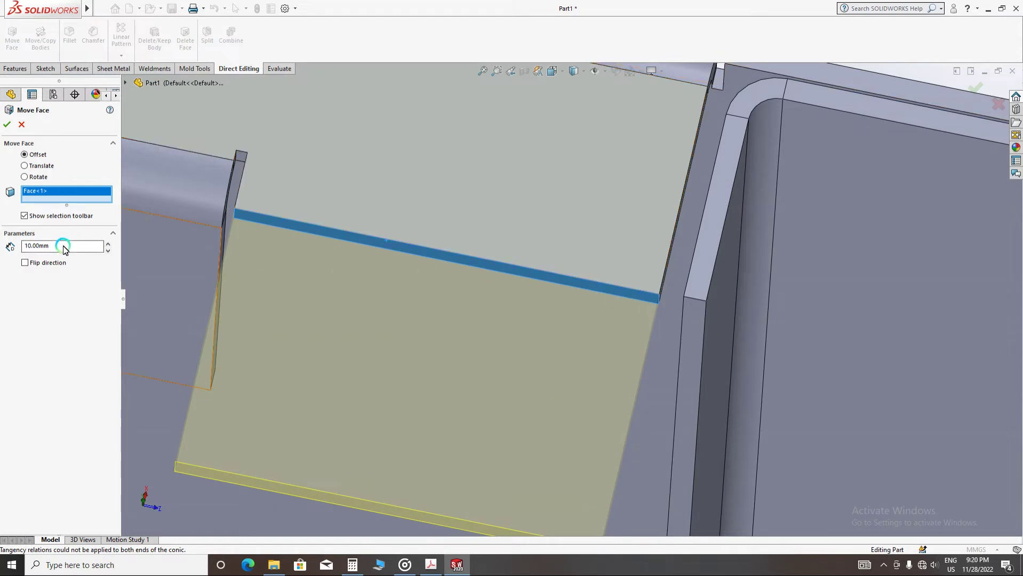
text(1)
key(Return)
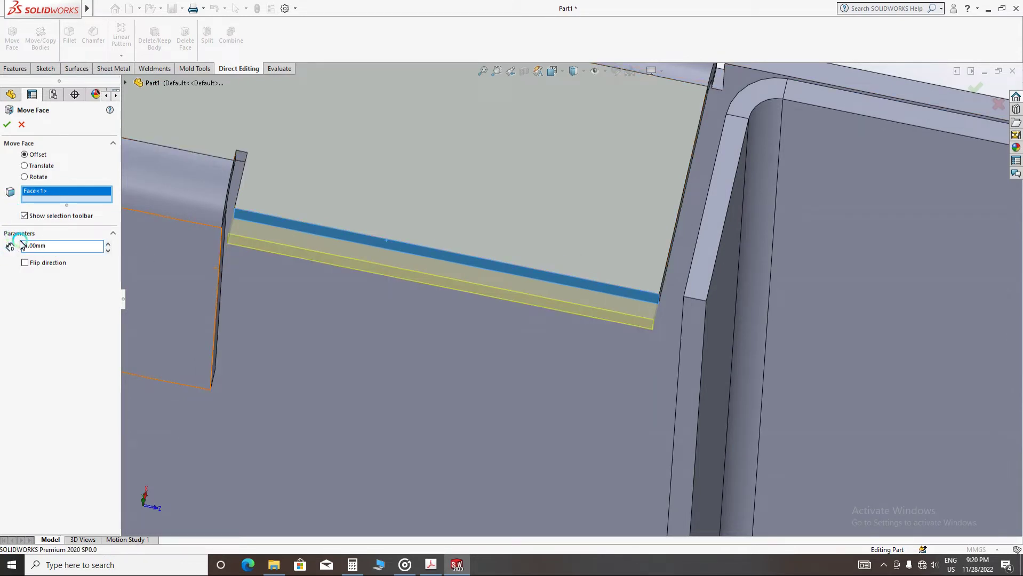
click(25, 263)
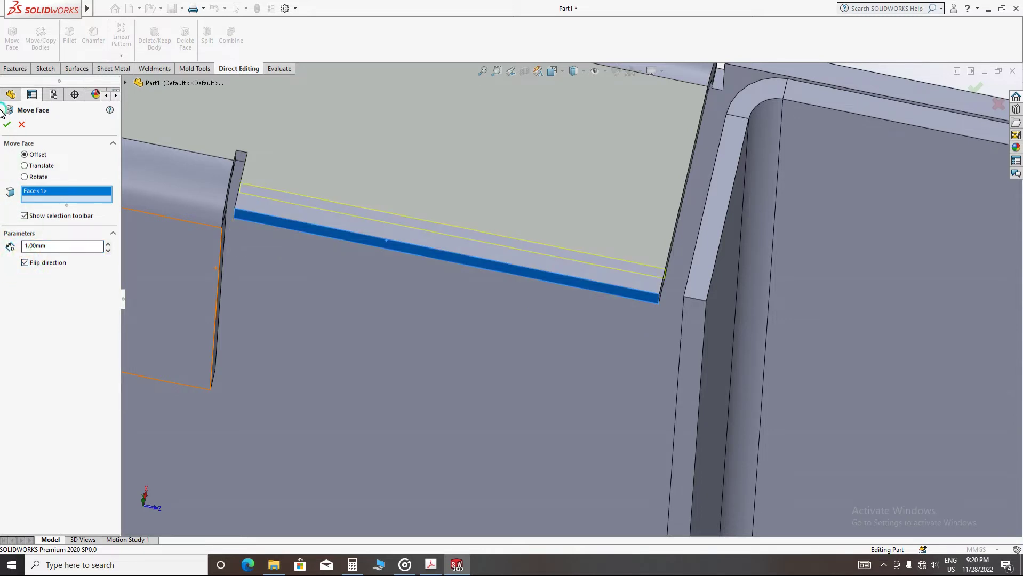
click(9, 127)
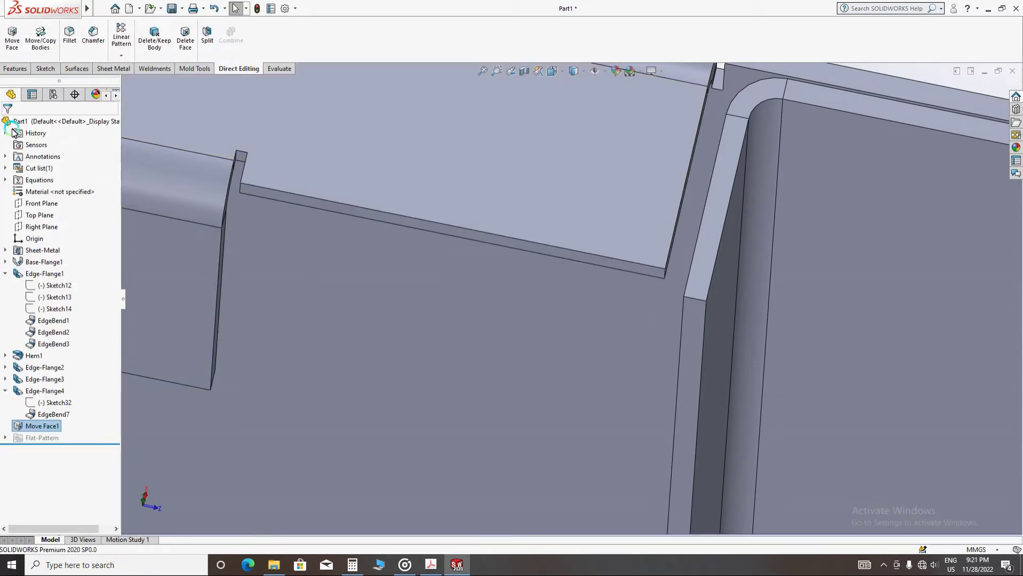
scroll(634, 308, up, 4)
scroll(634, 310, up, 5)
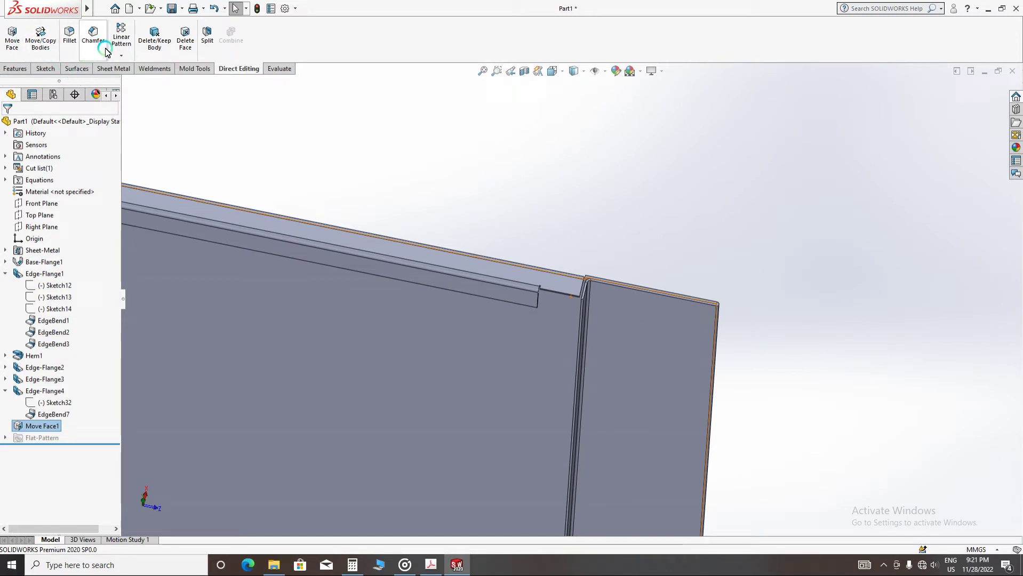
- Start an edge flange on the panel's vertical end edge with a 15 mm length
click(110, 73)
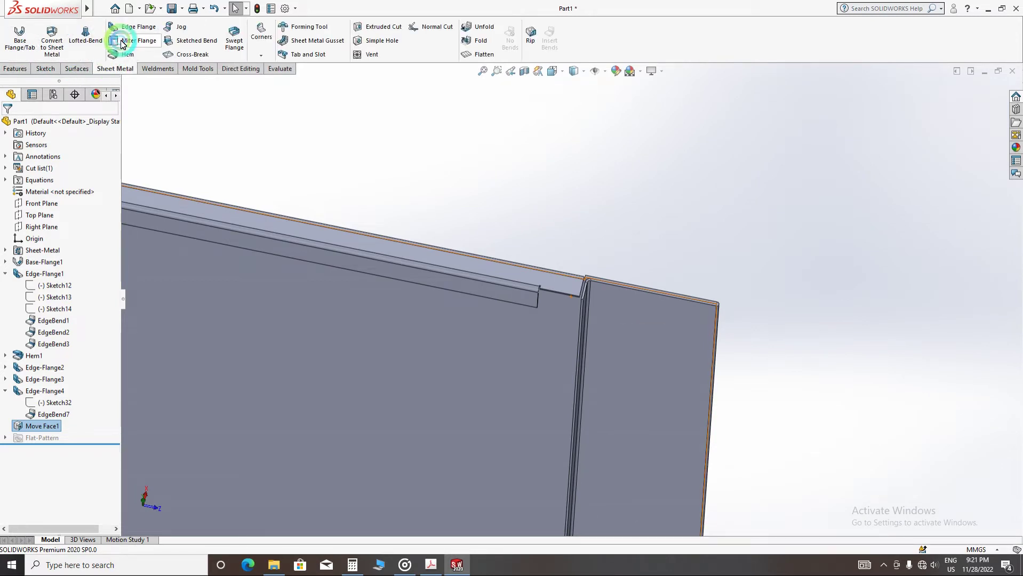
click(134, 27)
scroll(580, 356, down, 3)
scroll(582, 302, down, 3)
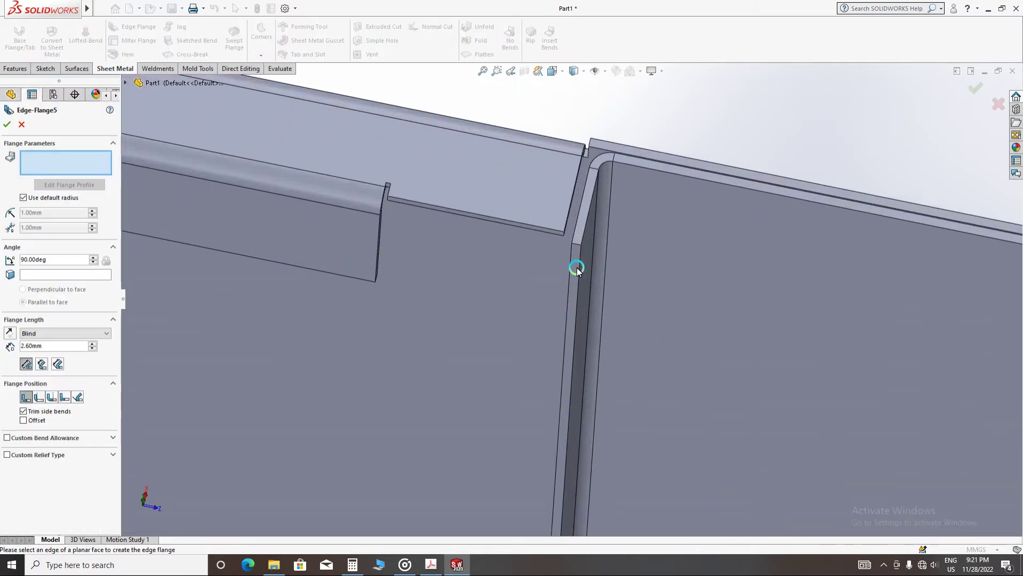
click(578, 265)
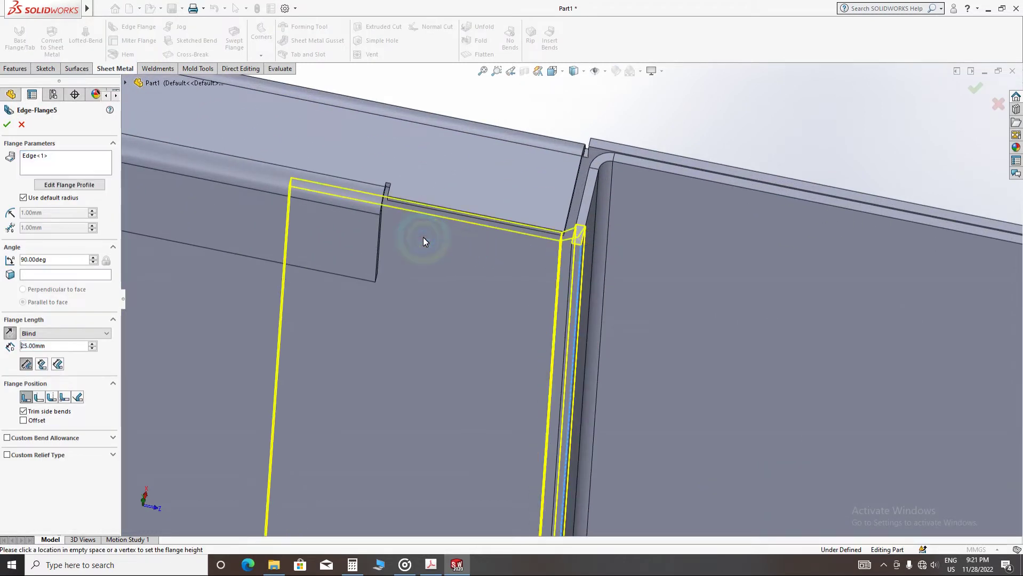
click(520, 270)
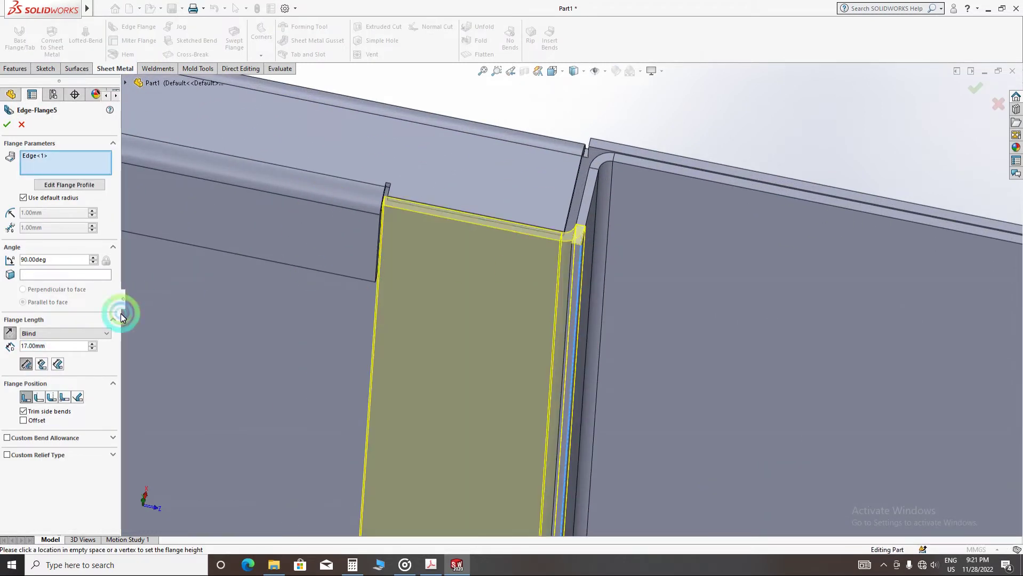
text(15)
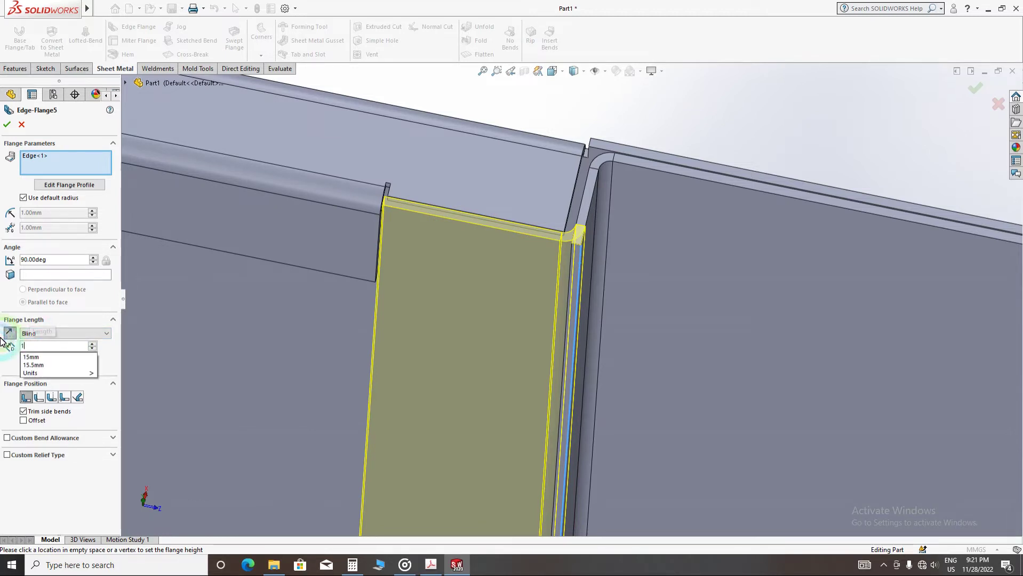
key(Return)
- Zoom and orbit to inspect the 15 mm flange preview from a diagonal view
scroll(572, 339, up, 6)
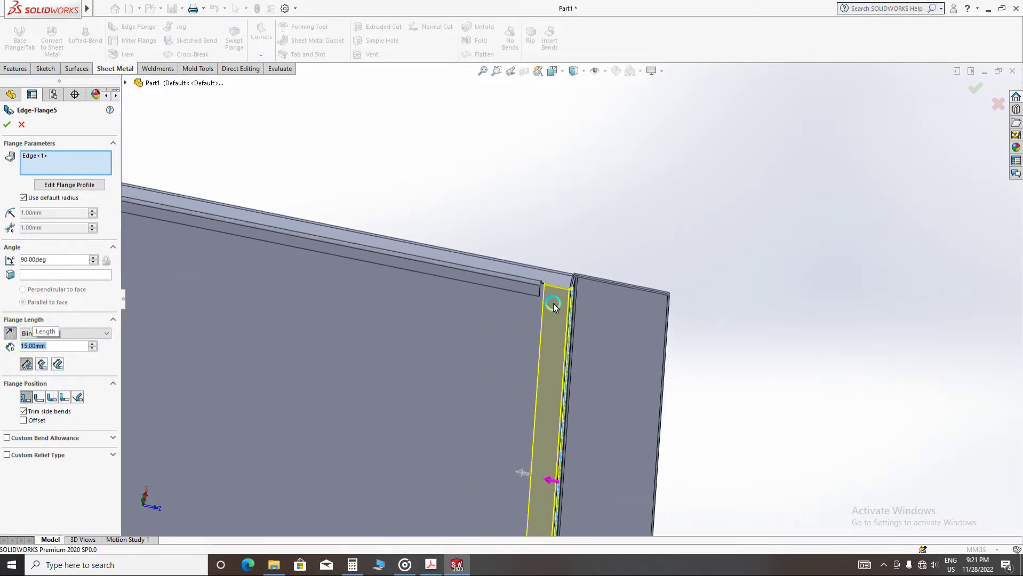
scroll(539, 451, down, 5)
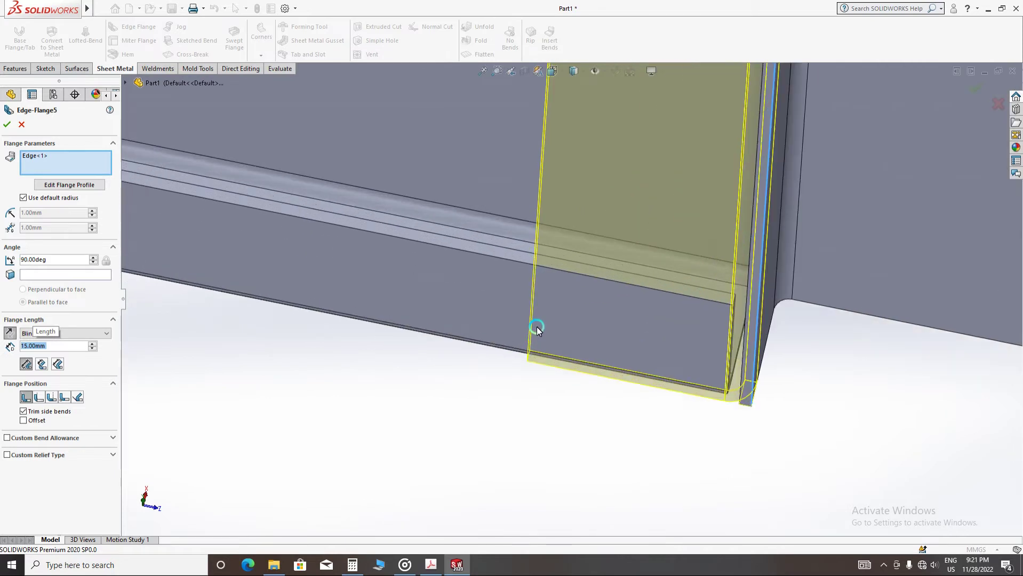
scroll(580, 328, up, 2)
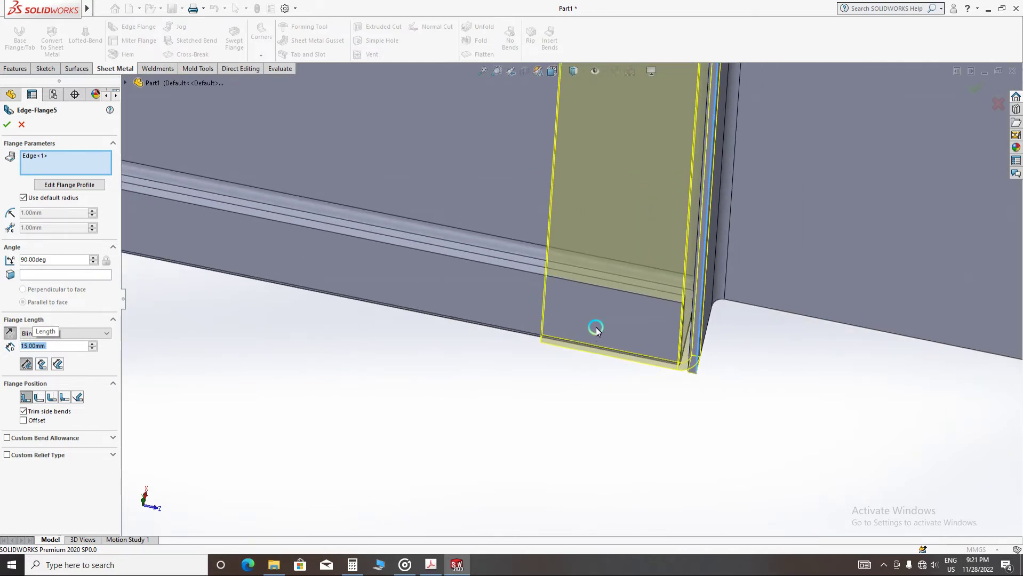
scroll(596, 330, up, 5)
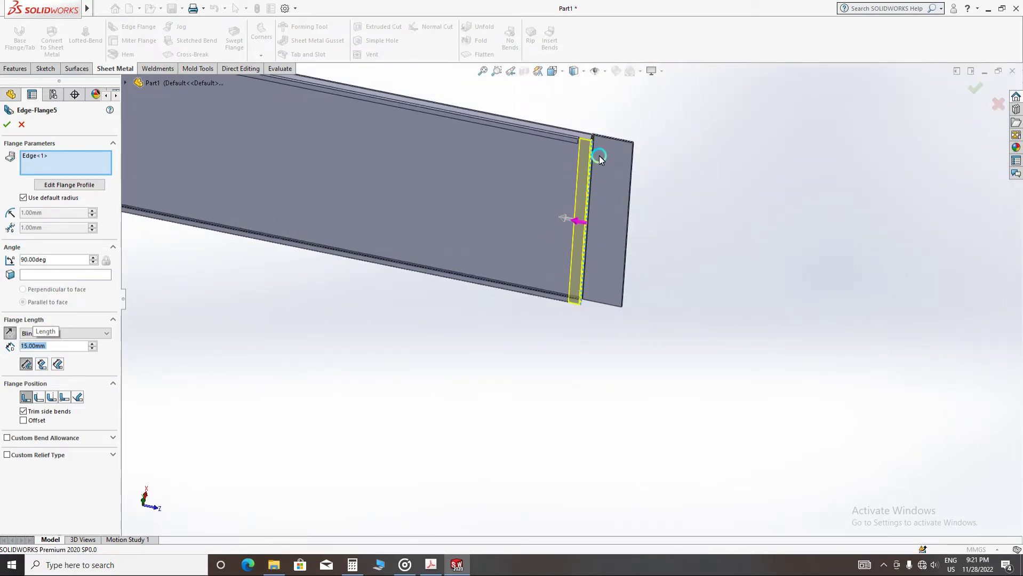
middle_drag(600, 159, 584, 201)
scroll(544, 199, down, 6)
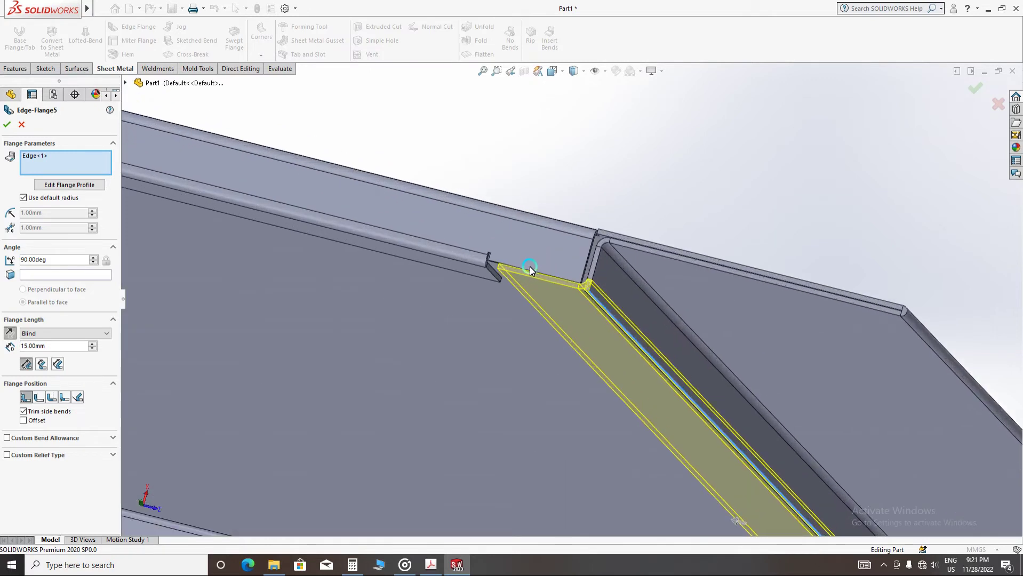
scroll(528, 269, down, 4)
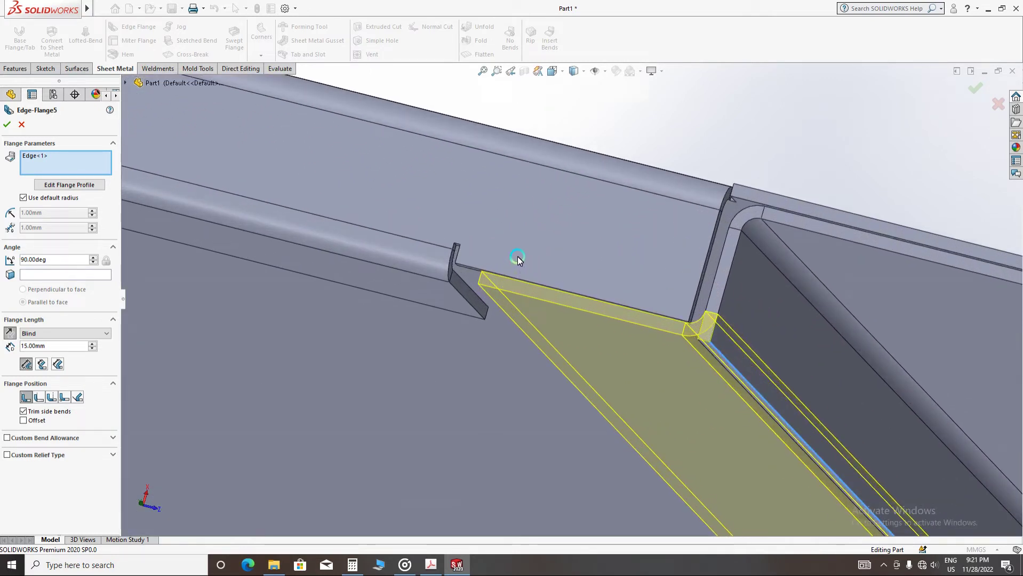
scroll(514, 252, up, 6)
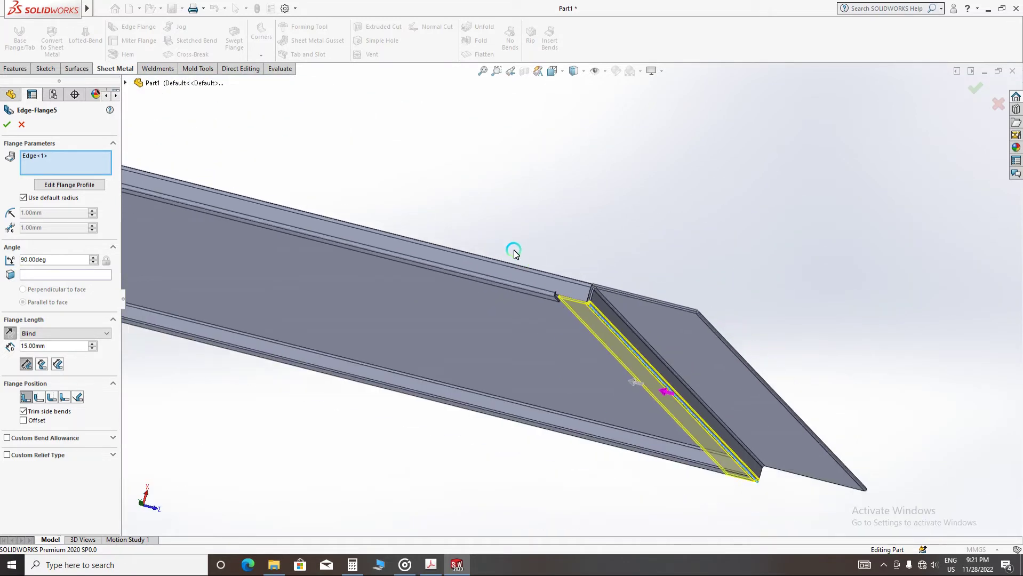
scroll(650, 374, down, 8)
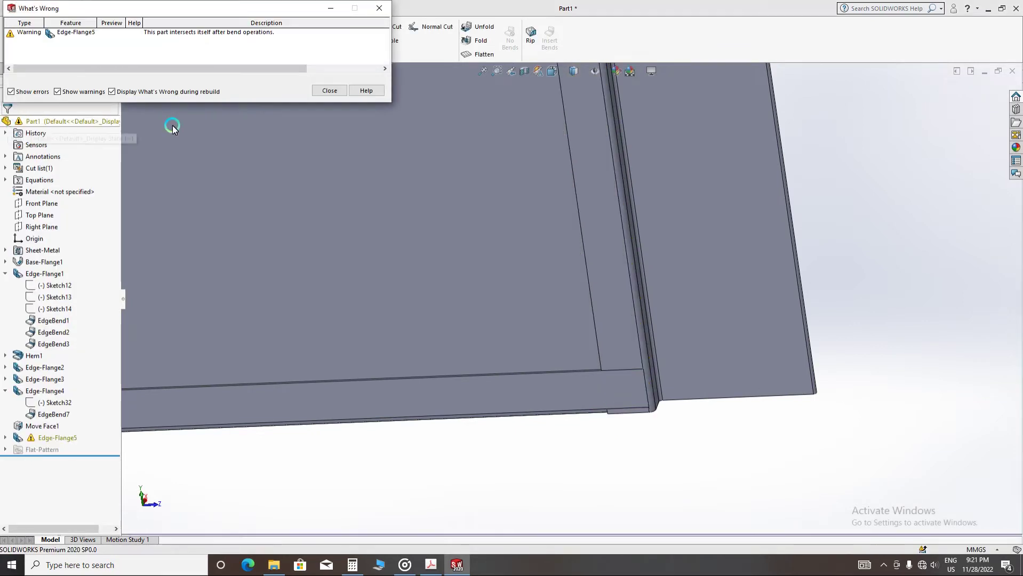
- Dismiss the self-intersection warning and edit Edge-Flange5's Sketch37, pulling its bottom line upward
click(337, 92)
click(5, 438)
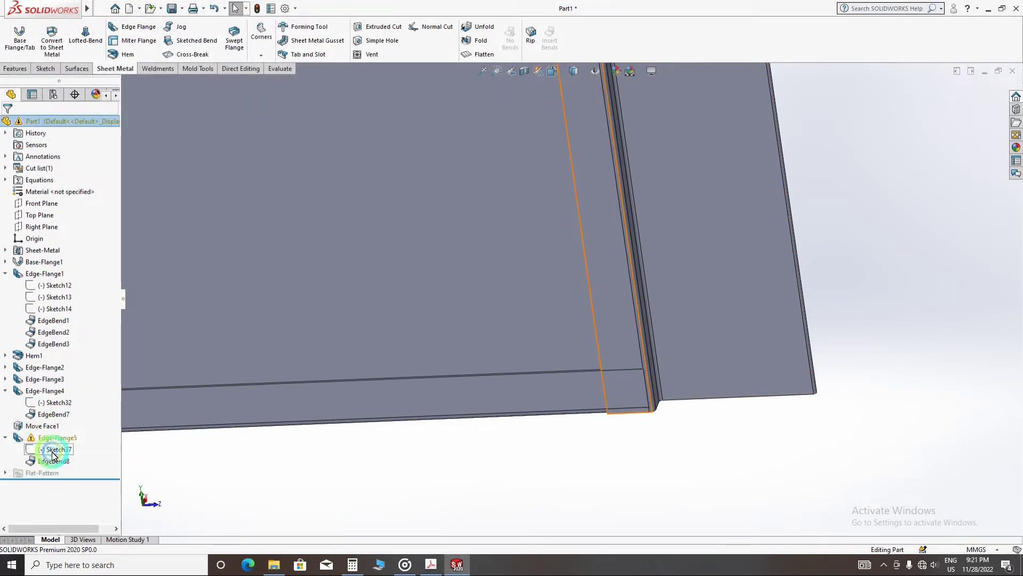
click(80, 418)
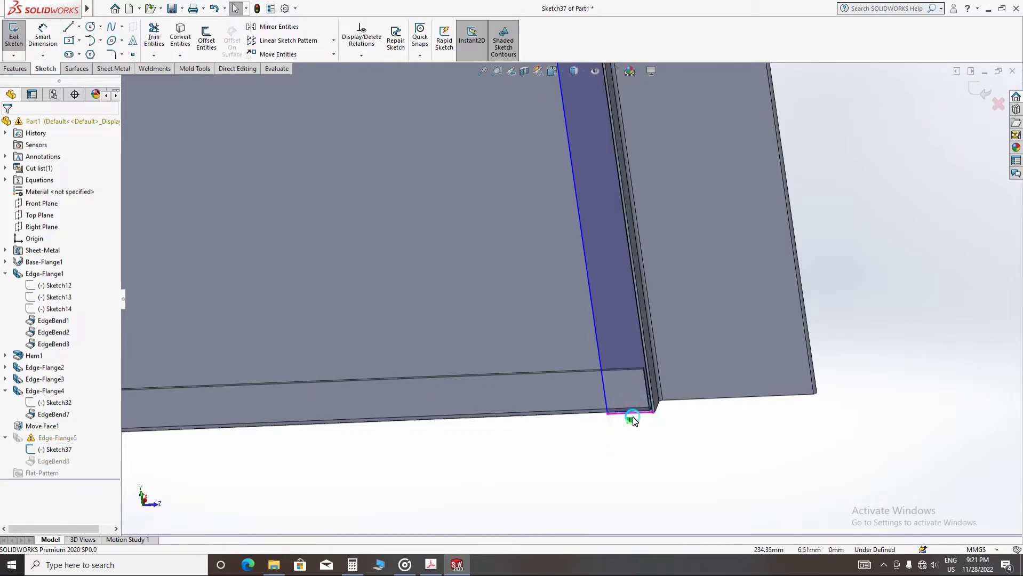
drag(633, 413, 624, 353)
- Dimension the profile's bottom line from the panel corner at 15.50 mm and exit the sketch
click(436, 336)
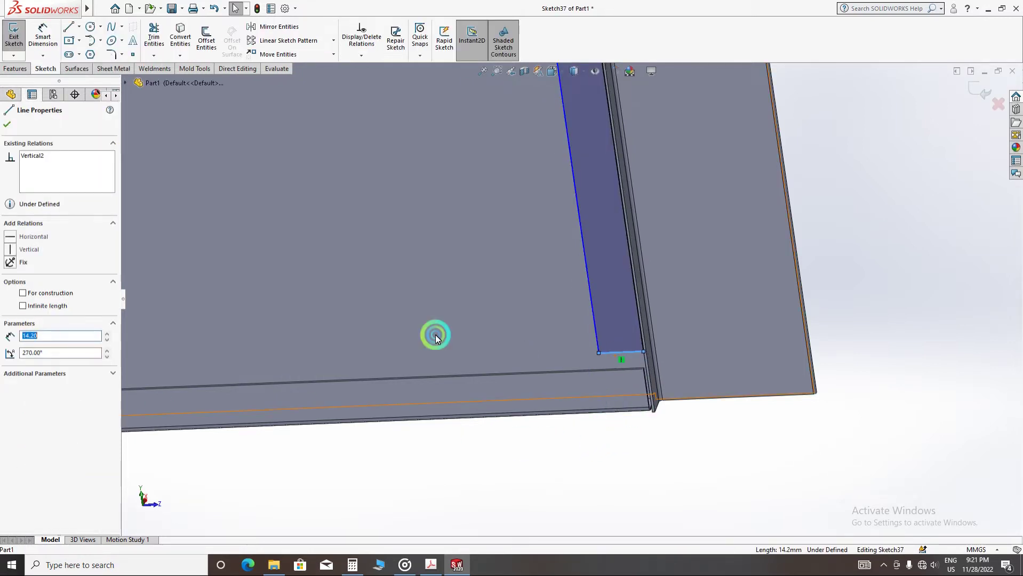
click(42, 41)
scroll(626, 445, down, 5)
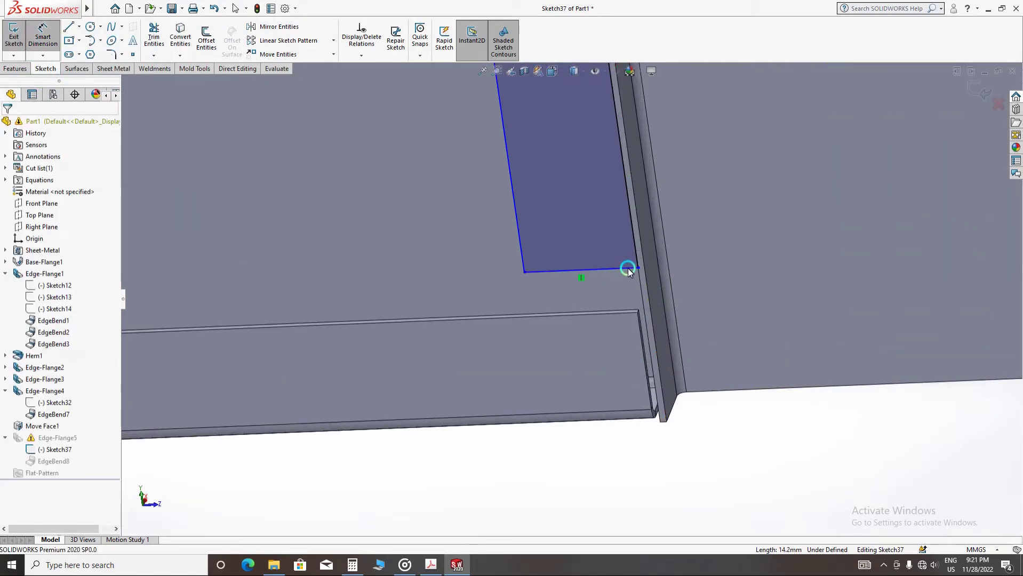
scroll(661, 427, down, 3)
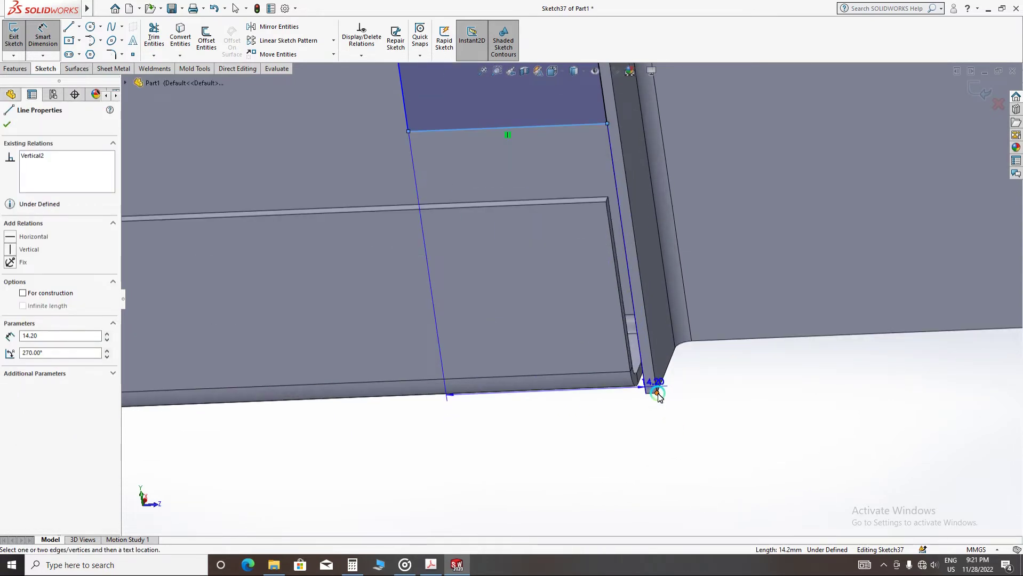
click(658, 393)
click(738, 368)
text(1)
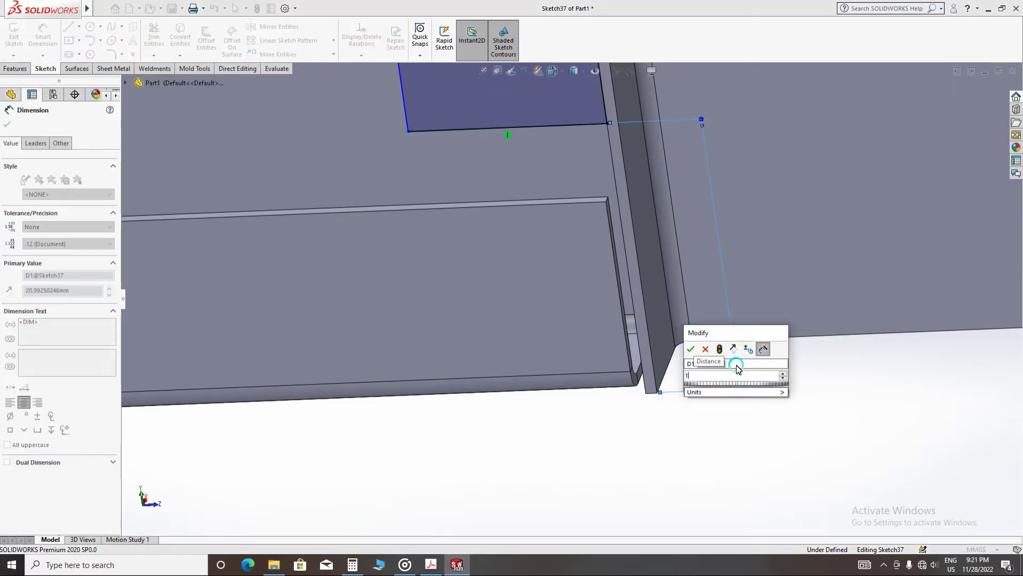
text(5.5)
key(Return)
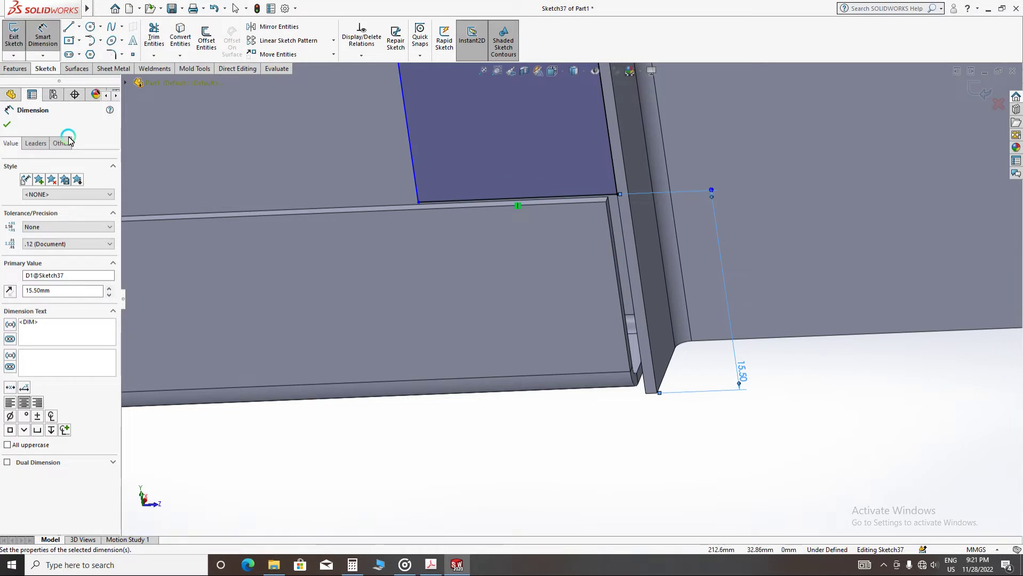
click(13, 120)
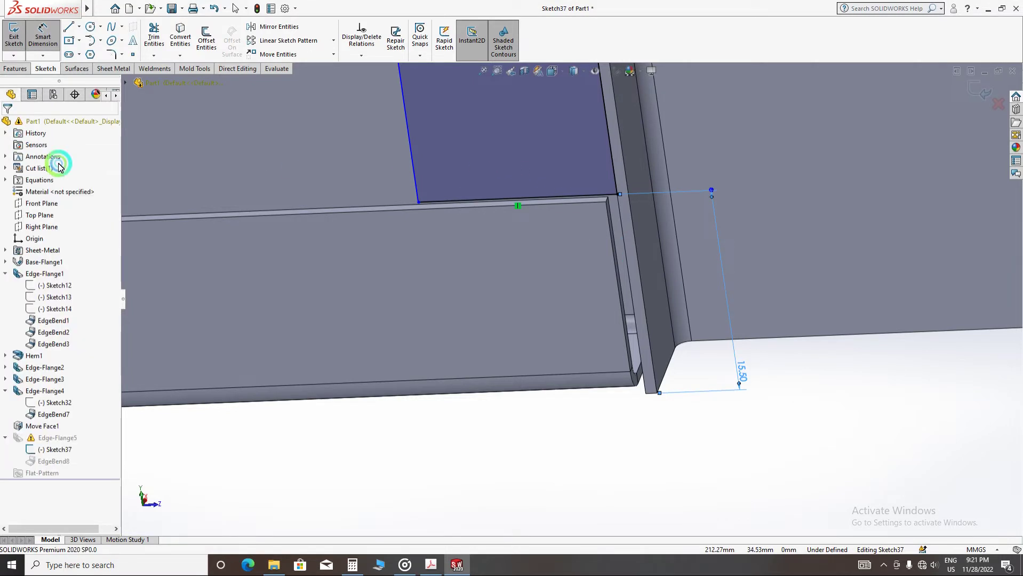
click(975, 94)
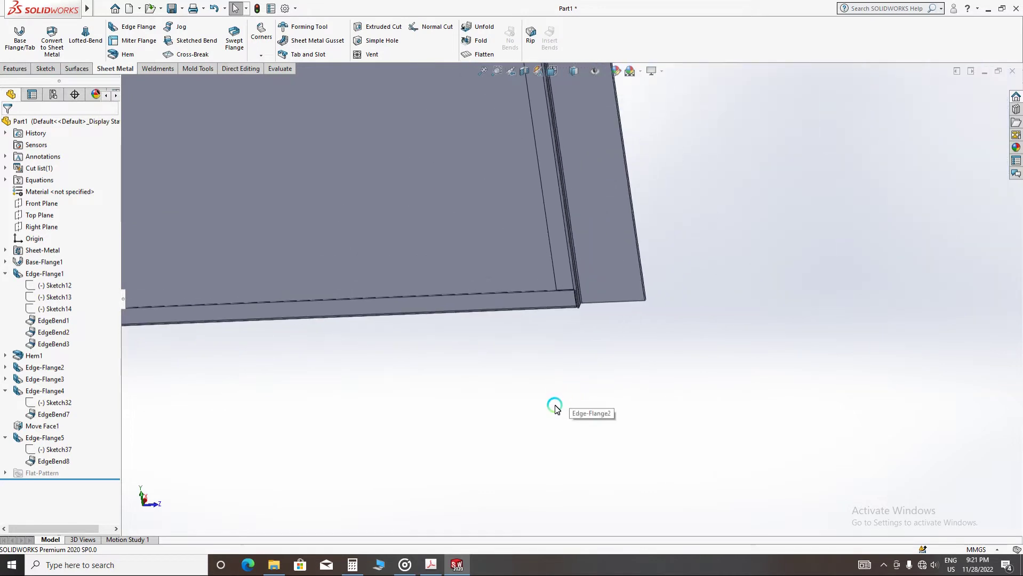
- Change the 15.50 dimension in Edge-Flange4's Sketch32 to 15 mm, then check the flange corner
scroll(548, 187, down, 5)
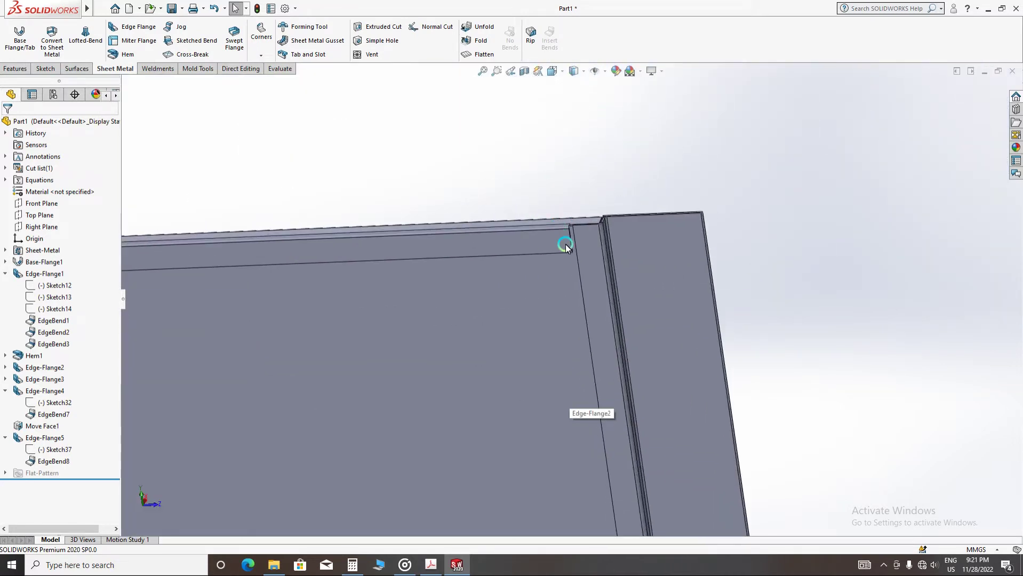
scroll(579, 235, down, 3)
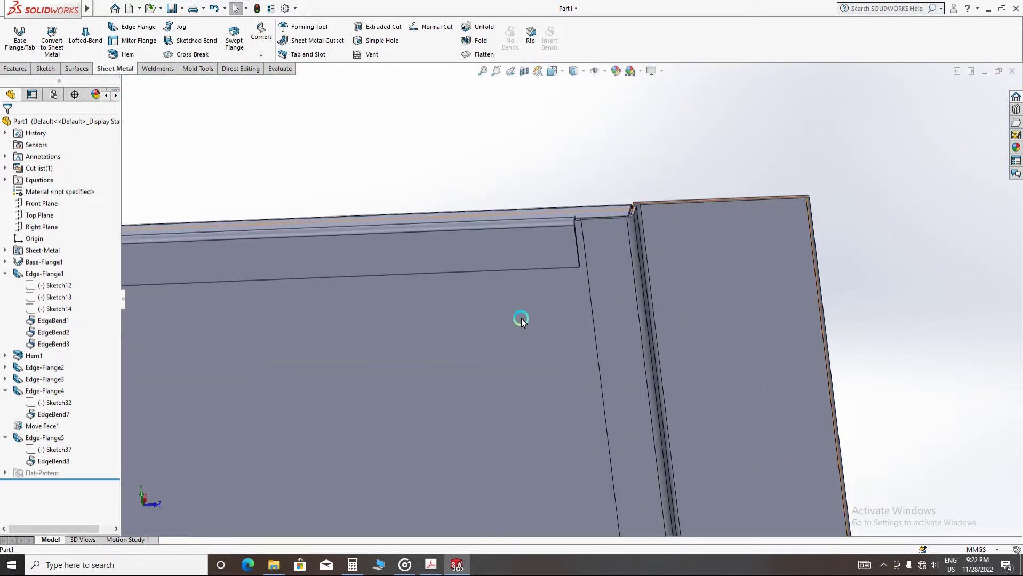
click(53, 403)
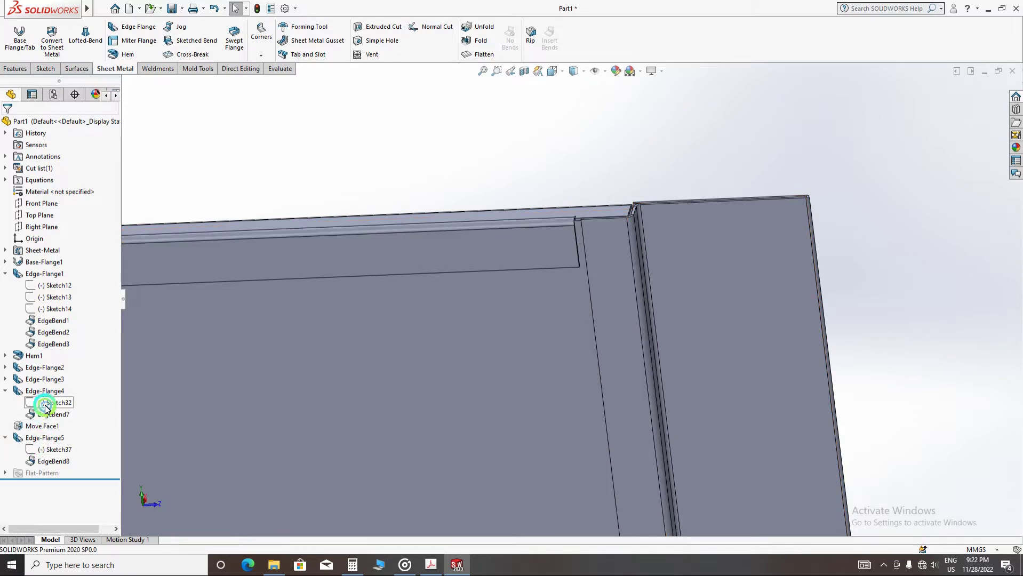
click(66, 370)
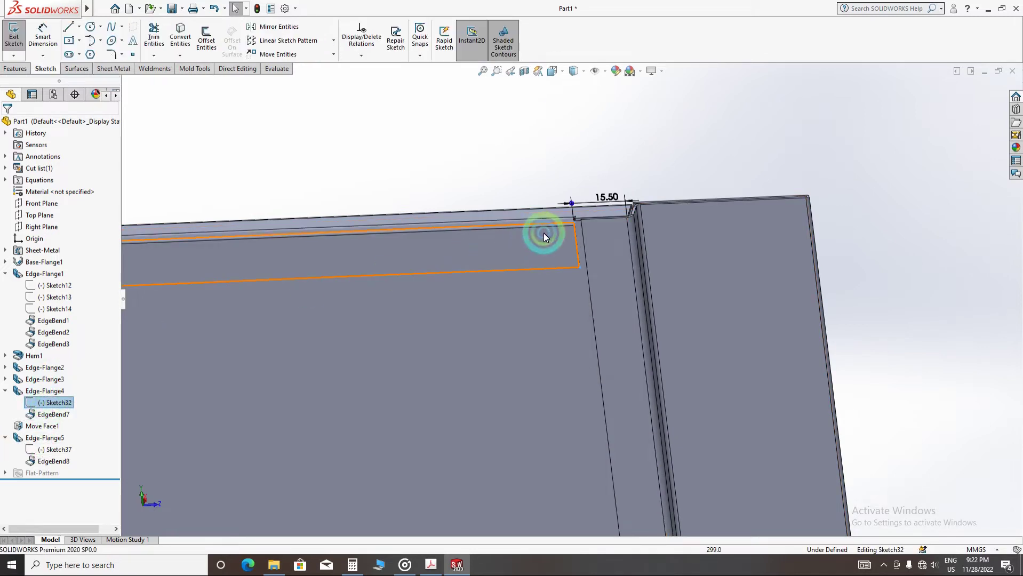
scroll(604, 219, down, 2)
click(600, 215)
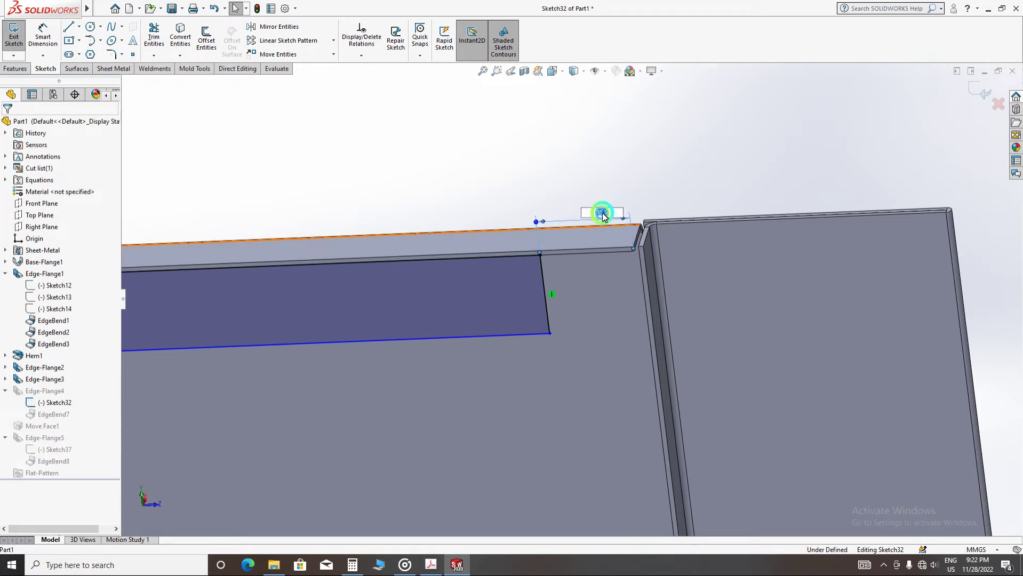
click(535, 212)
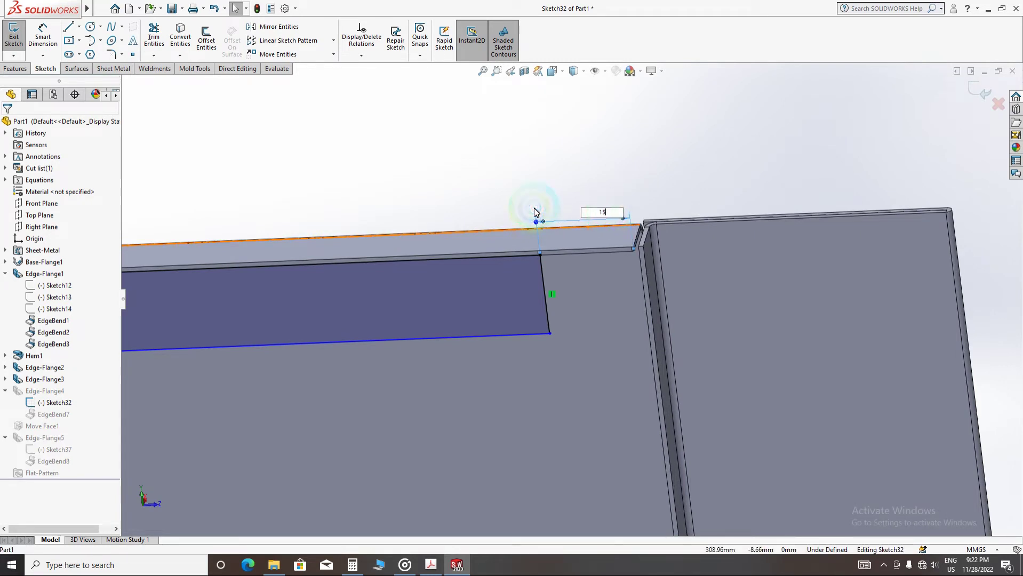
text(15)
key(Return)
click(985, 93)
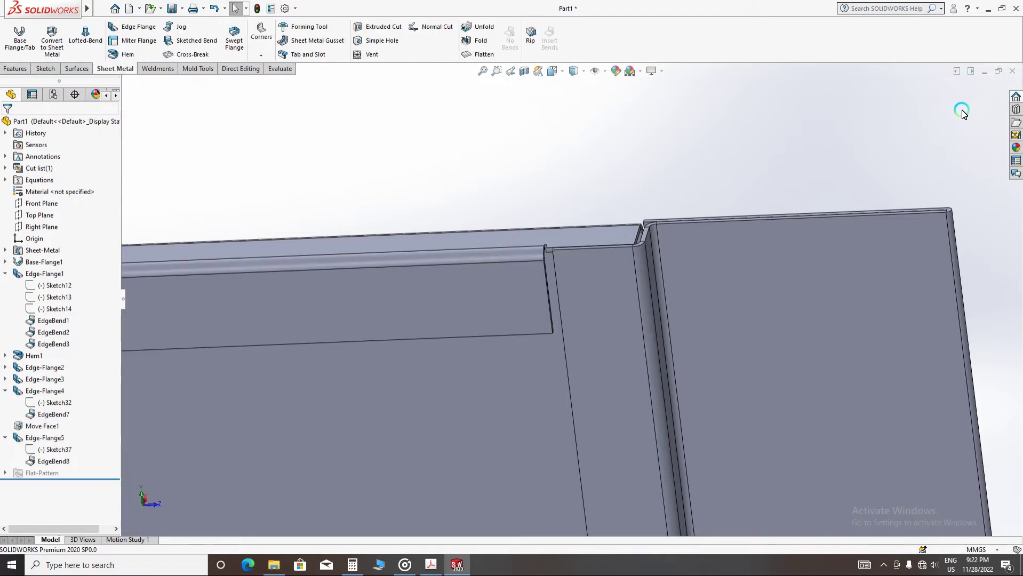
mouse_move(586, 282)
middle_down()
mouse_move(583, 395)
mouse_move(615, 315)
mouse_move(608, 271)
mouse_move(573, 249)
mouse_move(585, 282)
middle_up()
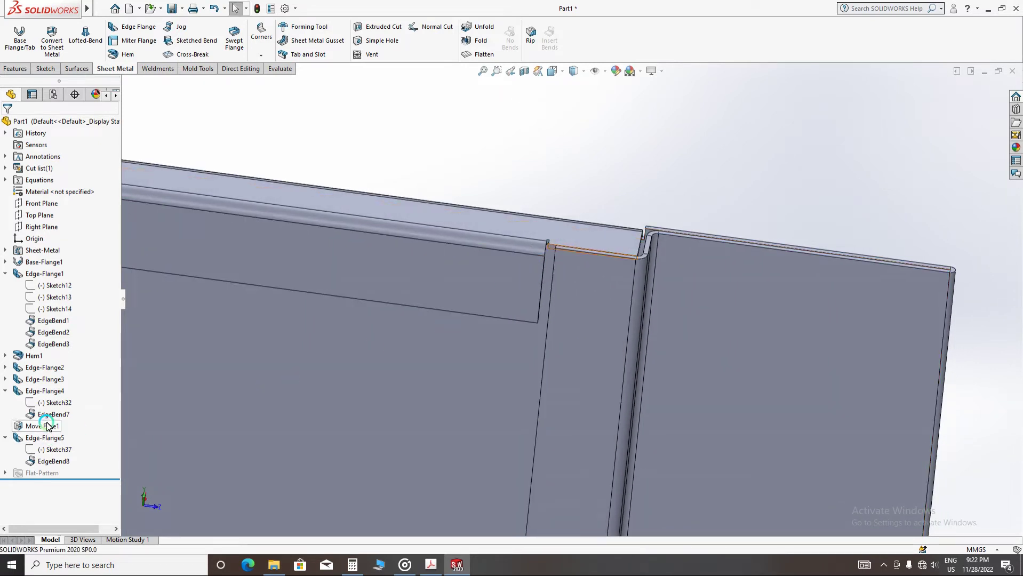
- Reopen Sketch32 and reduce that setback dimension from 15.00 to 14.00 mm
click(48, 404)
click(71, 368)
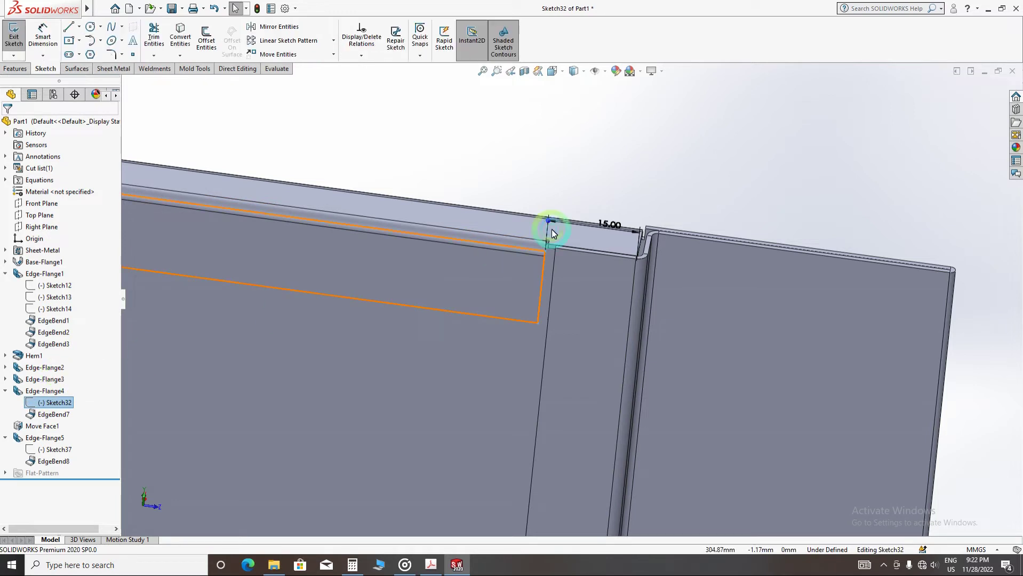
double_click(609, 224)
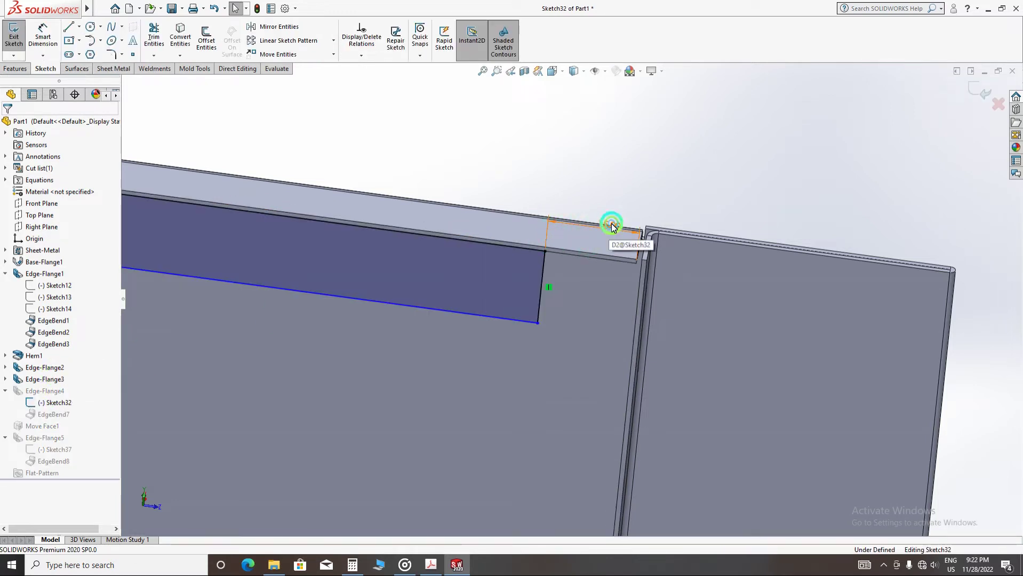
click(576, 222)
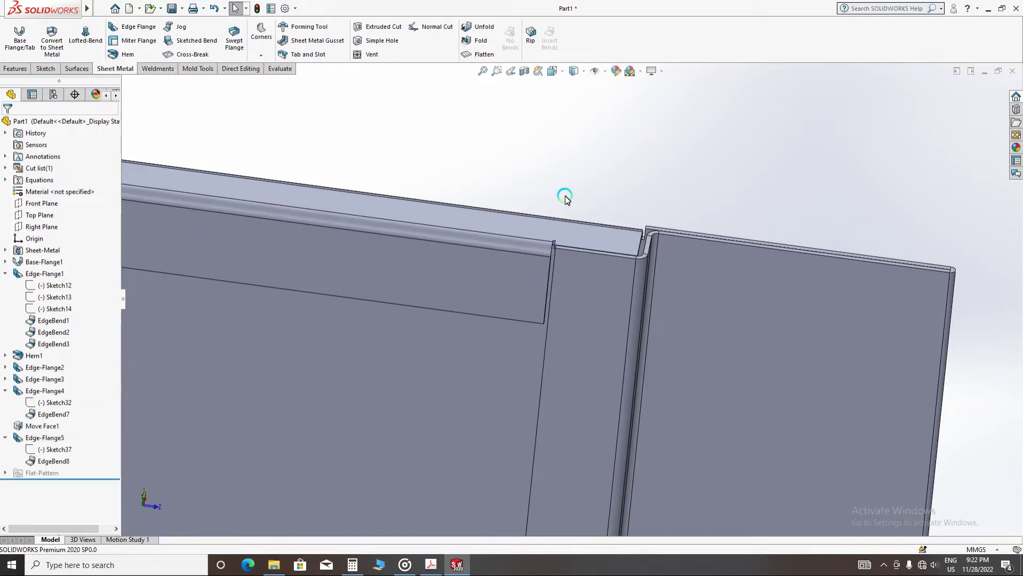
scroll(565, 198, up, 10)
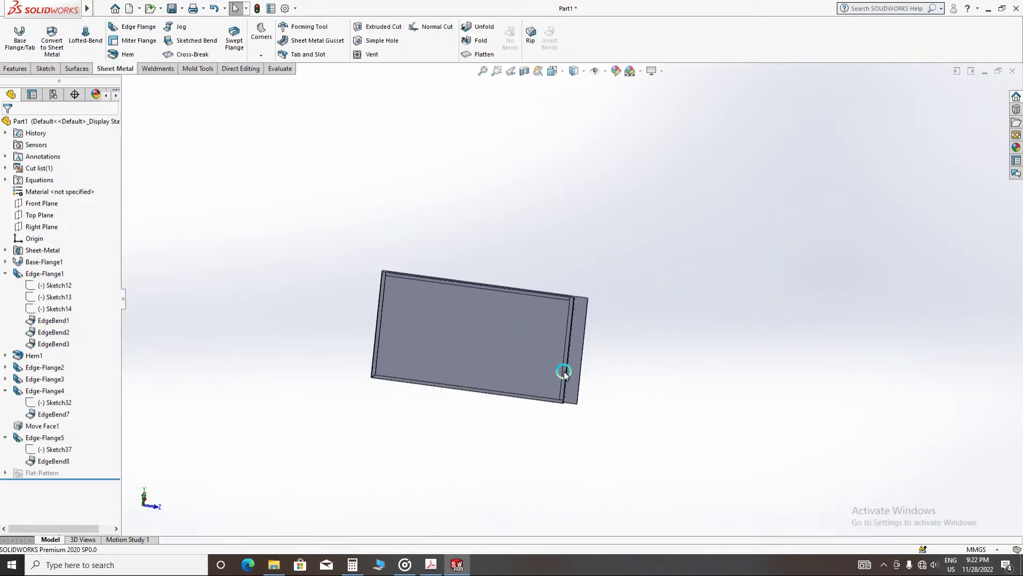
- Check the panel from the Front, Right and Left standard views
middle_drag(564, 373, 592, 333)
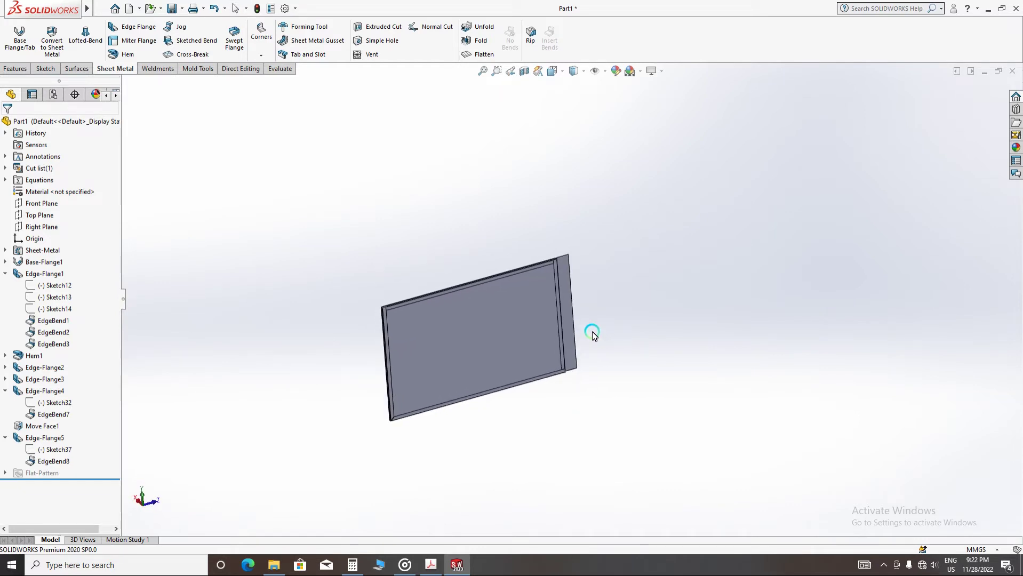
click(552, 71)
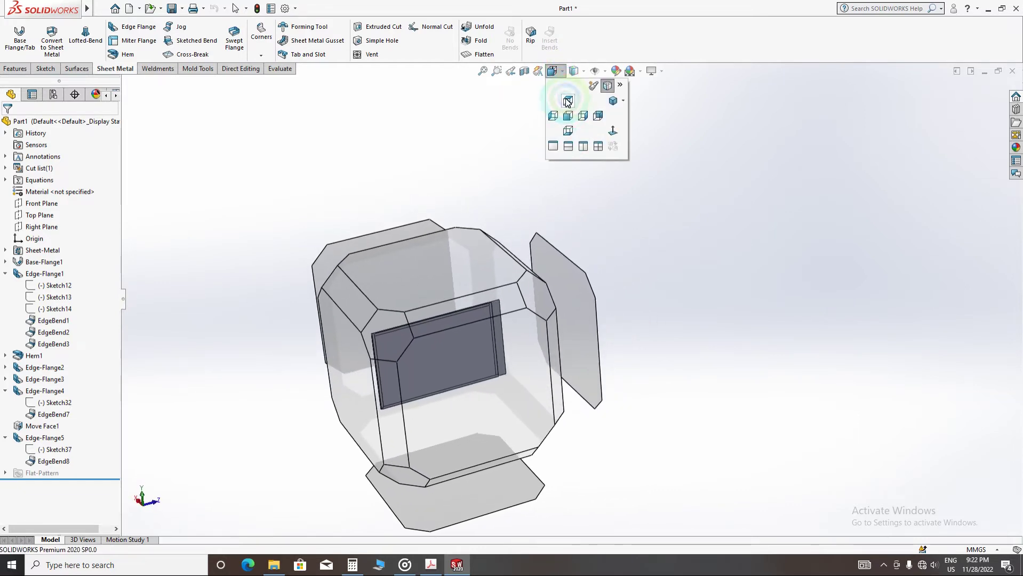
click(568, 101)
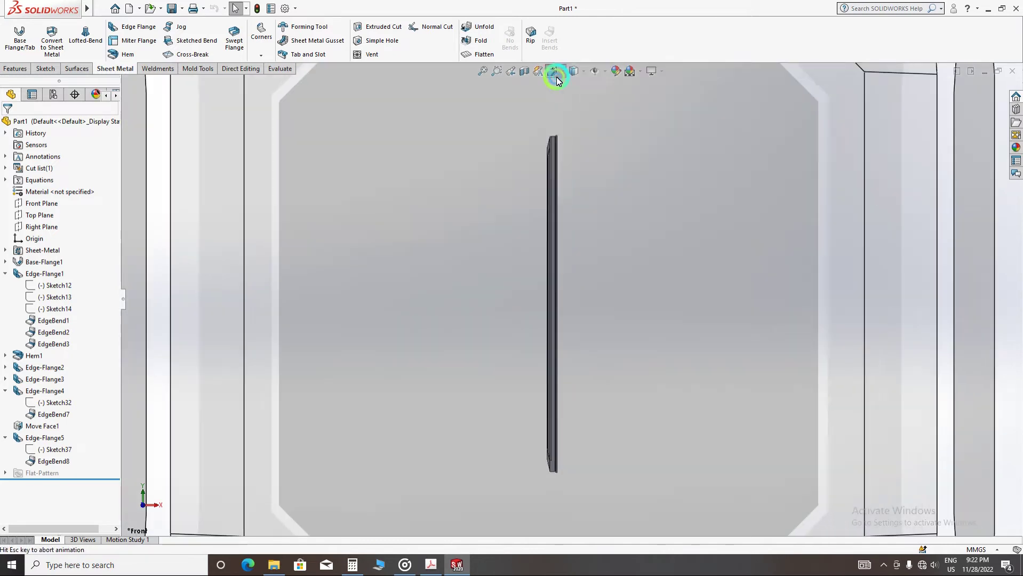
click(557, 77)
click(582, 116)
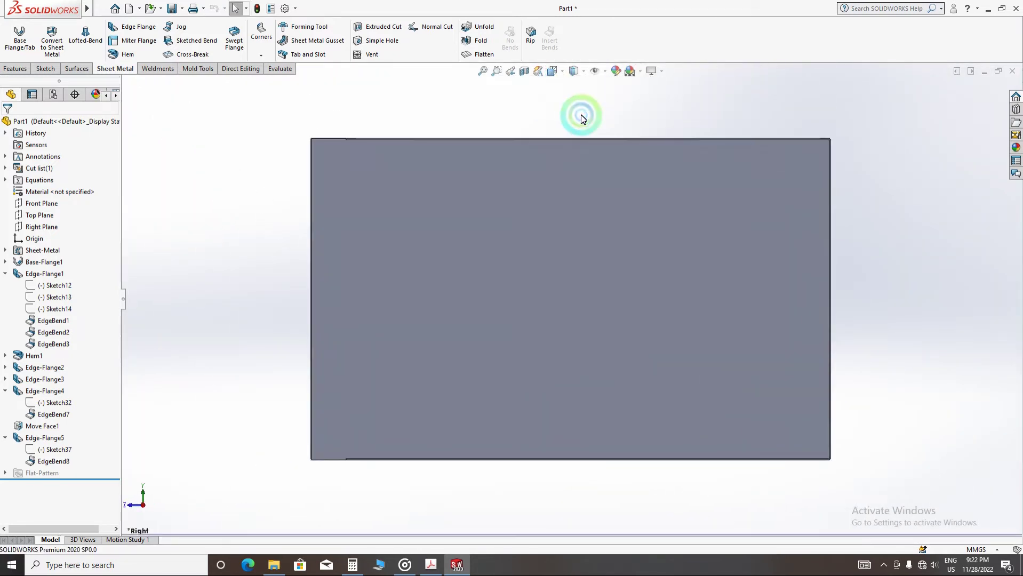
click(553, 71)
click(553, 119)
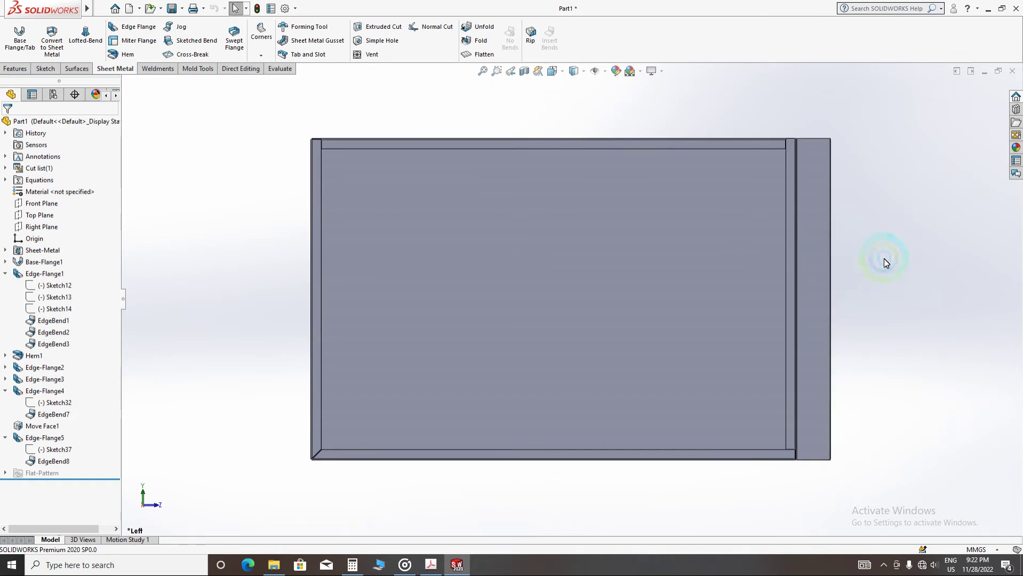
- Restore down the SOLIDWORKS window and bring up the drawing PDF in Acrobat
click(918, 31)
click(1002, 9)
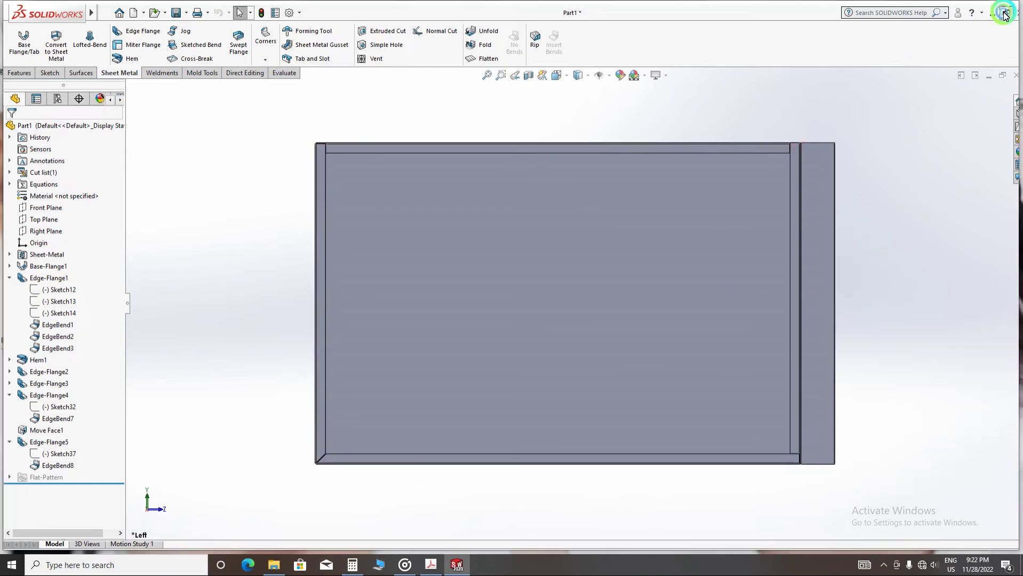
click(776, 302)
click(430, 566)
click(614, 165)
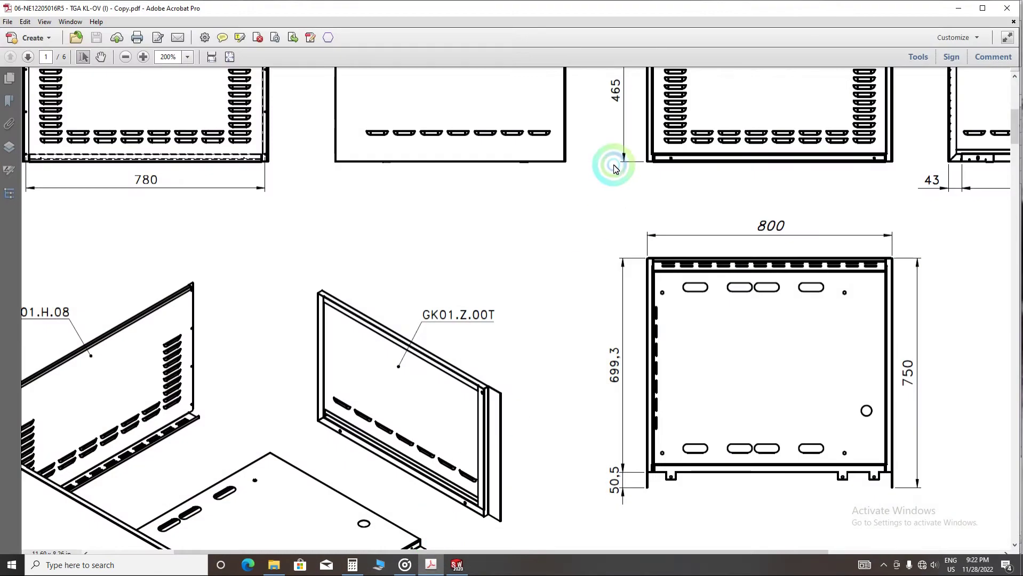
- Arrange the drawing in the left half of the screen and the model in the right half
click(648, 21)
key(super+Left)
click(580, 137)
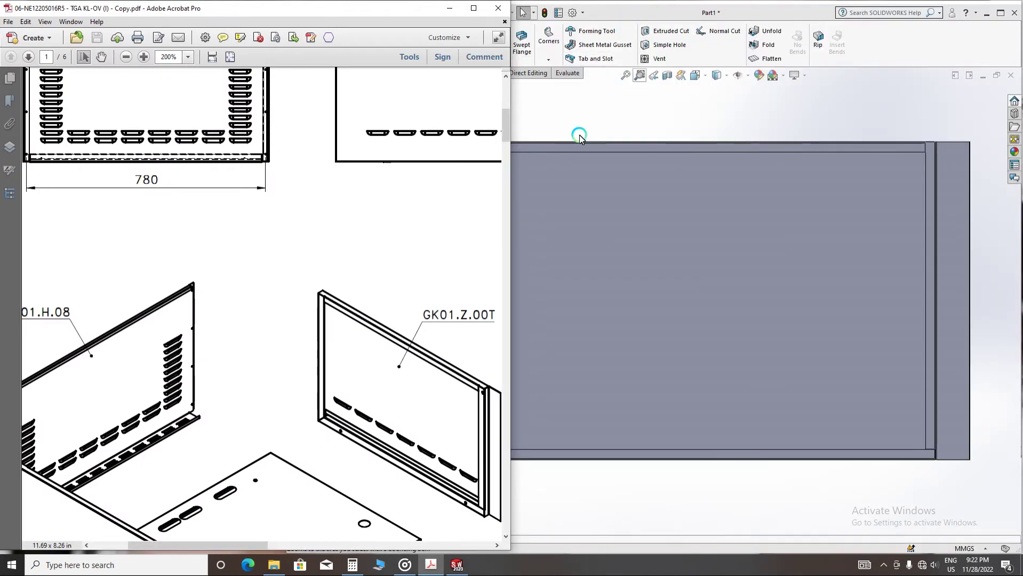
ctrl+scroll(180, 220, down, 4)
ctrl+scroll(235, 336, up, 5)
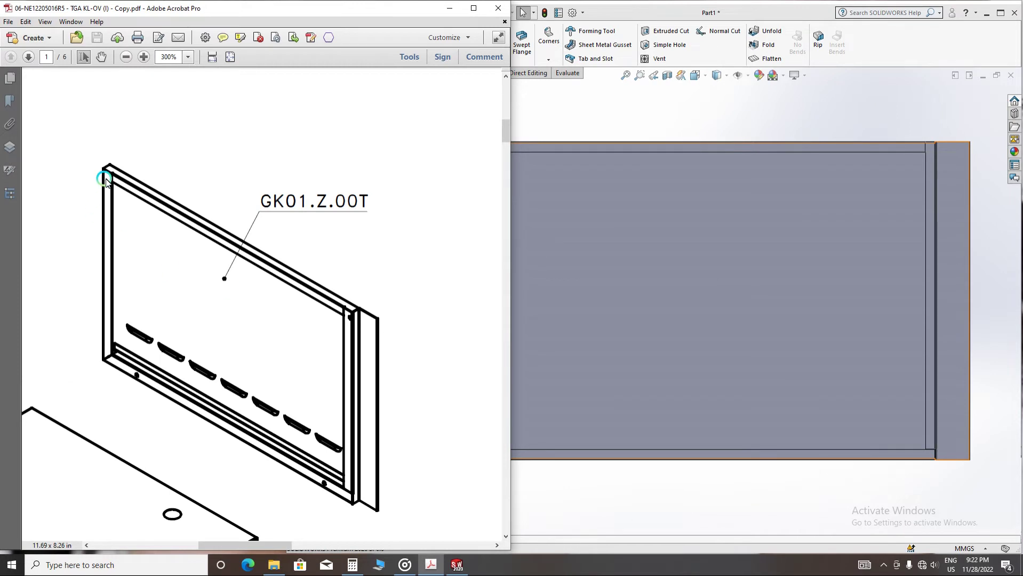
- Compare the left, bottom and right Edge-Flange5 flanges in the model against the drawing
click(464, 208)
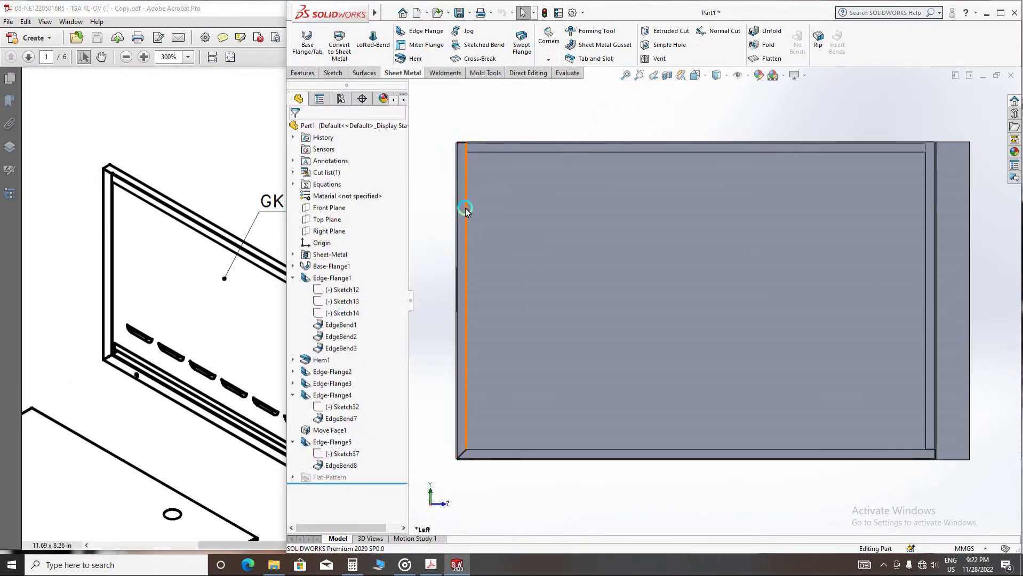
click(465, 208)
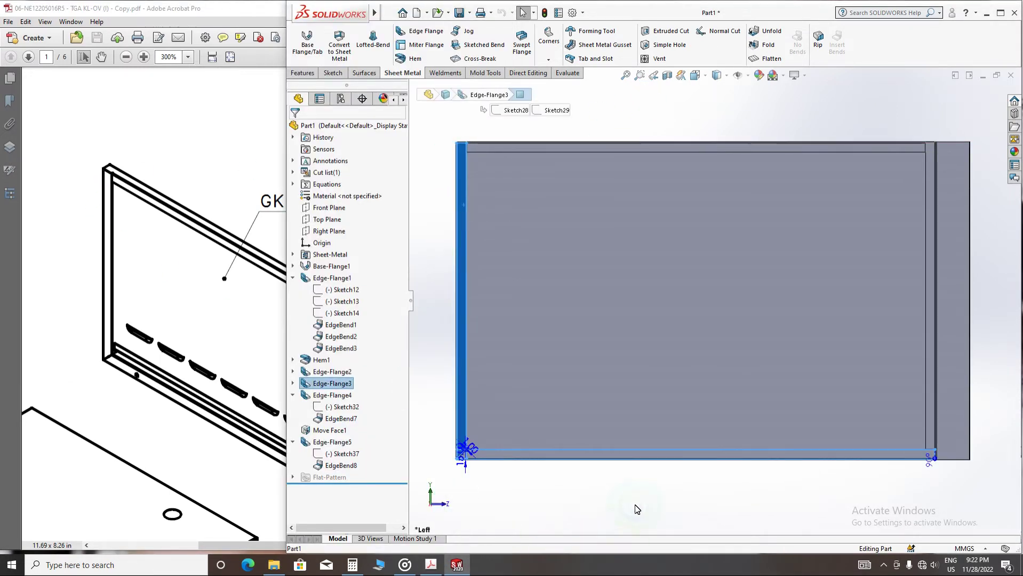
click(618, 470)
click(616, 455)
click(116, 391)
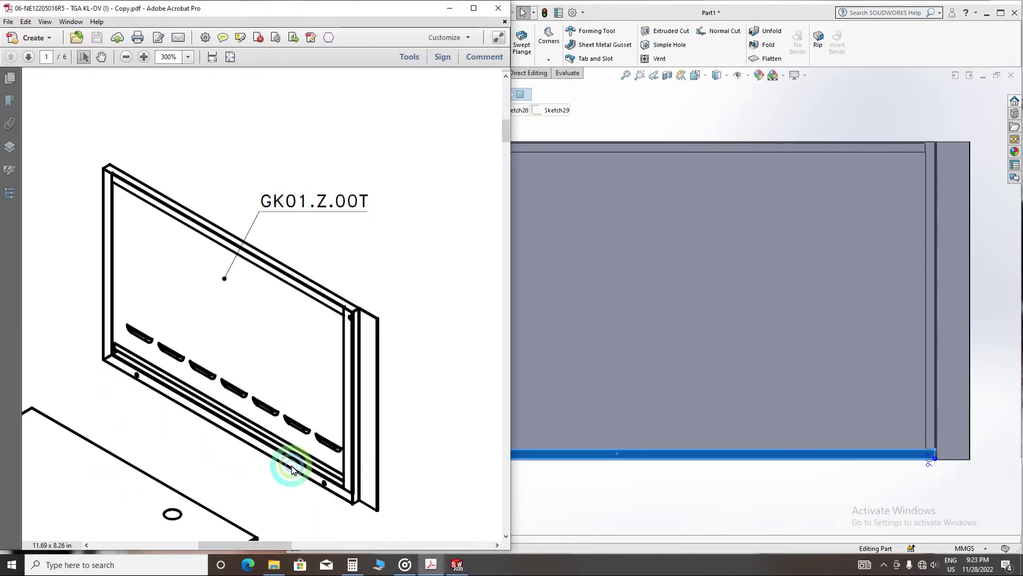
click(597, 530)
click(929, 293)
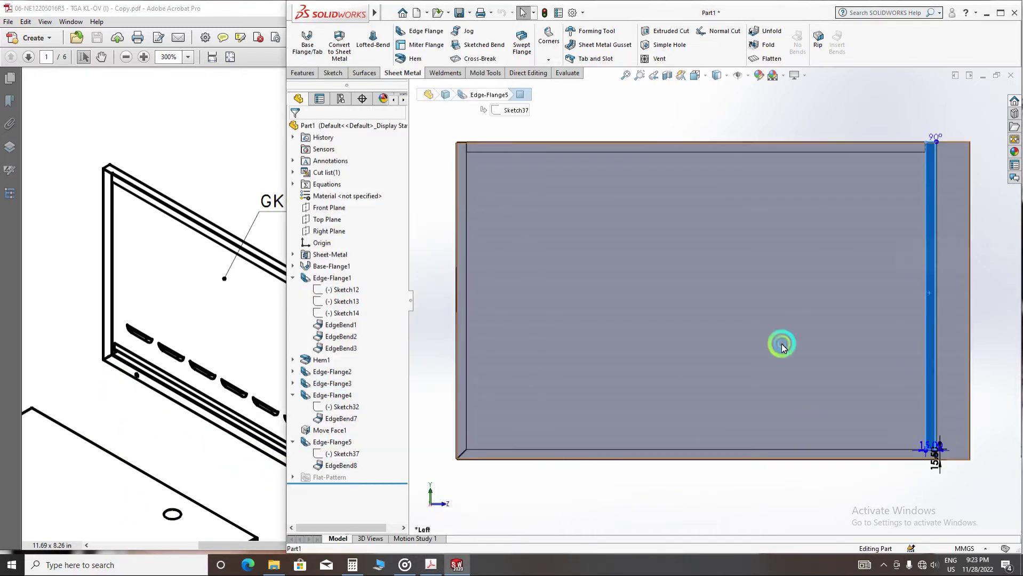
click(163, 333)
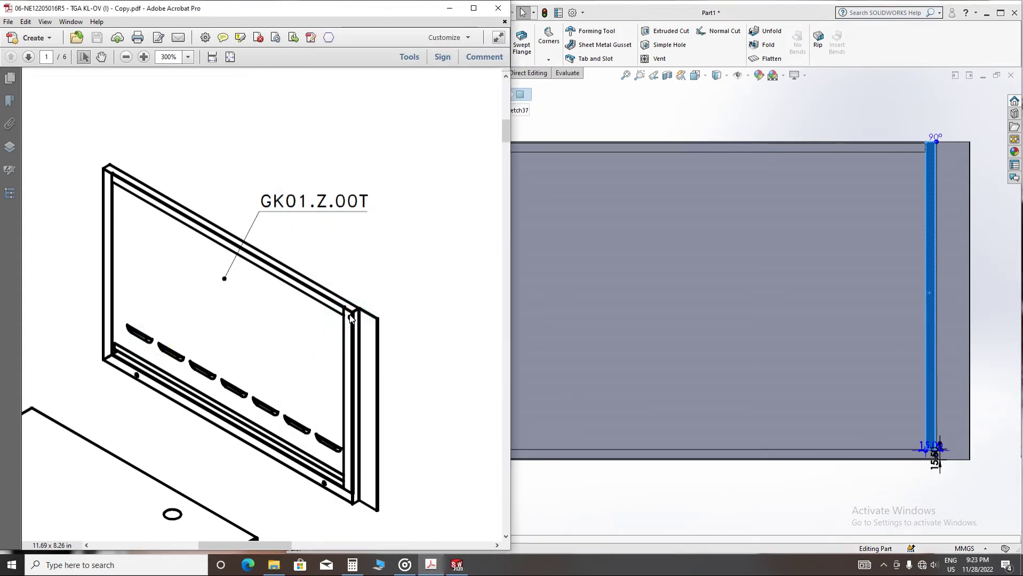
click(957, 158)
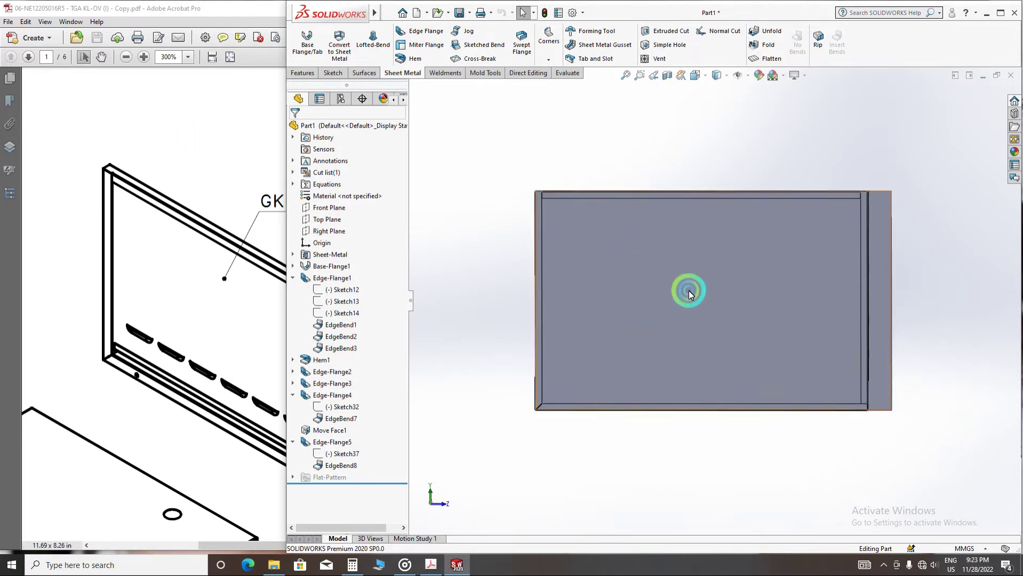
- Orbit the panel to a tilted 3D view, then fit the drawing page and zoom into its dimensions
middle_drag(855, 258, 443, 270)
click(192, 166)
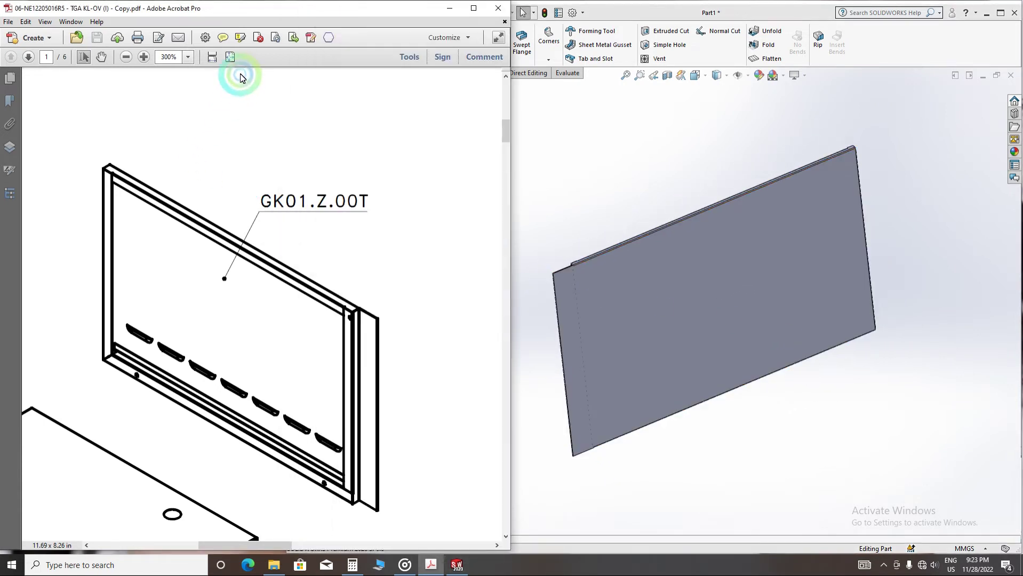
click(231, 59)
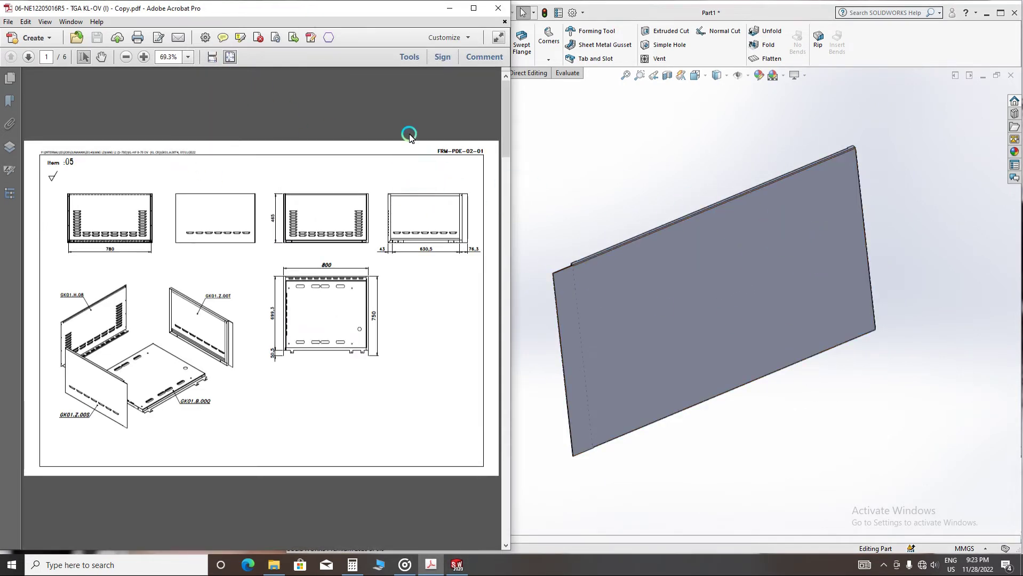
click(438, 45)
ctrl+scroll(453, 224, up, 6)
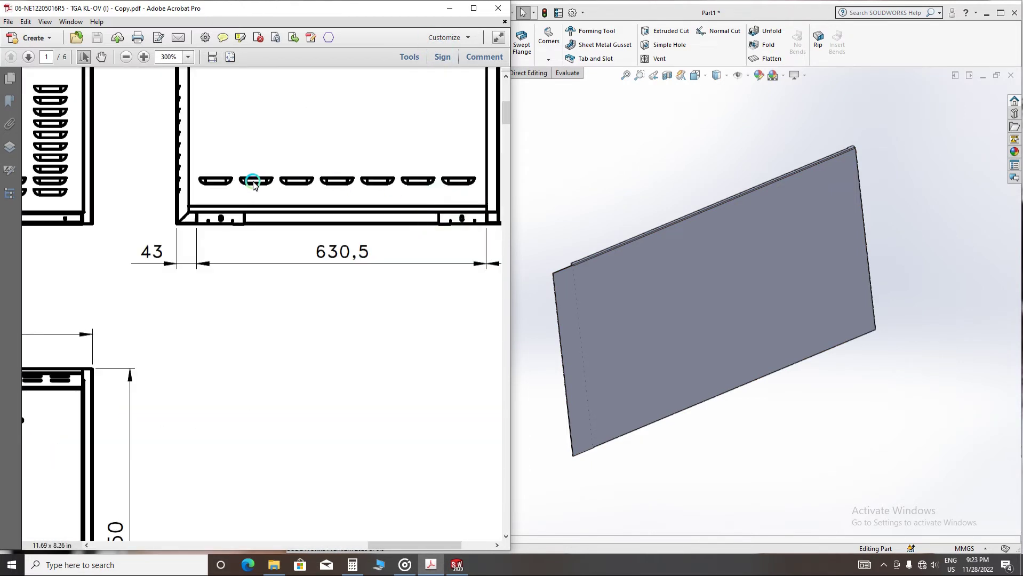
click(921, 209)
click(994, 161)
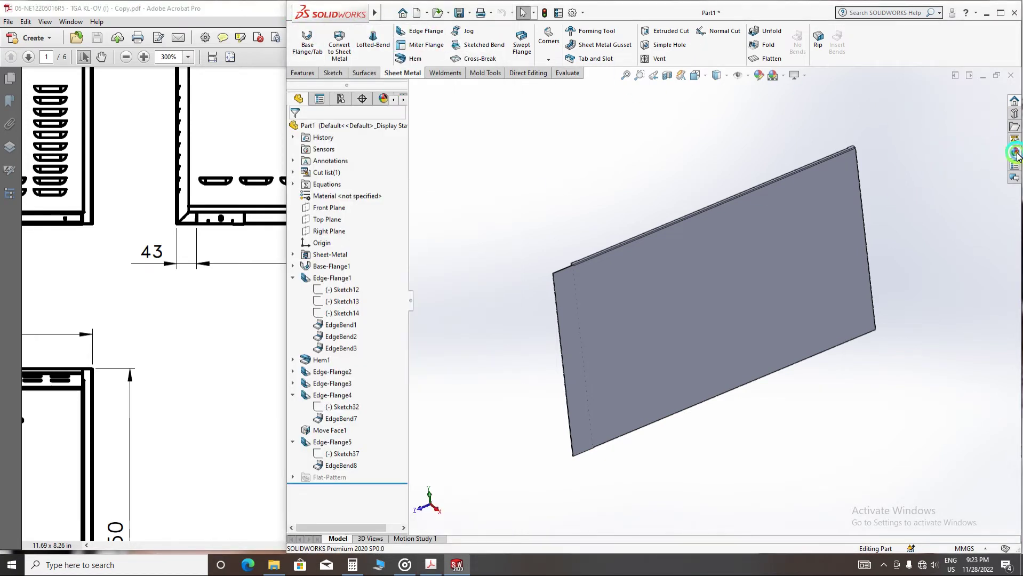
- Maximise SOLIDWORKS and browse the Task Pane's File Explorer and Design Library tabs
click(1016, 154)
click(890, 125)
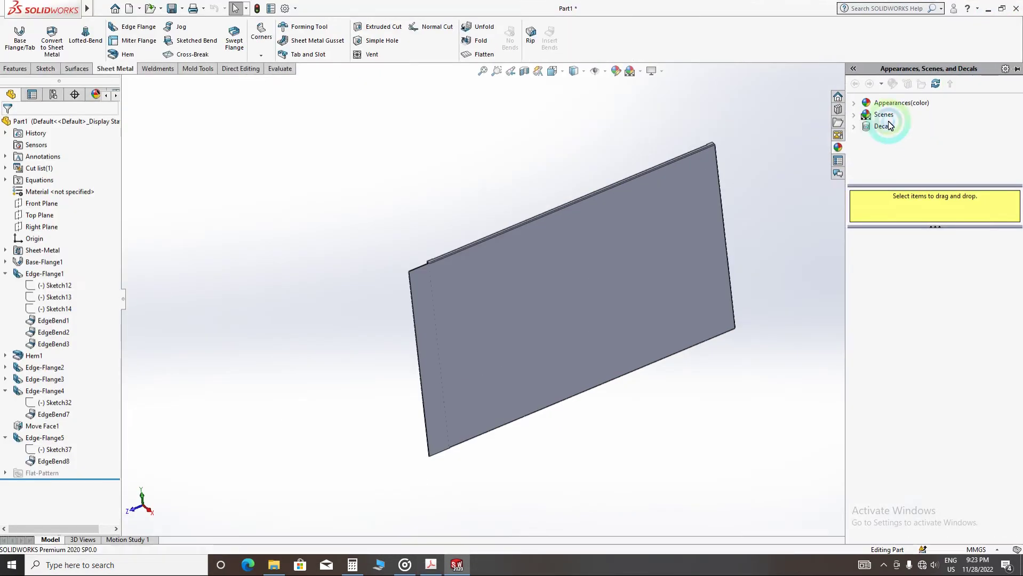
click(837, 123)
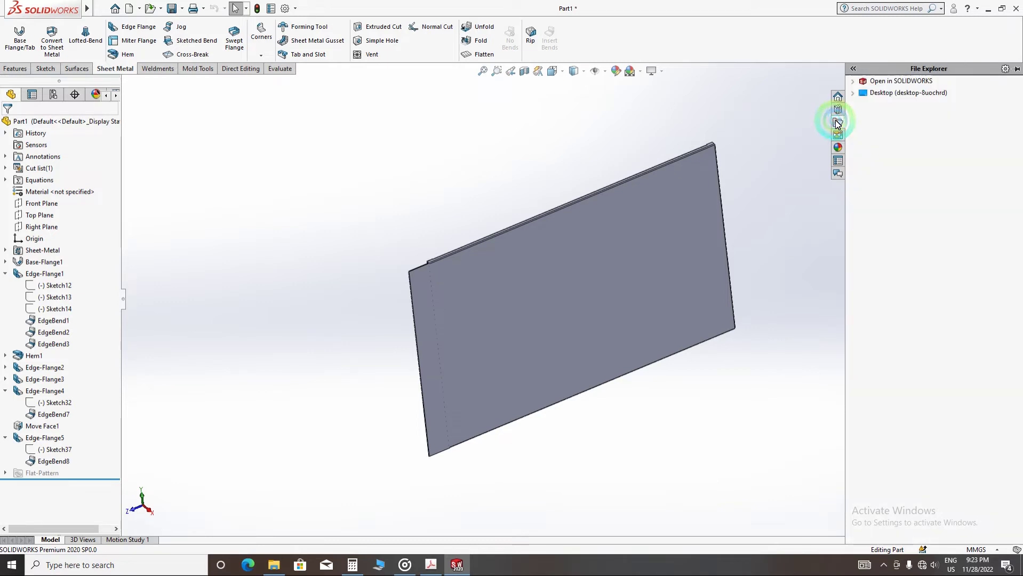
click(839, 110)
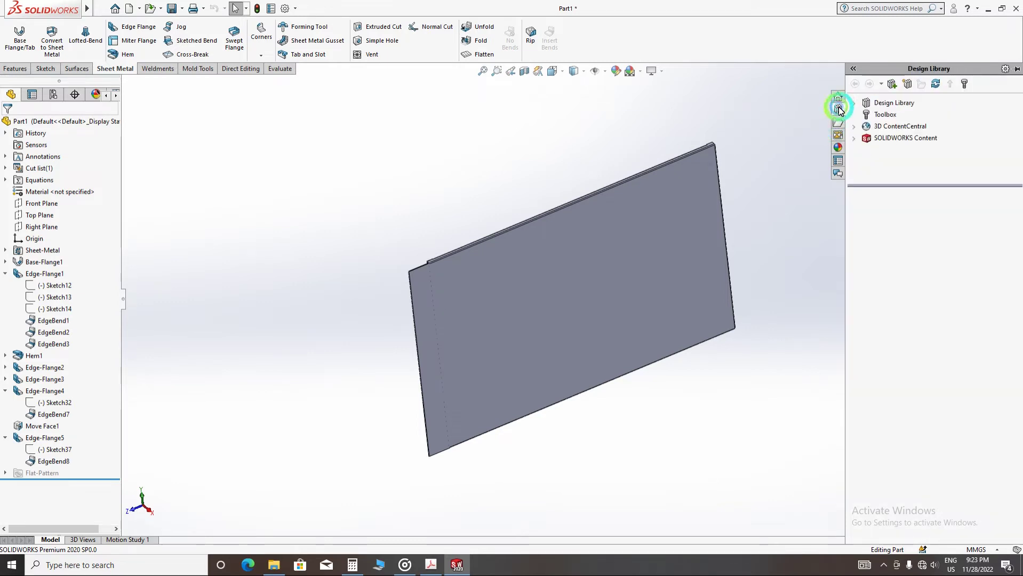
click(867, 115)
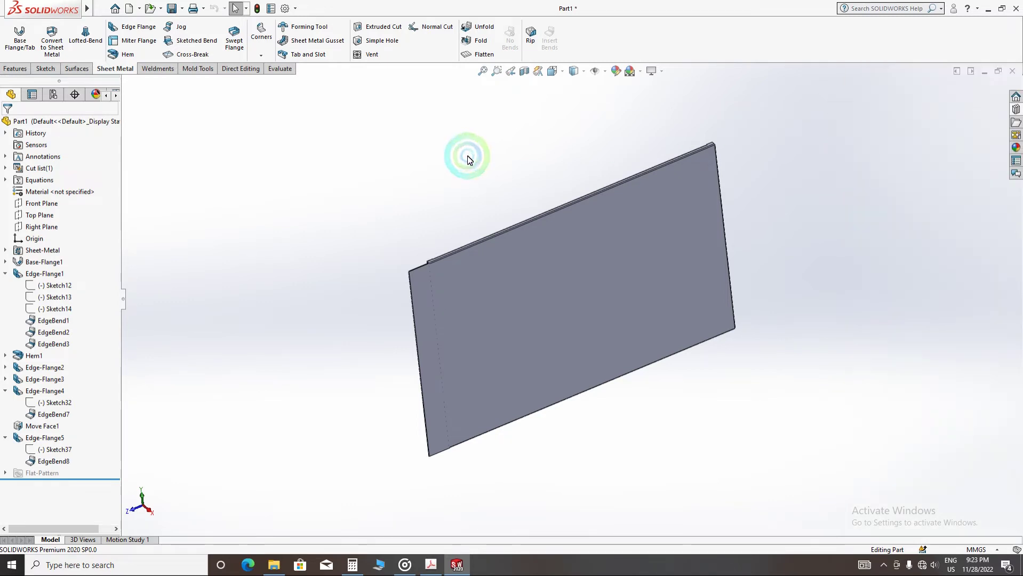
- Save the part with Ctrl+S, going to Redraw practise and creating a new folder there
key(ctrl+s)
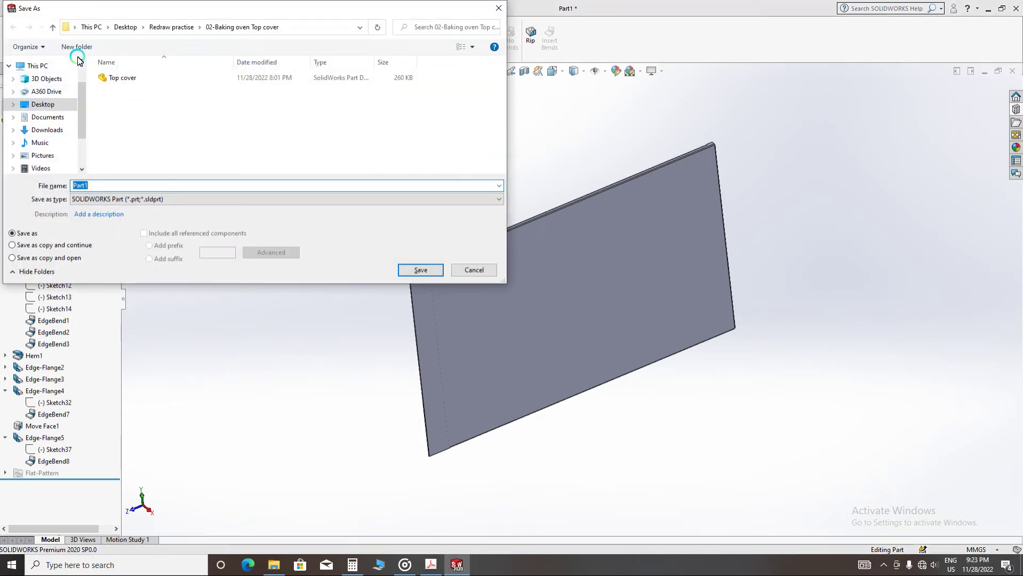
click(177, 28)
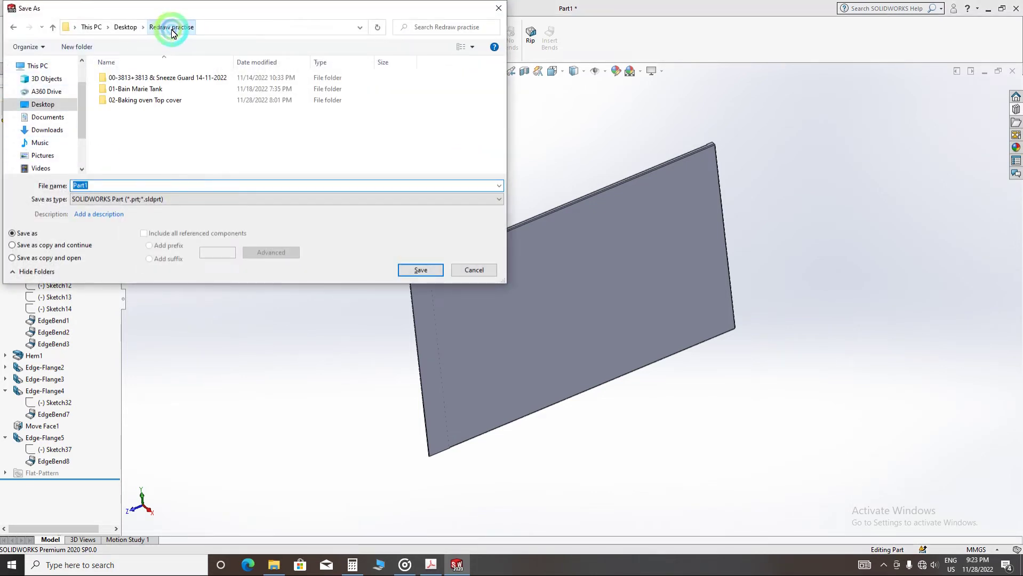
click(77, 46)
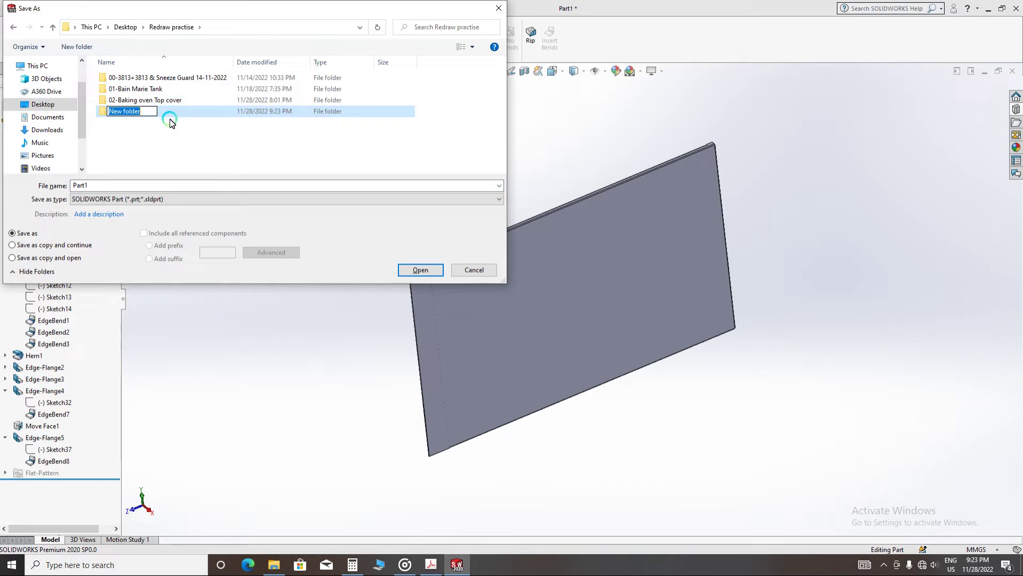
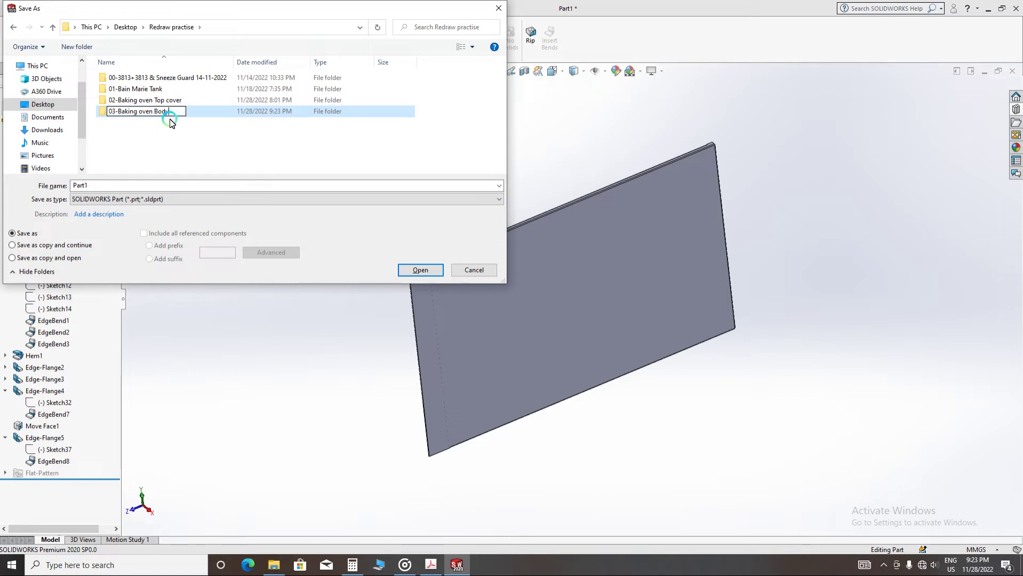
- Open the 03-Baking oven Body folder and save the part there as 'Right panel'
click(195, 114)
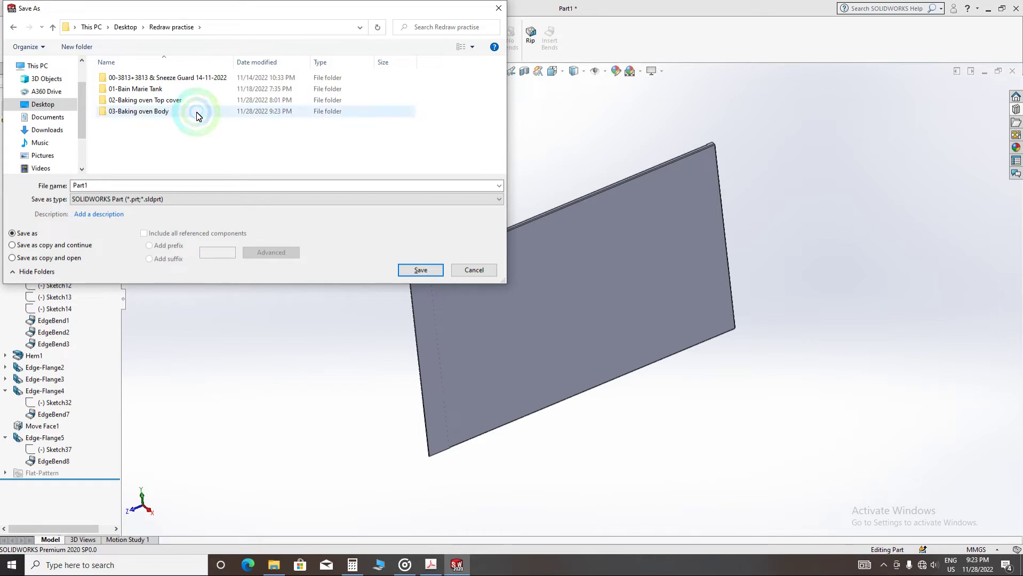
double_click(196, 113)
double_click(110, 184)
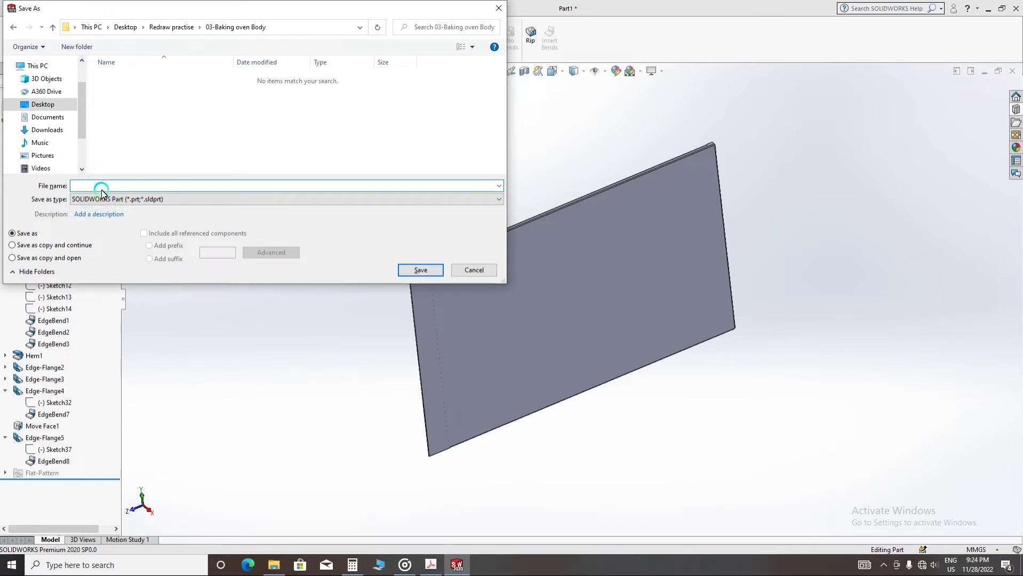
click(418, 269)
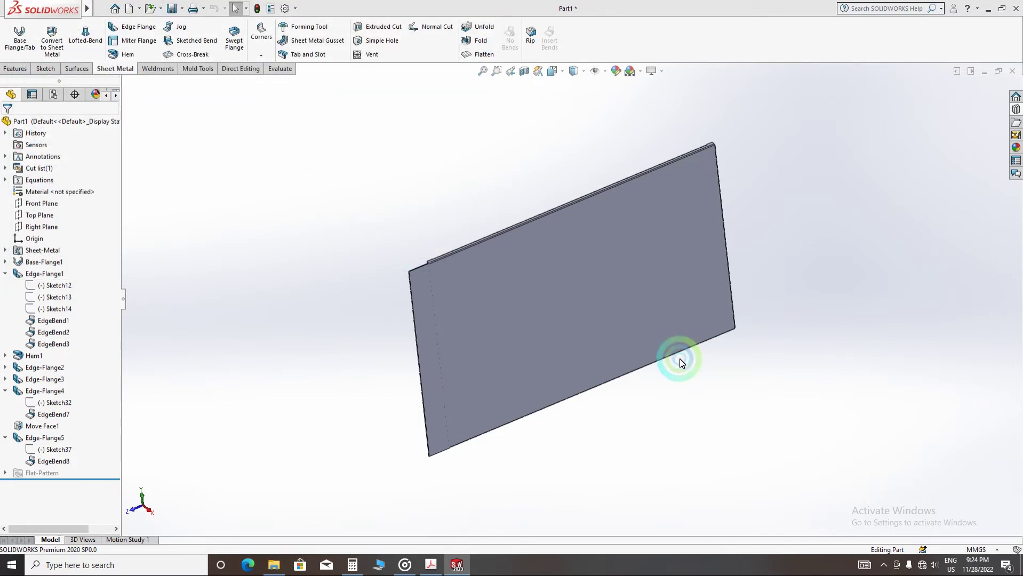
- Browse the Design Library to the forming tools > louvers folder
click(1017, 122)
click(838, 110)
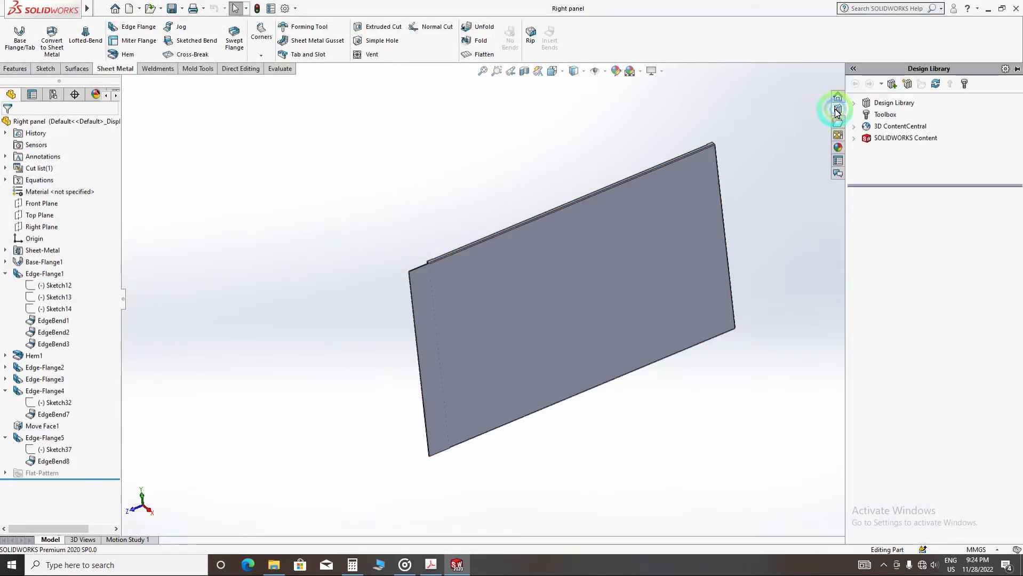
click(875, 104)
click(882, 114)
click(876, 105)
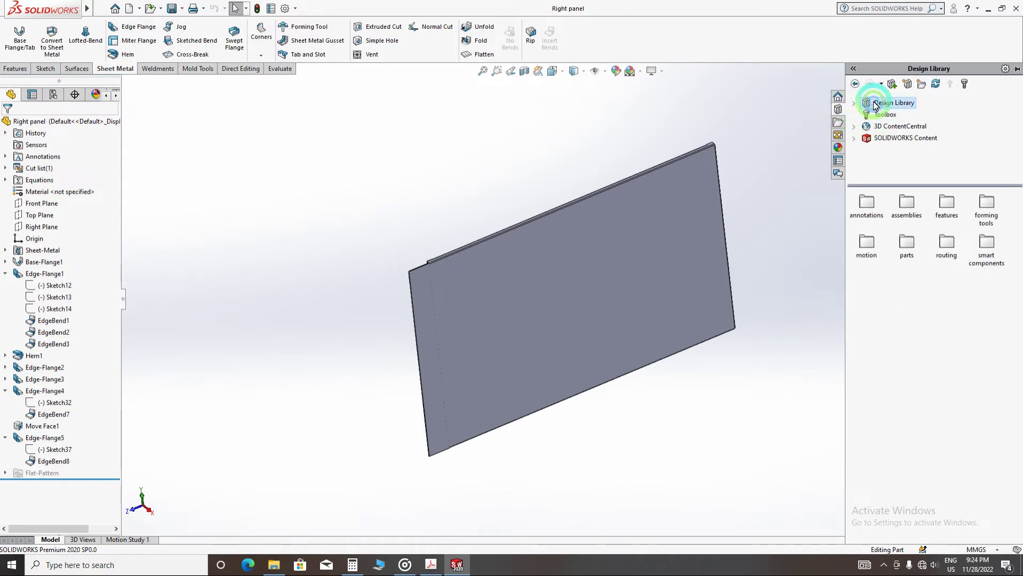
click(939, 164)
double_click(991, 210)
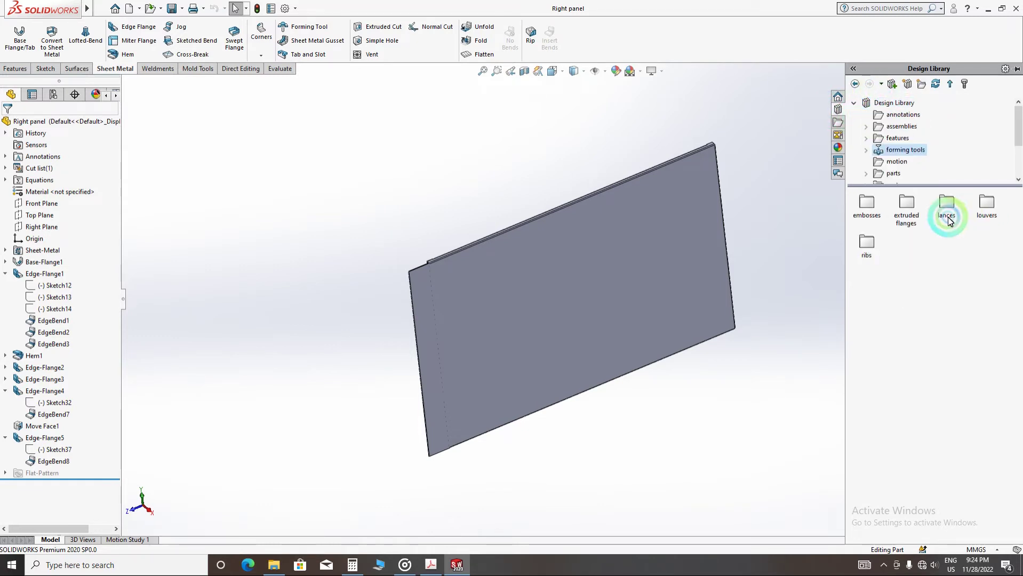
click(532, 130)
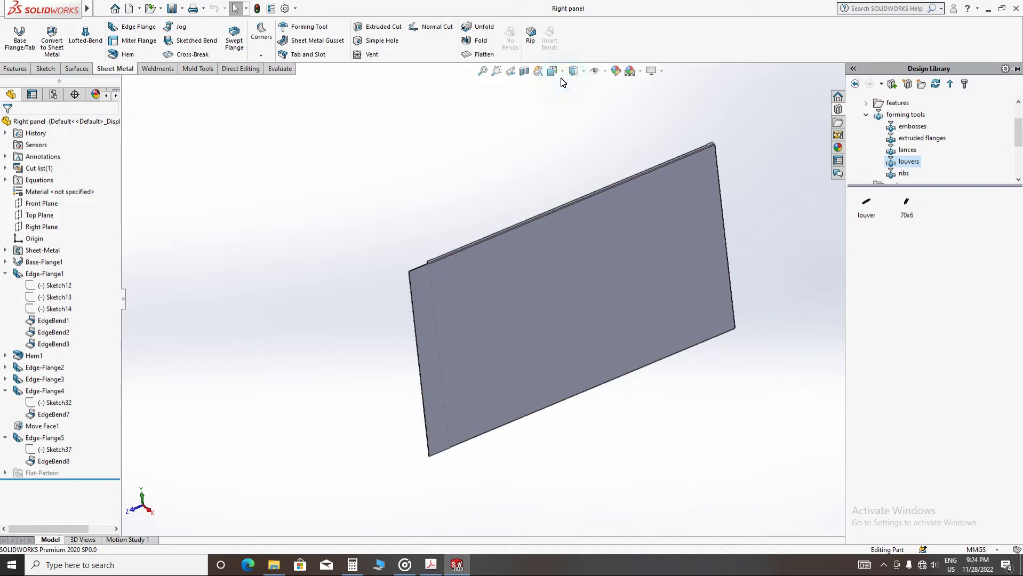
- Turn the panel to the face-on Right view and bring the Design Library back
click(555, 71)
click(581, 112)
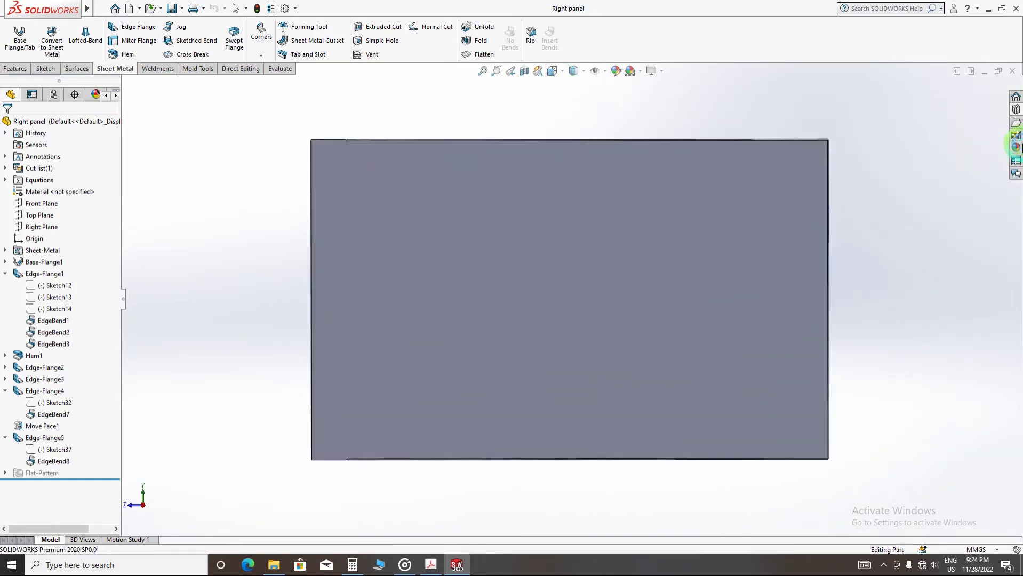
click(1016, 110)
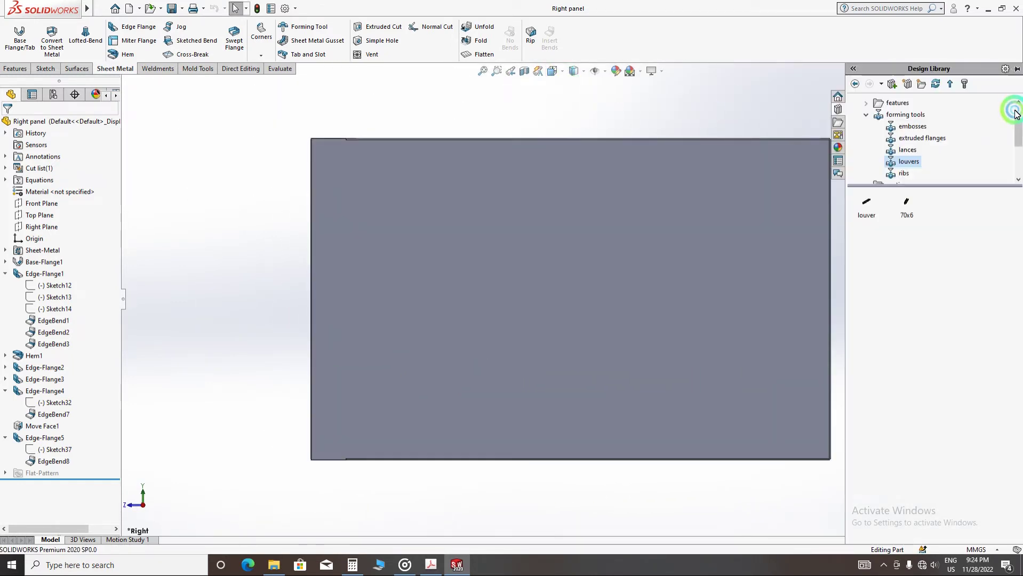
- Drop a louver on the lower-left panel face, try 45° rotation, flip the tool, and set rotation to 270°
drag(910, 201, 382, 398)
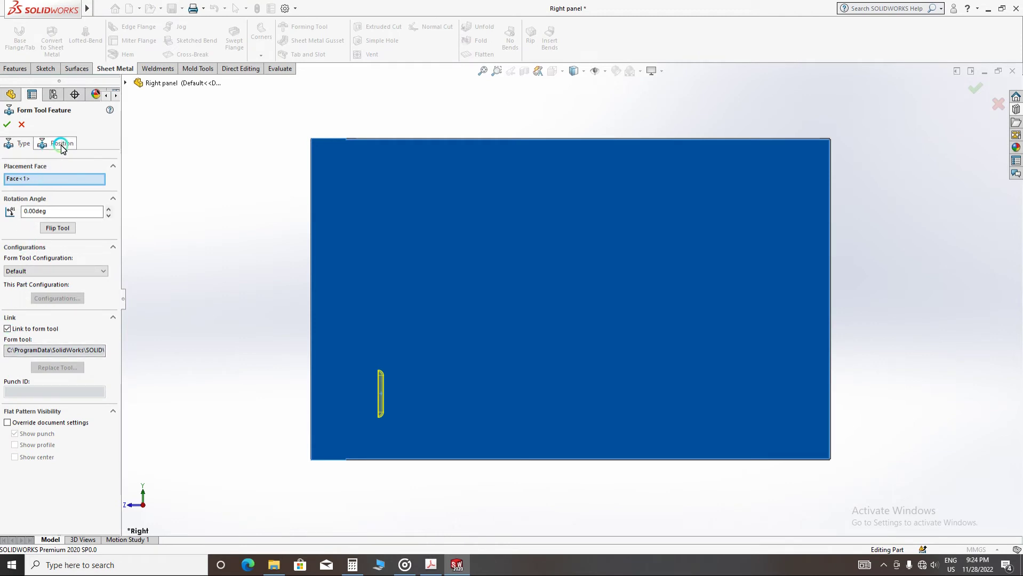
click(63, 214)
click(8, 213)
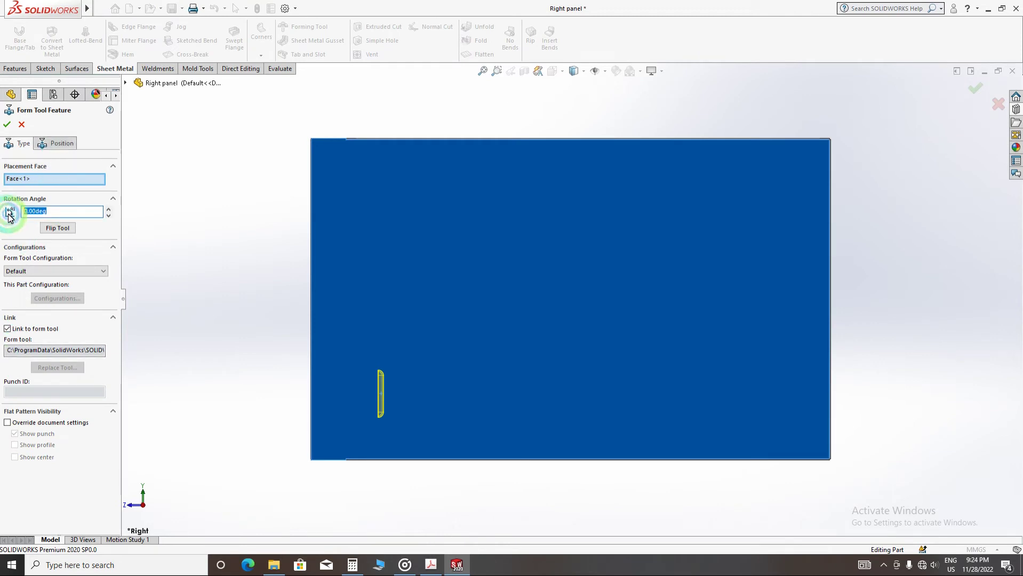
text(45)
key(Return)
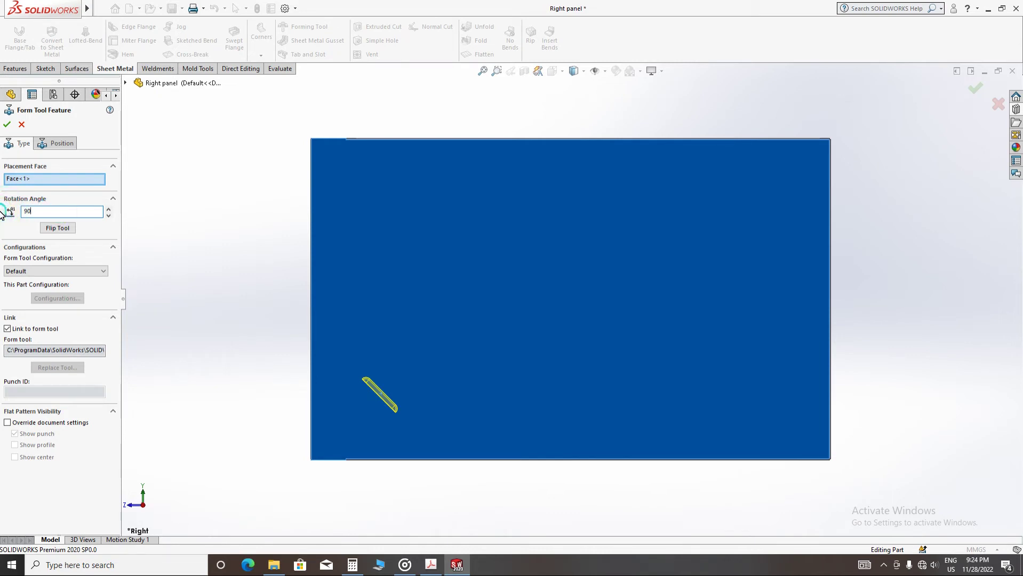
click(55, 231)
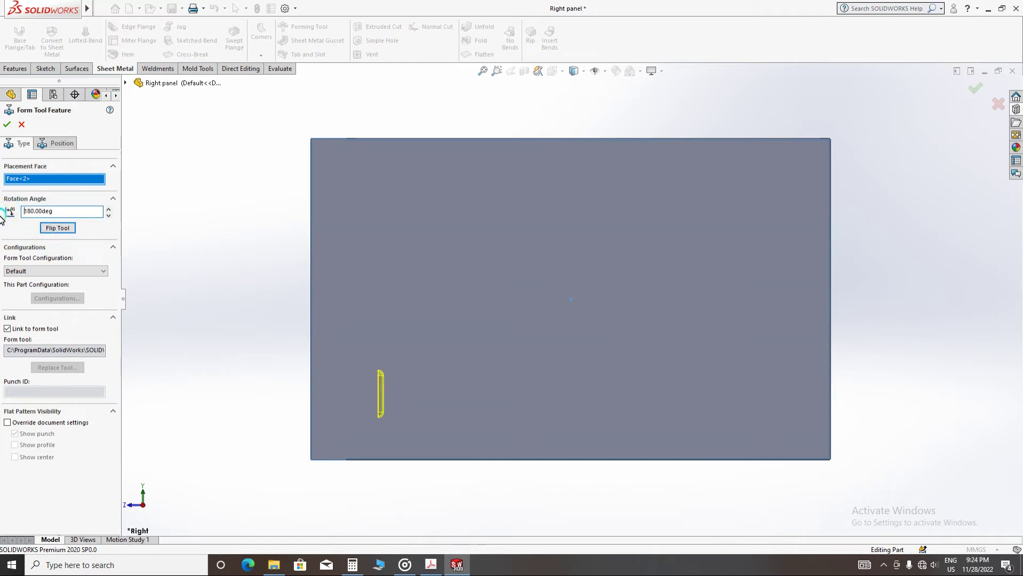
drag(77, 212, 1, 220)
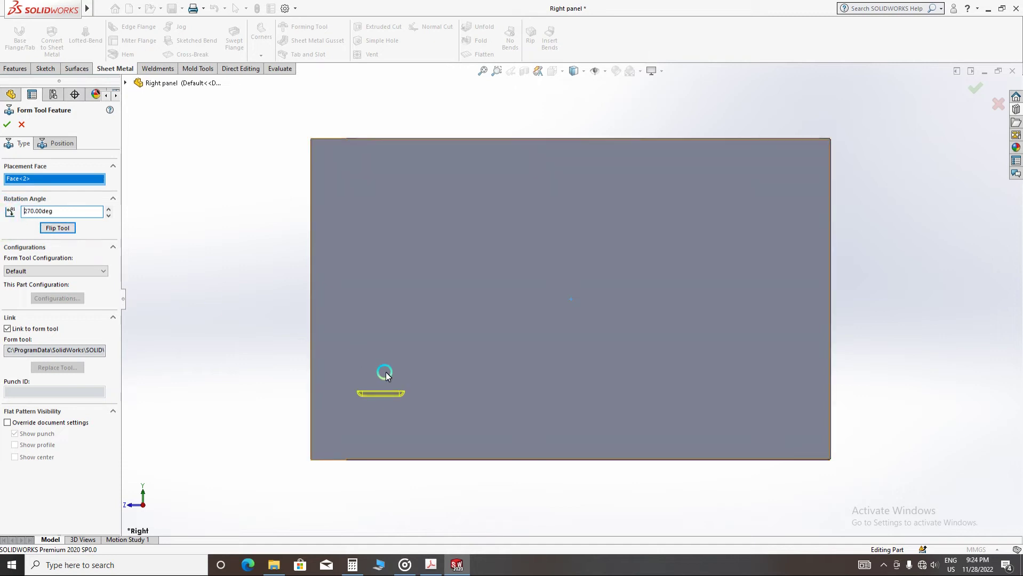
scroll(376, 412, down, 3)
scroll(333, 385, up, 3)
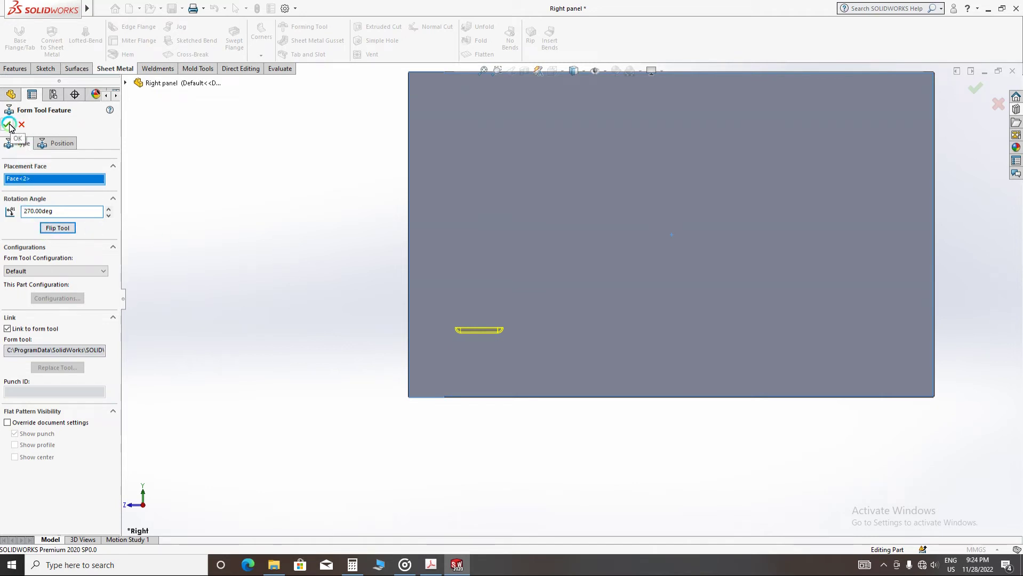
- Add a sketch point at the louver centre and dimension it 100 mm from the panel's left edge
click(60, 144)
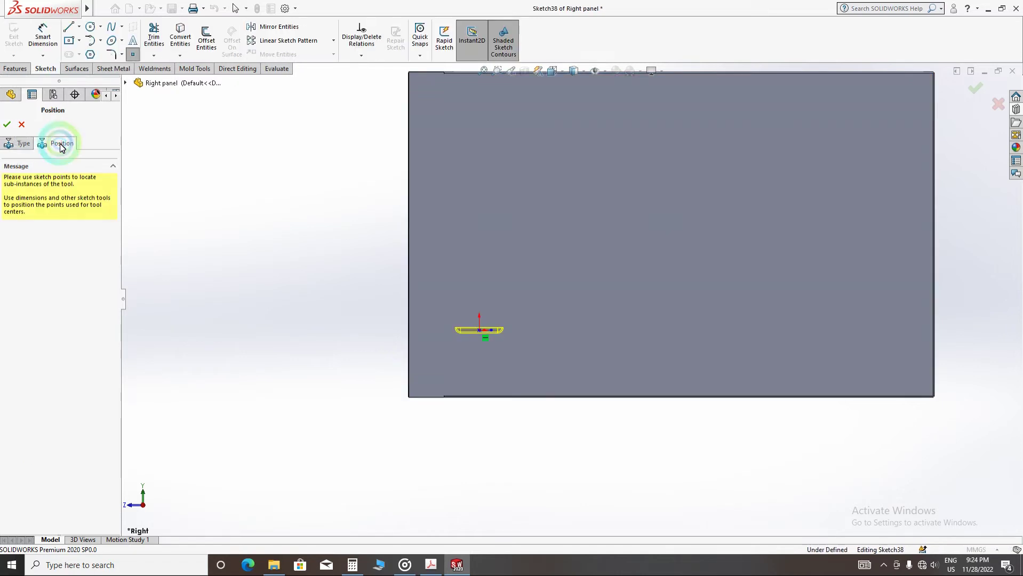
scroll(458, 336, down, 5)
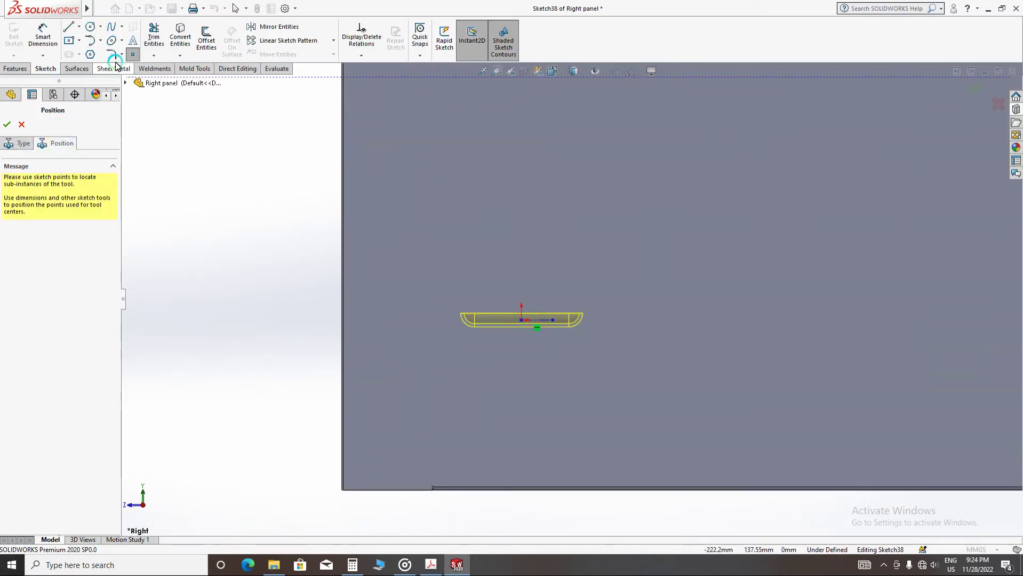
click(521, 320)
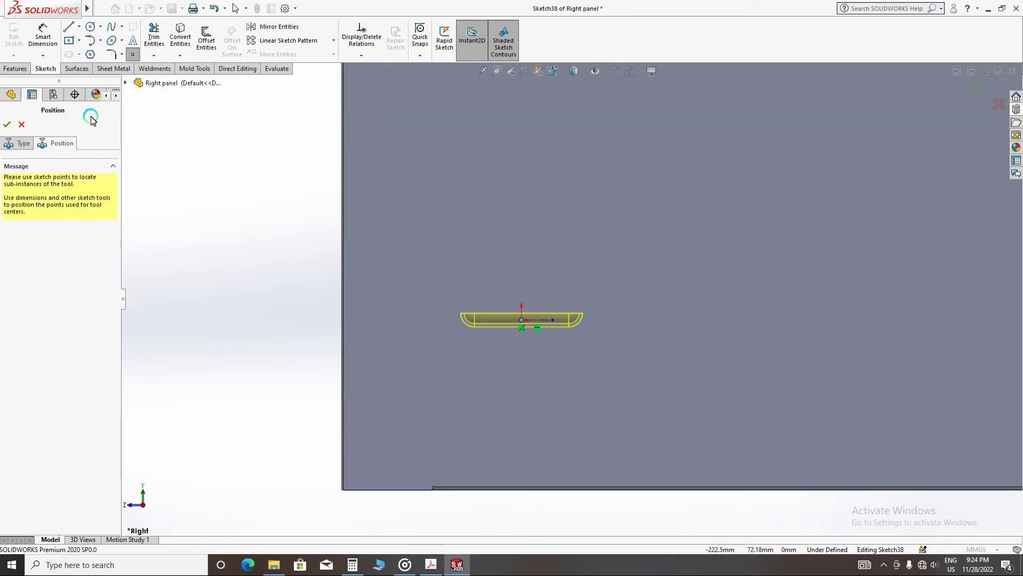
click(43, 36)
click(533, 321)
click(521, 320)
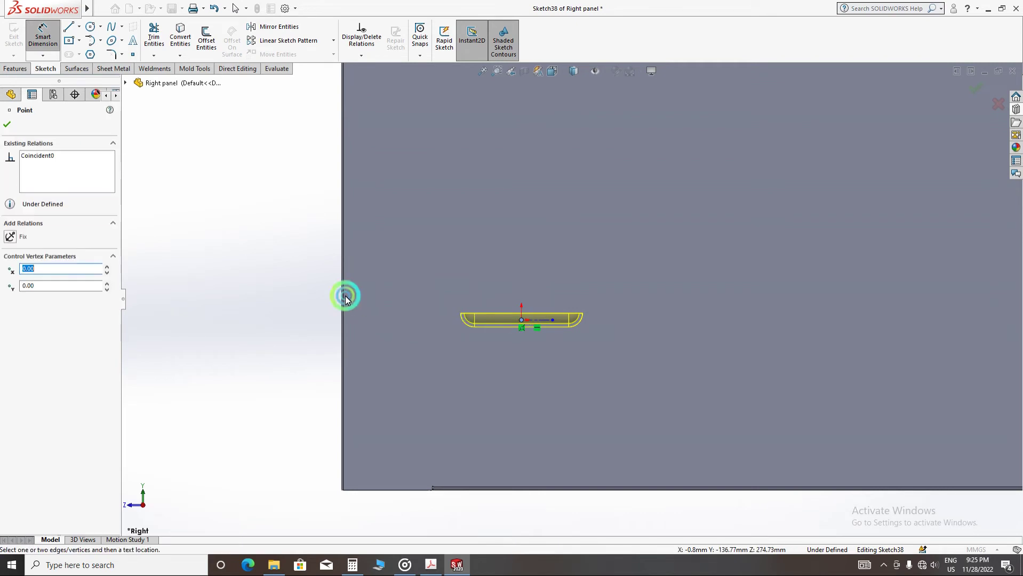
click(342, 291)
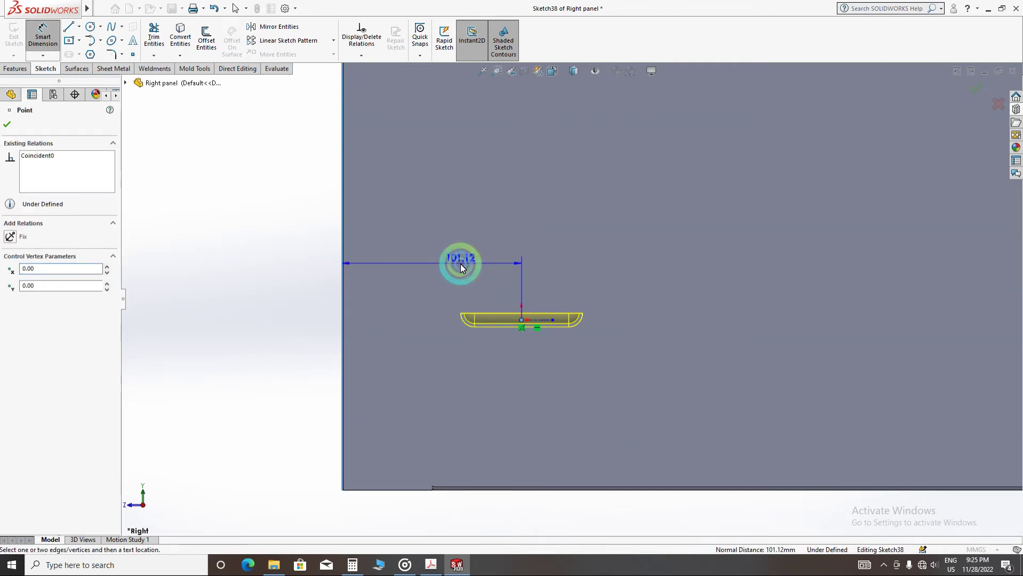
click(460, 264)
text(10)
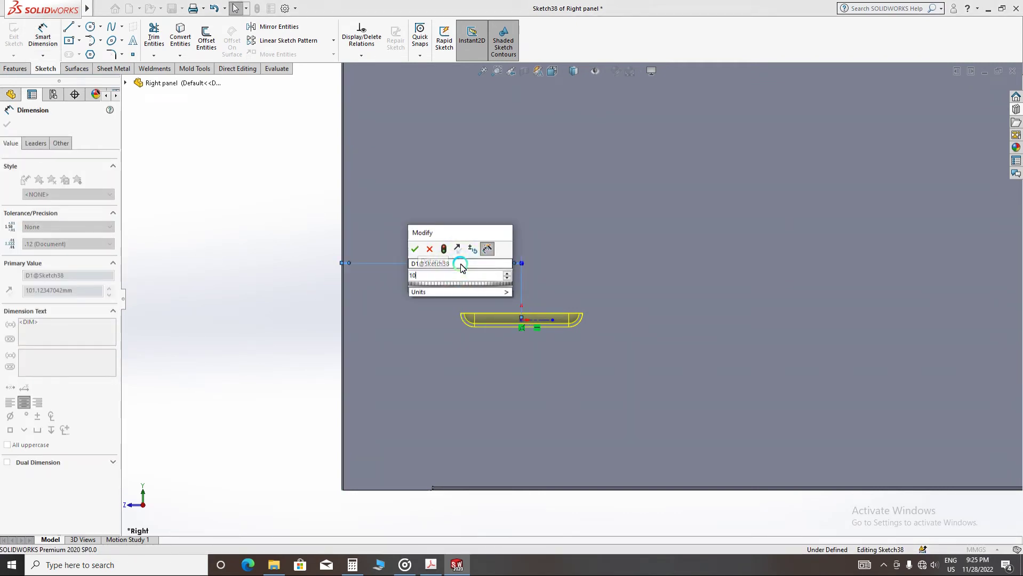
text(0)
key(Return)
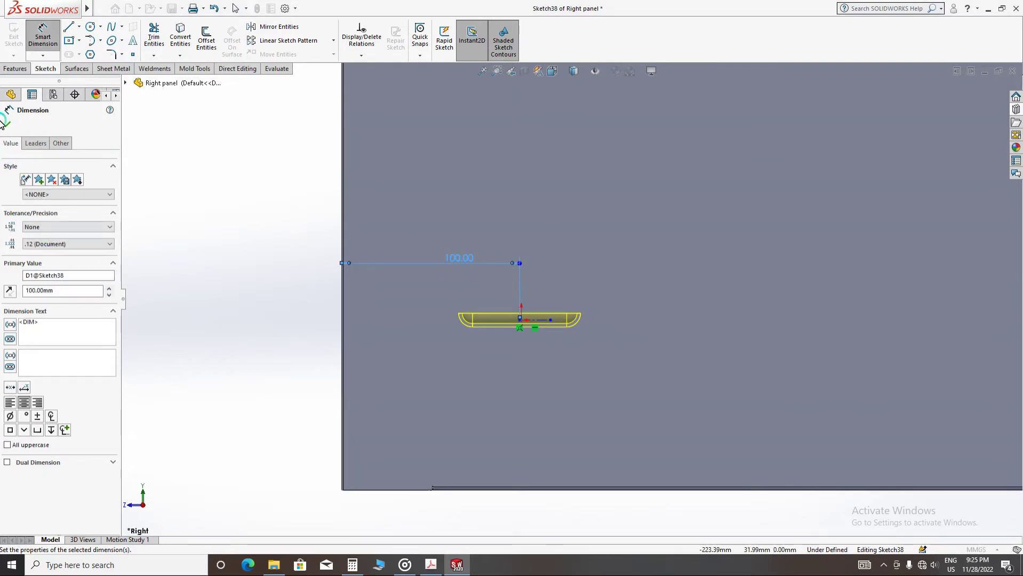
- Finish dimensioning, accept the louver, and dismiss the overlapping form tool error
click(24, 127)
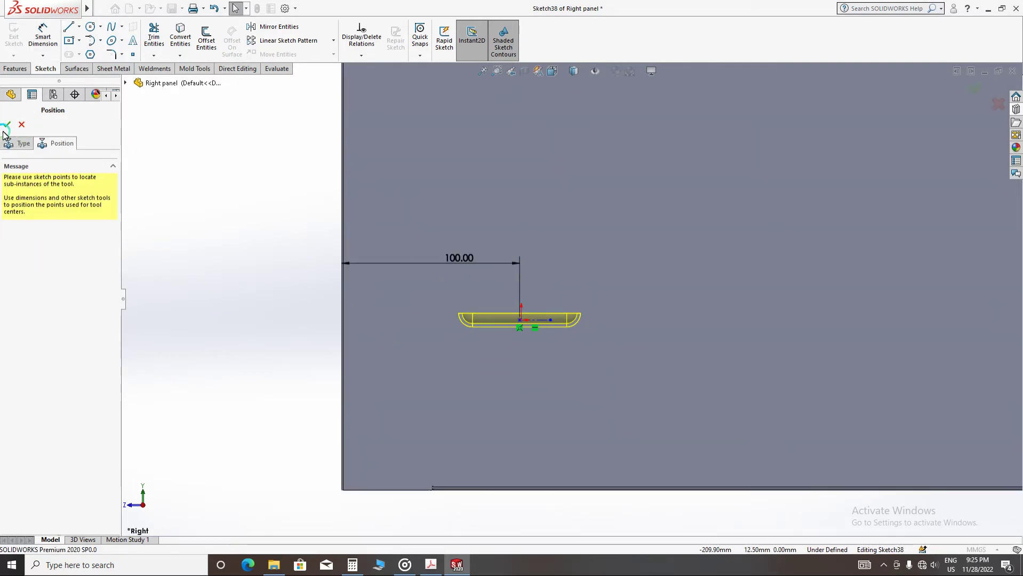
click(7, 126)
click(532, 322)
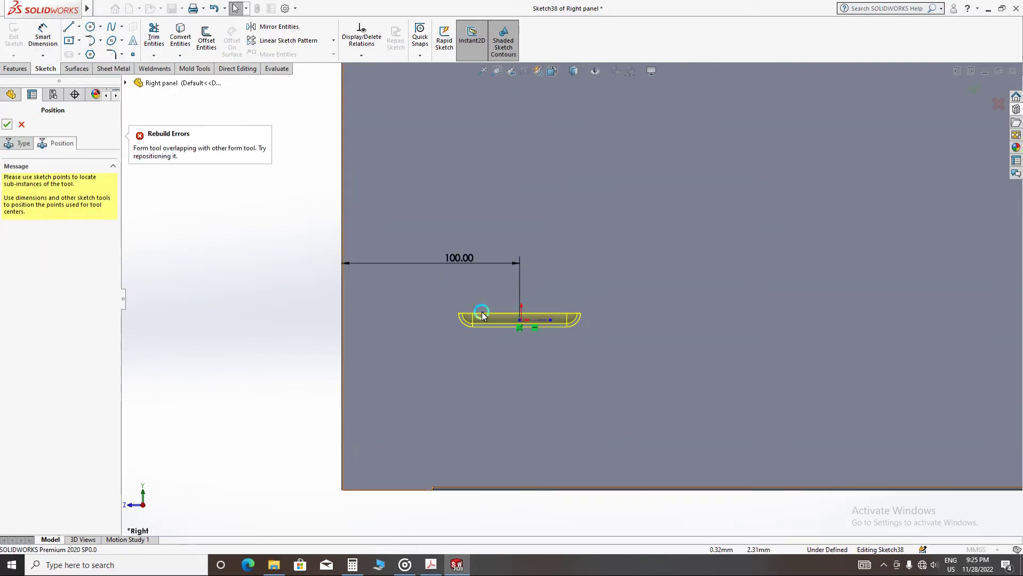
click(167, 159)
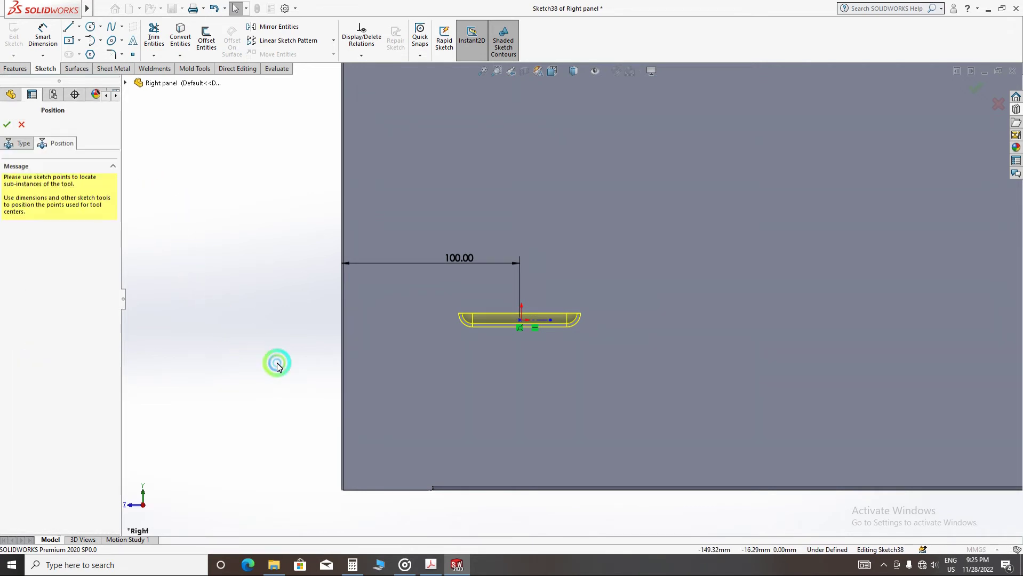
click(497, 346)
- Orbit the panel and change the louver's edge distance from 100 to 120 mm
middle_drag(547, 346, 656, 410)
middle_drag(675, 454, 755, 427)
scroll(655, 376, down, 5)
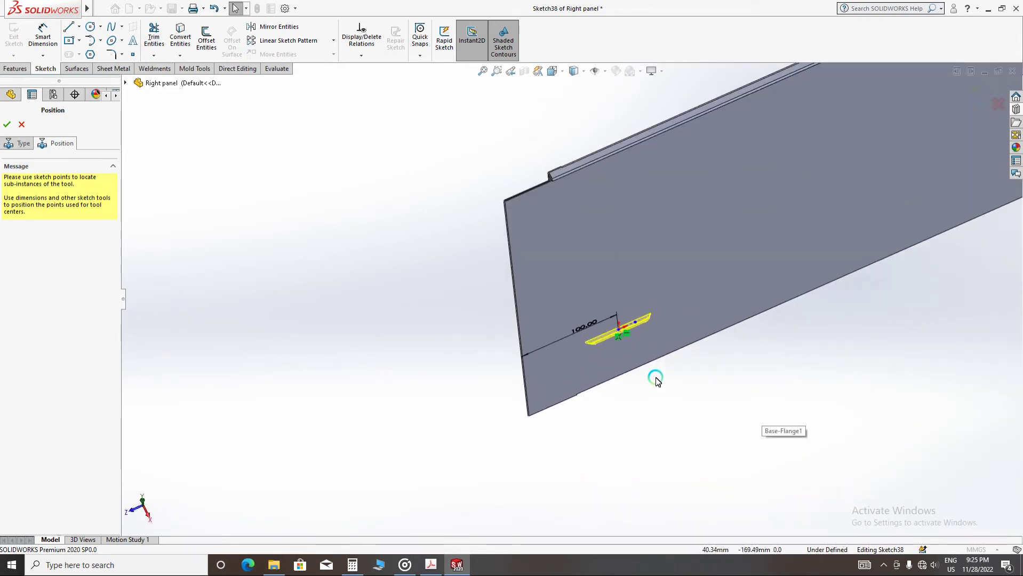
click(564, 319)
double_click(565, 319)
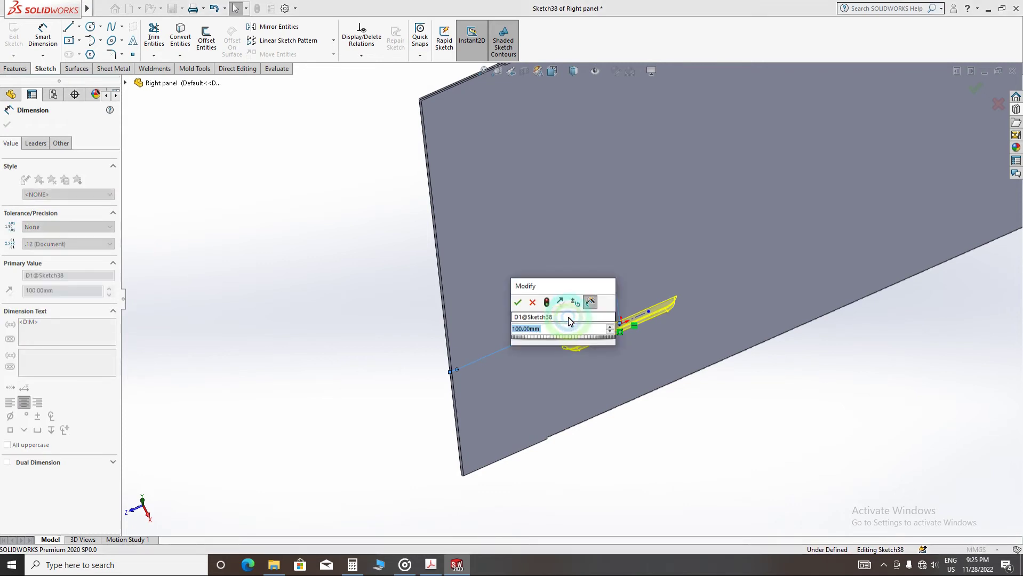
text(120)
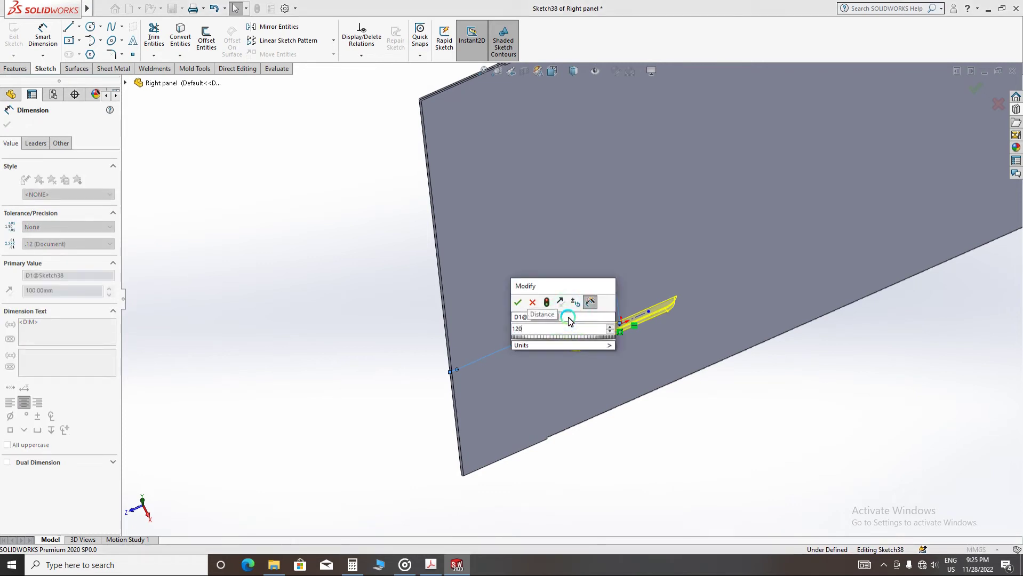
text(.)
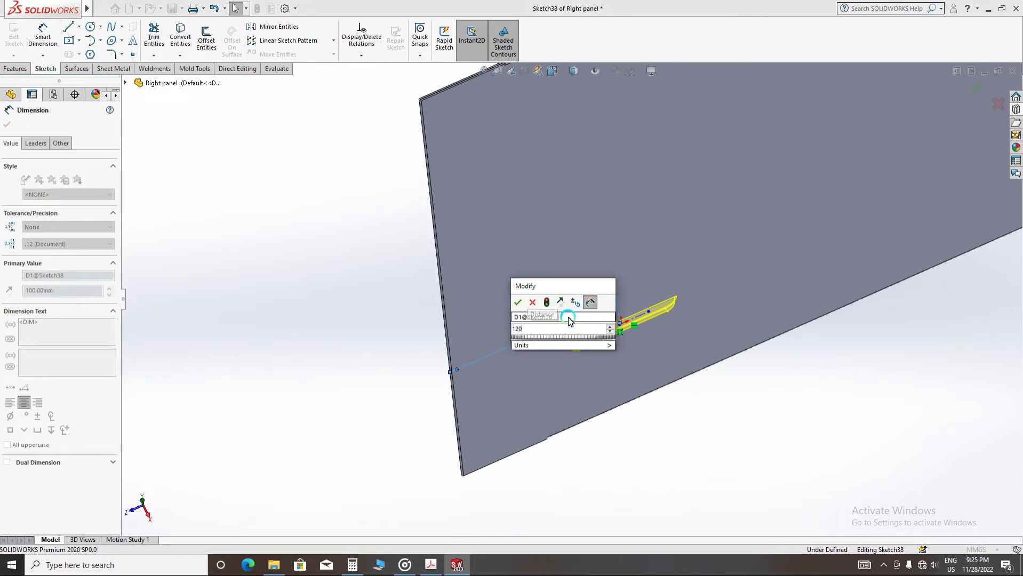
key(Return)
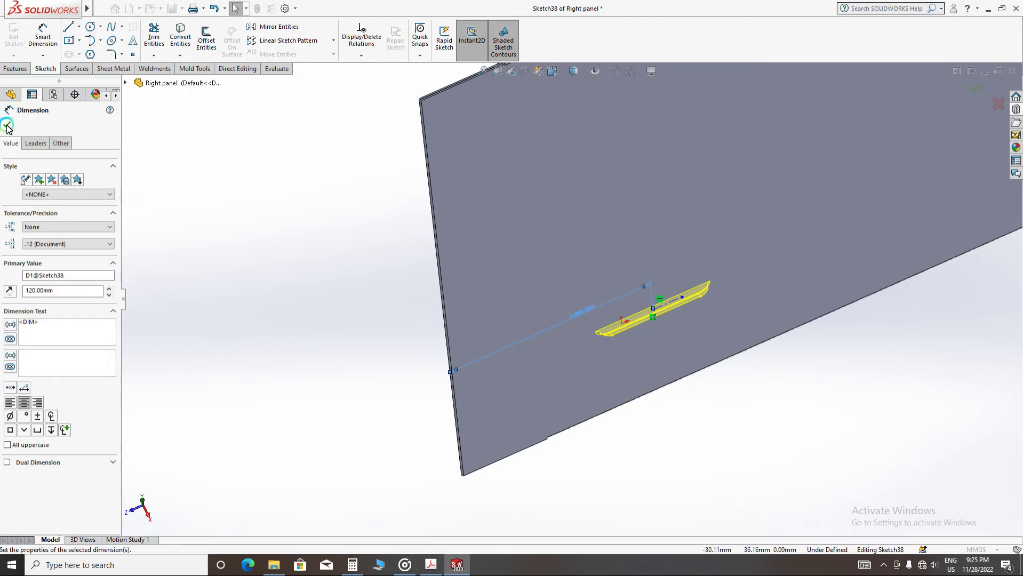
- Confirm the 120 mm position and try accepting the louver placement again
click(7, 127)
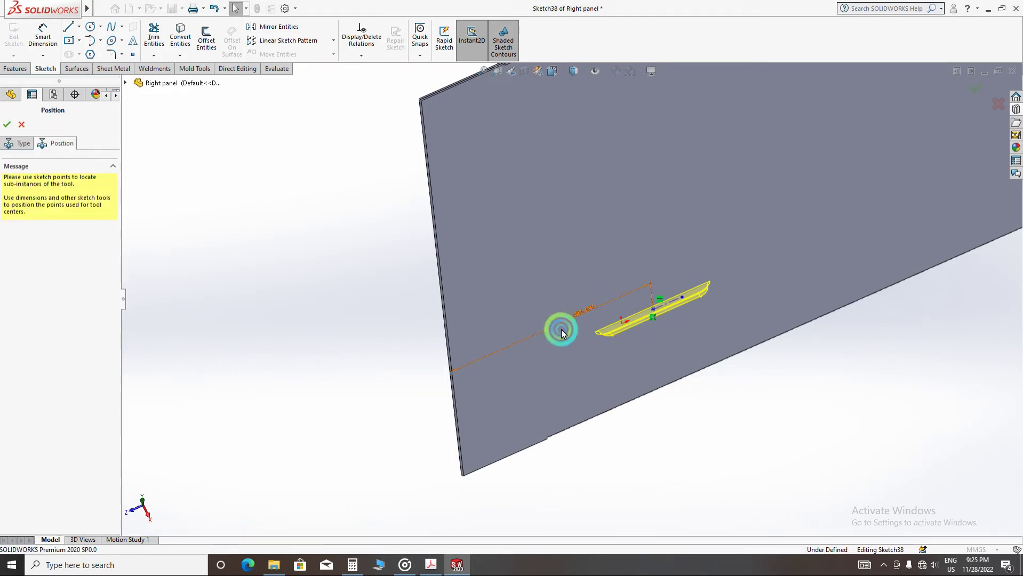
click(12, 125)
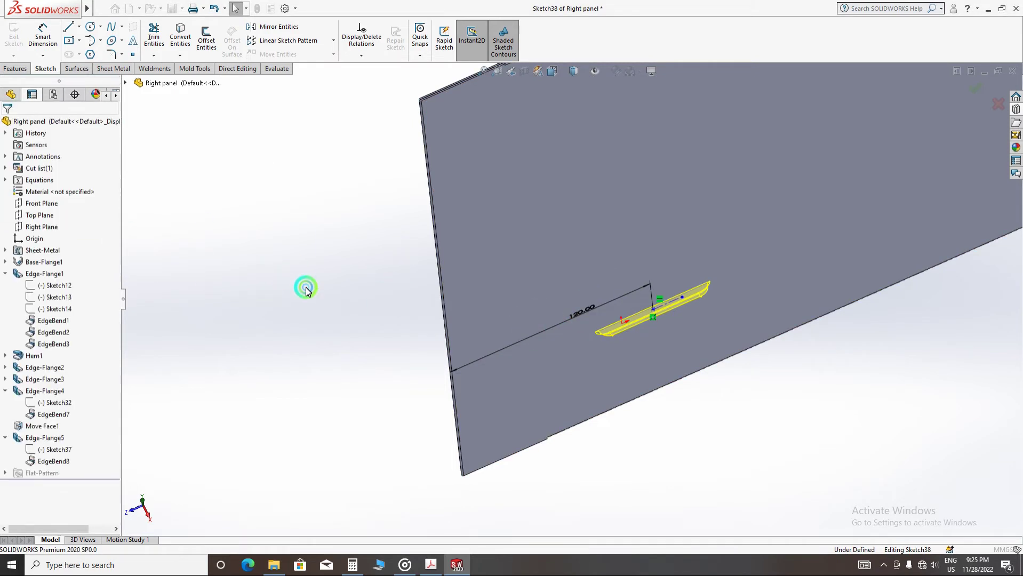
middle_drag(561, 359, 523, 240)
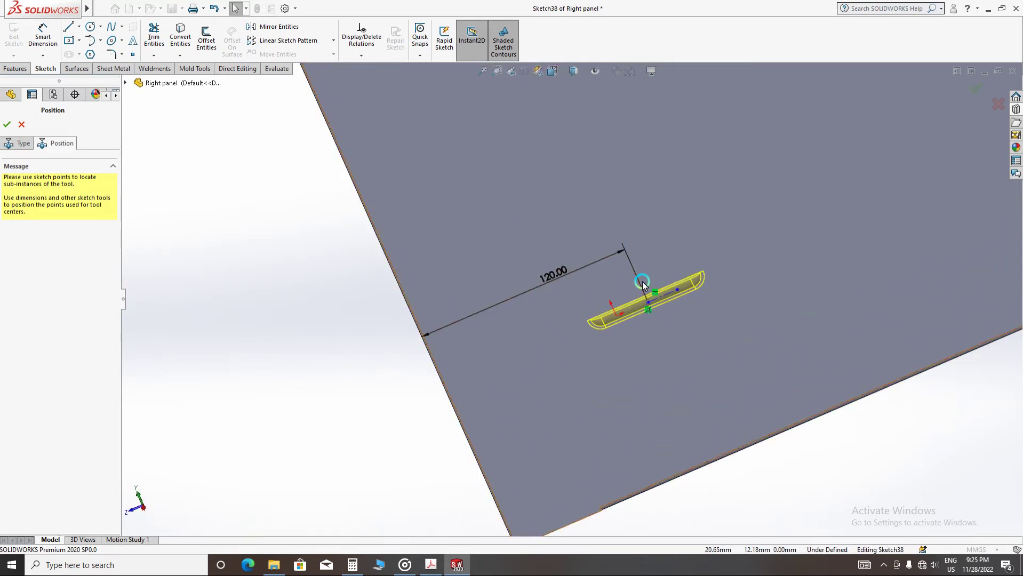
scroll(612, 342, down, 5)
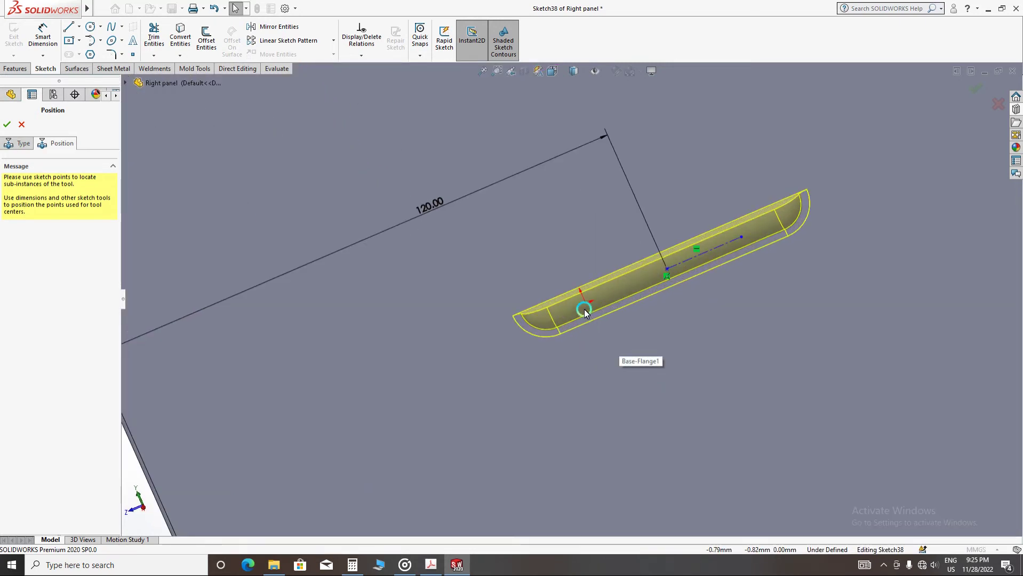
scroll(585, 312, up, 4)
click(16, 124)
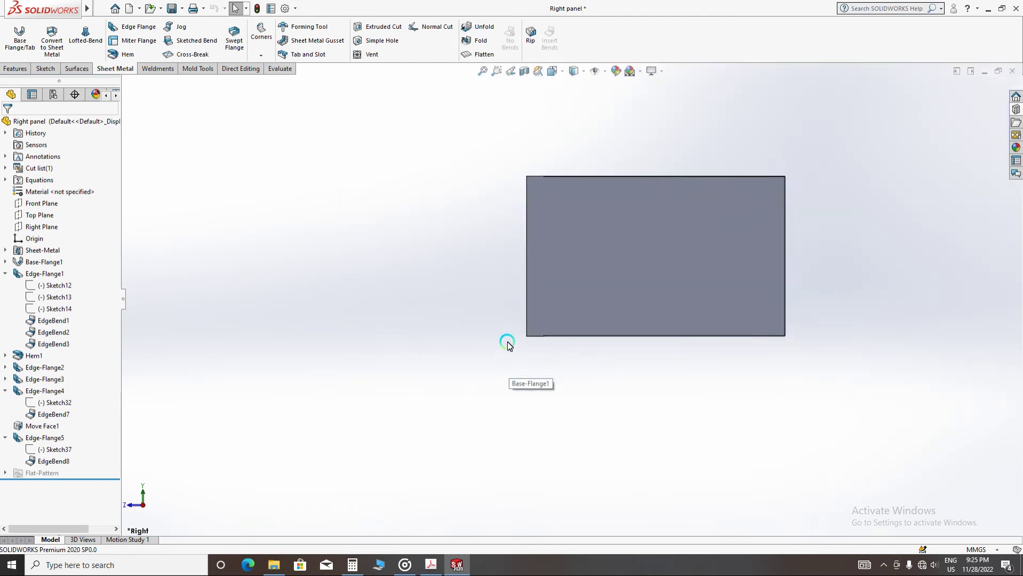
- Drag the 70x61 louver tool onto the panel face, accept it, and orbit to inspect it
scroll(651, 250, down, 3)
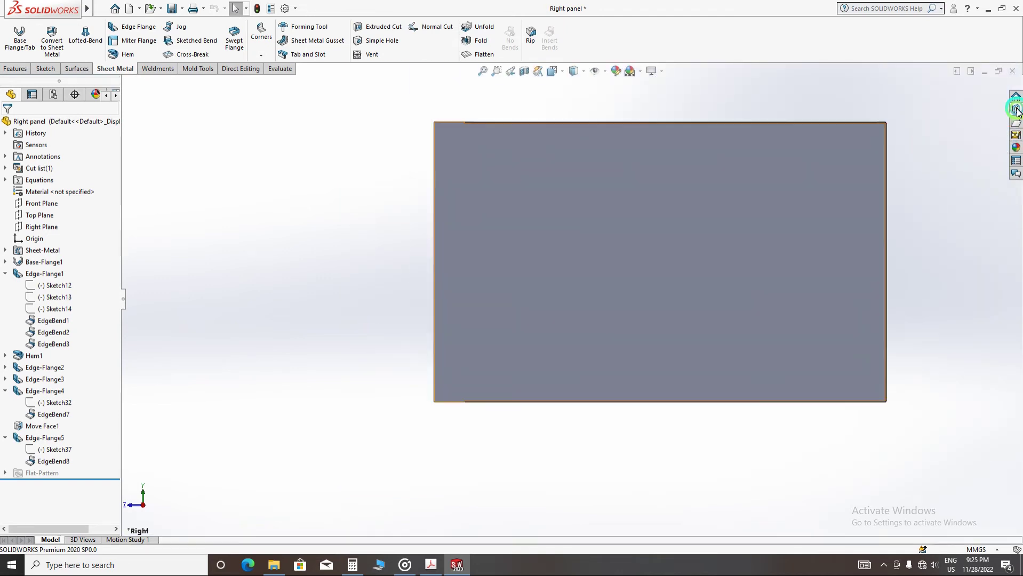
click(1018, 111)
click(971, 179)
drag(909, 210, 543, 336)
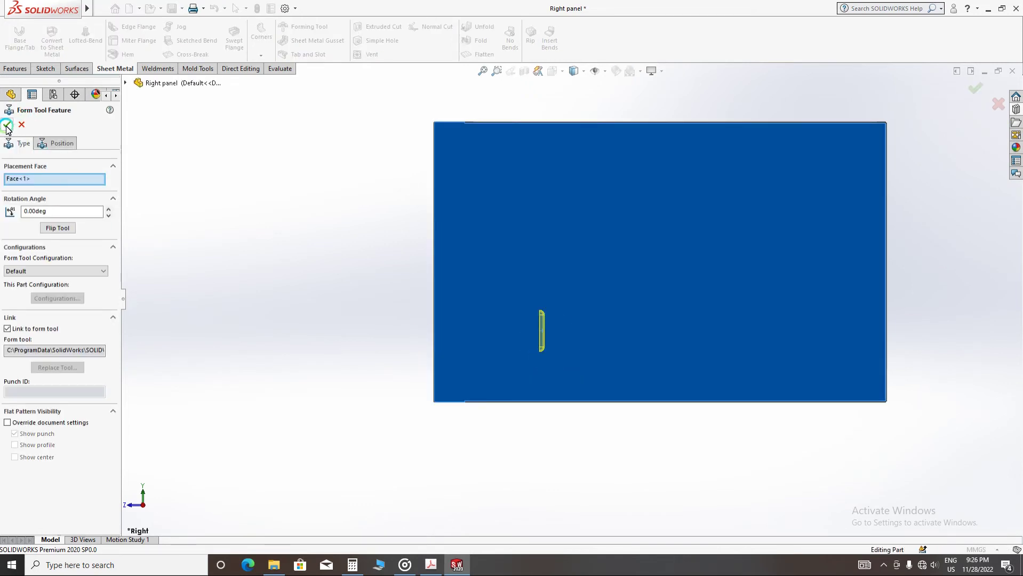
click(7, 125)
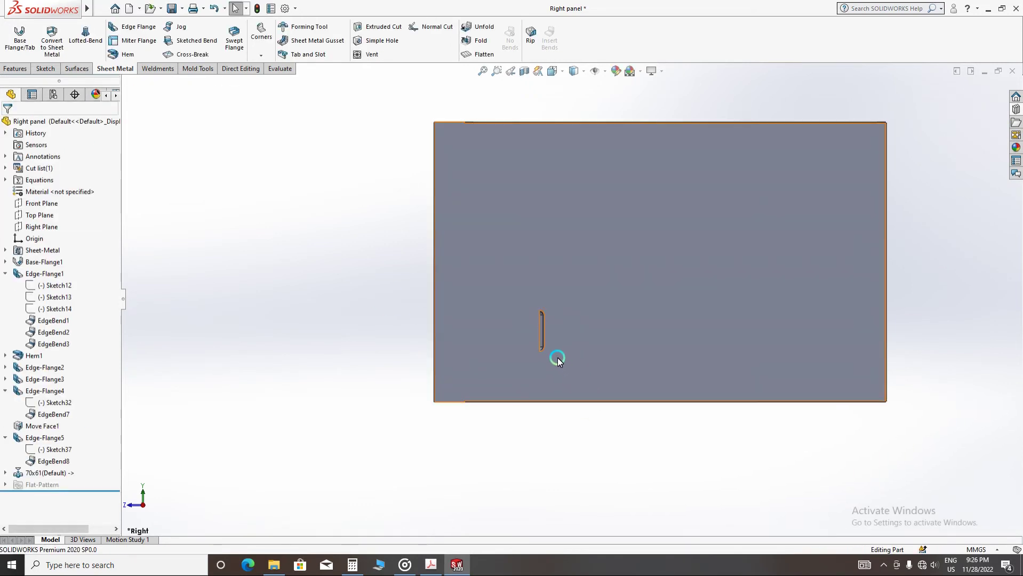
middle_drag(569, 325, 616, 368)
scroll(578, 360, down, 3)
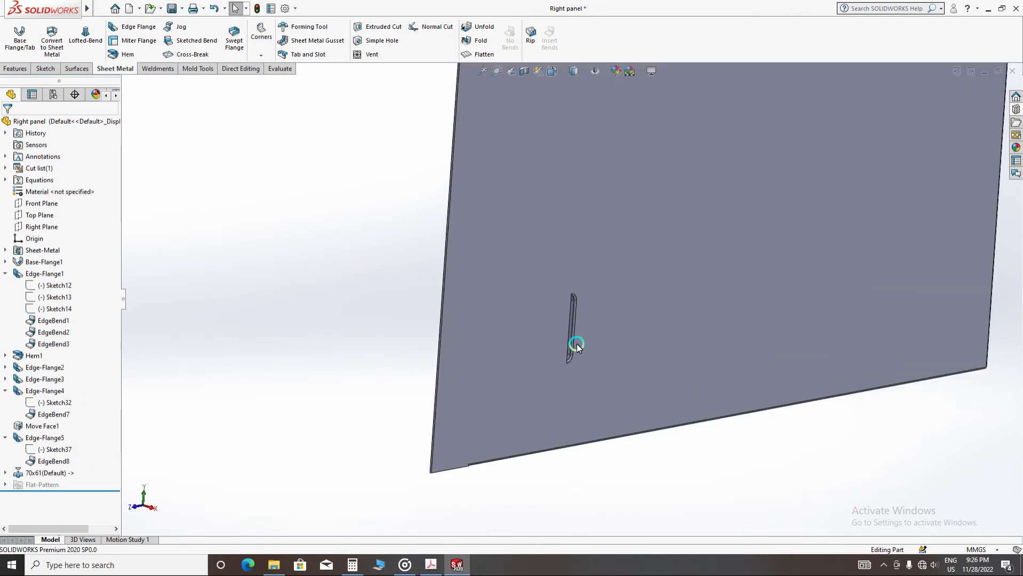
scroll(576, 346, down, 5)
middle_drag(584, 309, 548, 293)
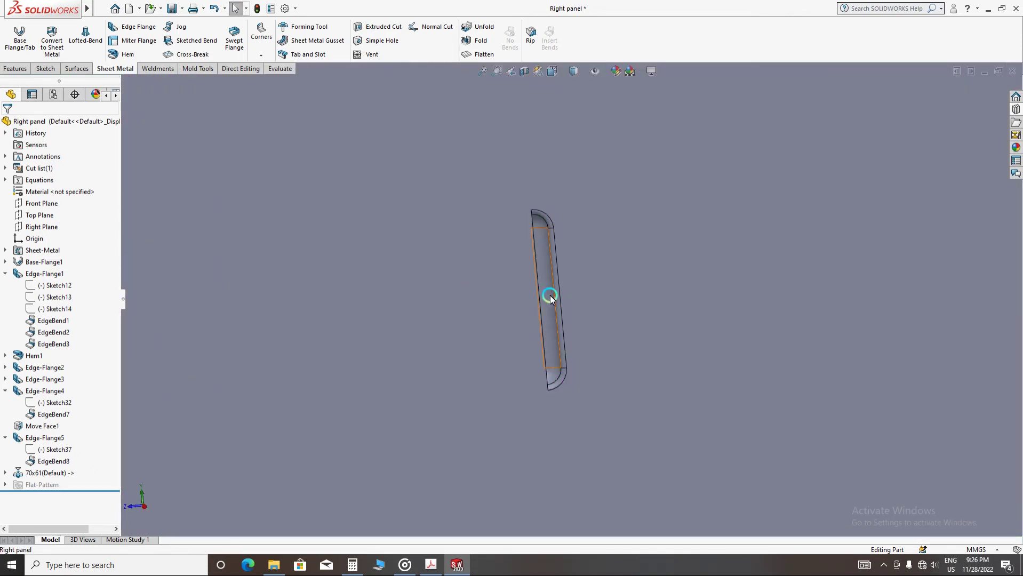
- Expand the 70x61 feature and open its positioning sketch, leaving it unchanged
scroll(548, 292, up, 5)
scroll(561, 313, up, 2)
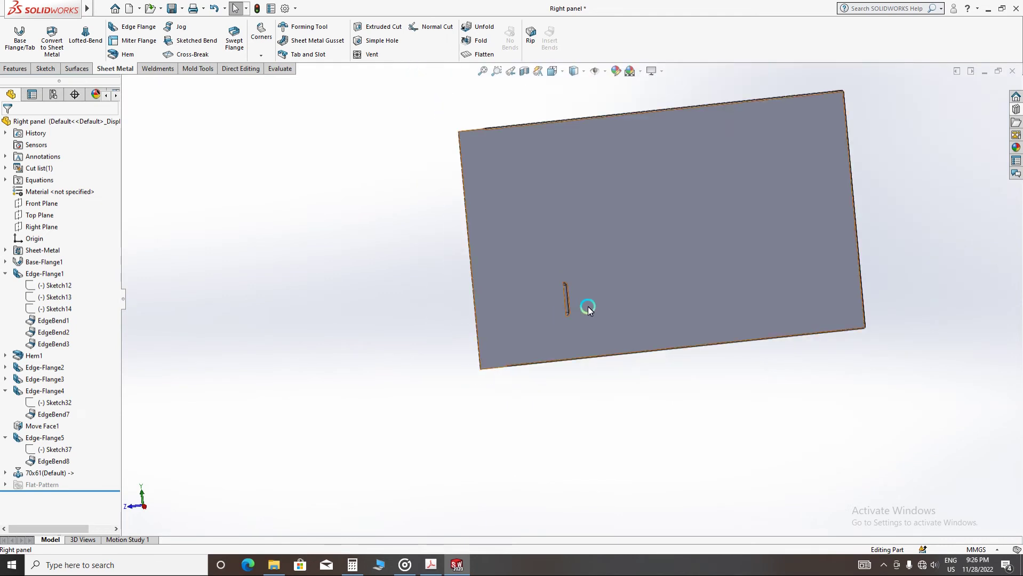
click(5, 473)
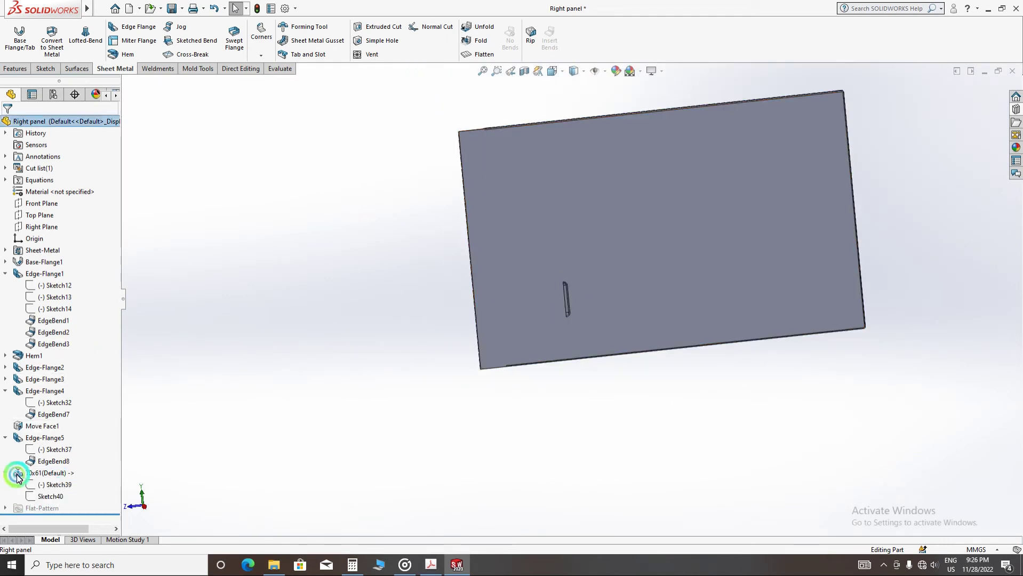
click(55, 485)
click(59, 453)
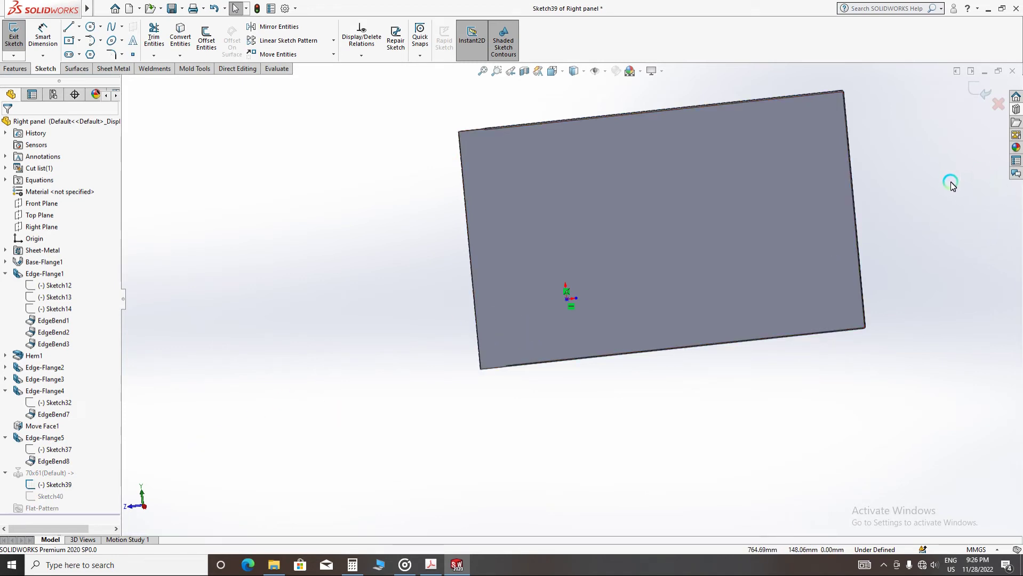
click(979, 92)
- Edit the 70x61 louver feature and set its rotation angle to 270°
click(48, 473)
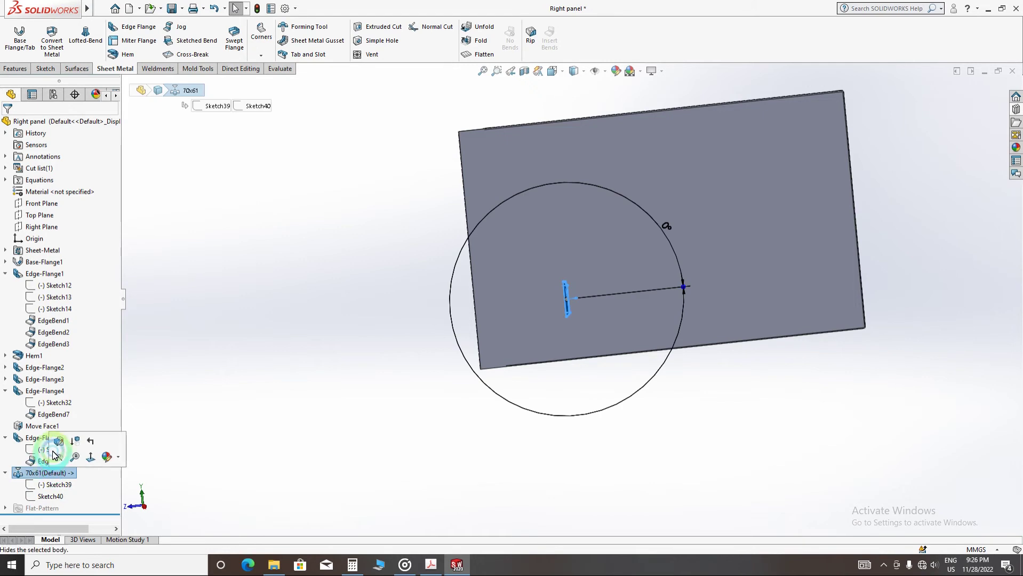
click(74, 435)
click(484, 307)
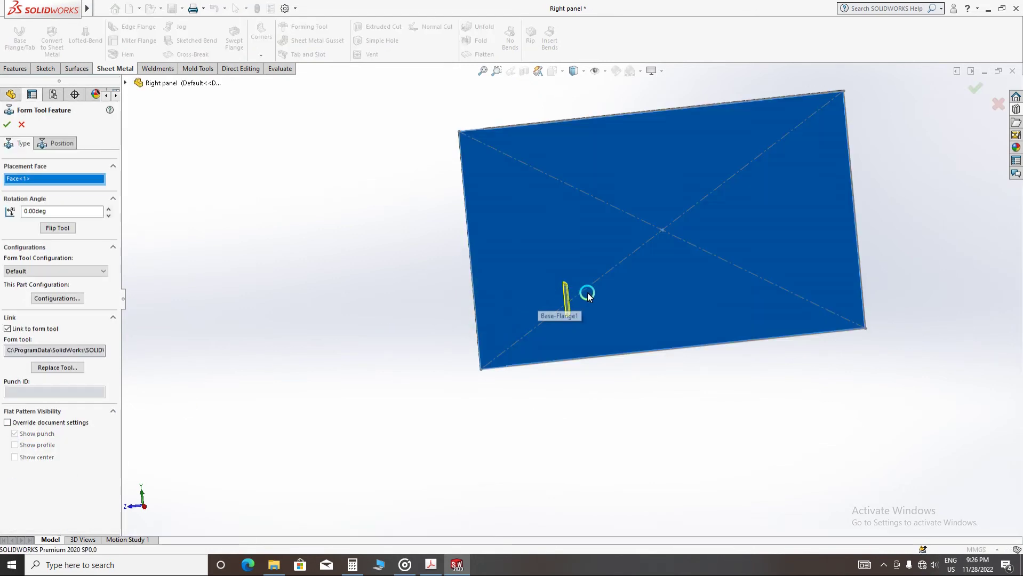
drag(49, 212, 1, 208)
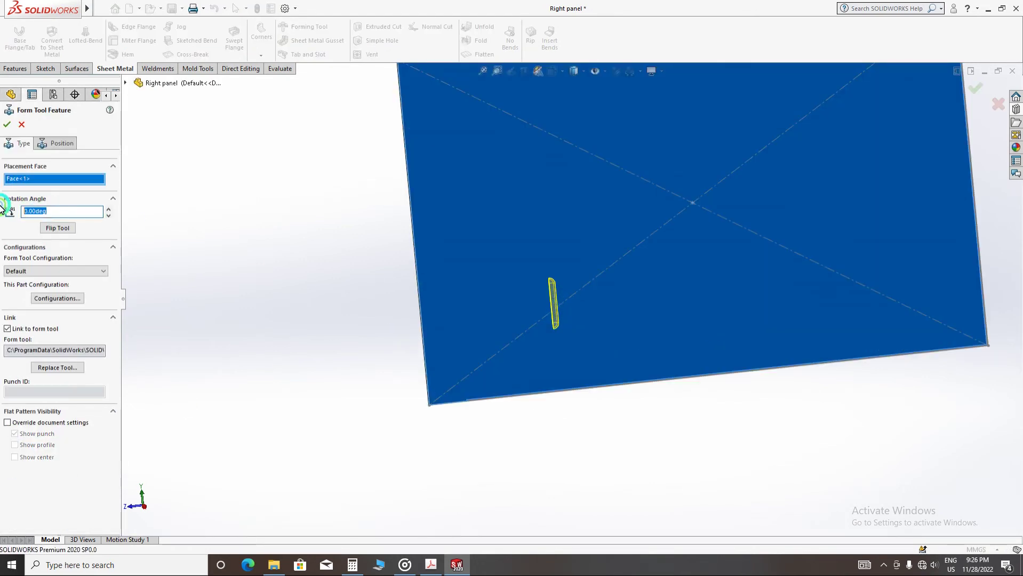
text(270)
key(Return)
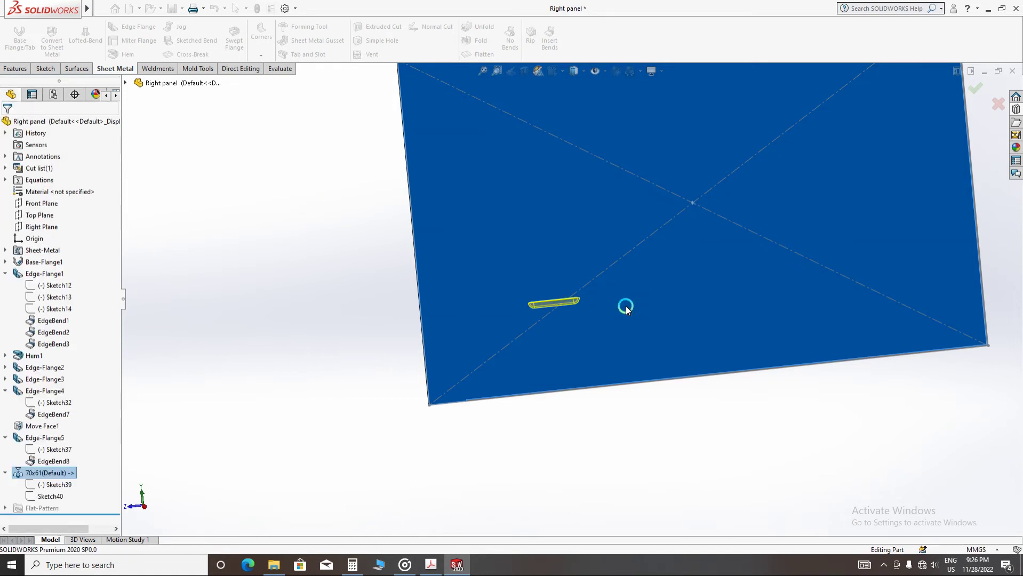
scroll(548, 309, down, 6)
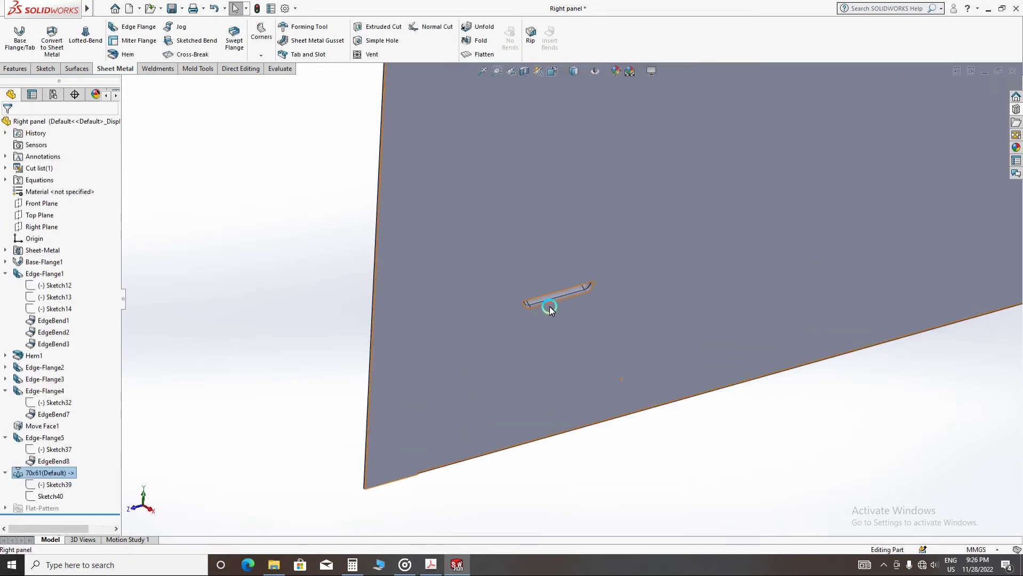
- Reopen the 70x61 louver's Position settings and pick its centre point for a dimension
scroll(504, 290, up, 5)
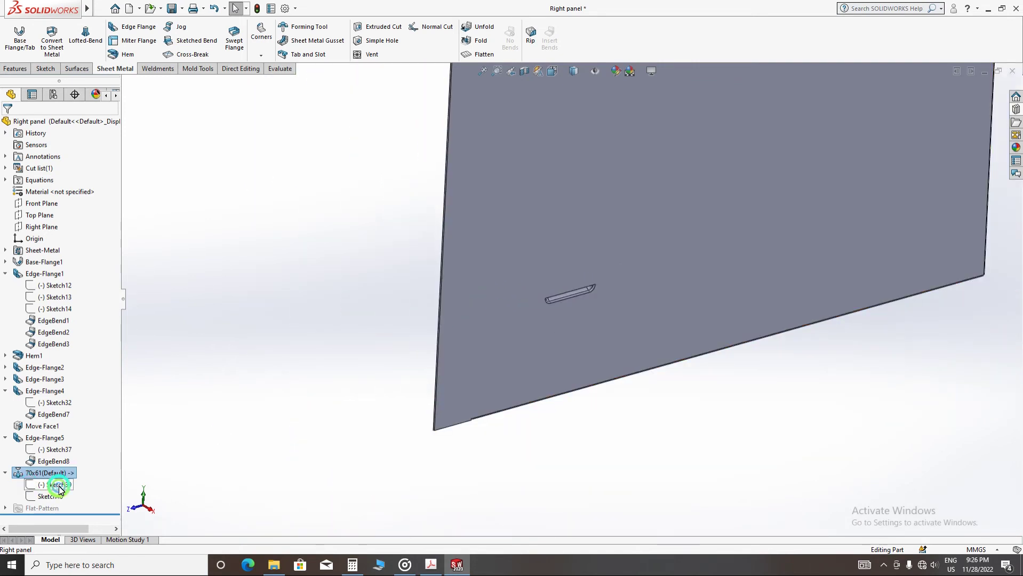
click(49, 473)
click(57, 438)
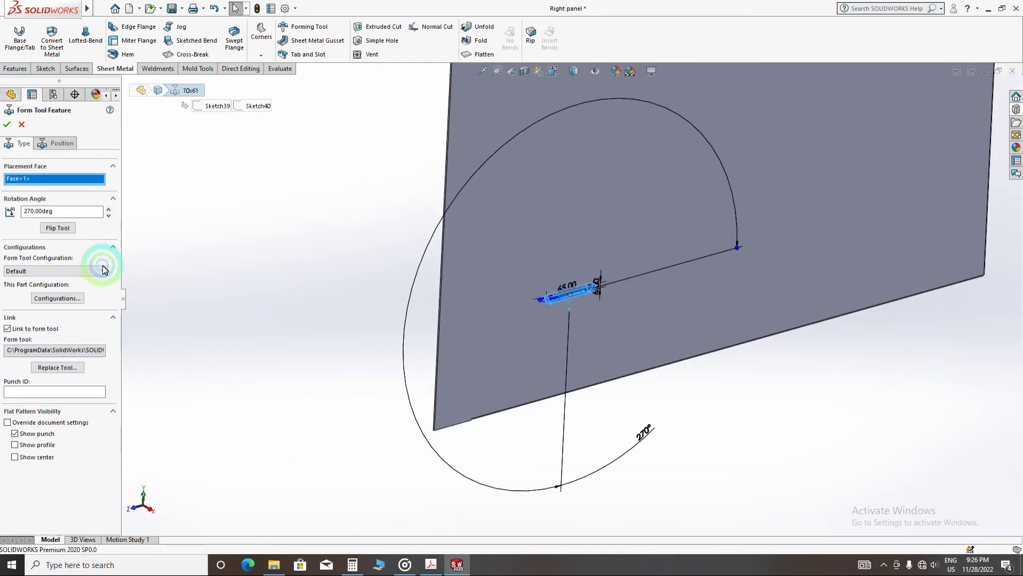
click(65, 144)
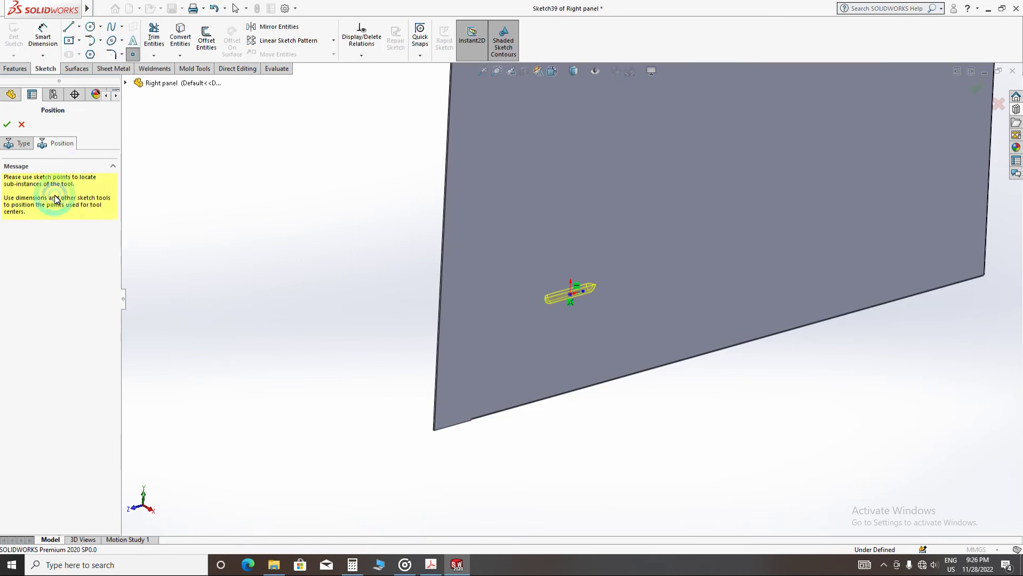
click(45, 42)
middle_drag(497, 327, 473, 309)
click(574, 318)
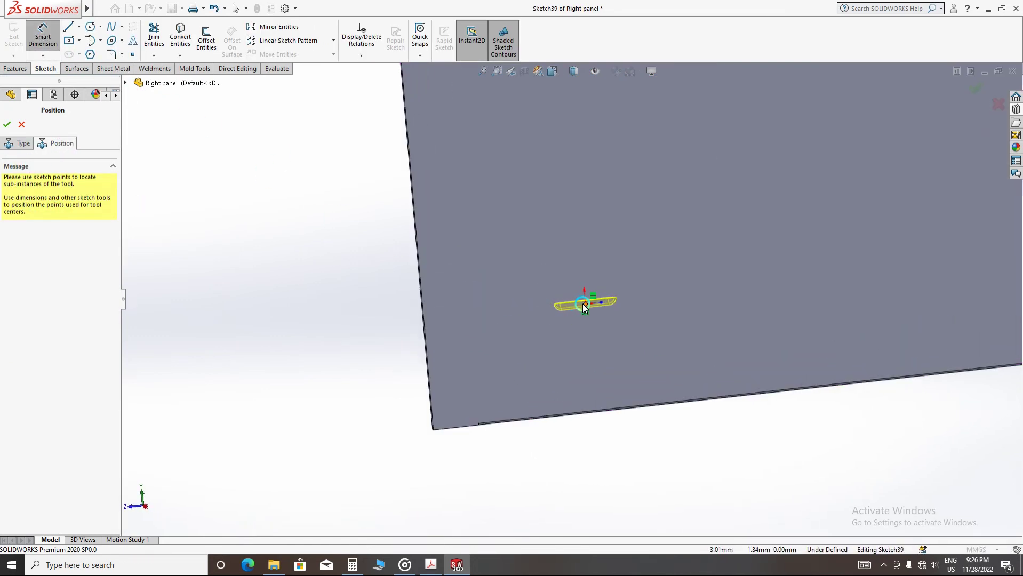
click(584, 304)
- Dimension the louver 150 mm from the panel's left edge and accept the feature
scroll(449, 395, down, 8)
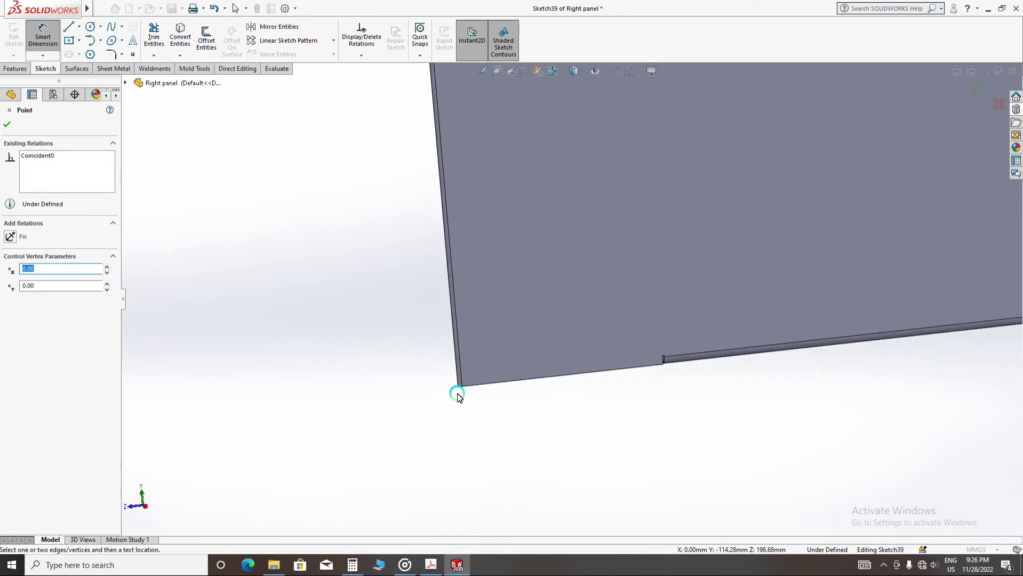
click(462, 375)
scroll(574, 294, up, 8)
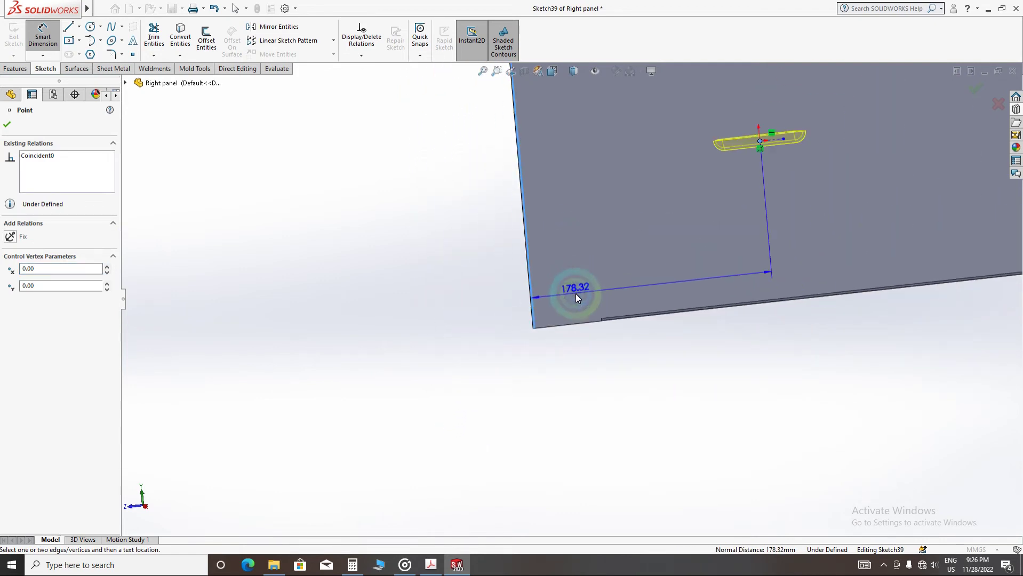
click(642, 167)
click(641, 168)
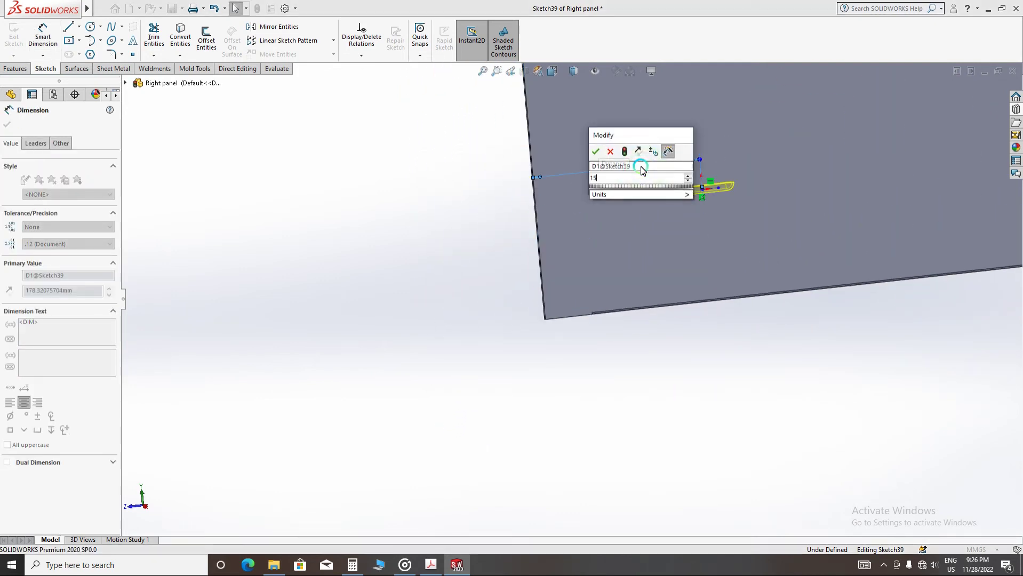
text(150)
key(Return)
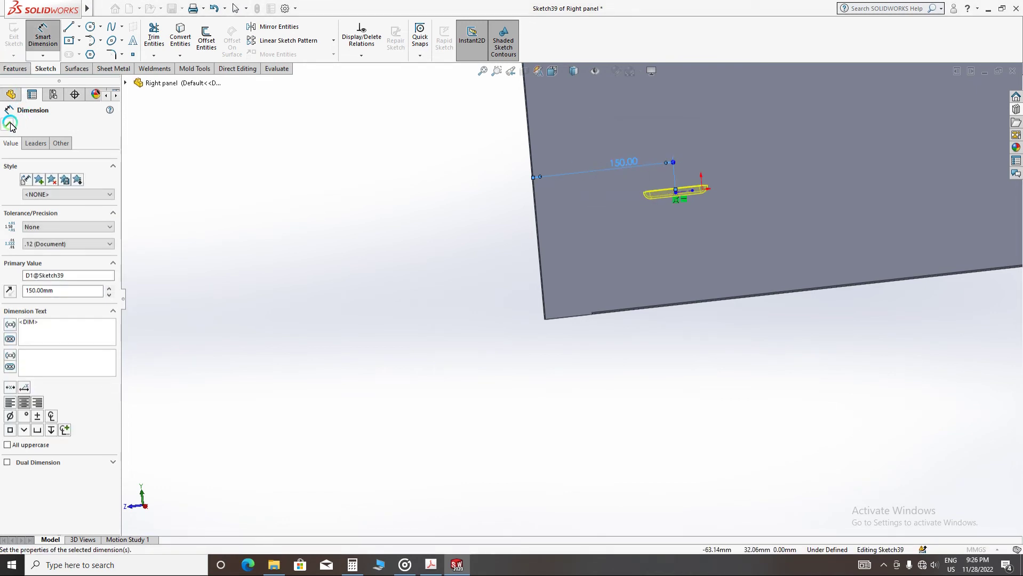
click(7, 124)
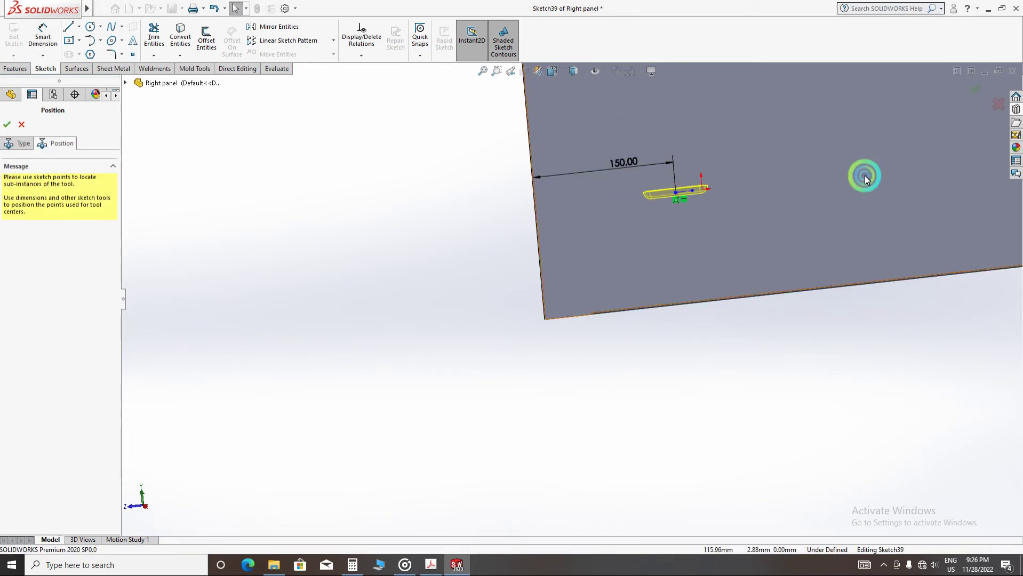
click(973, 92)
click(973, 90)
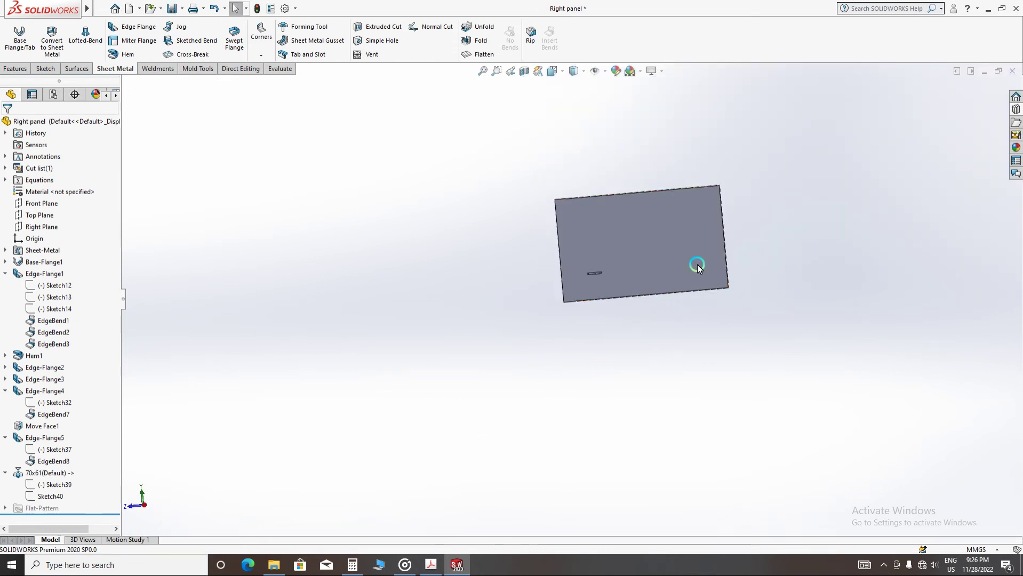
- Reopen the 70x61 louver's Position settings and pick its placement point for dimensioning
scroll(693, 262, down, 5)
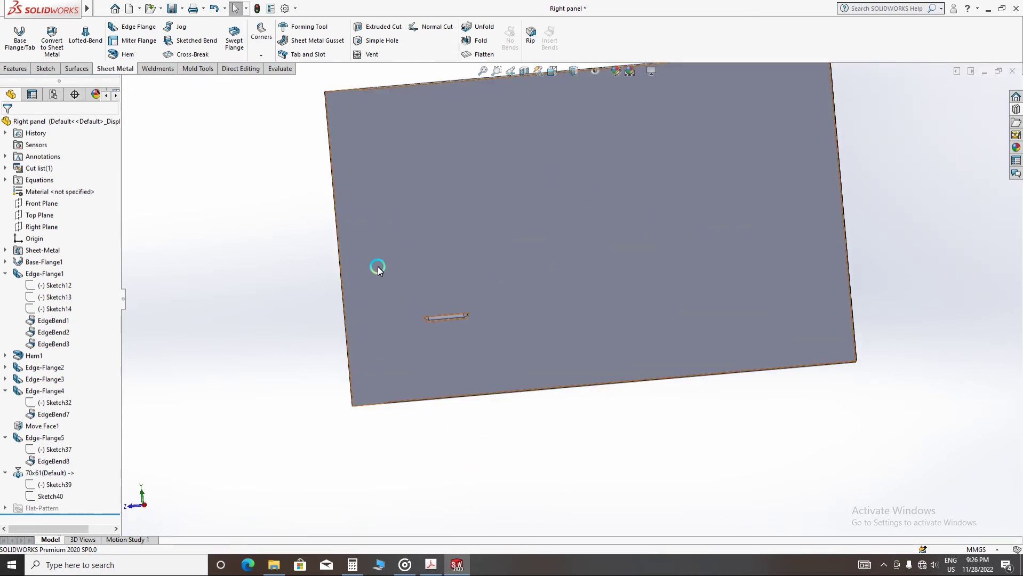
click(48, 474)
click(53, 448)
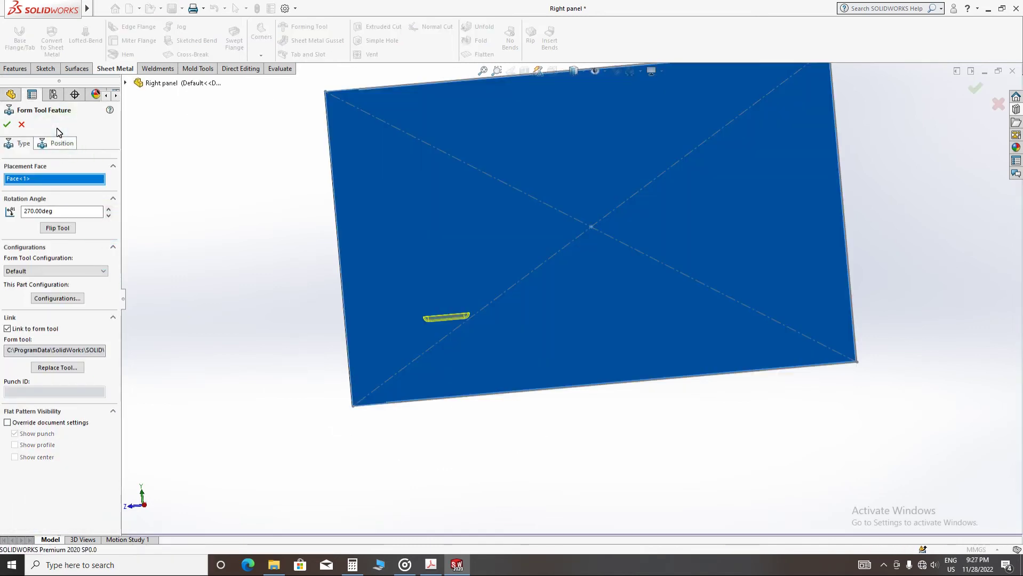
click(60, 143)
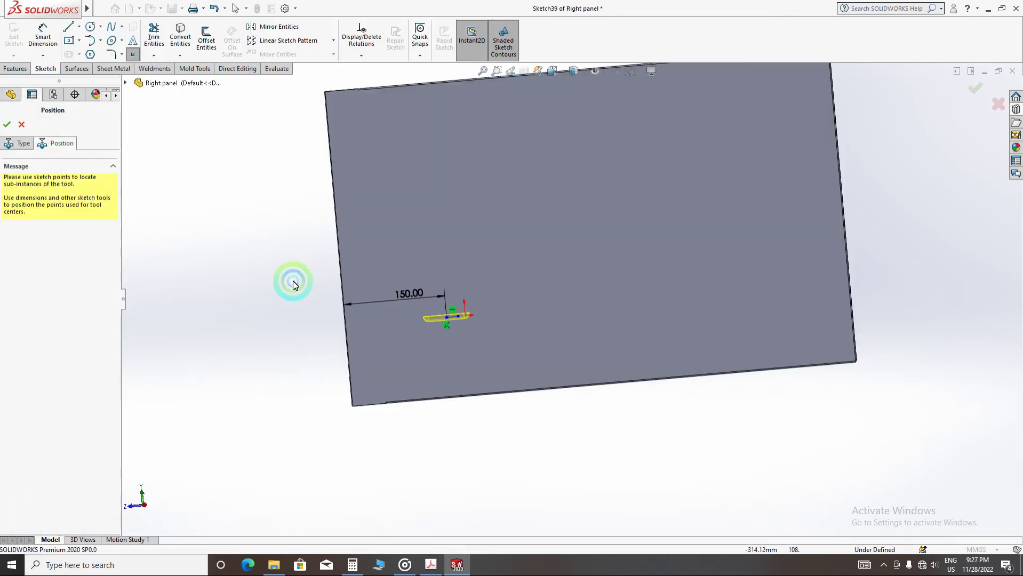
click(42, 36)
click(447, 317)
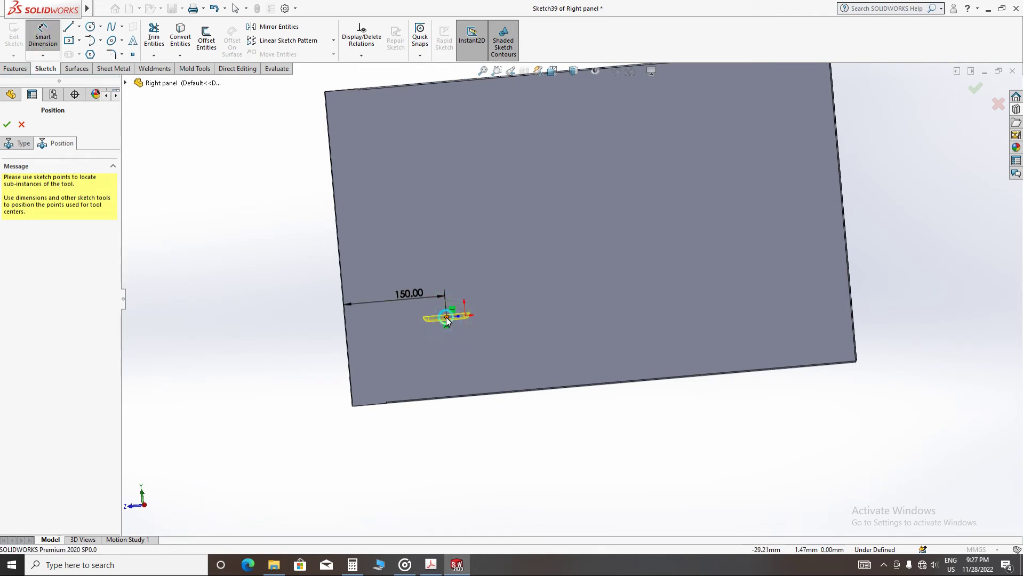
click(465, 397)
- Dimension the point 100 mm up from the panel's bottom edge and accept the position
scroll(383, 392, down, 3)
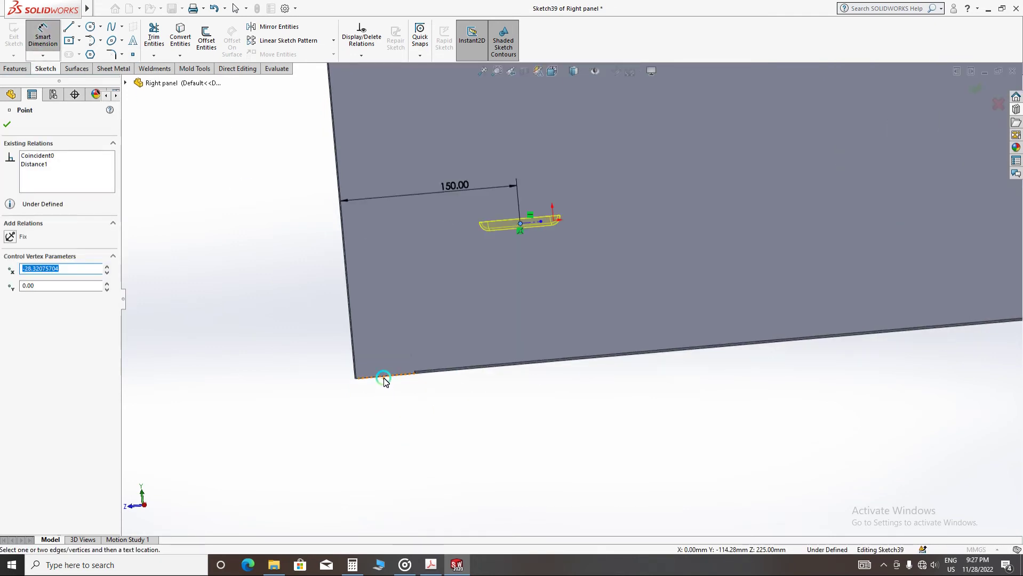
click(383, 380)
click(389, 293)
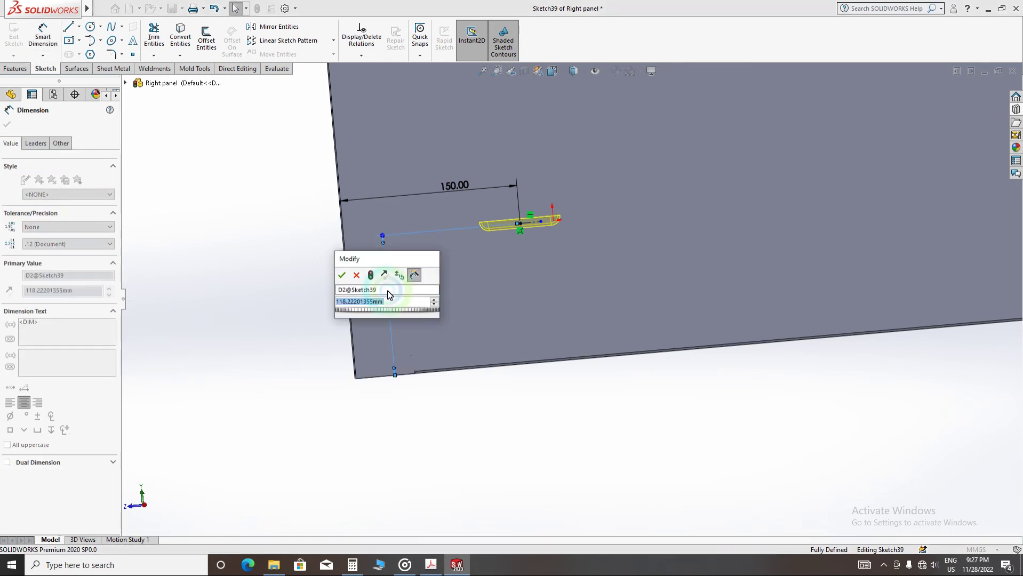
text(100)
key(Return)
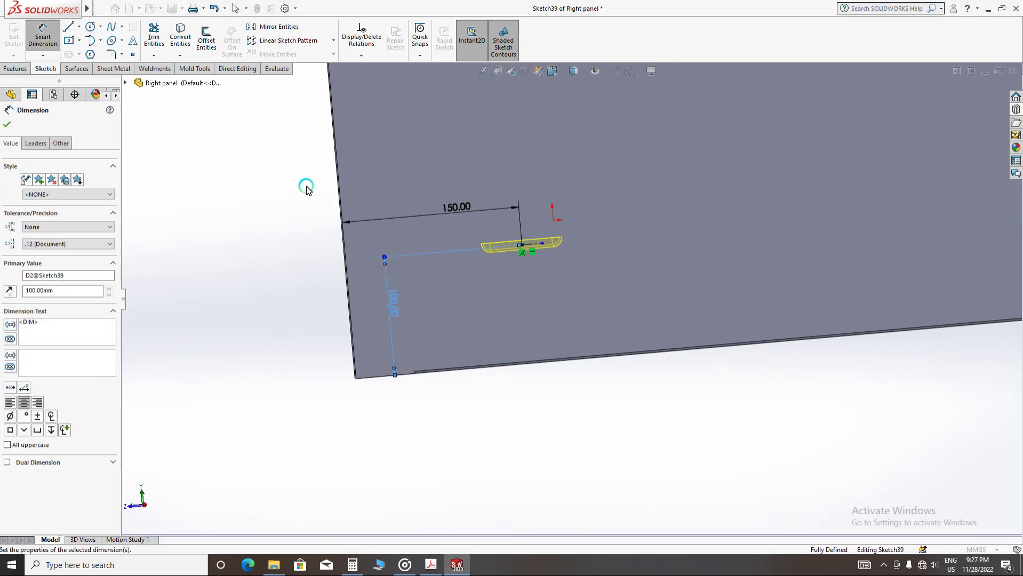
click(8, 126)
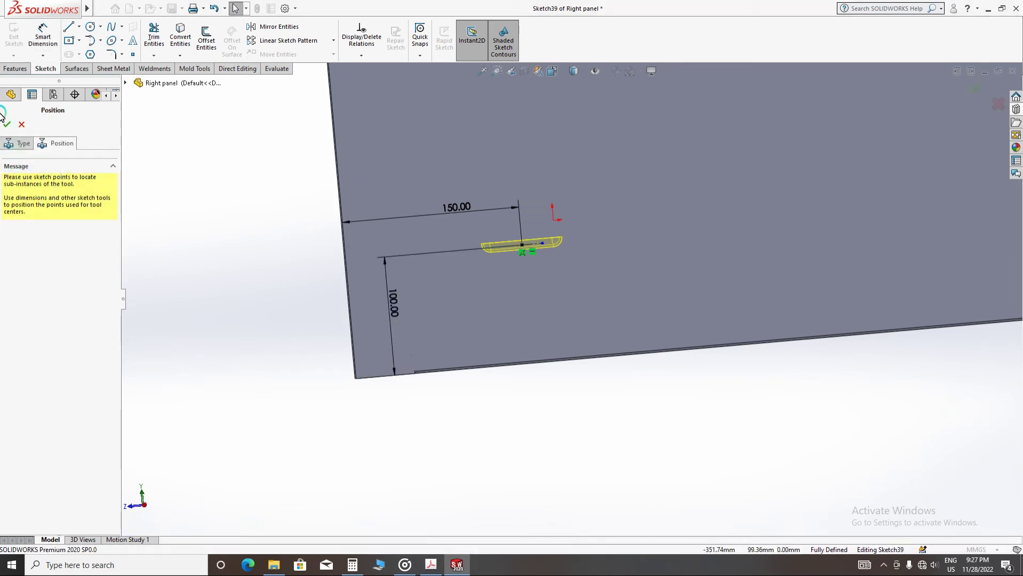
click(7, 125)
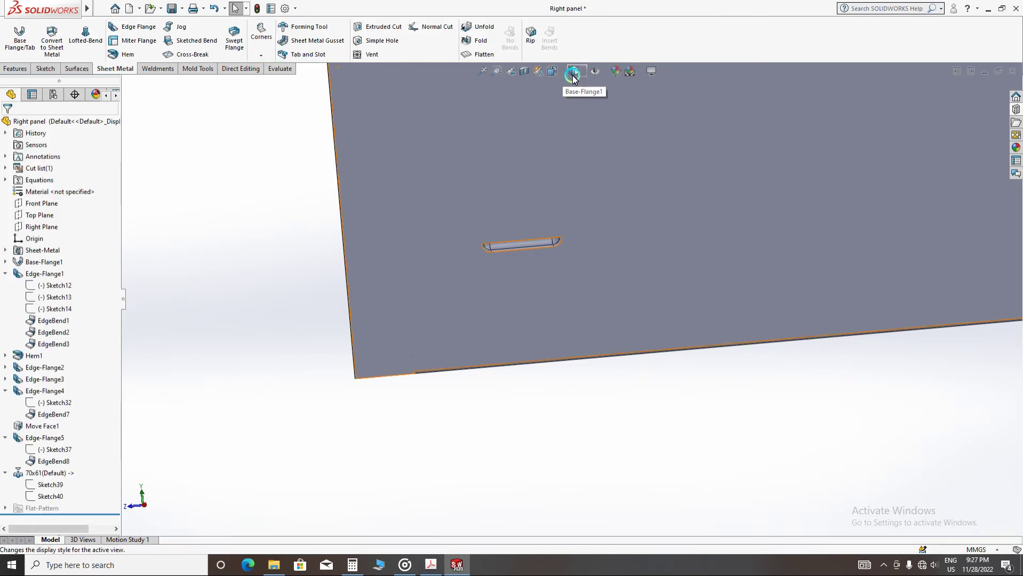
- Switch to the Right view and start a Linear Pattern with 6 instances
click(554, 73)
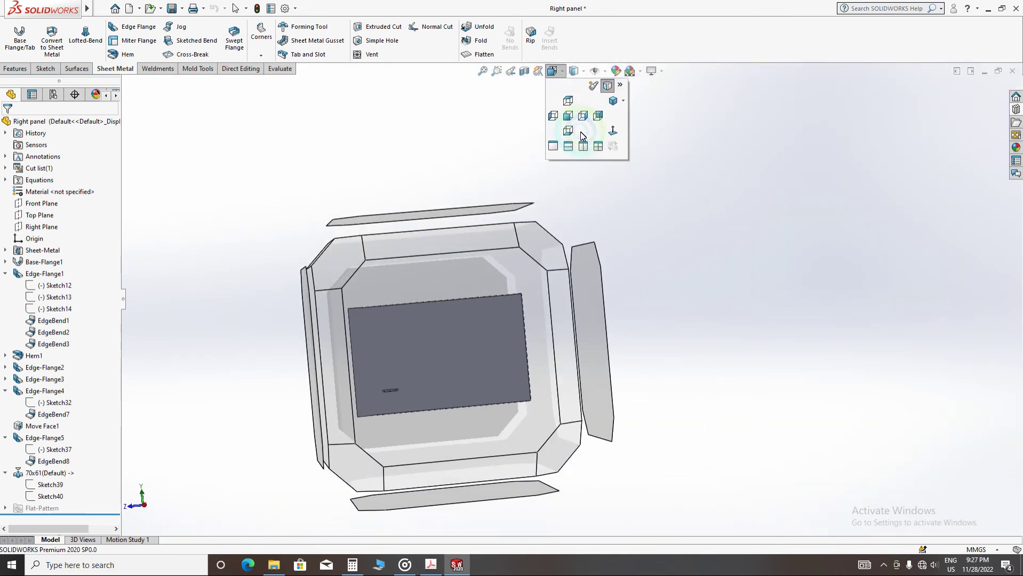
click(570, 131)
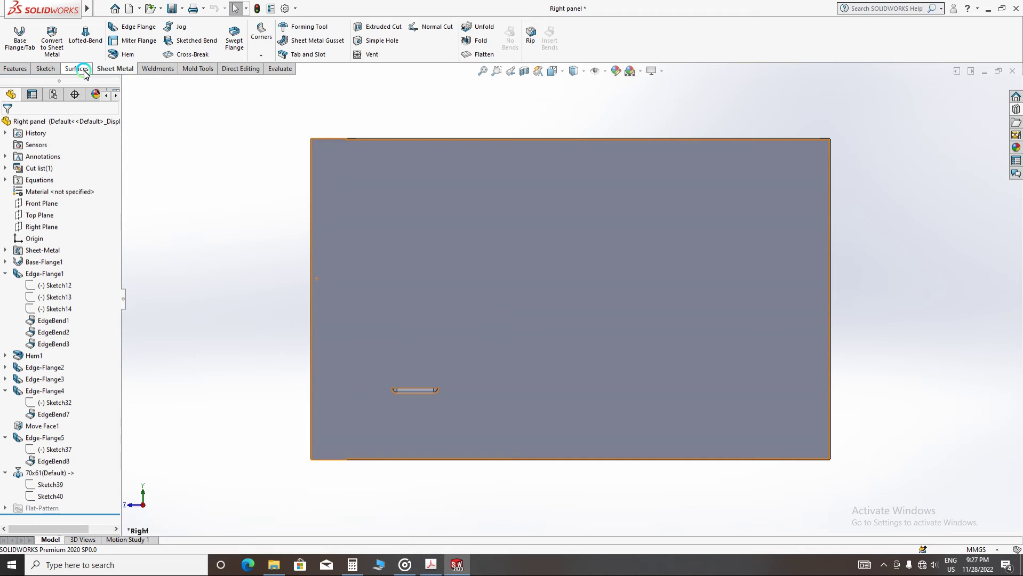
click(15, 69)
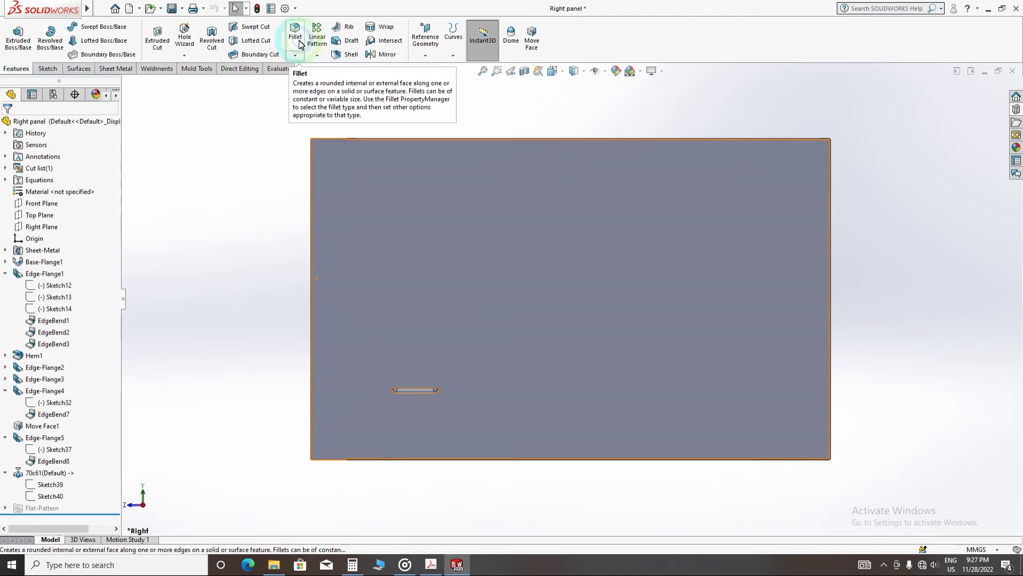
click(320, 40)
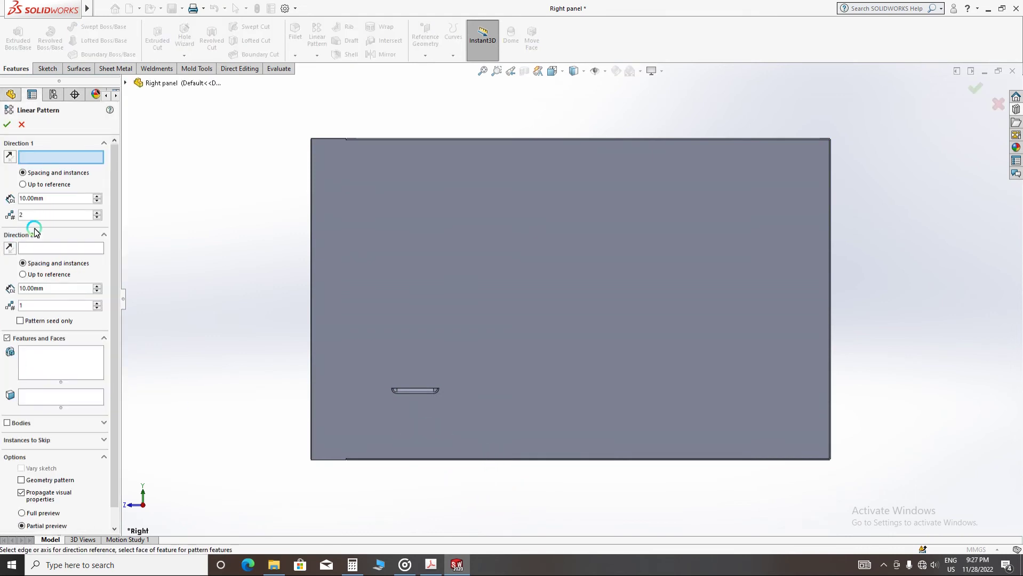
drag(47, 215, 5, 216)
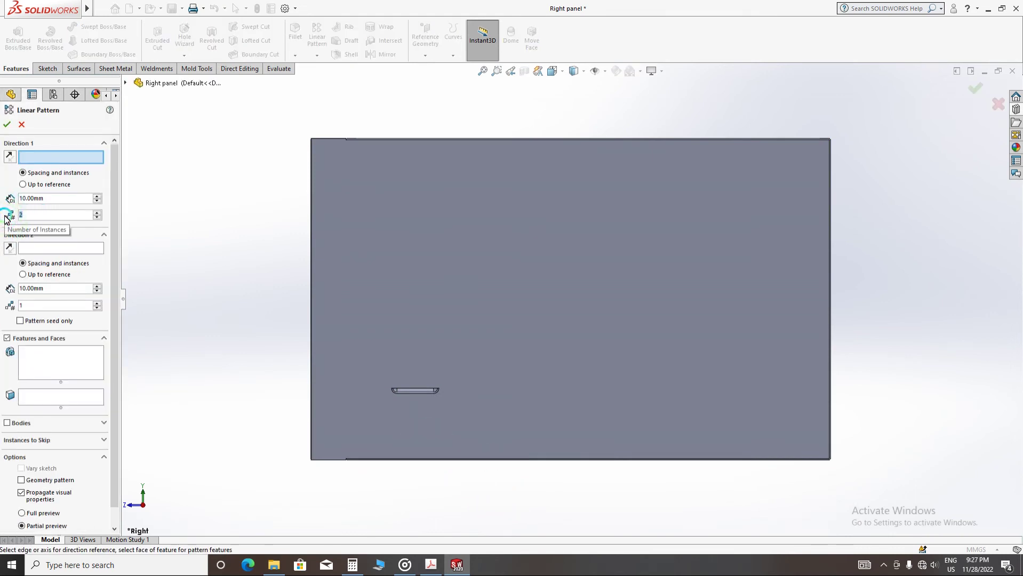
text(6)
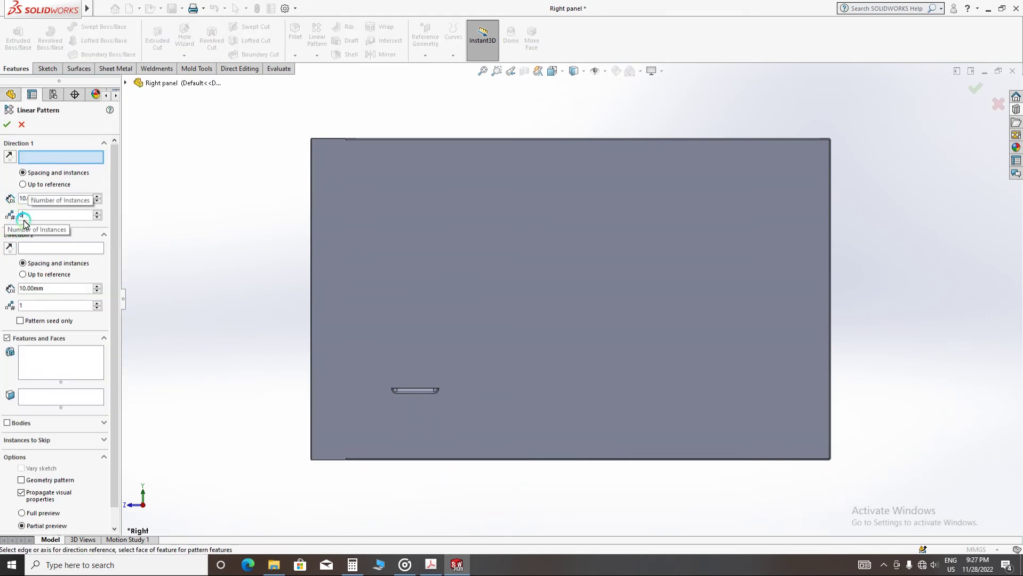
- Set the panel's bottom edge as the pattern direction, replacing a wrong edge, with 80 mm spacing
click(414, 392)
click(54, 221)
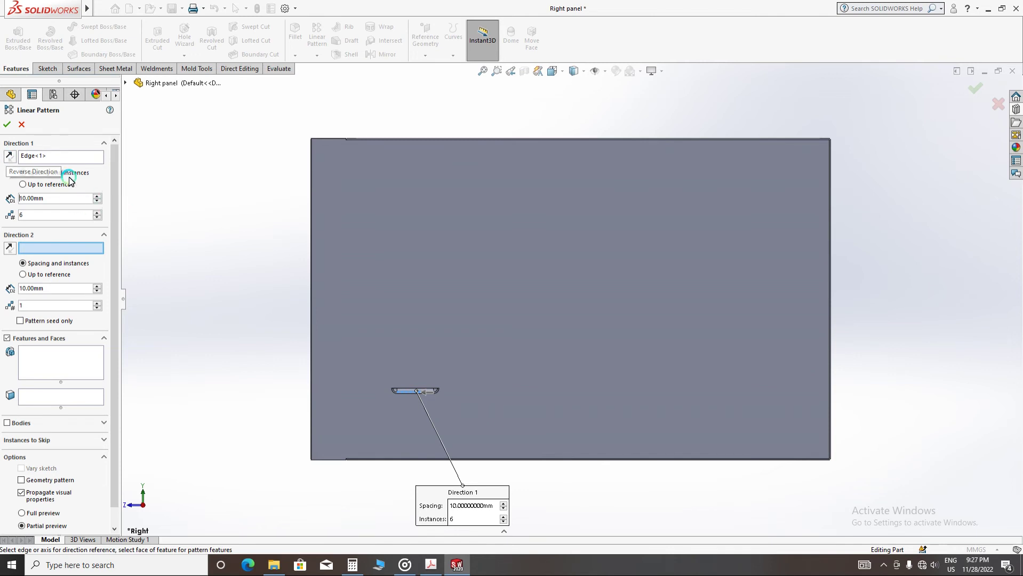
click(55, 156)
right_click(60, 156)
click(82, 176)
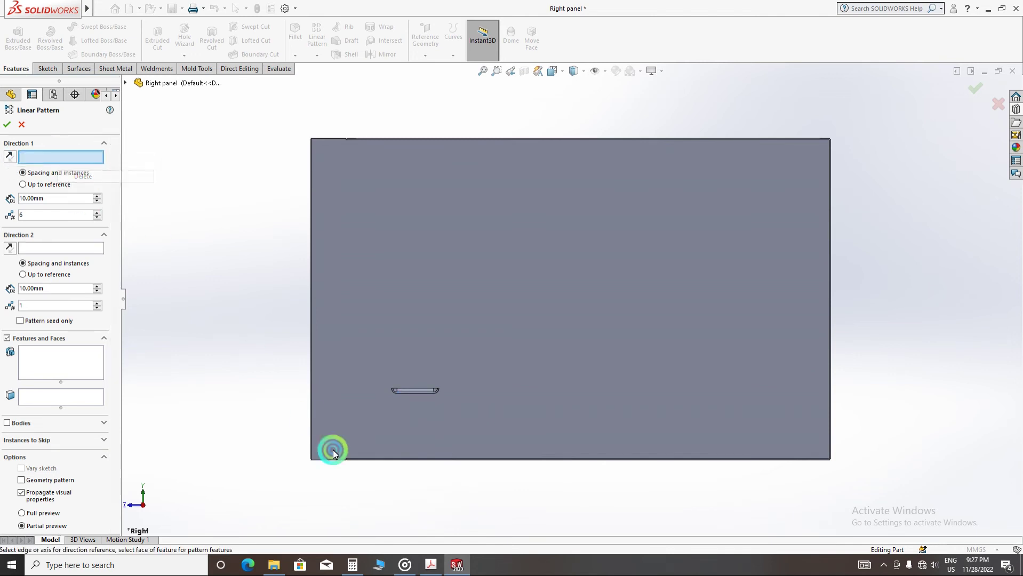
click(377, 459)
click(18, 183)
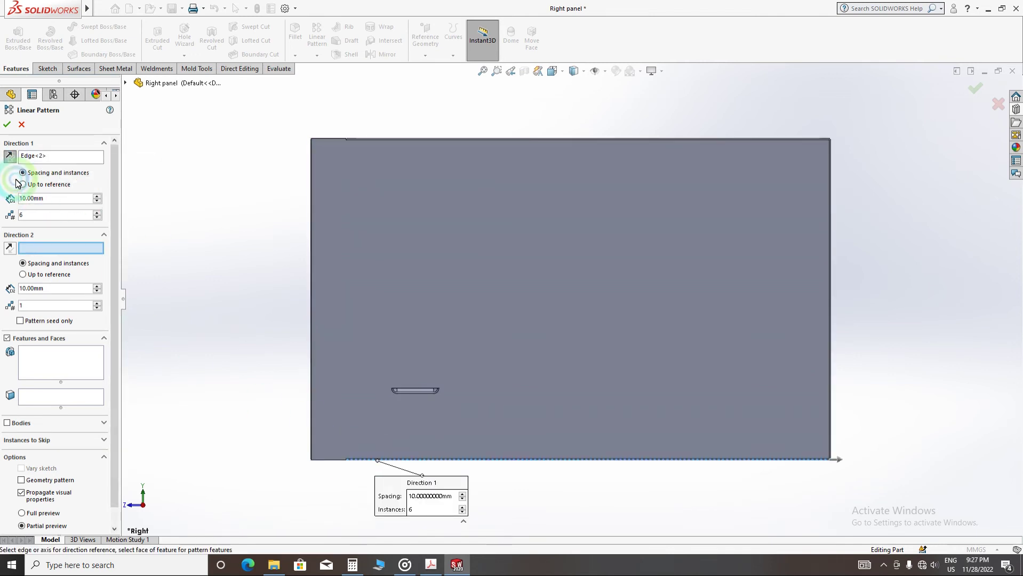
click(37, 185)
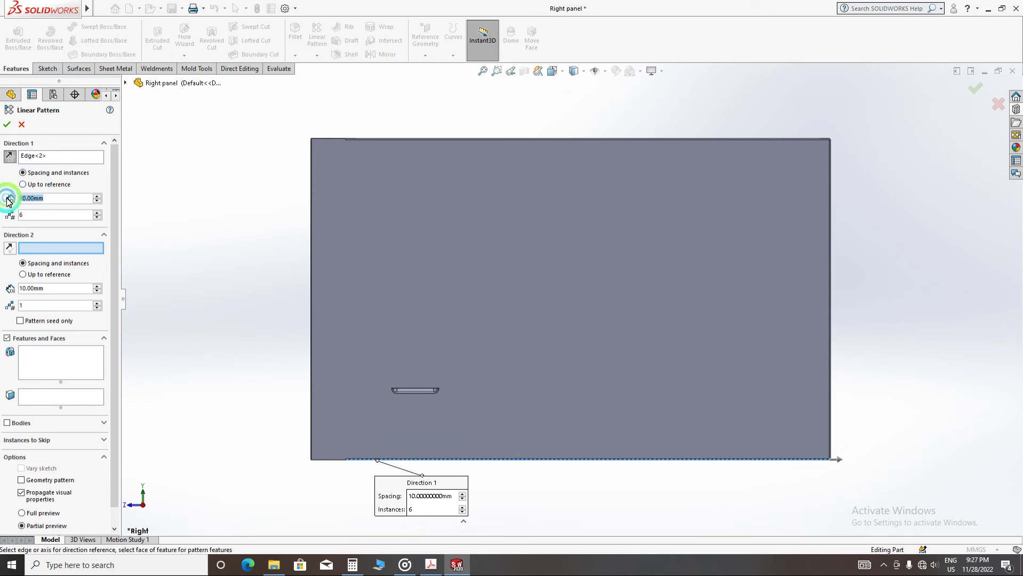
text(80)
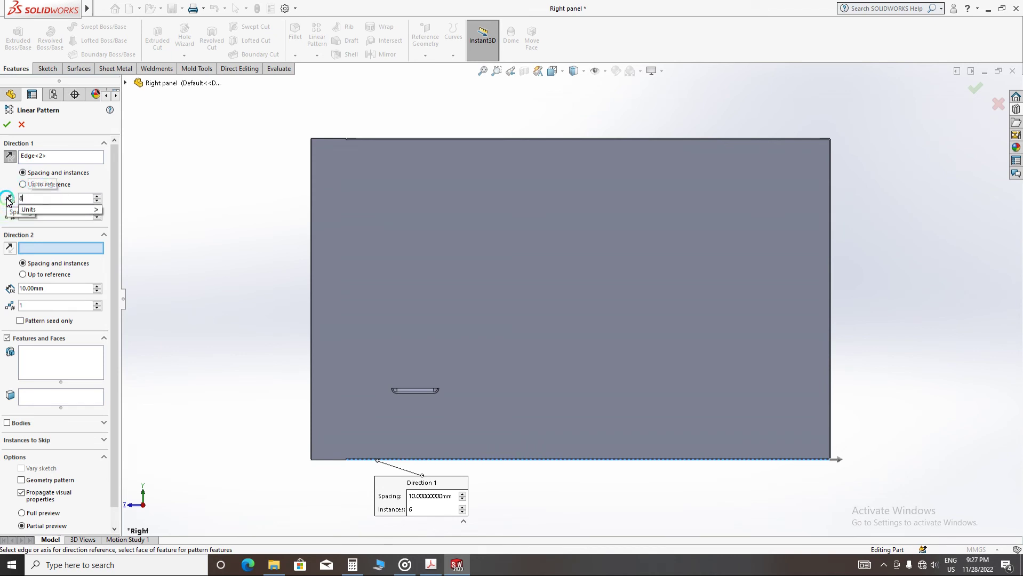
key(Return)
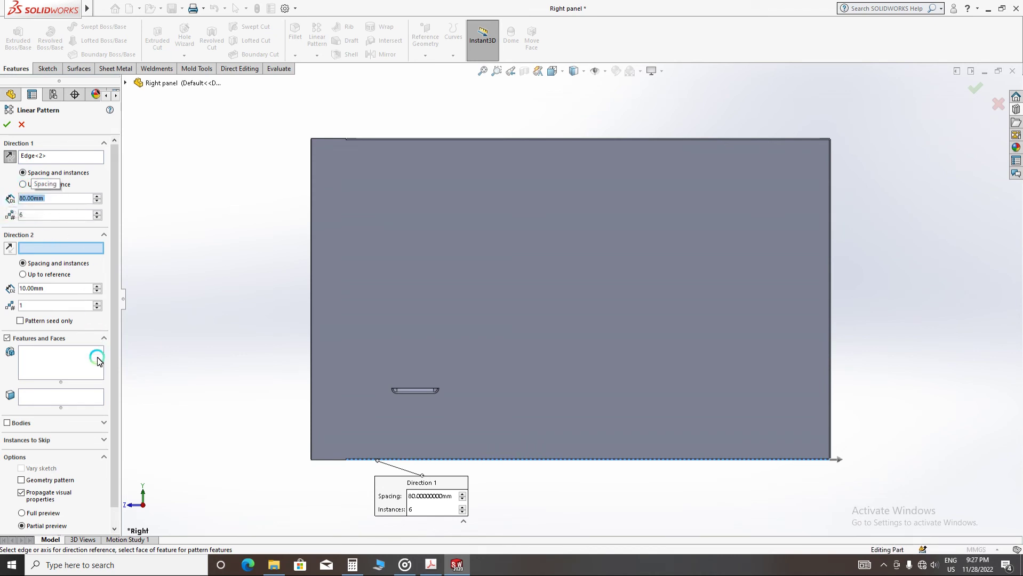
- Pattern the 70x61 louver with 7 instances, checking the reference drawing, and accept it
click(53, 361)
click(415, 395)
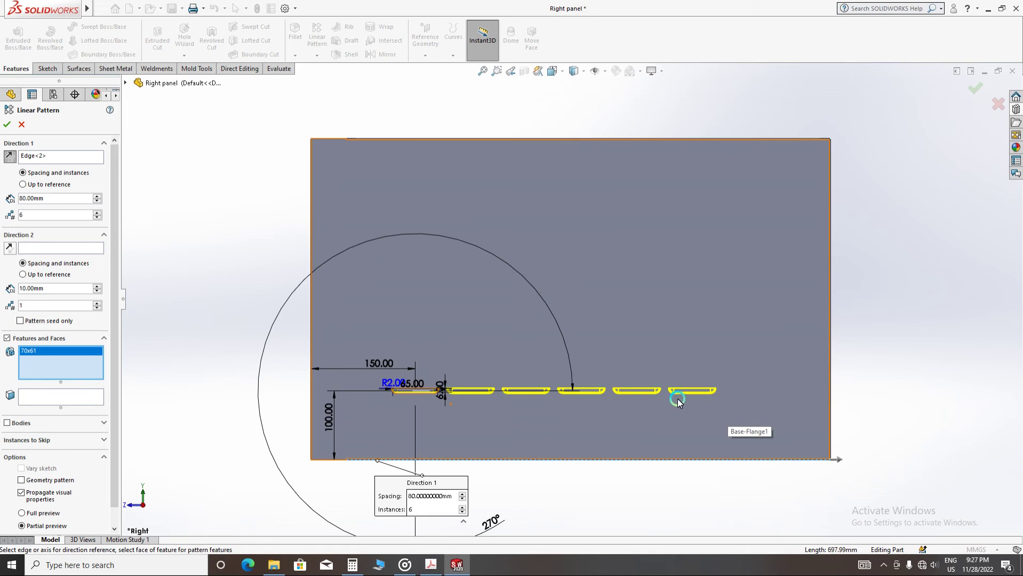
click(45, 205)
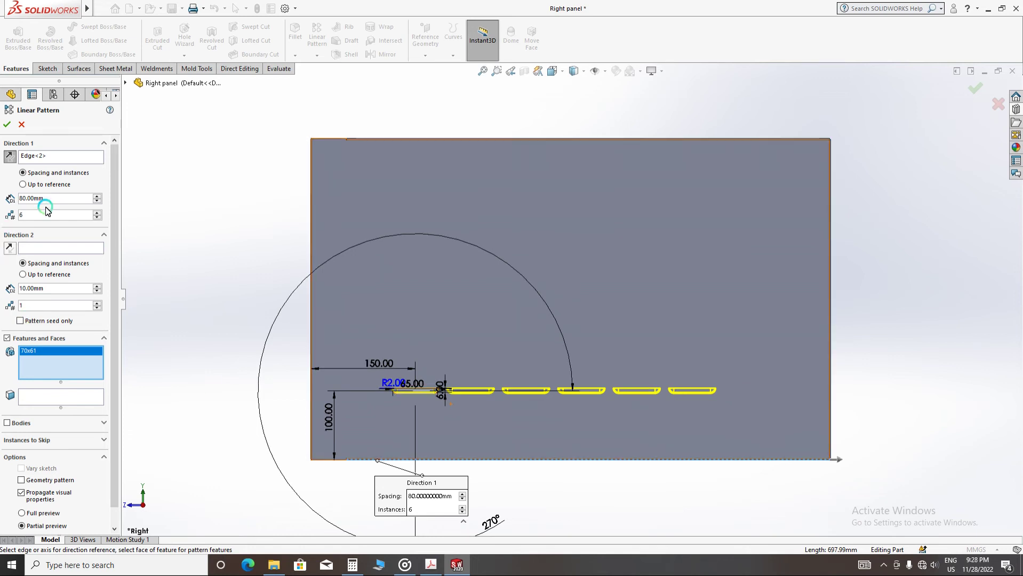
text(7)
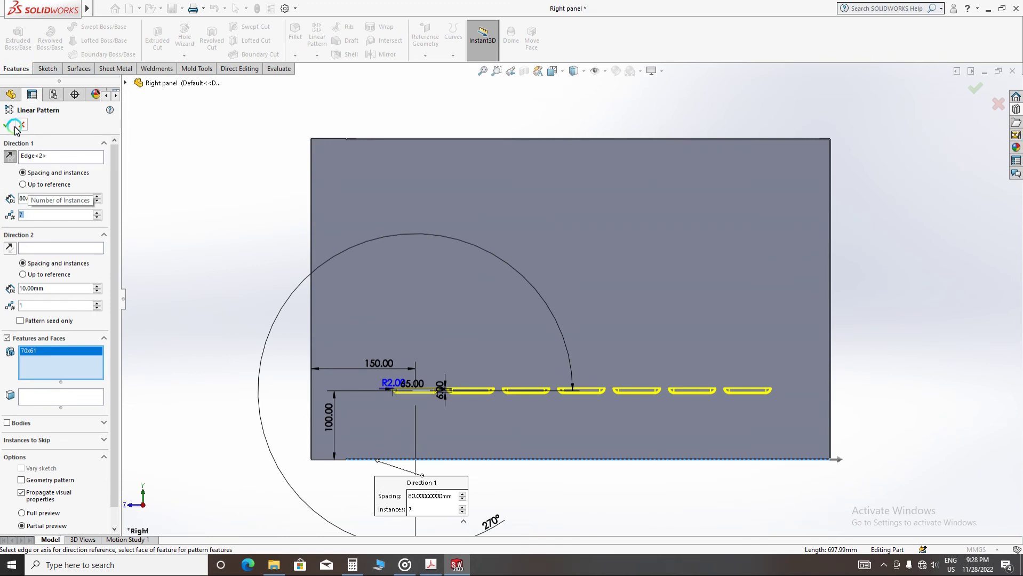
click(432, 567)
click(448, 18)
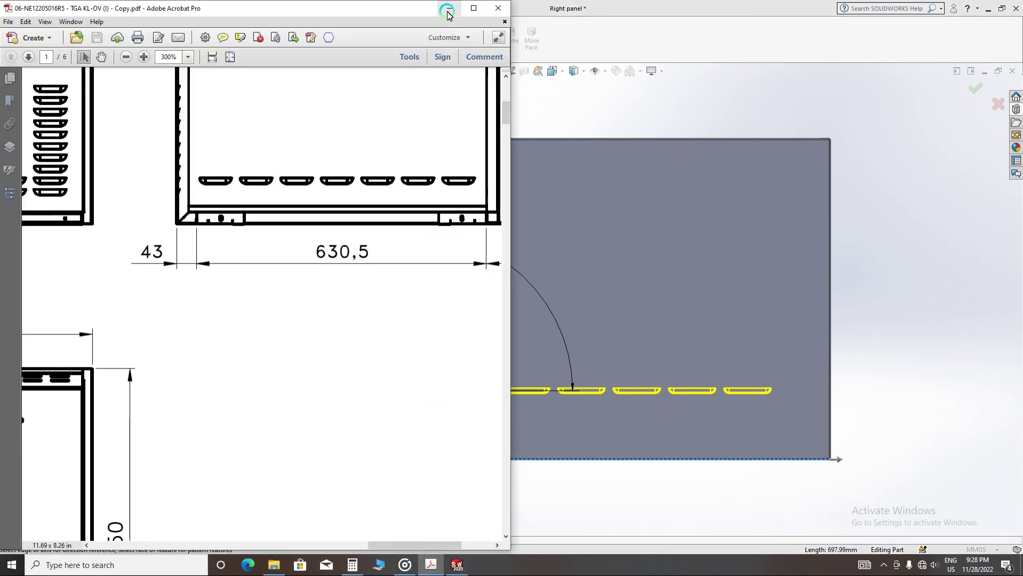
click(448, 12)
click(7, 125)
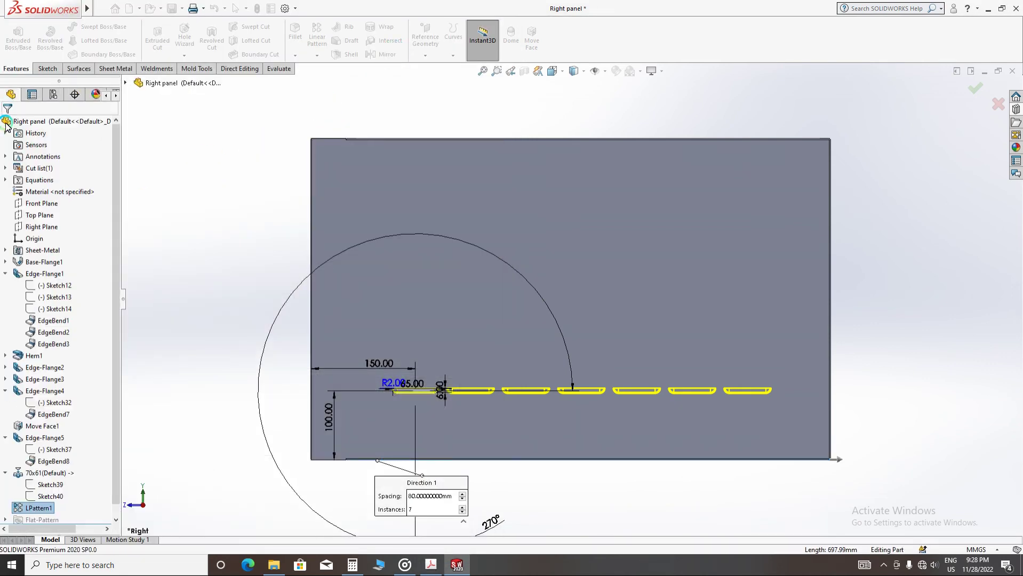
- Open the 70x61 louver feature's positioning sketch, then leave it without changes
click(187, 438)
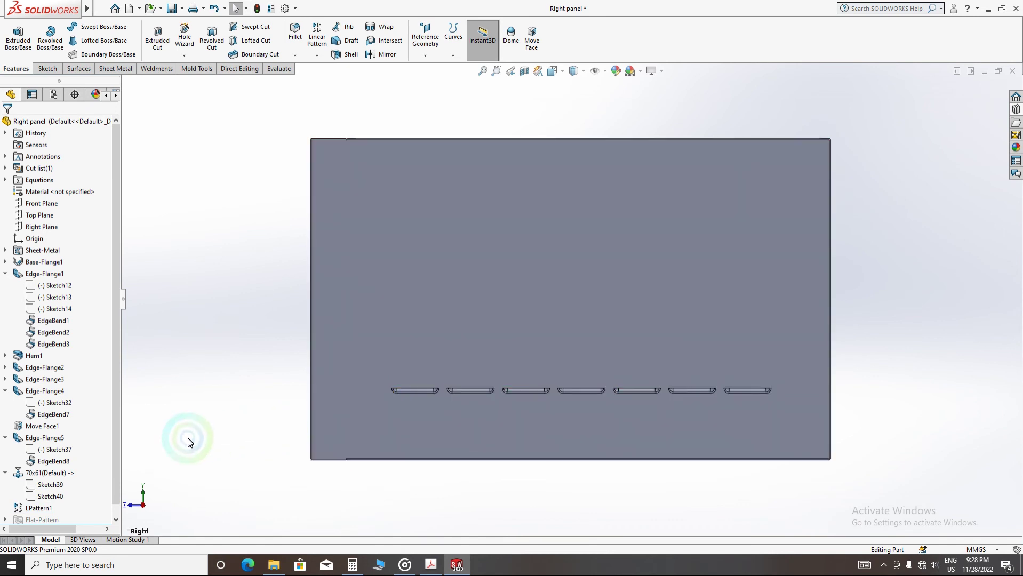
click(122, 347)
scroll(118, 380, down, 1)
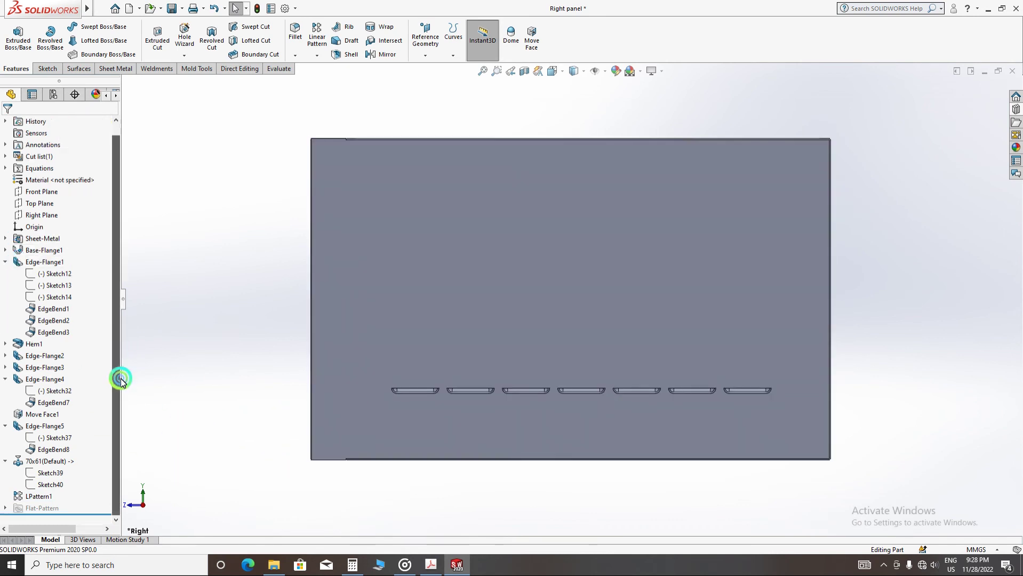
click(37, 460)
click(42, 427)
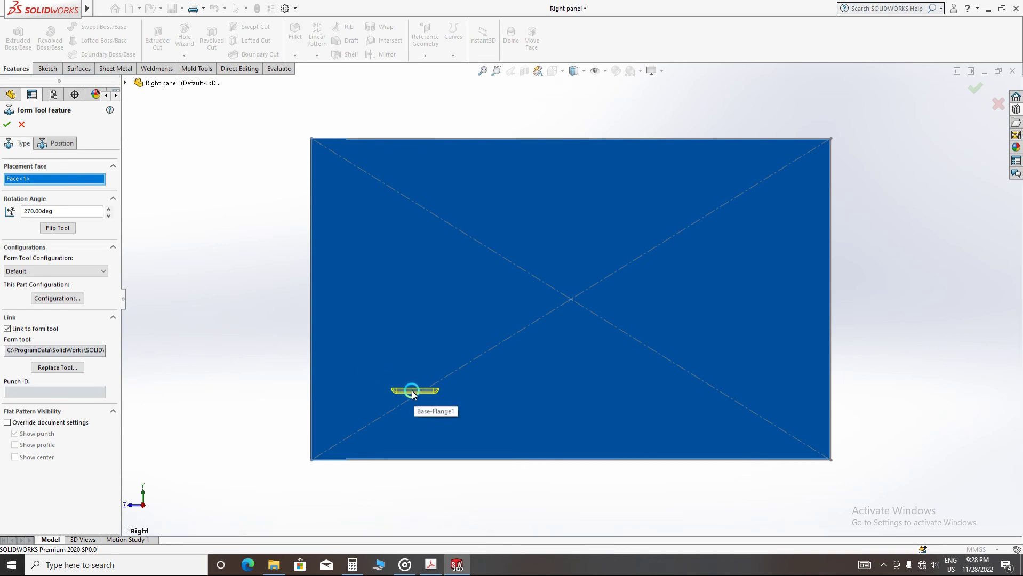
click(102, 144)
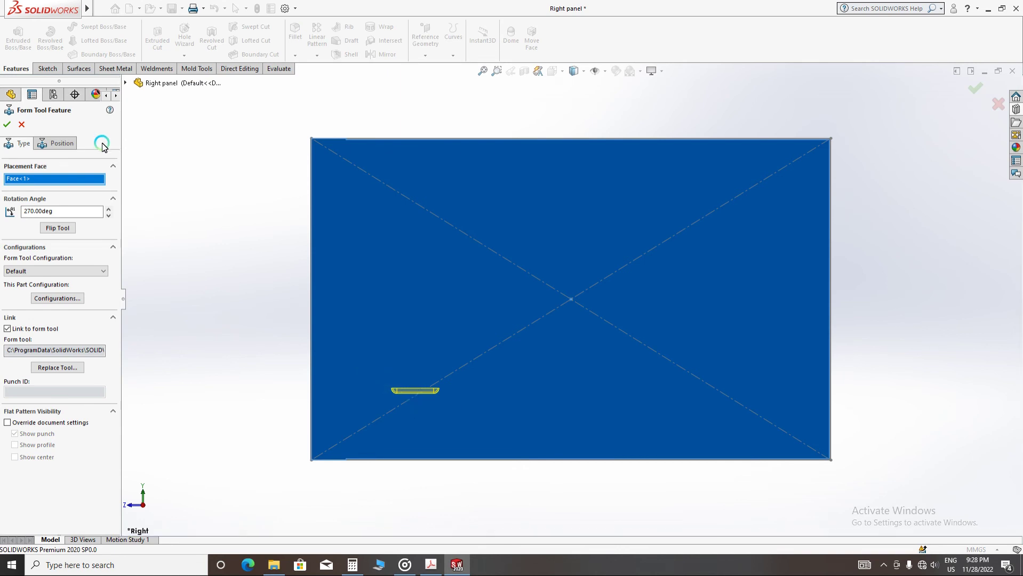
click(56, 144)
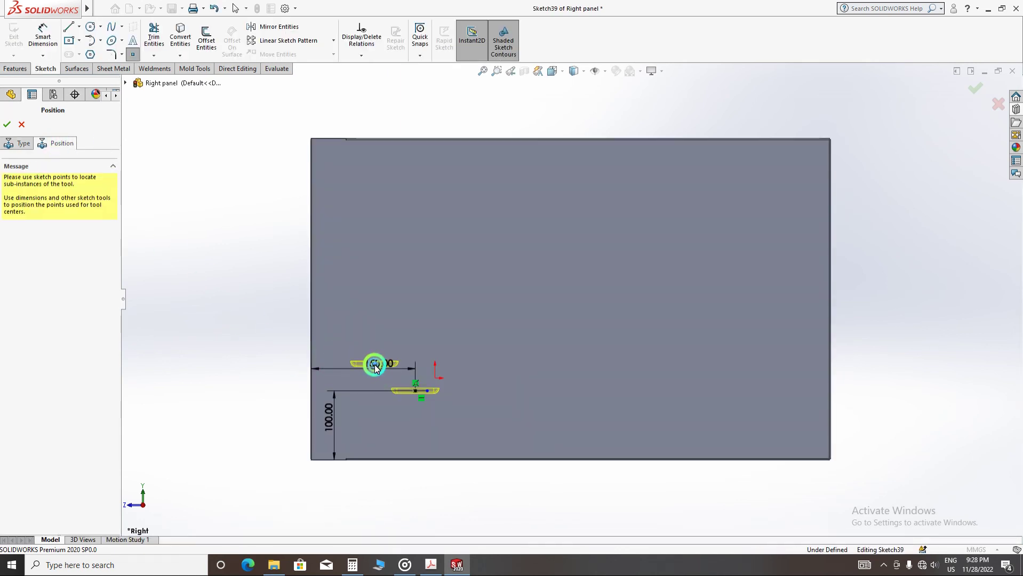
click(395, 348)
click(387, 302)
click(373, 366)
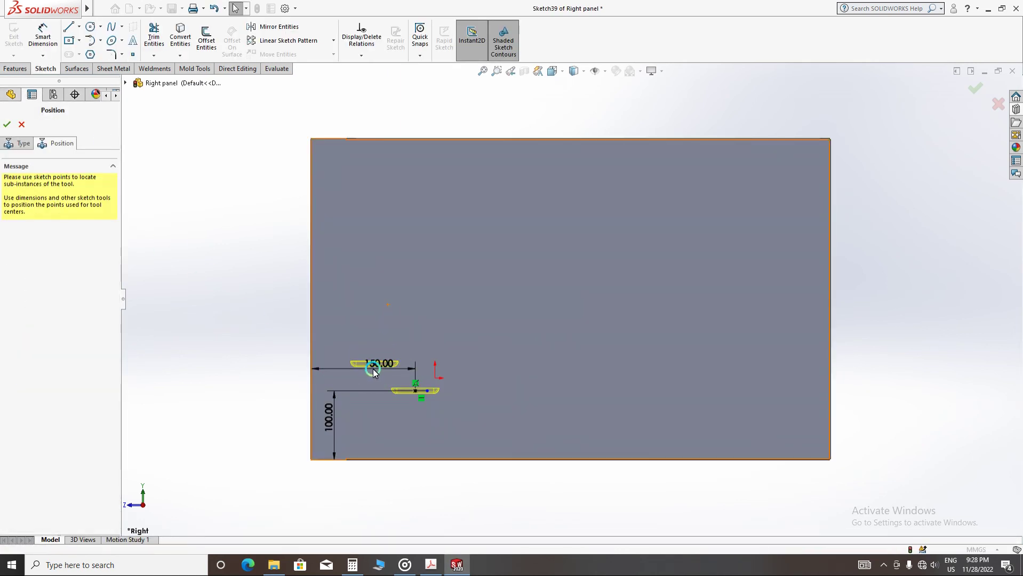
click(24, 128)
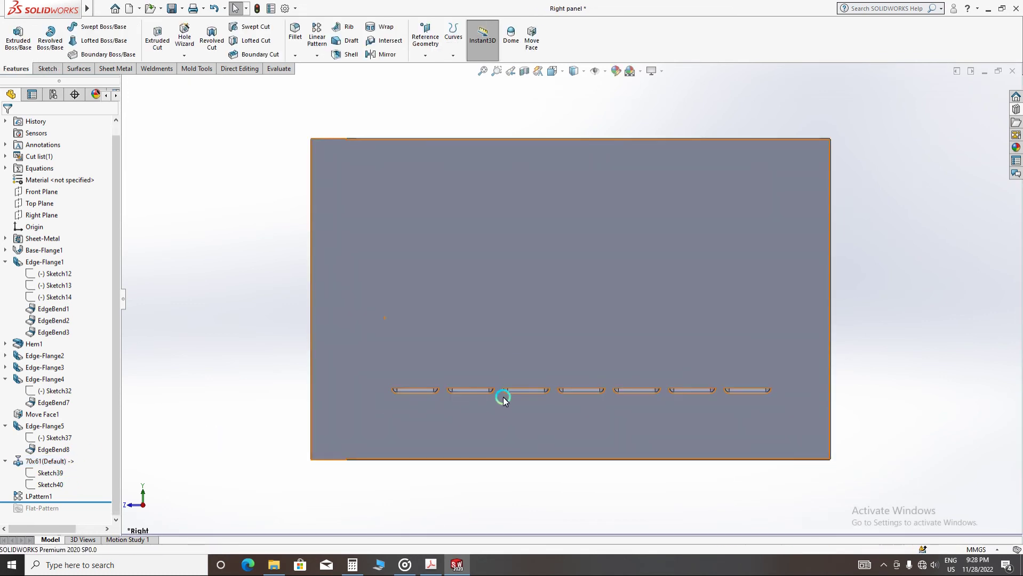
- Change the louver's 150.00 left-edge offset to 140 mm and apply the feature
click(46, 462)
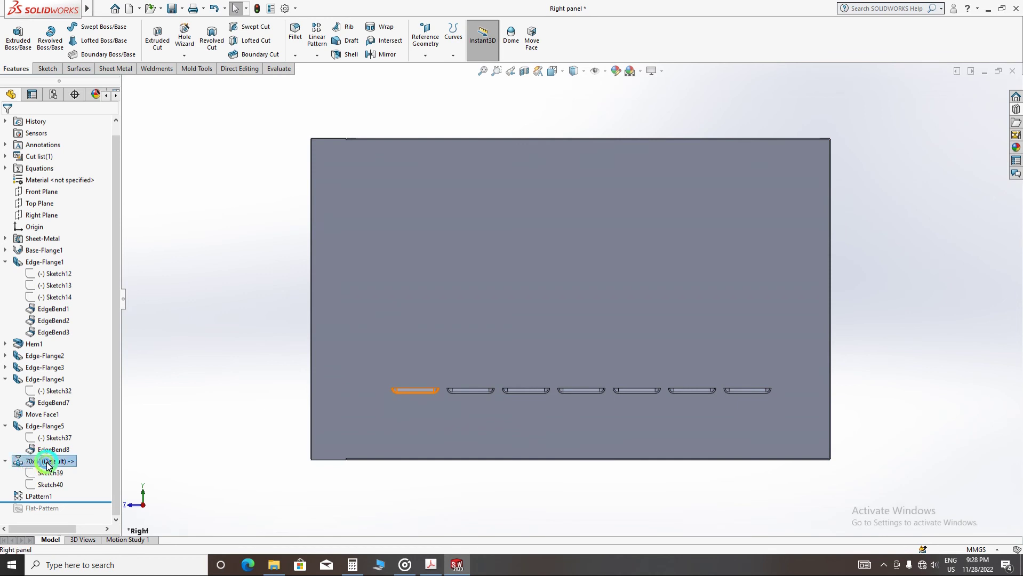
click(53, 431)
click(382, 374)
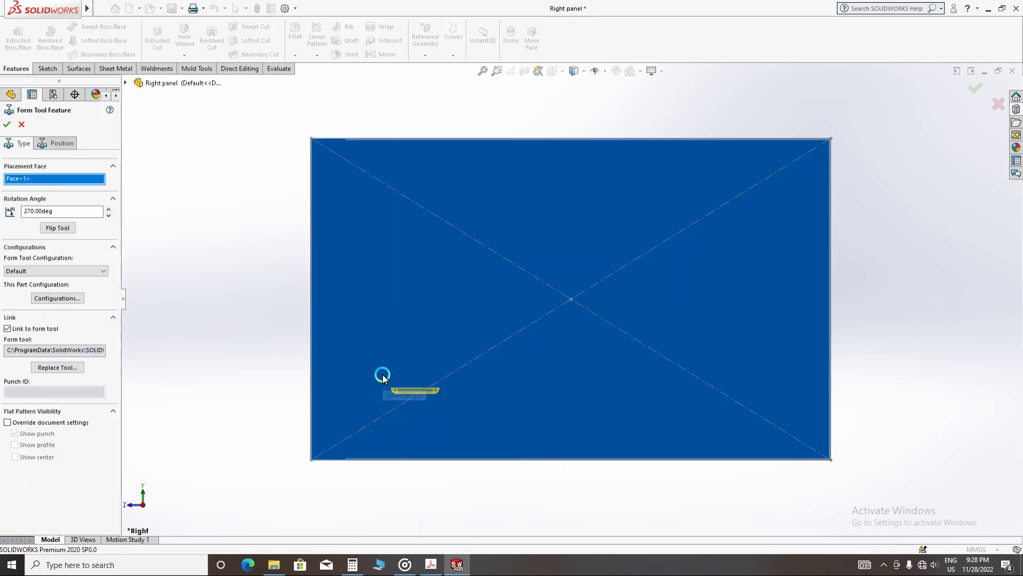
click(72, 145)
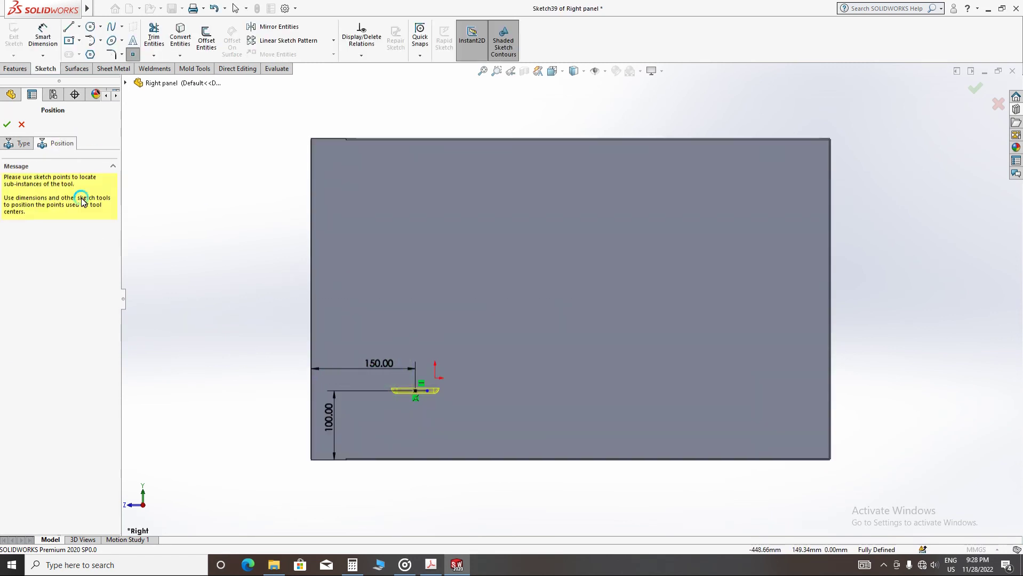
click(45, 37)
click(377, 391)
double_click(386, 364)
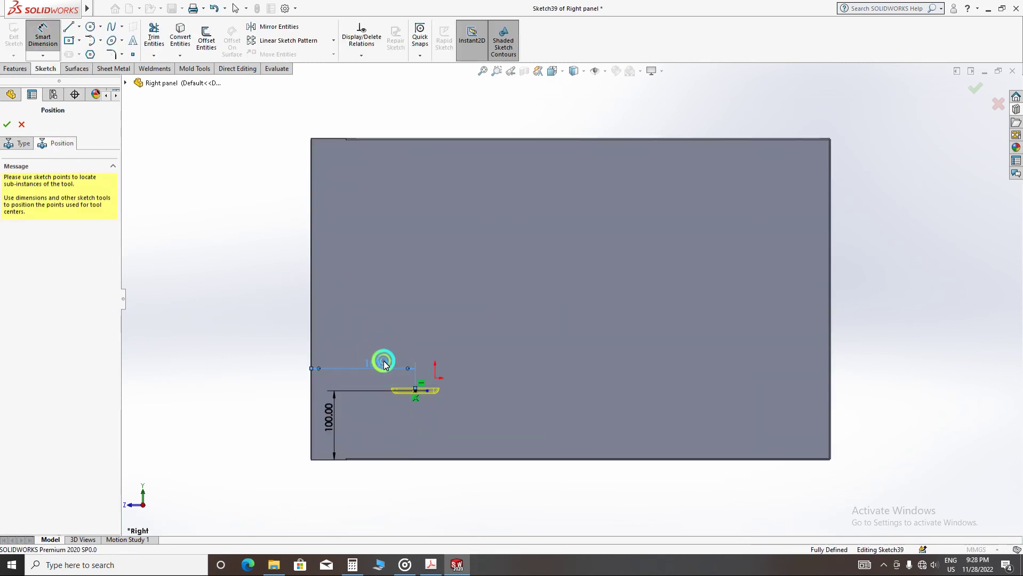
text(140)
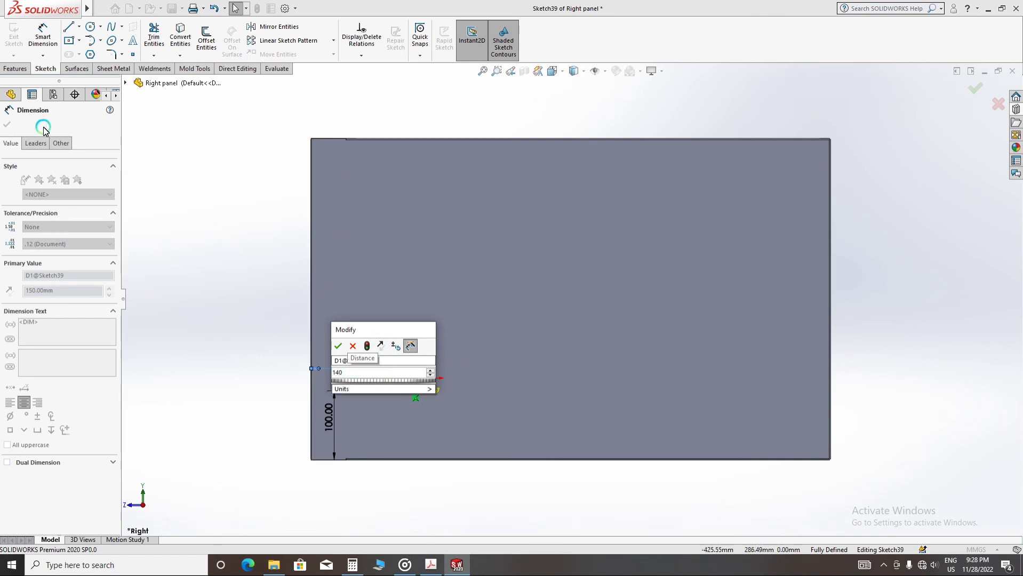
click(338, 346)
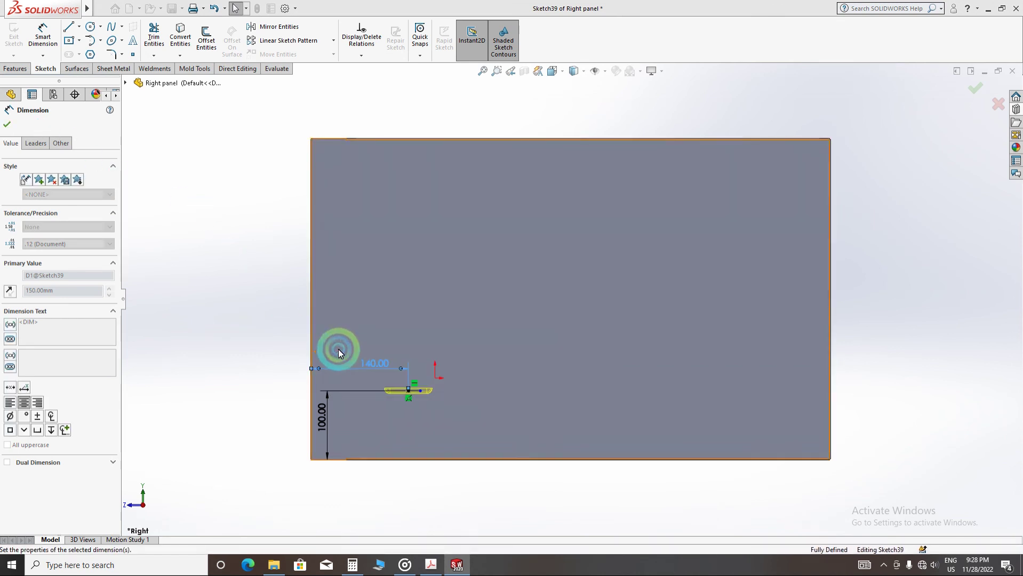
click(7, 127)
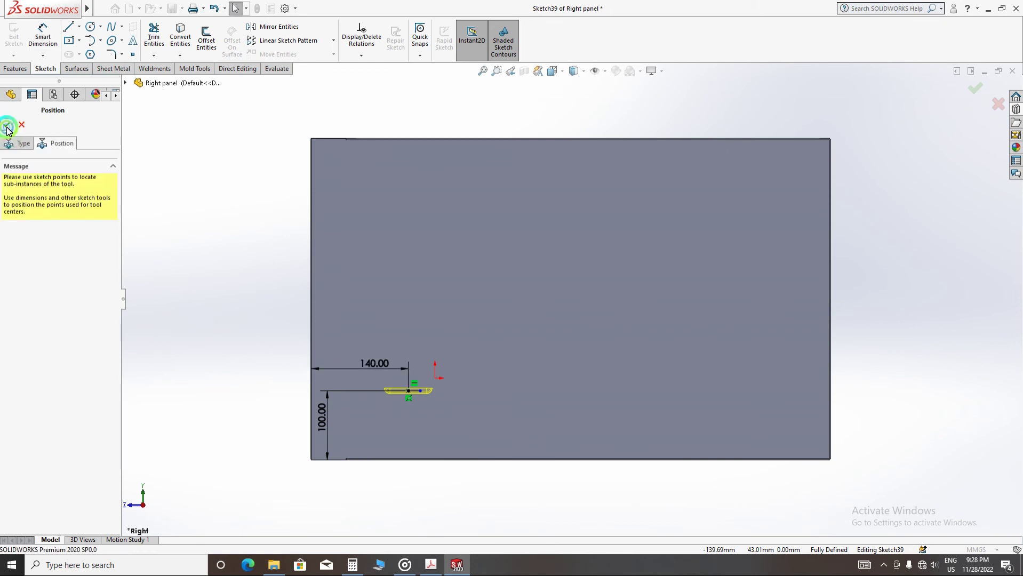
click(7, 126)
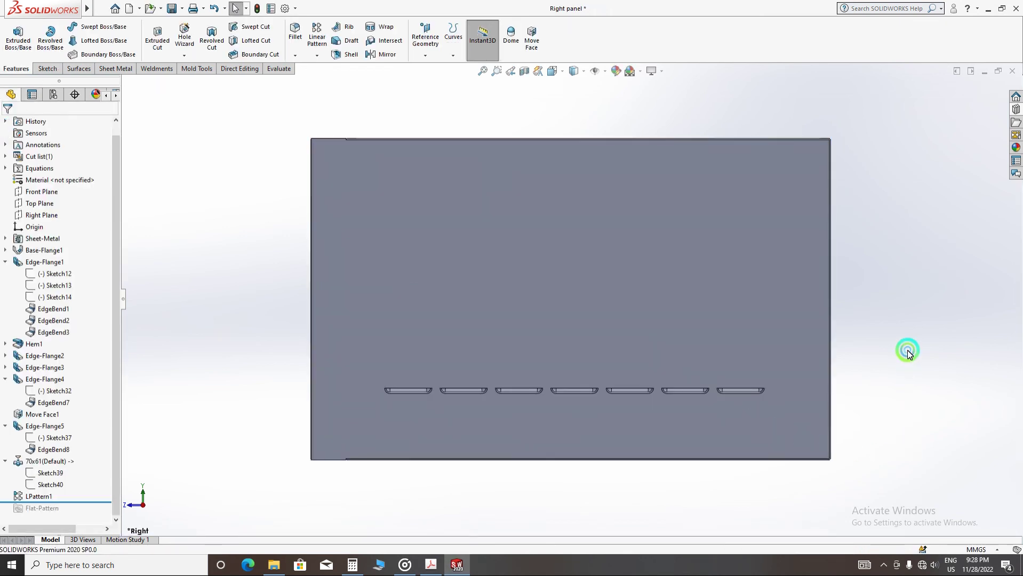
- Apply a pure green appearance (RGB 0, 255, 0) to the Right panel part
middle_drag(508, 177, 667, 201)
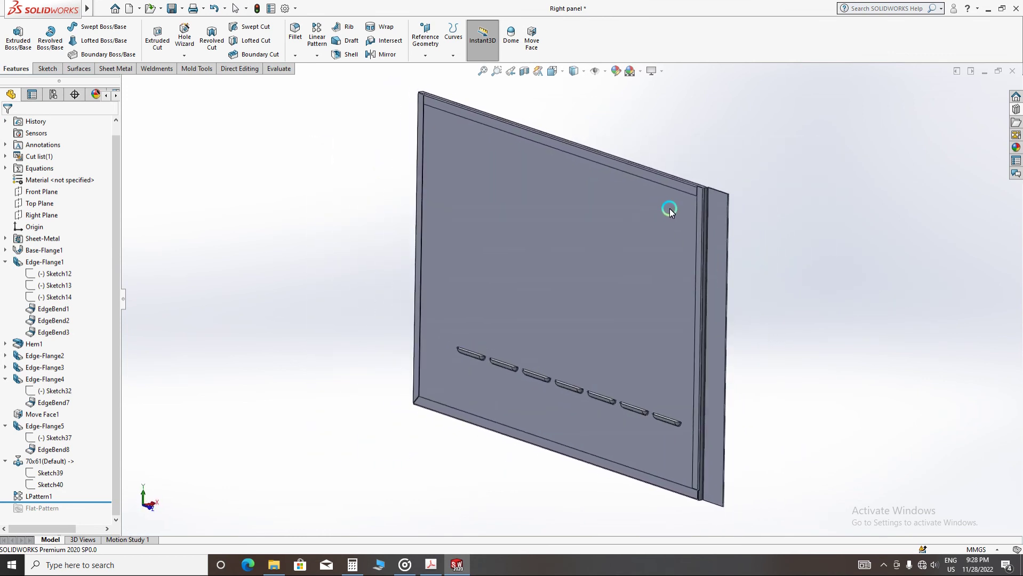
click(616, 70)
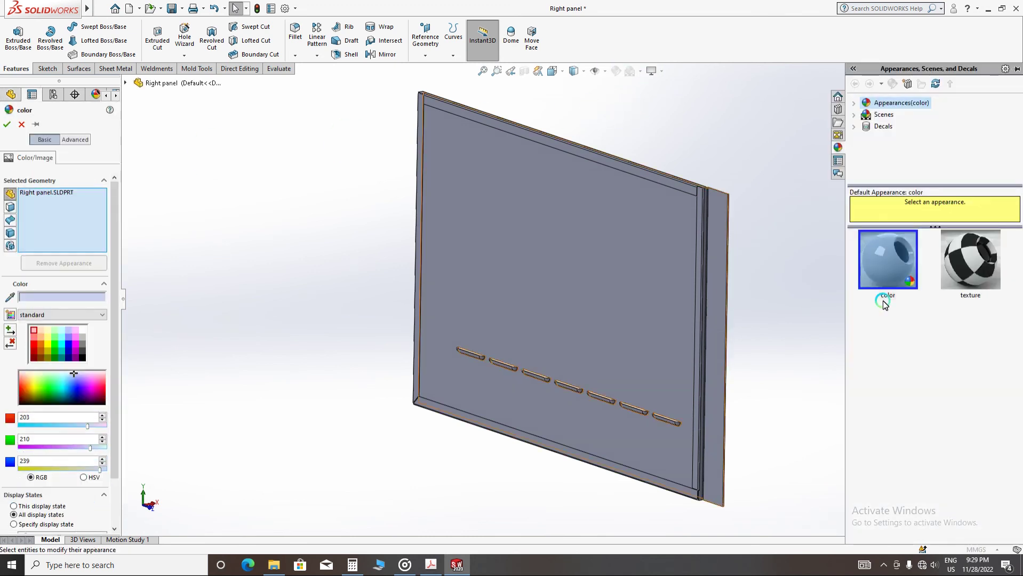
click(61, 346)
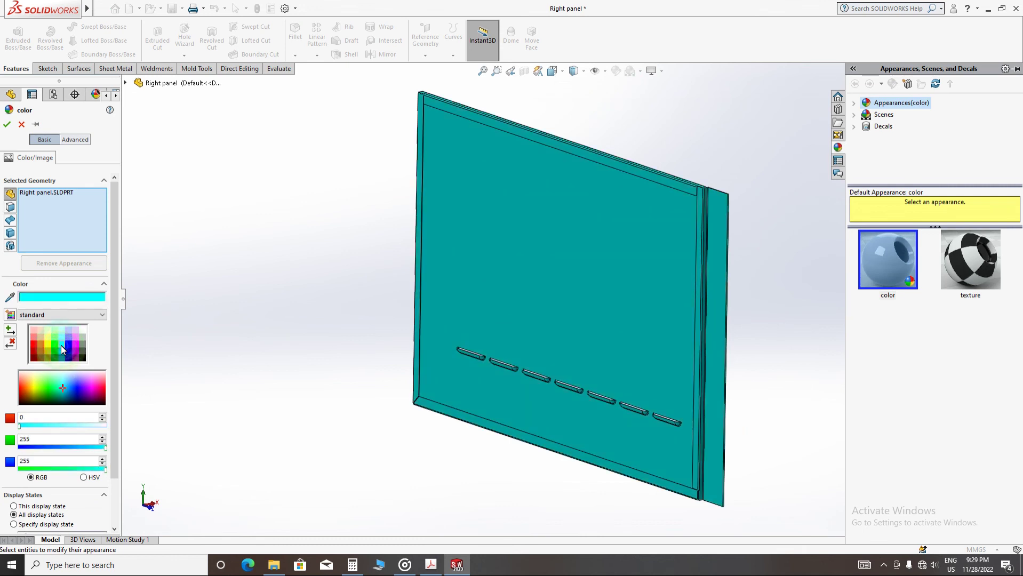
click(55, 346)
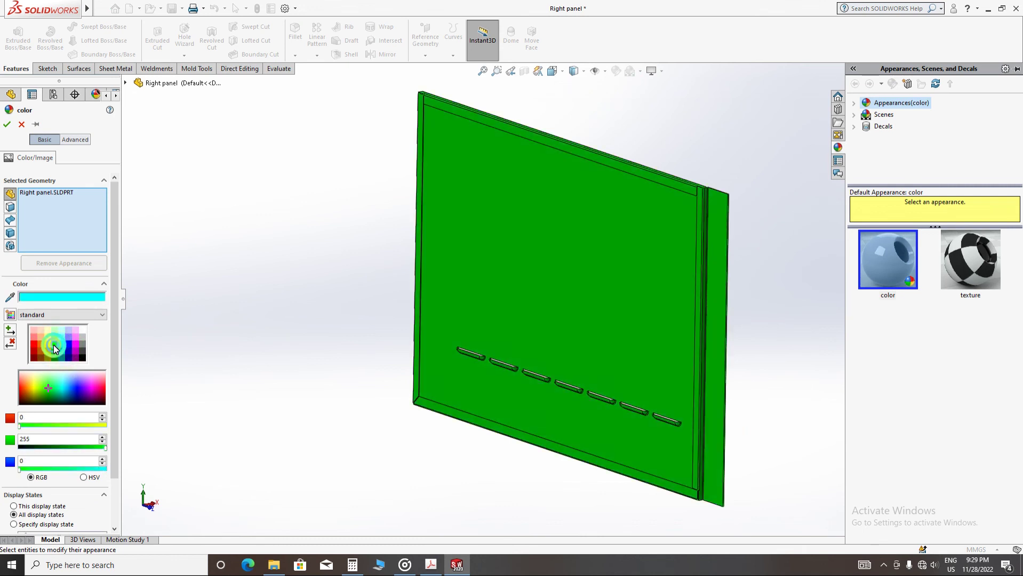
click(10, 124)
click(548, 234)
scroll(643, 157, up, 3)
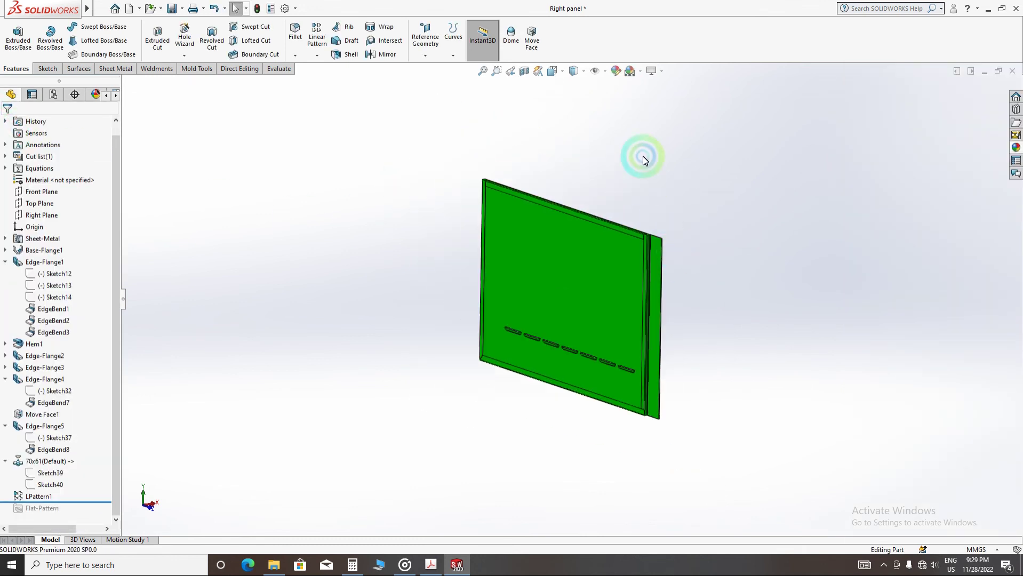
- Apply a plain white background scene to the viewport
click(656, 76)
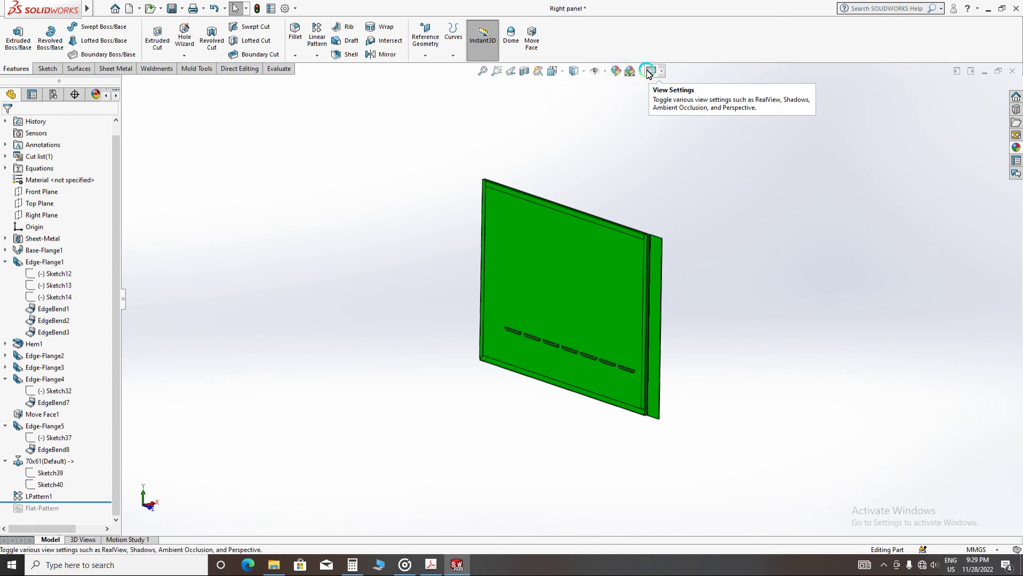
click(648, 72)
click(667, 137)
click(694, 348)
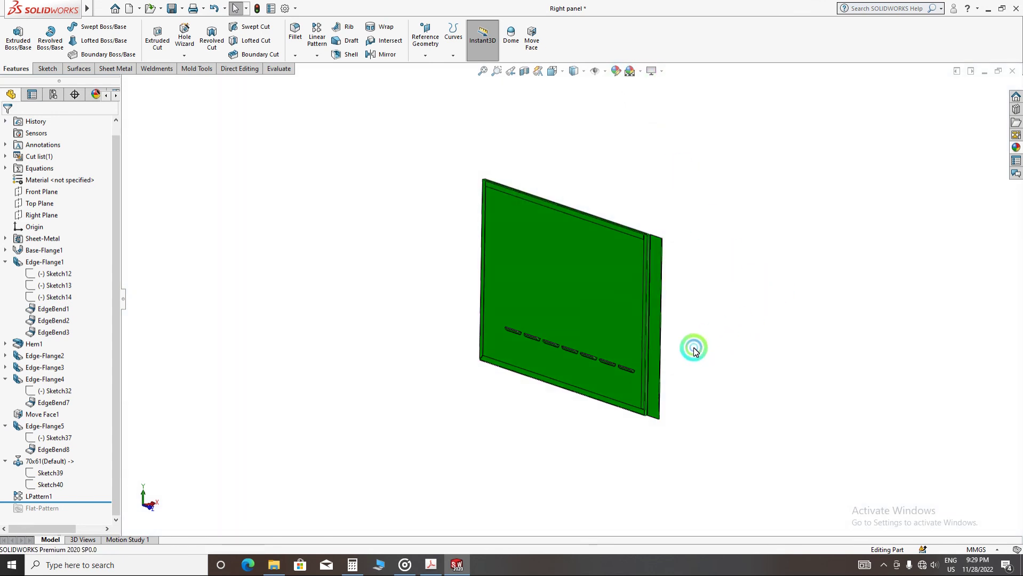
- View the panel from the standard Right orientation, then tilt it slightly
middle_drag(694, 347, 500, 434)
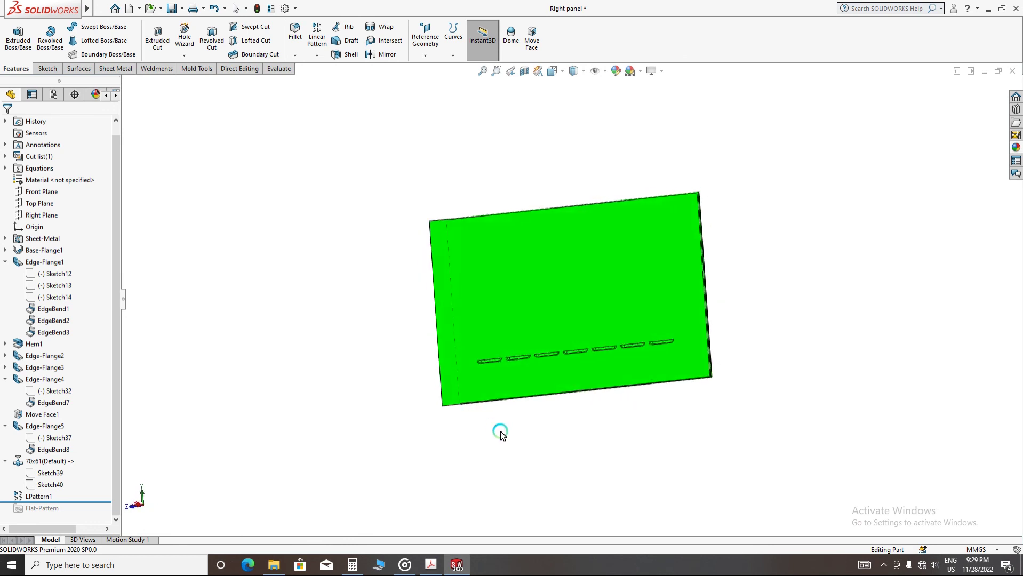
click(554, 72)
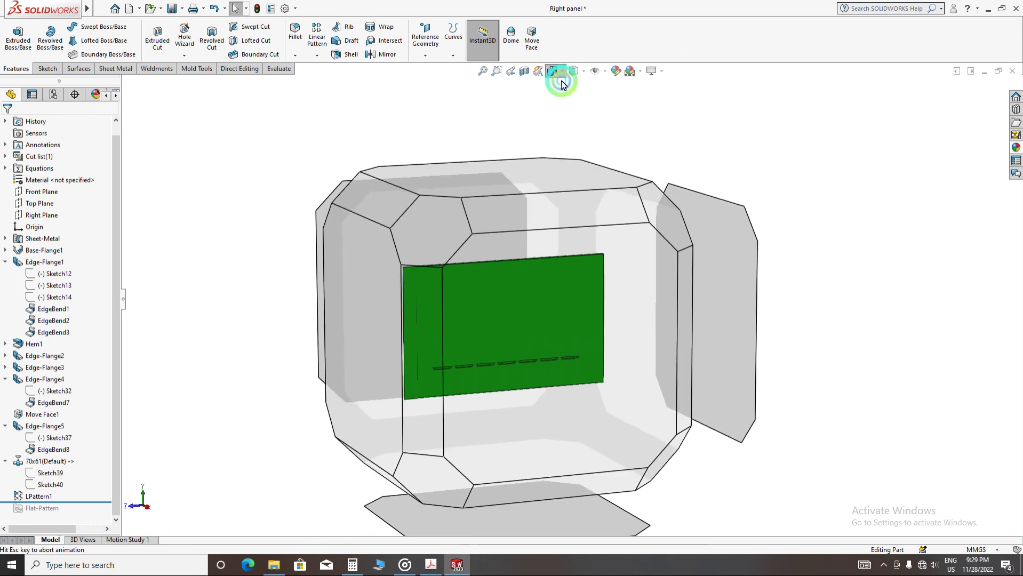
click(605, 105)
click(585, 113)
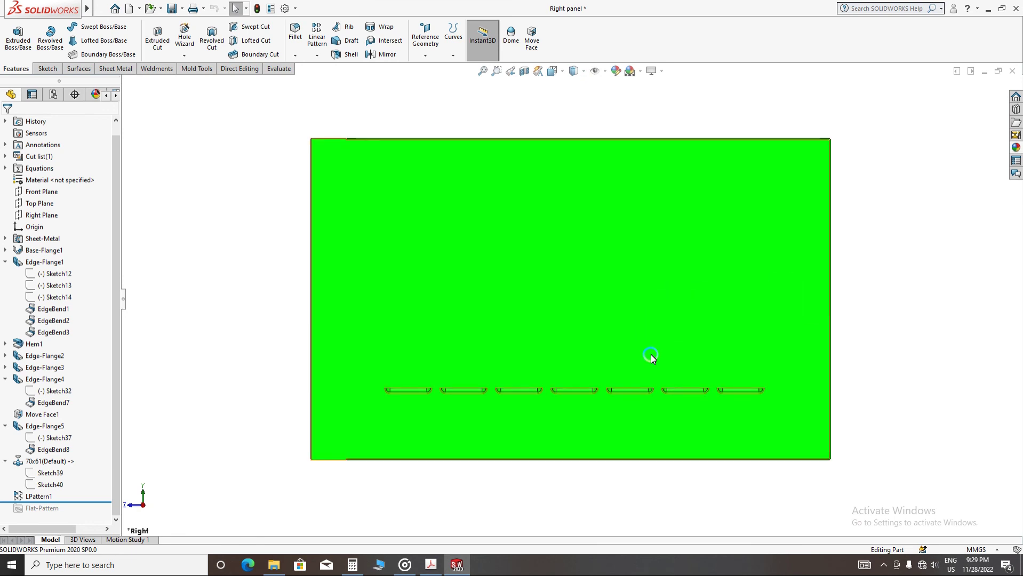
middle_drag(447, 313, 595, 385)
scroll(593, 369, up, 2)
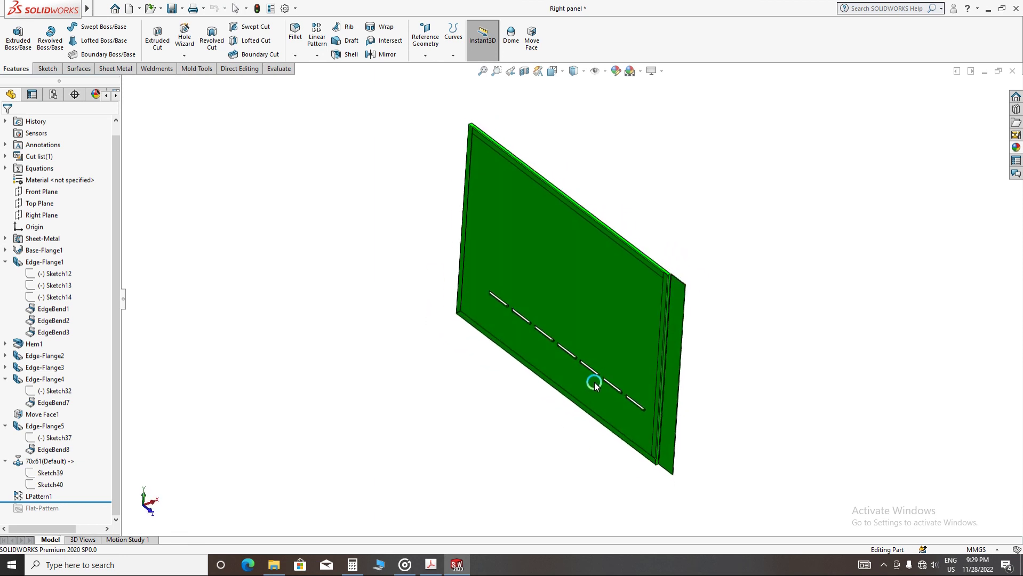
- Roll forward past Flat-Pattern and toggle Flatten to preview the flat pattern, ending folded
click(126, 69)
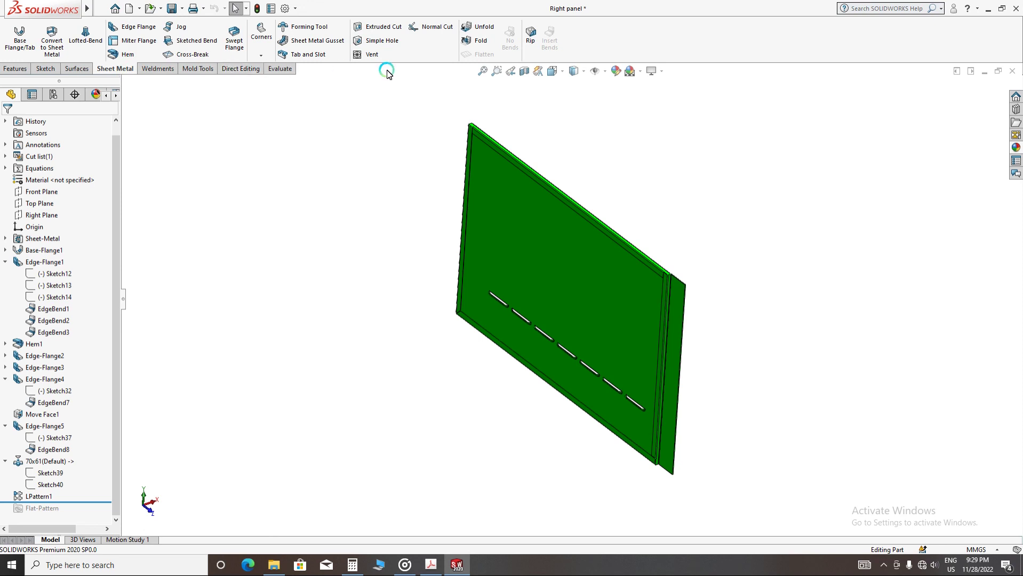
drag(82, 507, 81, 515)
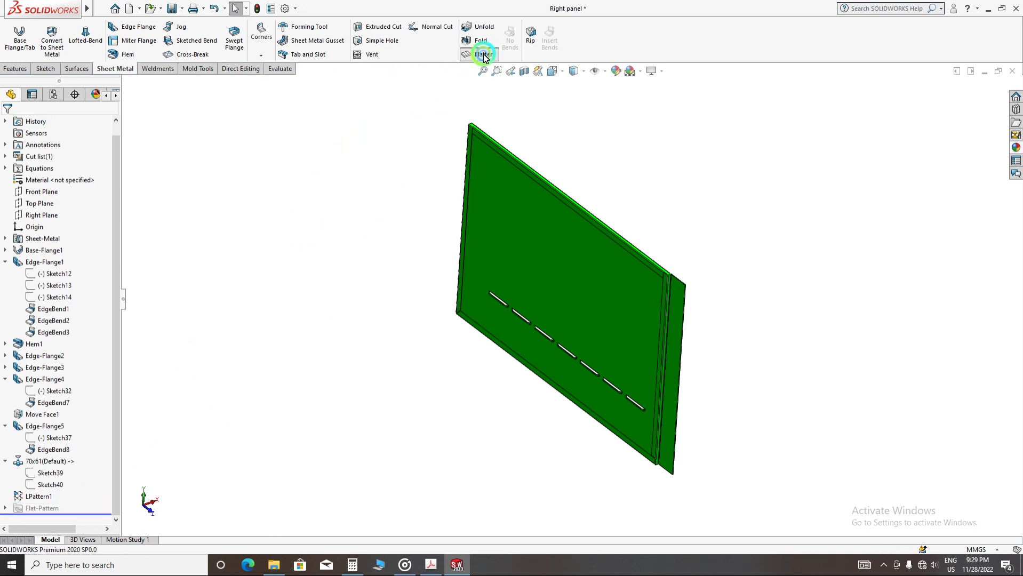
click(484, 55)
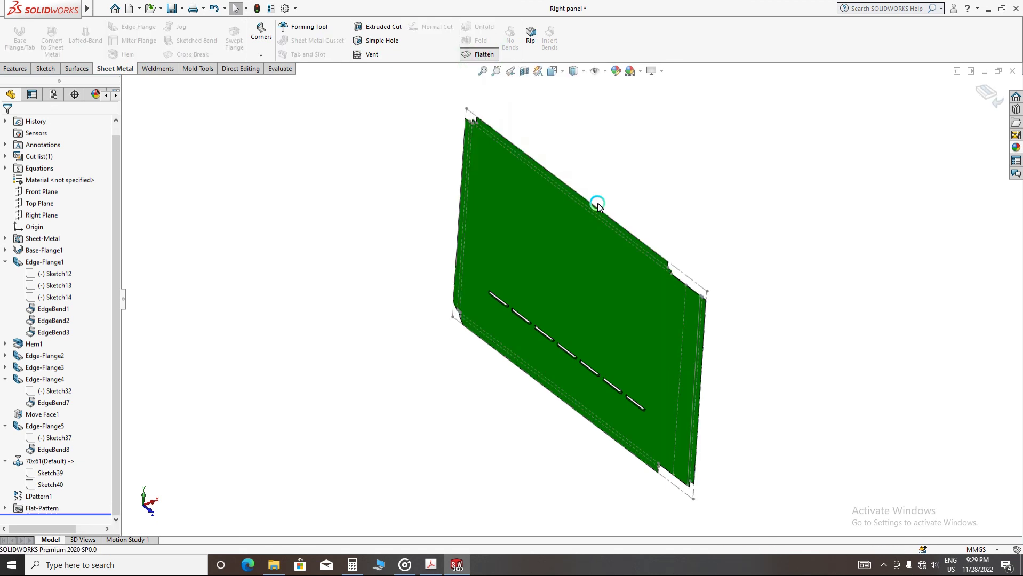
click(484, 55)
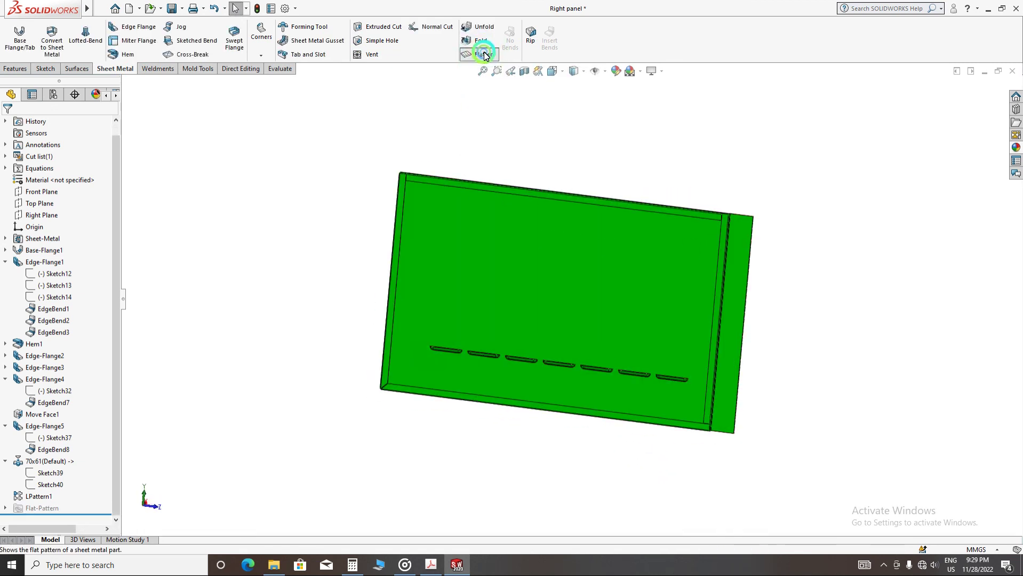
click(484, 55)
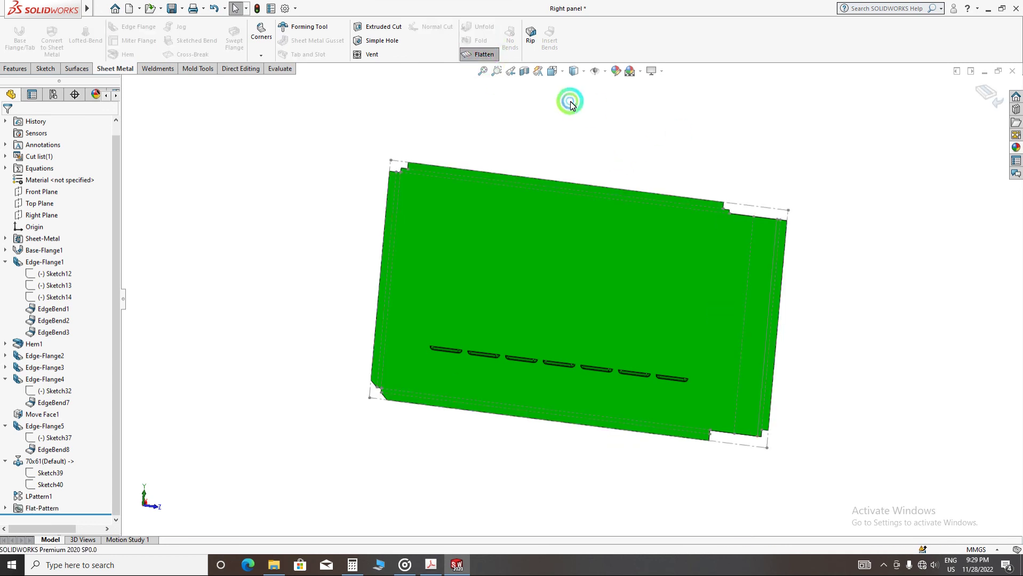
click(483, 55)
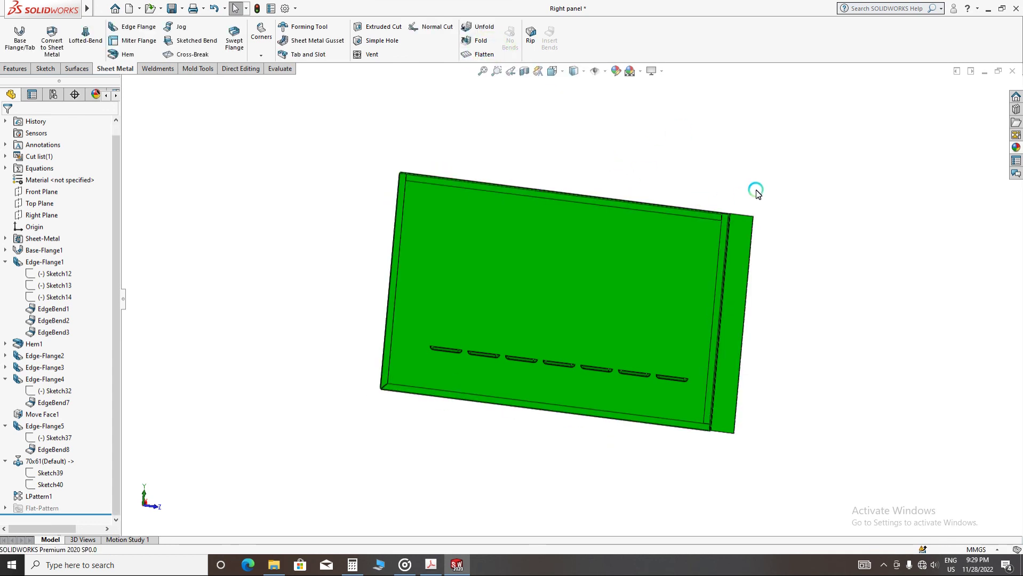
click(552, 71)
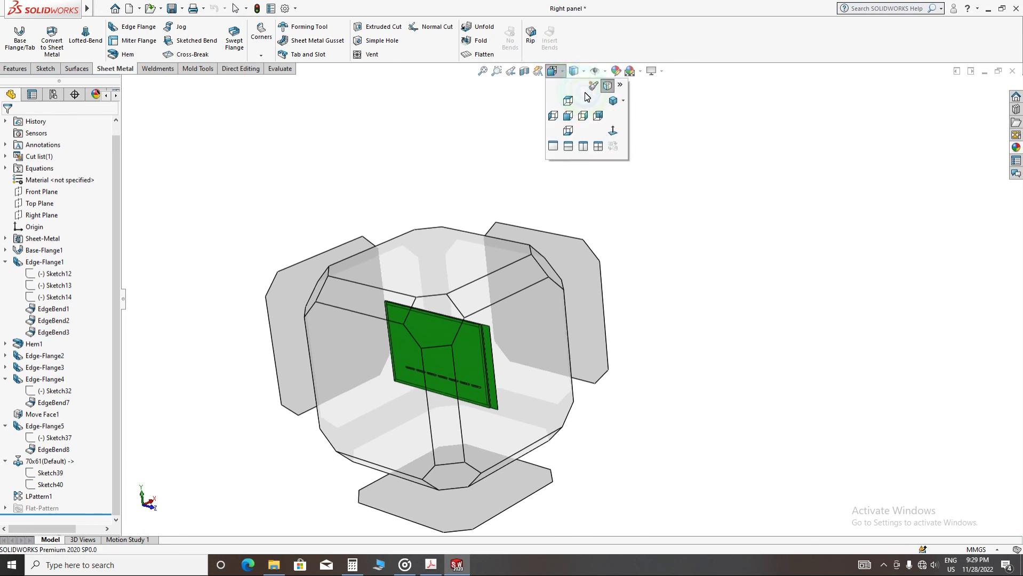
- Display the folded green panel with its seven louvers in isometric view
click(612, 102)
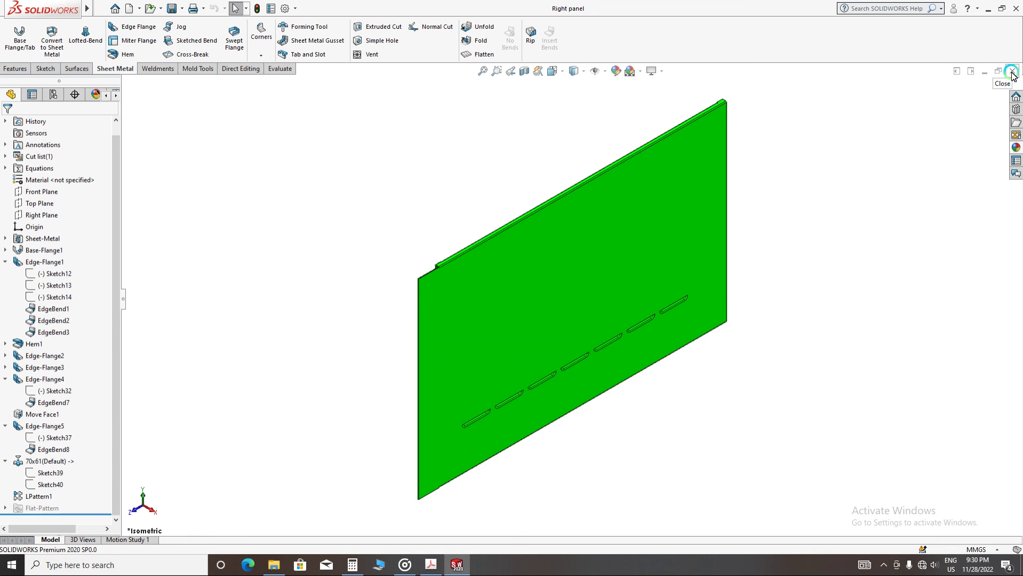
click(886, 567)
click(884, 543)
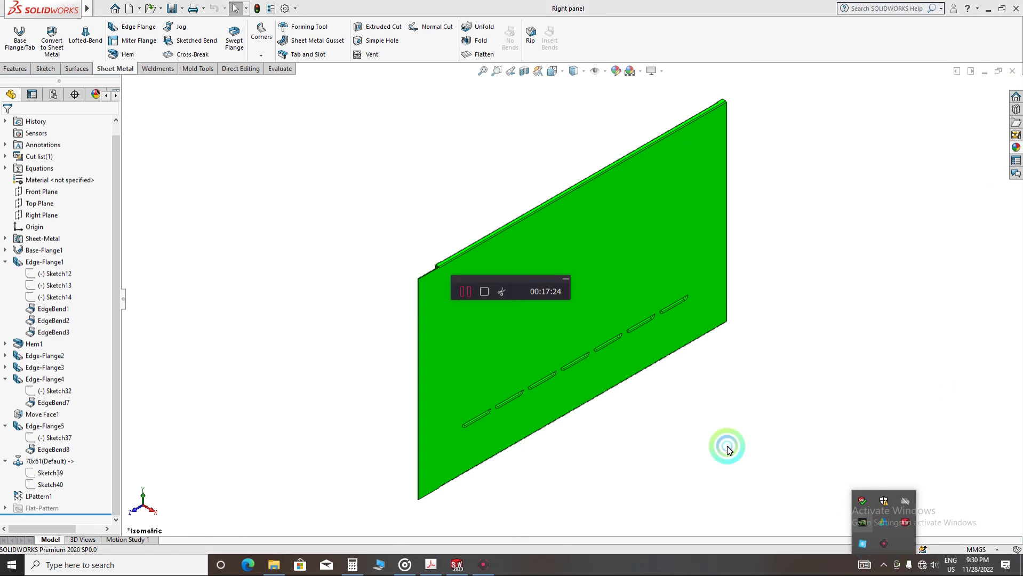